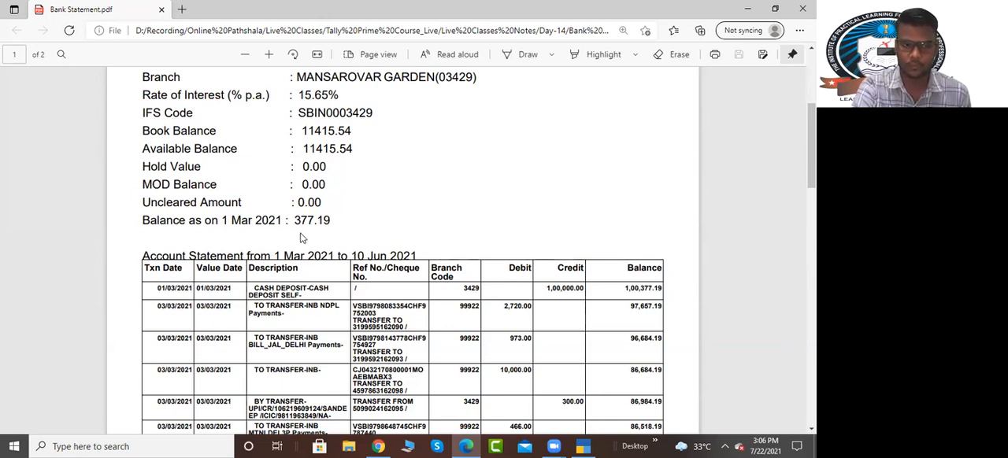
Step: Highlight the balance as on 1 Mar 2021 and the final 31/03/2021 balance in the bank statement PDF
{"action": "double_click", "coordinate": [330, 221]}
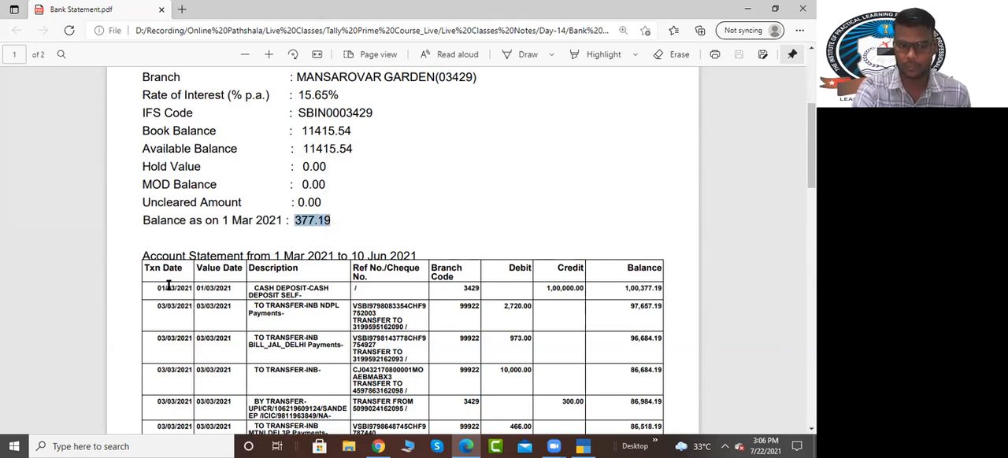
{"action": "scroll", "coordinate": [193, 296], "scroll_direction": "down", "scroll_amount": 5}
{"action": "scroll", "coordinate": [193, 295], "scroll_direction": "down", "scroll_amount": 10}
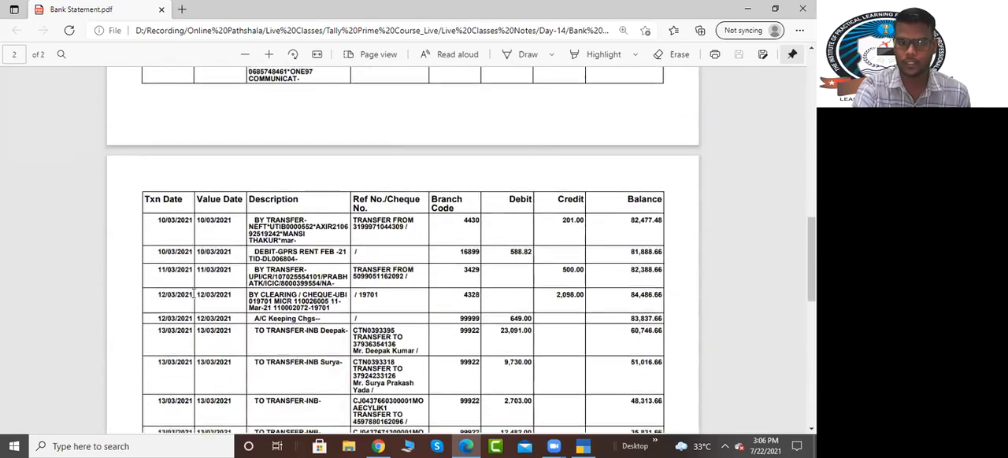
{"action": "scroll", "coordinate": [637, 311], "scroll_direction": "down", "scroll_amount": 1}
{"action": "double_click", "coordinate": [639, 308]}
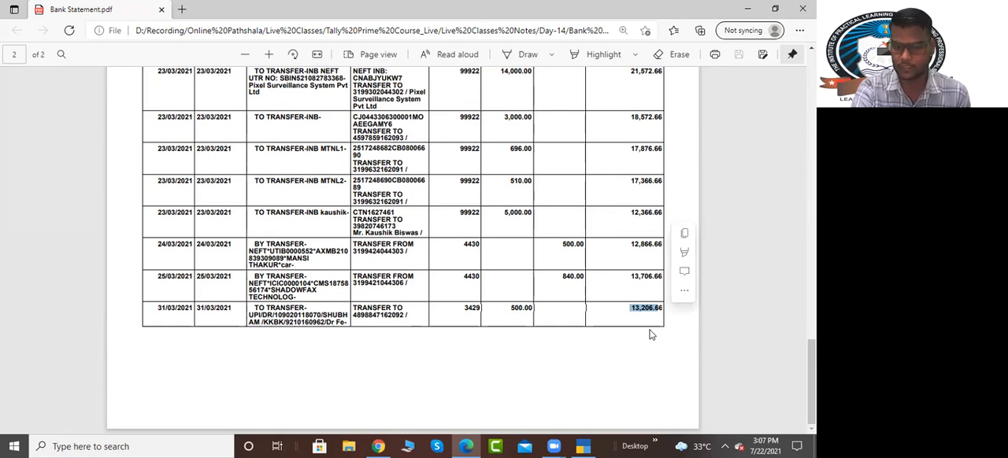
Step: Review the account details and statement period at the start of the bank statement PDF, and switch to TallyPrime
{"action": "key", "text": "alt+Tab"}
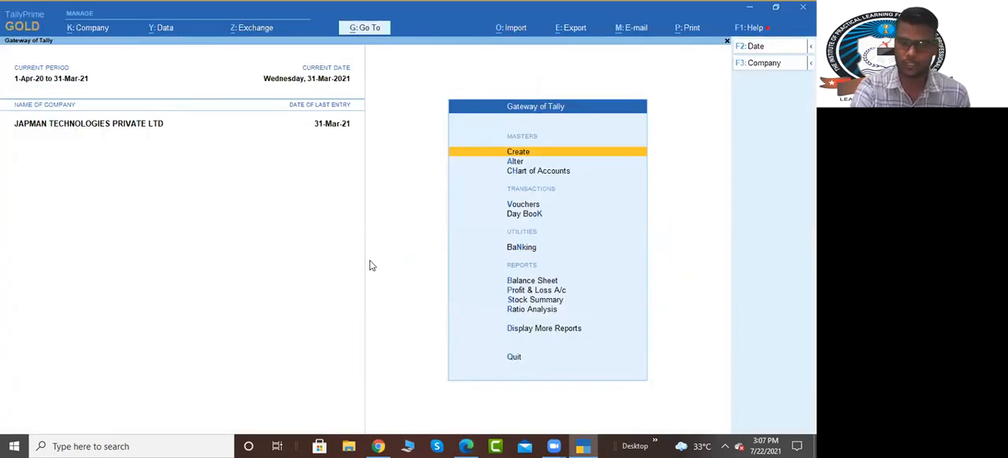
{"action": "left_click", "coordinate": [467, 447]}
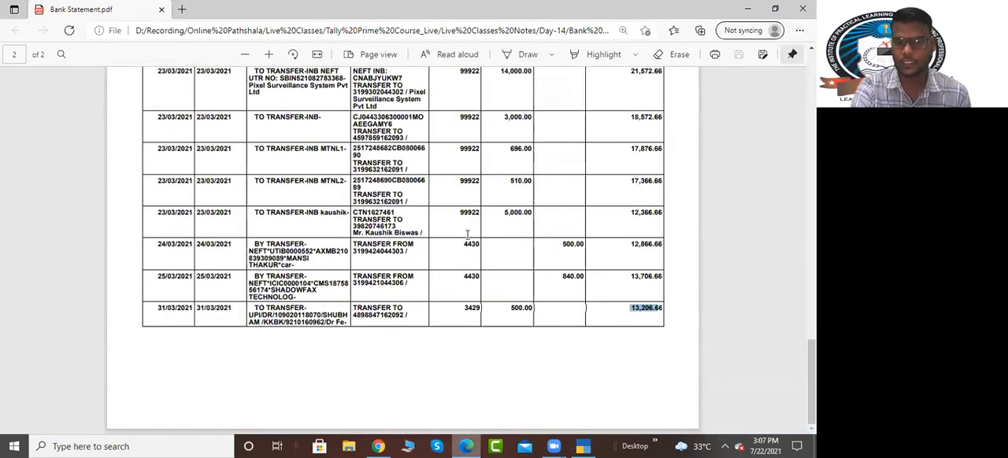
{"action": "scroll", "coordinate": [470, 235], "scroll_direction": "up", "scroll_amount": 10}
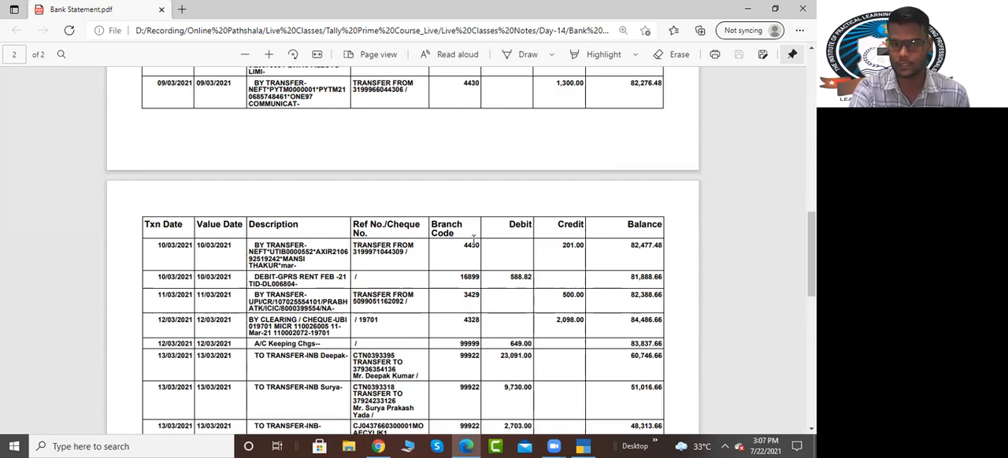
{"action": "scroll", "coordinate": [473, 240], "scroll_direction": "up", "scroll_amount": 15}
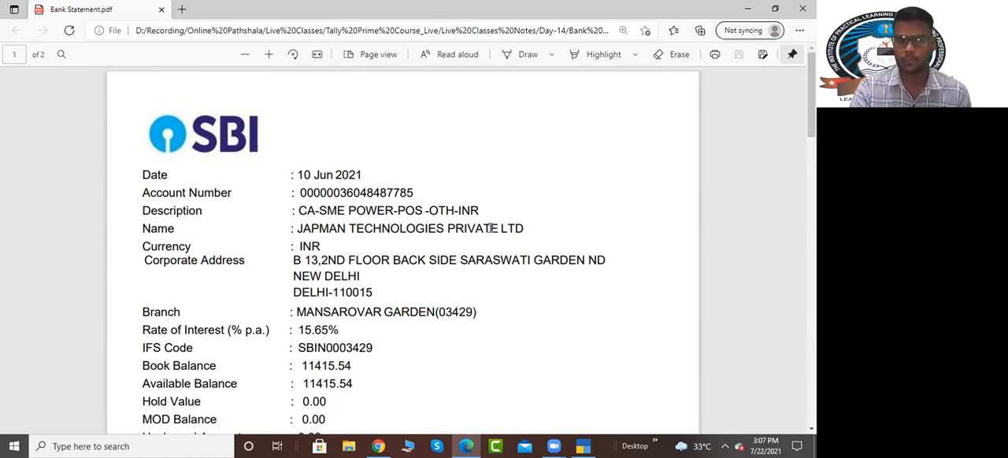
{"action": "left_click_drag", "start_coordinate": [298, 172], "coordinate": [373, 350]}
{"action": "left_click", "coordinate": [536, 358]}
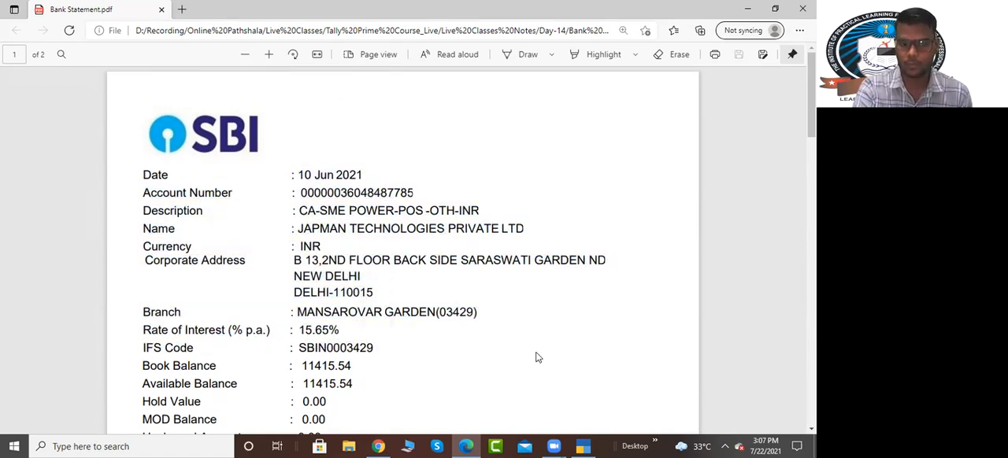
{"action": "scroll", "coordinate": [525, 338], "scroll_direction": "down", "scroll_amount": 3}
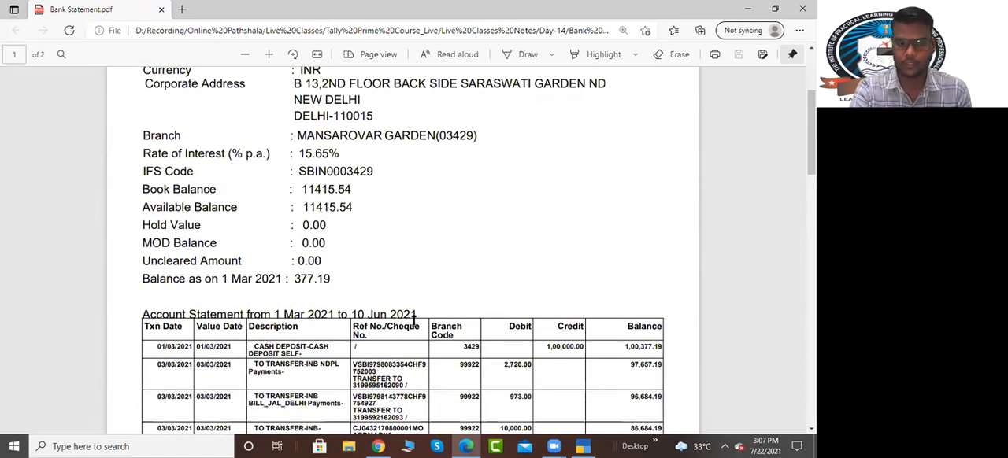
{"action": "scroll", "coordinate": [321, 296], "scroll_direction": "up", "scroll_amount": 3}
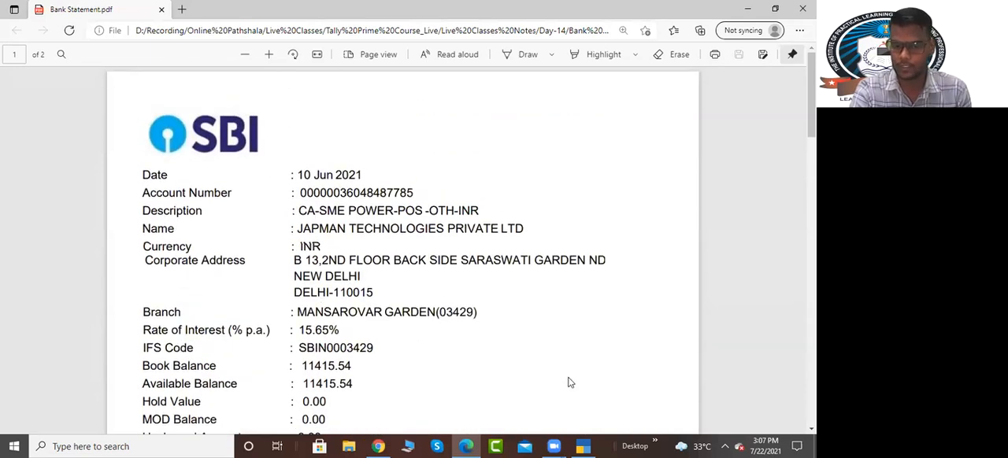
{"action": "left_click", "coordinate": [583, 447]}
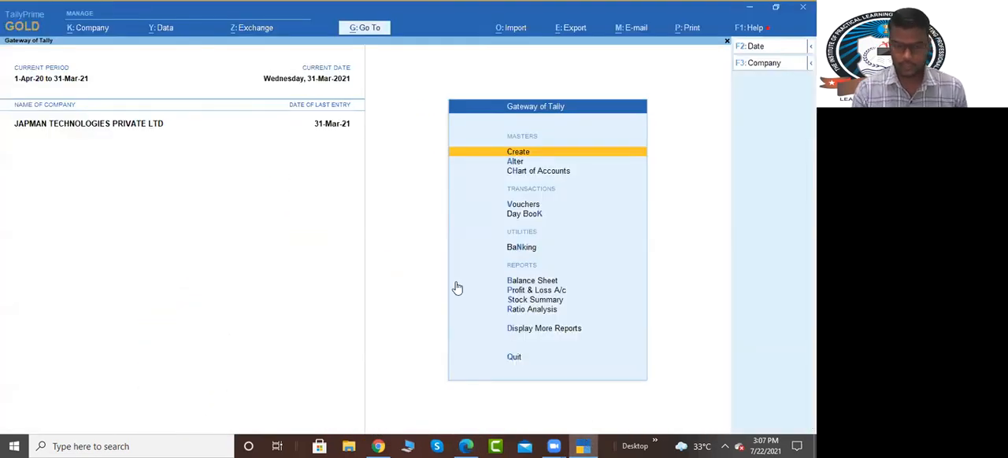
{"action": "key", "text": "Down"}
{"action": "key", "text": "Down"}
{"action": "key", "text": "Down"}
{"action": "key", "text": "Down"}
{"action": "key", "text": "Up"}
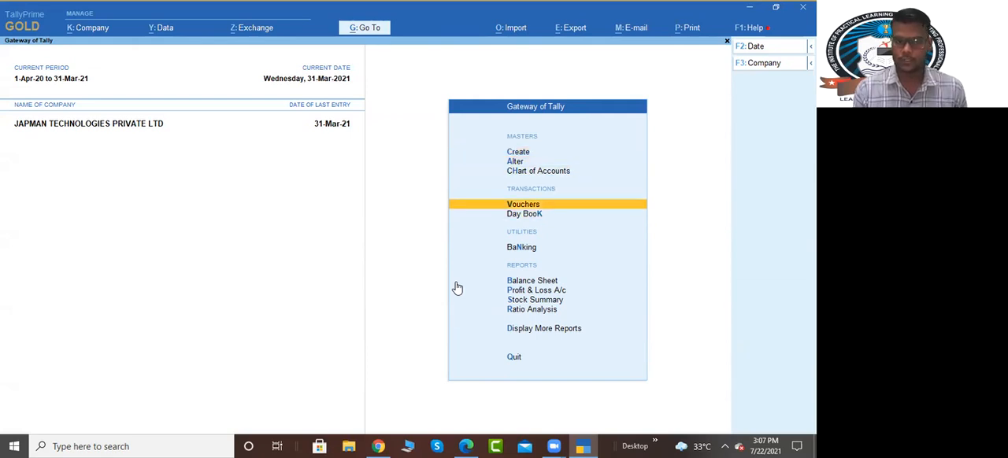
{"action": "key", "text": "Return"}
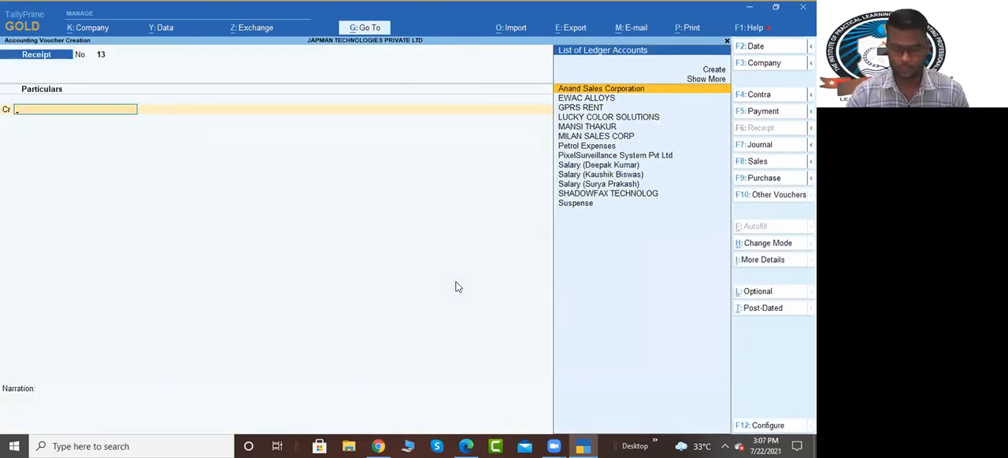
{"action": "key", "text": "Escape"}
Step: Open the ledger report for SBI BANK from the account books
{"action": "key", "text": "d"}
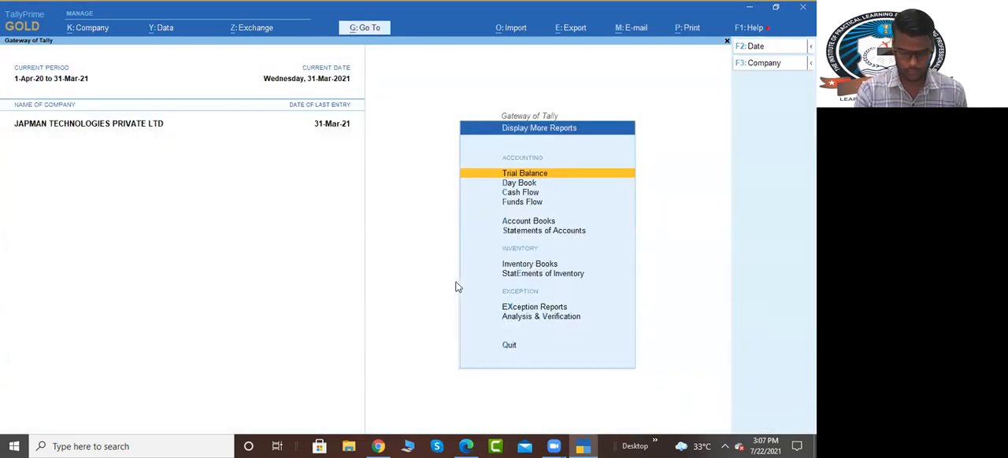
{"action": "type", "text": "al"}
{"action": "type", "text": "Sb"}
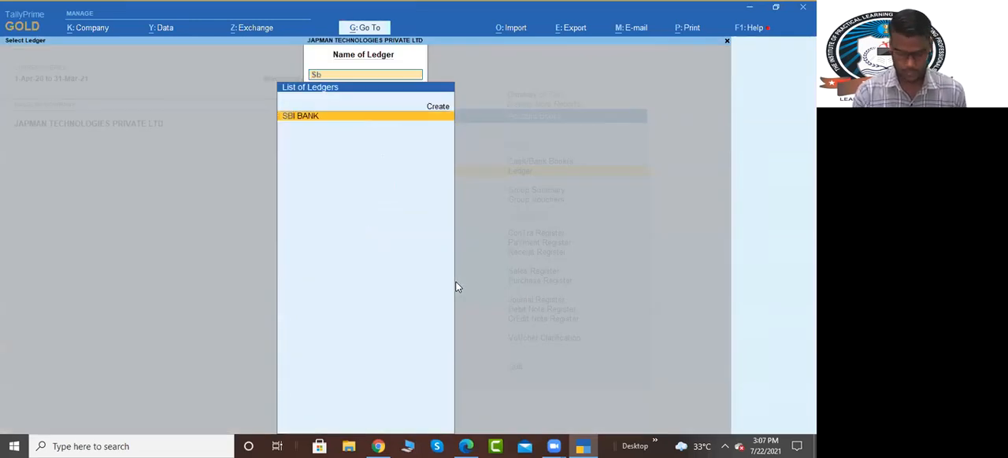
{"action": "type", "text": "i"}
{"action": "key", "text": "Return"}
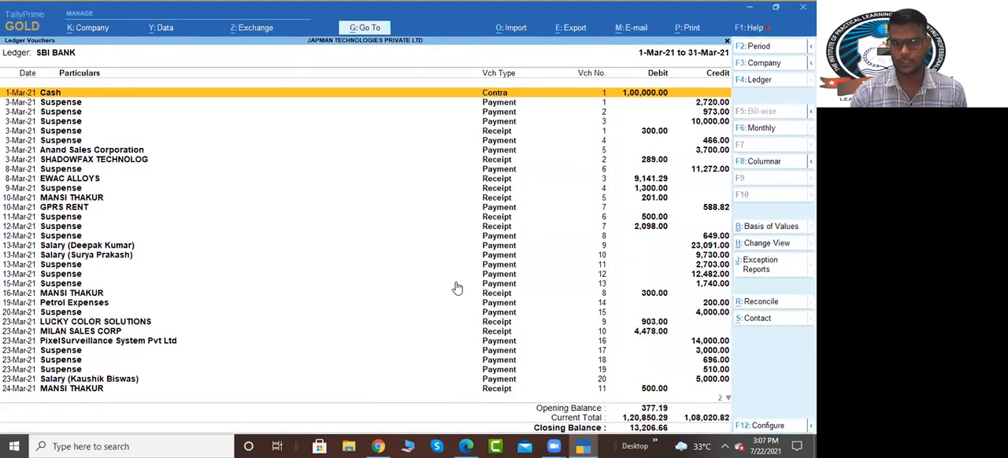
Step: Switch to the bank statement PDF, examine its transactions from 01/03/2021 to 31/03/2021, and return to TallyPrime
{"action": "key", "text": "alt+Tab"}
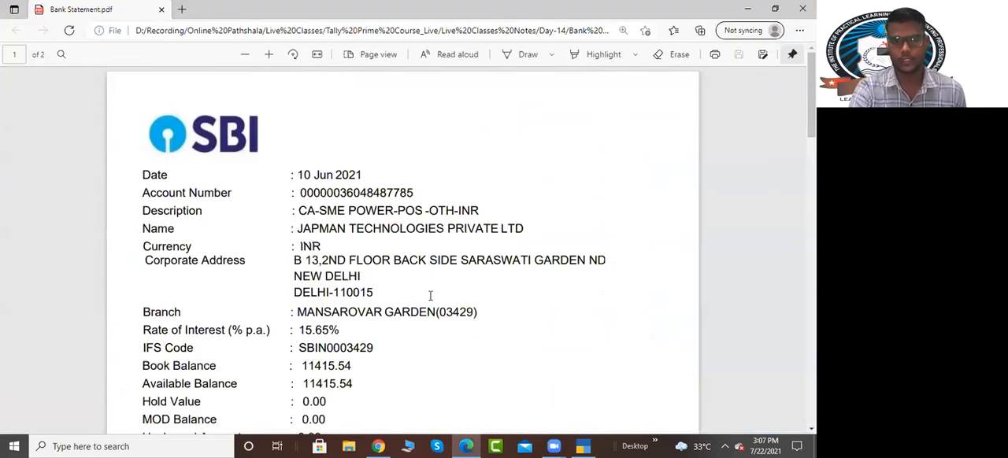
{"action": "scroll", "coordinate": [431, 295], "scroll_direction": "down", "scroll_amount": 2}
{"action": "scroll", "coordinate": [273, 290], "scroll_direction": "down", "scroll_amount": 2}
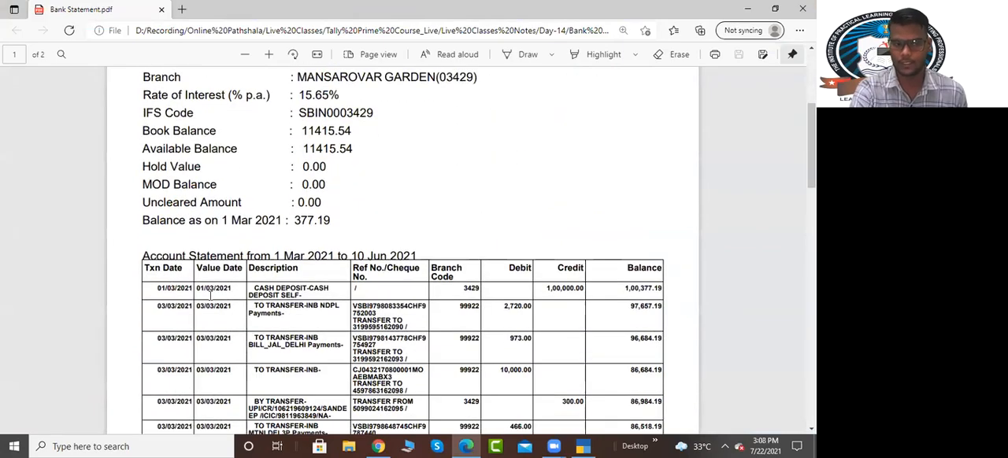
{"action": "scroll", "coordinate": [209, 296], "scroll_direction": "down", "scroll_amount": 3}
{"action": "scroll", "coordinate": [219, 300], "scroll_direction": "down", "scroll_amount": 10}
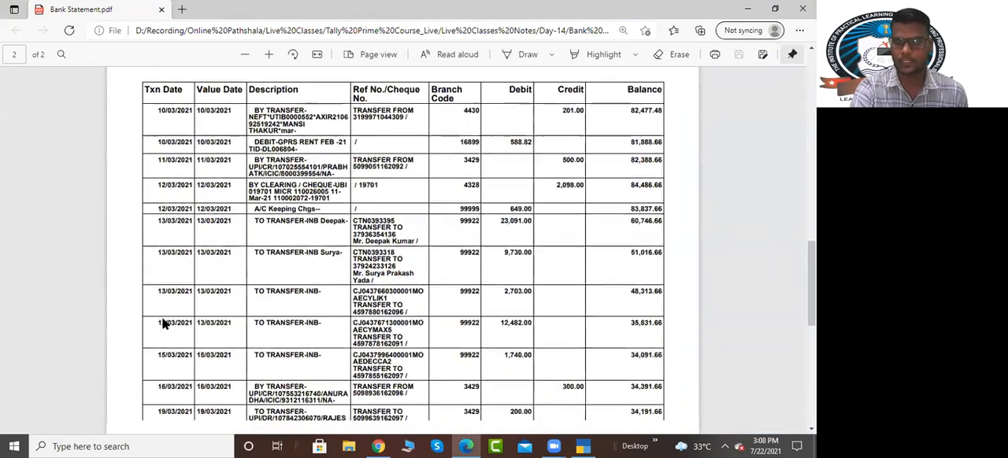
{"action": "scroll", "coordinate": [341, 233], "scroll_direction": "down", "scroll_amount": 4}
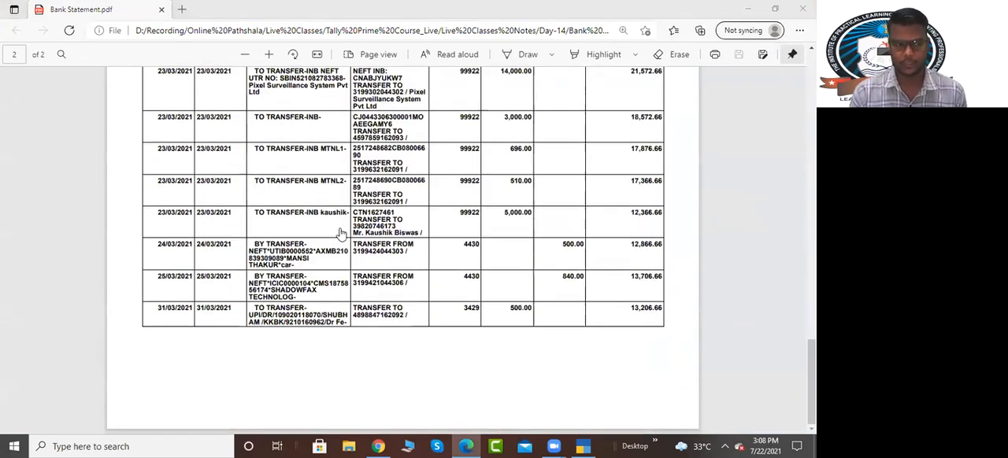
{"action": "key", "text": "alt+Tab"}
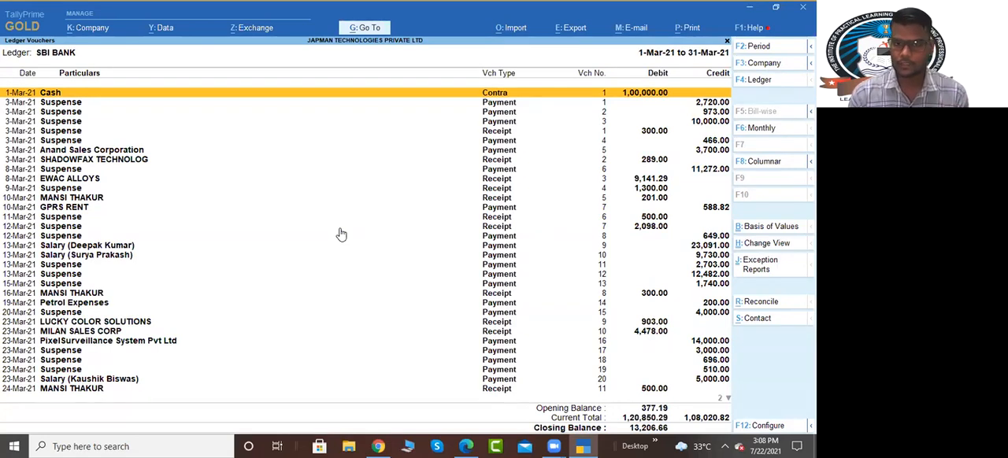
Step: Examine the March voucher entries in the SBI BANK ledger, including those posted to Suspense
{"action": "key", "text": "Down"}
{"action": "key", "text": "Down"}
{"action": "key", "text": "Down"}
{"action": "key", "text": "Down"}
{"action": "key", "text": "Down"}
{"action": "key", "text": "Down"}
{"action": "key", "text": "Down"}
{"action": "key", "text": "Down"}
{"action": "key", "text": "Down"}
{"action": "key", "text": "Down"}
{"action": "key", "text": "Down"}
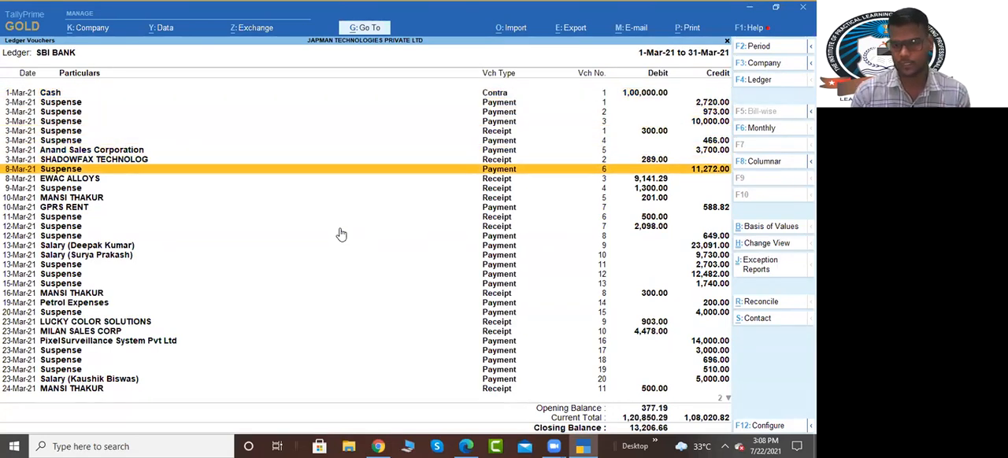
{"action": "key", "text": "Down"}
{"action": "key", "text": "Up"}
{"action": "key", "text": "Up"}
{"action": "key", "text": "Up"}
{"action": "key", "text": "Up"}
{"action": "key", "text": "Up"}
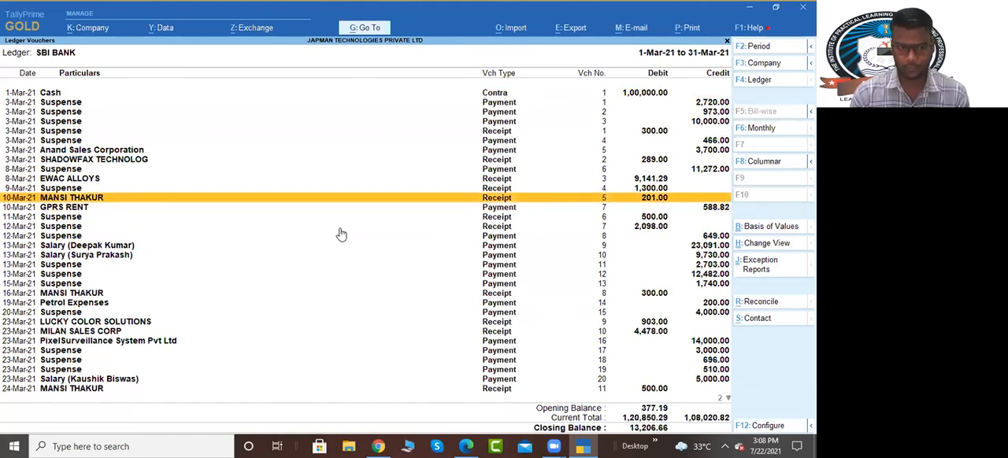
{"action": "key", "text": "Up"}
{"action": "key", "text": "Up"}
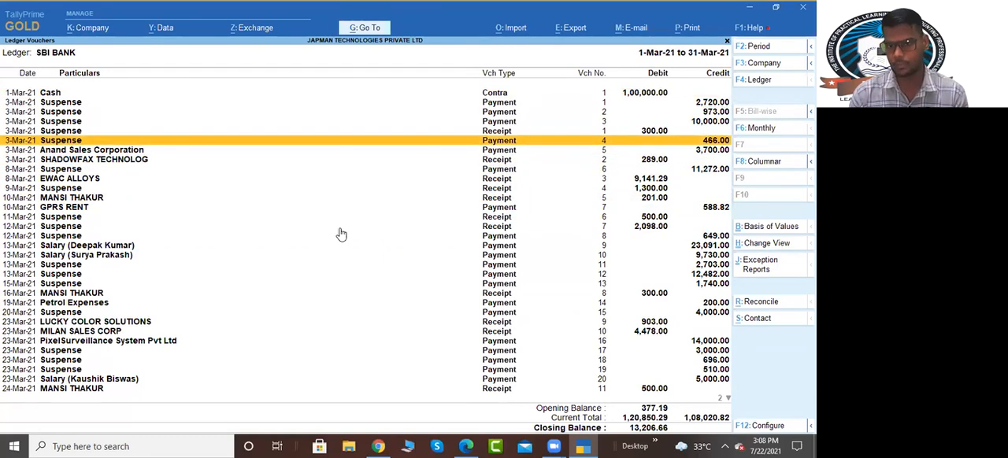
{"action": "key", "text": "Up"}
{"action": "key", "text": "Up"}
{"action": "key", "text": "Up"}
{"action": "key", "text": "Up"}
{"action": "key", "text": "Up"}
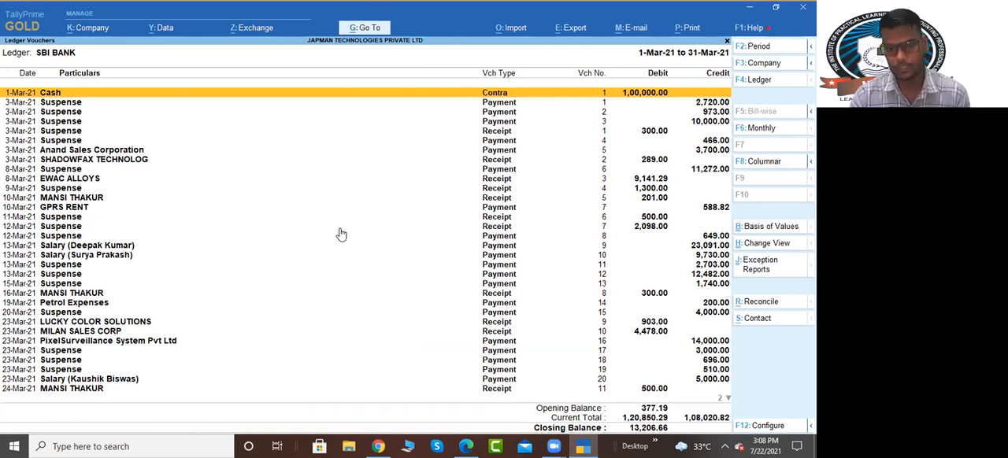
{"action": "key", "text": "Down"}
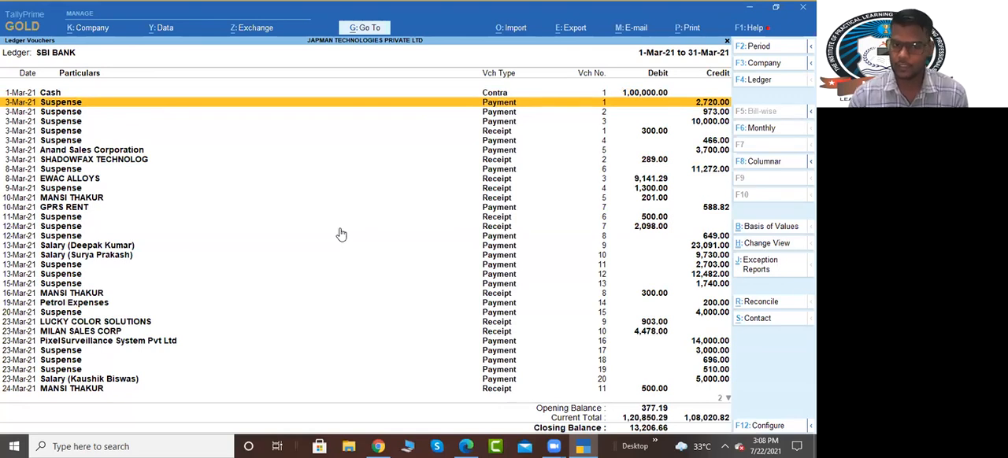
Step: Open the Suspense ledger report and examine the SBI BANK payments and receipts posted to it
{"action": "key", "text": "Escape"}
{"action": "key", "text": "Down"}
{"action": "key", "text": "Return"}
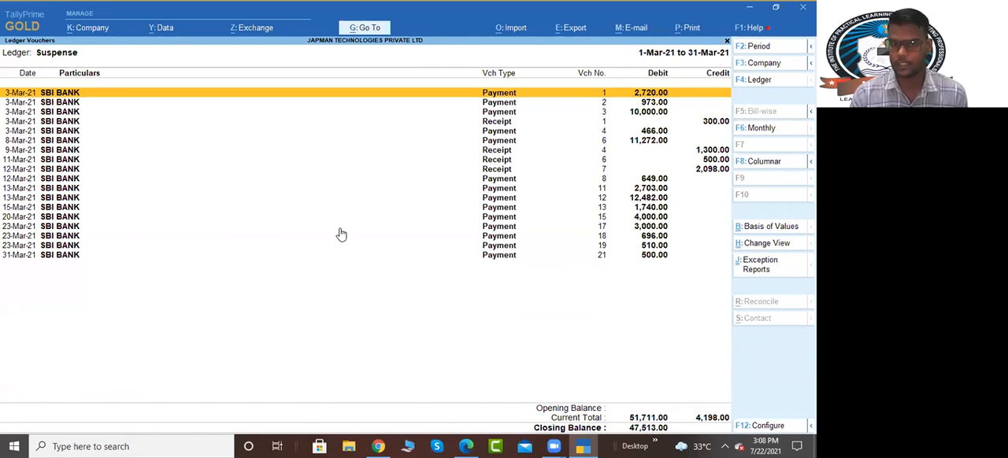
{"action": "key", "text": "Down"}
{"action": "key", "text": "Down"}
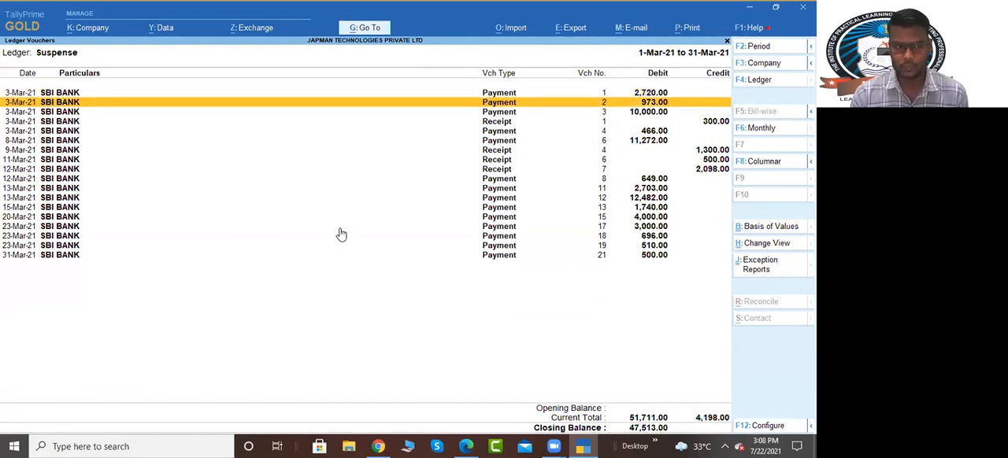
{"action": "key", "text": "Up"}
{"action": "key", "text": "Up"}
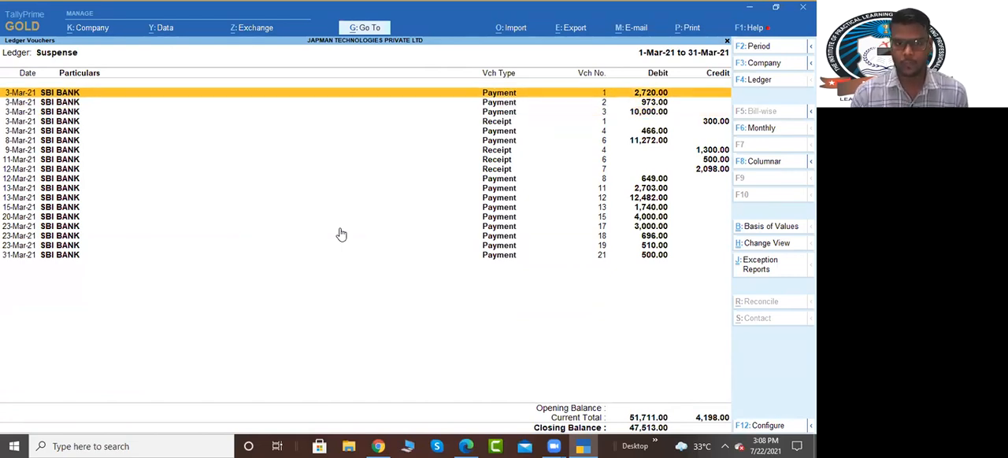
{"action": "key", "text": "Down"}
{"action": "key", "text": "Down"}
{"action": "key", "text": "Down"}
{"action": "key", "text": "Down"}
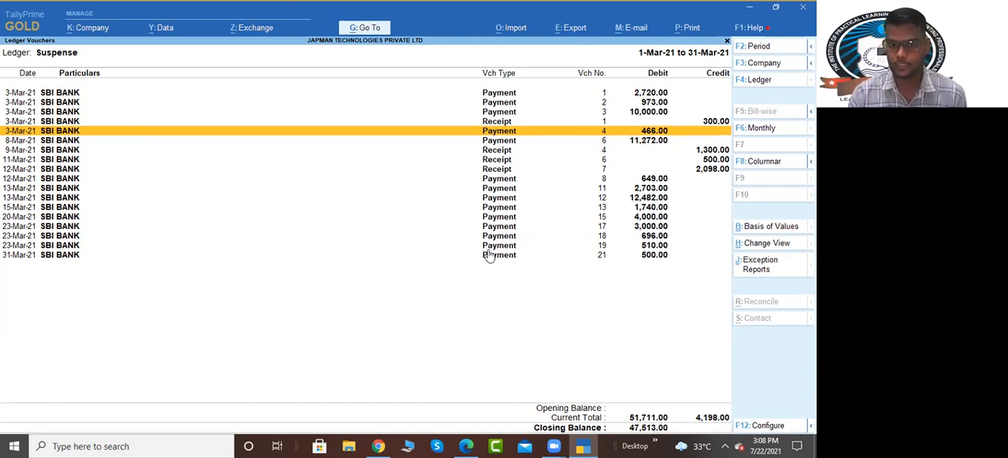
Step: Leave the Suspense ledger and reopen the SBI BANK ledger report
{"action": "key", "text": "Escape"}
{"action": "type", "text": "S"}
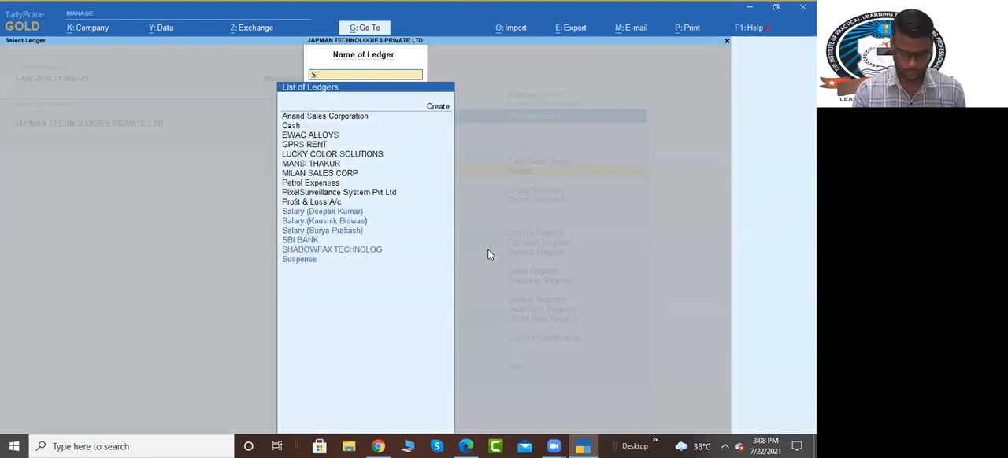
{"action": "type", "text": "BI"}
{"action": "key", "text": "Return"}
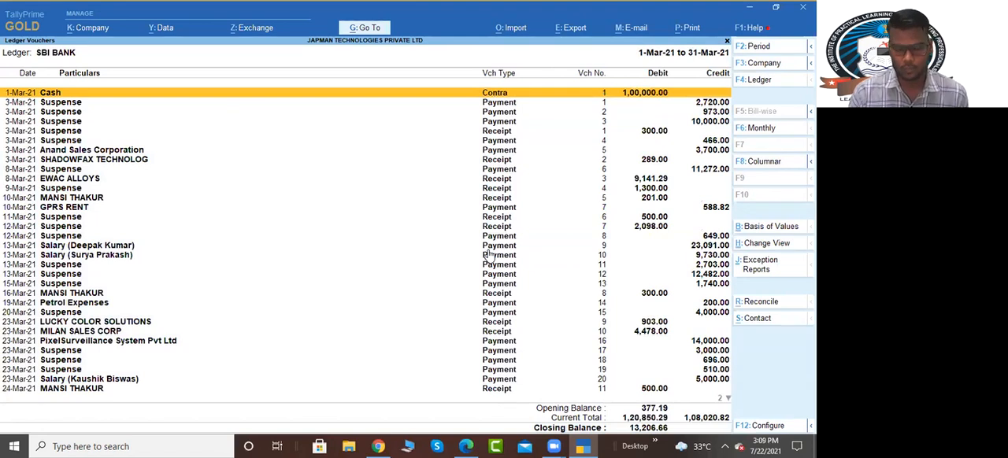
Step: Go to the last 31-Mar-21 voucher in the SBI BANK ledger and compare the closing balance with the bank statement PDF
{"action": "key", "text": "Down"}
{"action": "key", "text": "Down"}
{"action": "key", "text": "Down"}
{"action": "key", "text": "Down"}
{"action": "key", "text": "Down"}
{"action": "key", "text": "Down"}
{"action": "key", "text": "Down"}
{"action": "key", "text": "Down"}
{"action": "key", "text": "Down"}
{"action": "key", "text": "Down"}
{"action": "key", "text": "Down"}
{"action": "key", "text": "Down"}
{"action": "key", "text": "Down"}
{"action": "key", "text": "Down"}
{"action": "key", "text": "Down"}
{"action": "key", "text": "Down"}
{"action": "key", "text": "Down"}
{"action": "key", "text": "Down"}
{"action": "key", "text": "Down"}
{"action": "key", "text": "Down"}
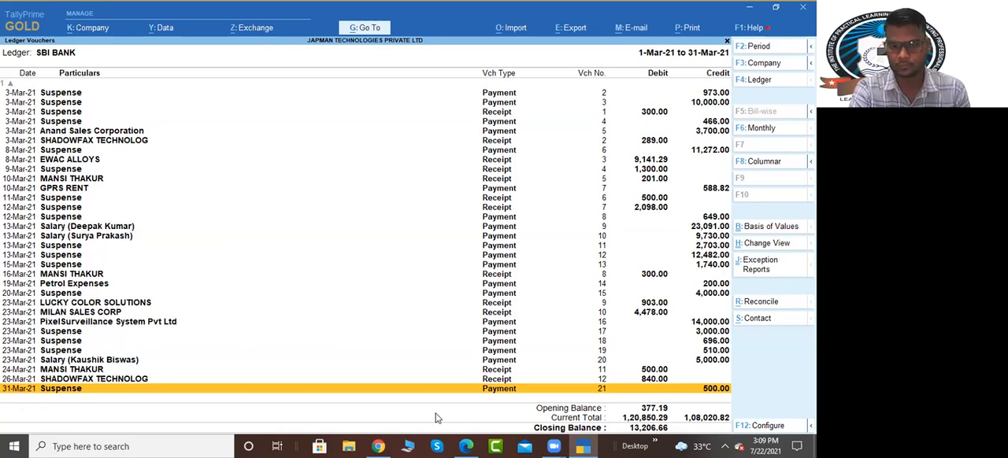
{"action": "key", "text": "alt+Tab"}
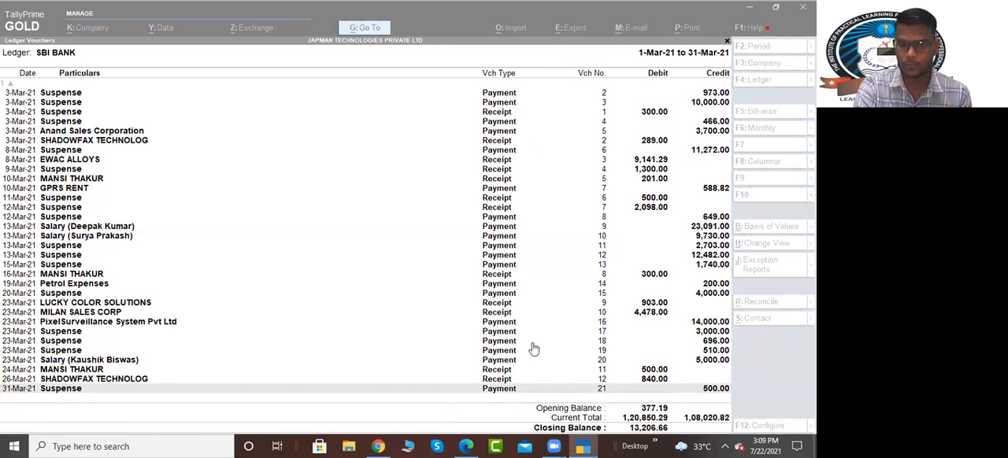
{"action": "left_click", "coordinate": [467, 447]}
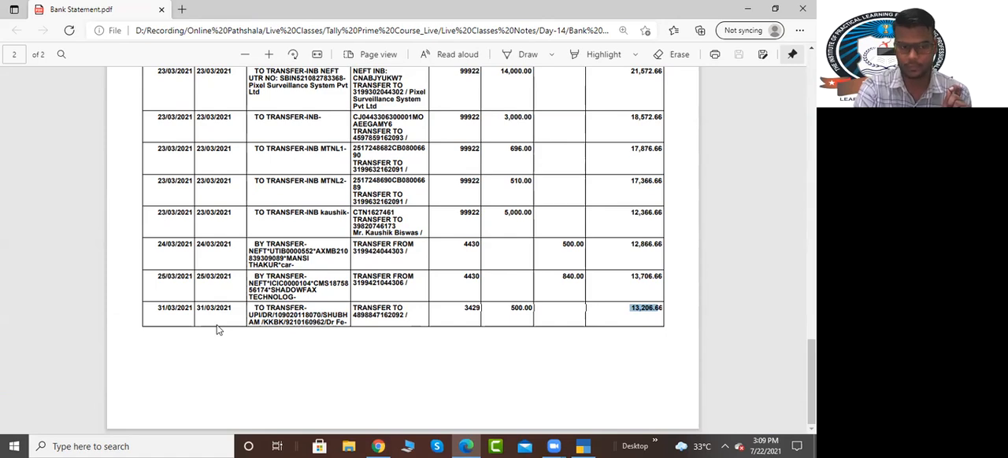
Step: Check the SBI BANK ledger's closing balance in TallyPrime against the final 31/03/2021 balance in the bank statement PDF
{"action": "left_click", "coordinate": [583, 447]}
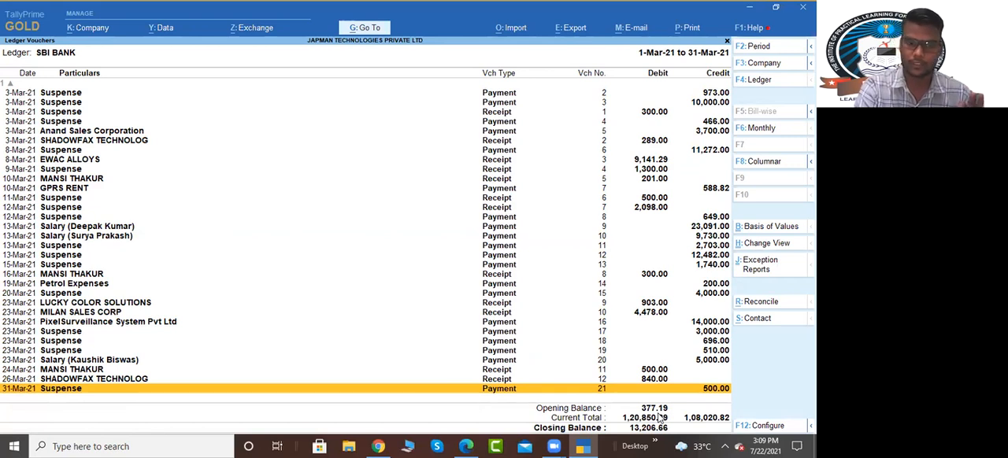
{"action": "key", "text": "alt+Tab"}
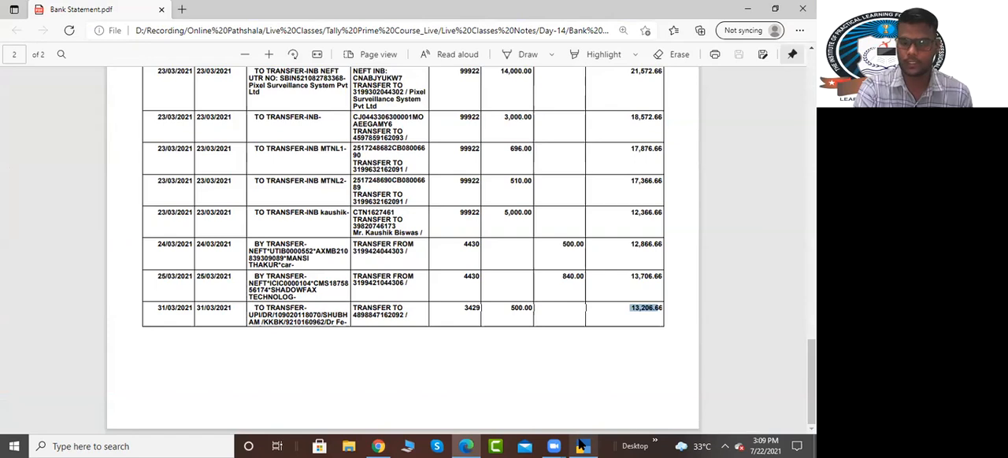
{"action": "left_click", "coordinate": [582, 445]}
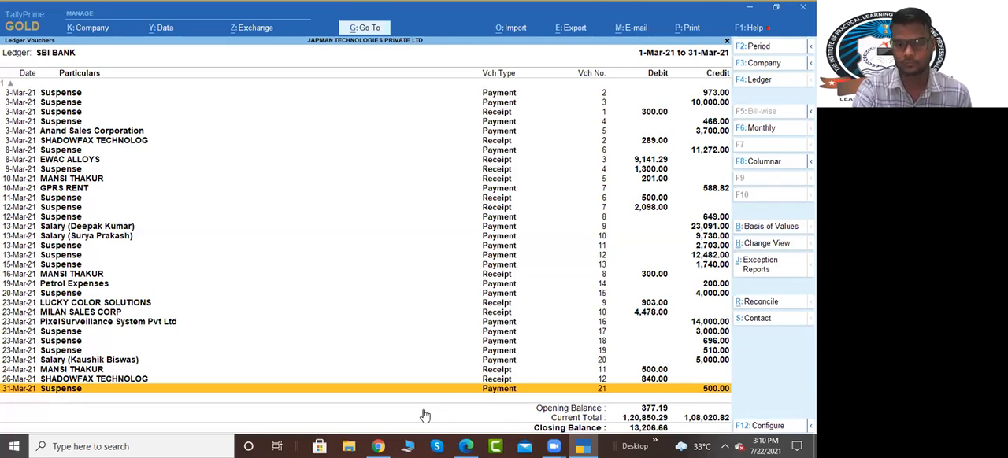
{"action": "key", "text": "alt+Tab"}
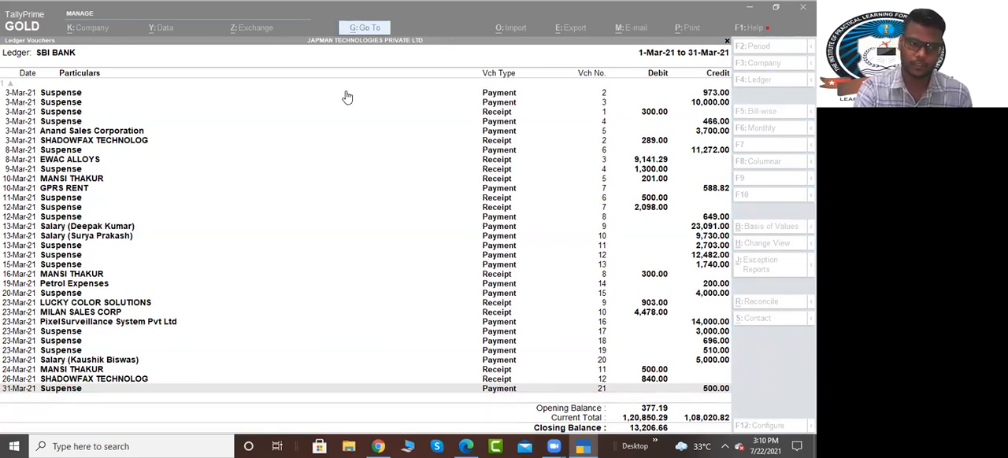
{"action": "left_click", "coordinate": [221, 95]}
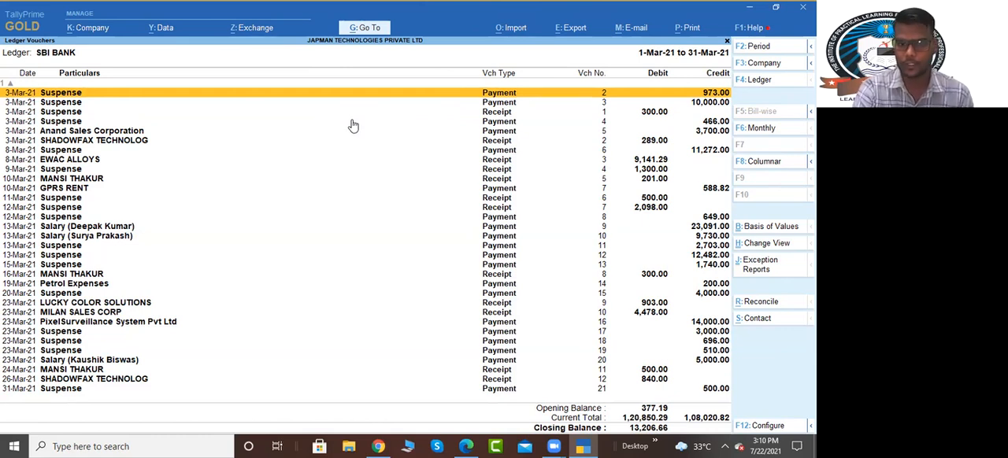
{"action": "left_click", "coordinate": [520, 79]}
{"action": "left_click", "coordinate": [374, 195]}
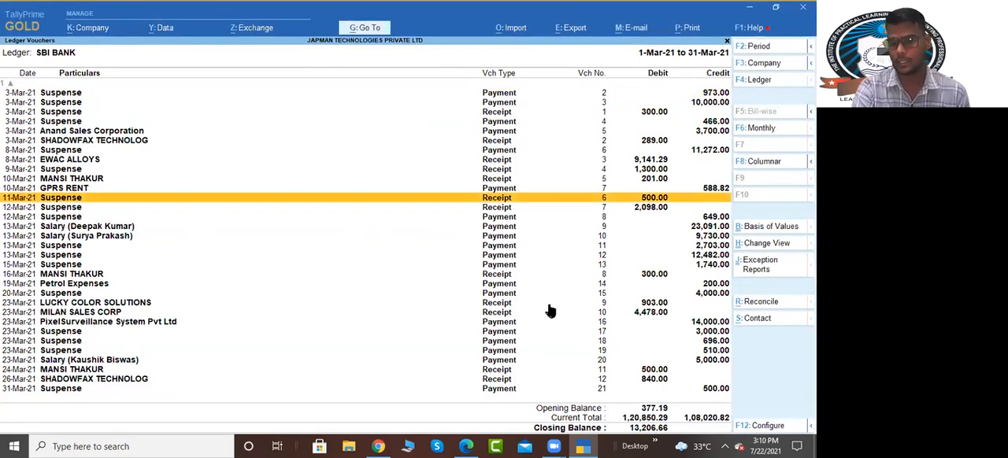
{"action": "left_click", "coordinate": [466, 446]}
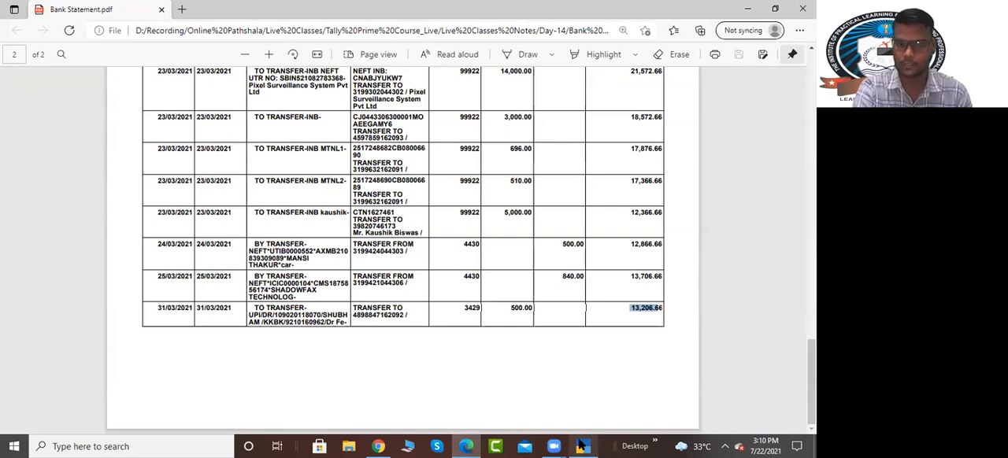
{"action": "left_click", "coordinate": [580, 447]}
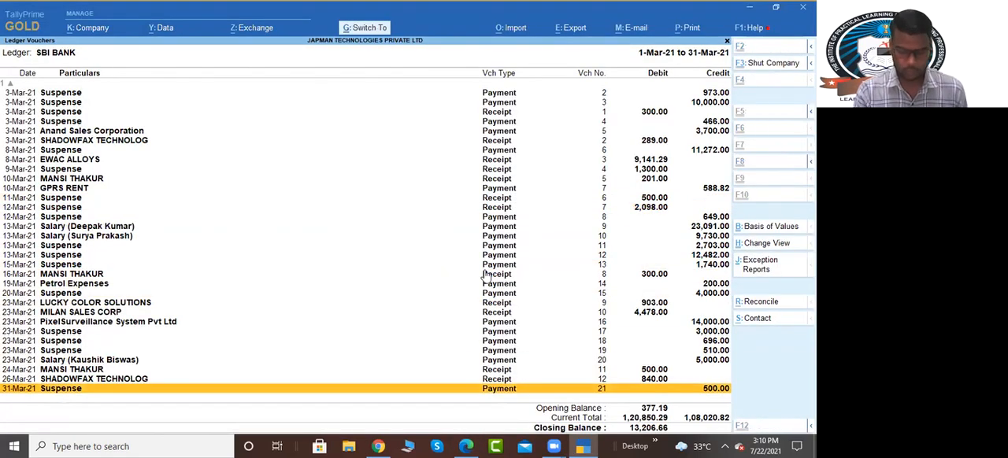
Step: Hide the voucher lines after the 19-Mar-21 Petrol Expenses payment in the SBI BANK ledger, working back from 31-Mar-21
{"action": "key", "text": "ctrl+r"}
{"action": "key", "text": "ctrl+r"}
{"action": "key", "text": "ctrl+r"}
{"action": "key", "text": "ctrl+r"}
{"action": "key", "text": "ctrl+r"}
{"action": "key", "text": "ctrl+r"}
{"action": "key", "text": "ctrl+r"}
{"action": "key", "text": "ctrl+r"}
{"action": "key", "text": "ctrl+r"}
{"action": "key", "text": "ctrl+r"}
{"action": "key", "text": "ctrl+r"}
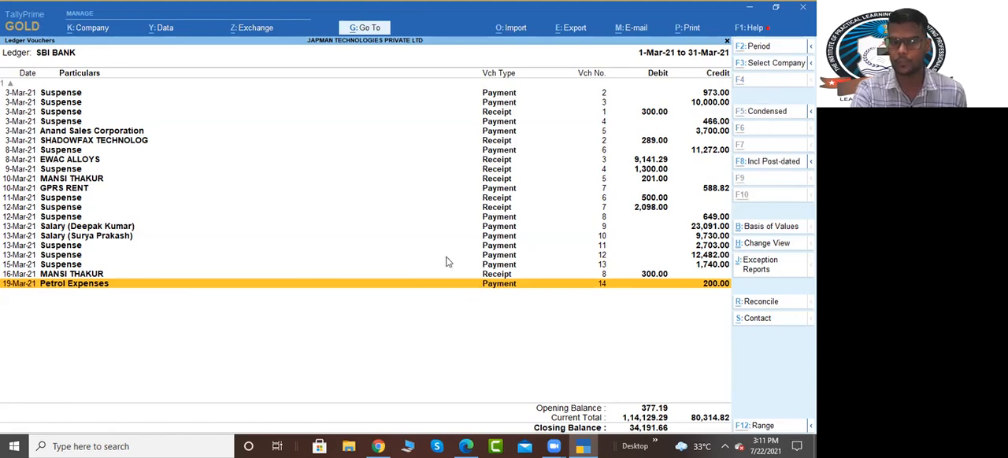
Step: Highlight the running balance of the 19/03/2021 entry in the bank statement PDF and compare it with TallyPrime's closing balance
{"action": "key", "text": "alt+Tab"}
{"action": "scroll", "coordinate": [271, 314], "scroll_direction": "up", "scroll_amount": 5}
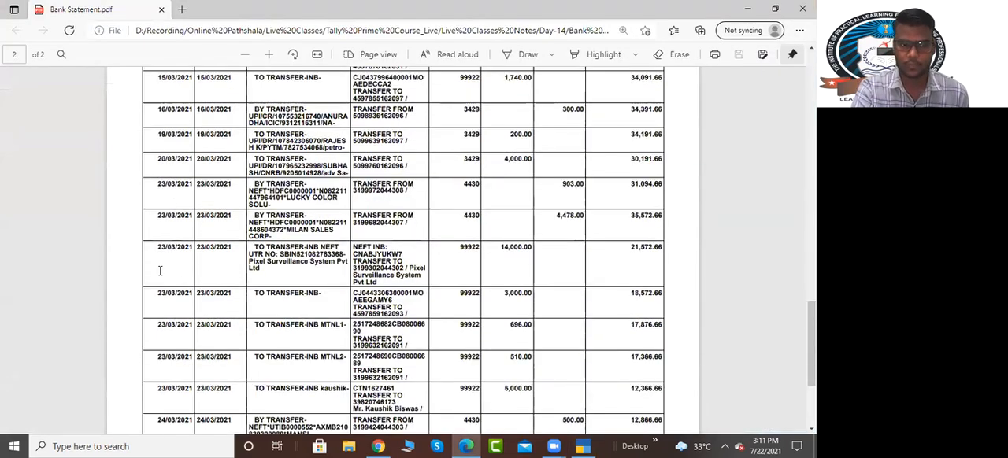
{"action": "scroll", "coordinate": [447, 270], "scroll_direction": "up", "scroll_amount": 3}
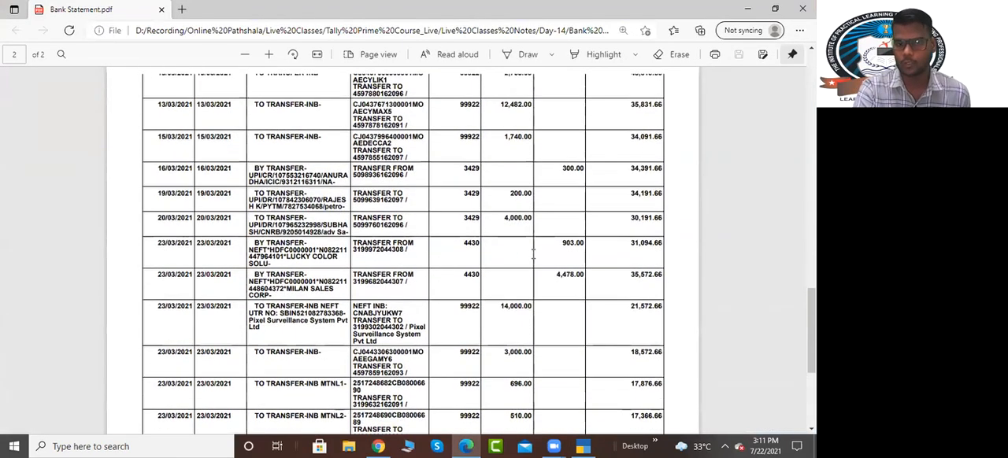
{"action": "triple_click", "coordinate": [302, 247]}
{"action": "left_click", "coordinate": [660, 258]}
{"action": "double_click", "coordinate": [521, 253]}
{"action": "double_click", "coordinate": [659, 256]}
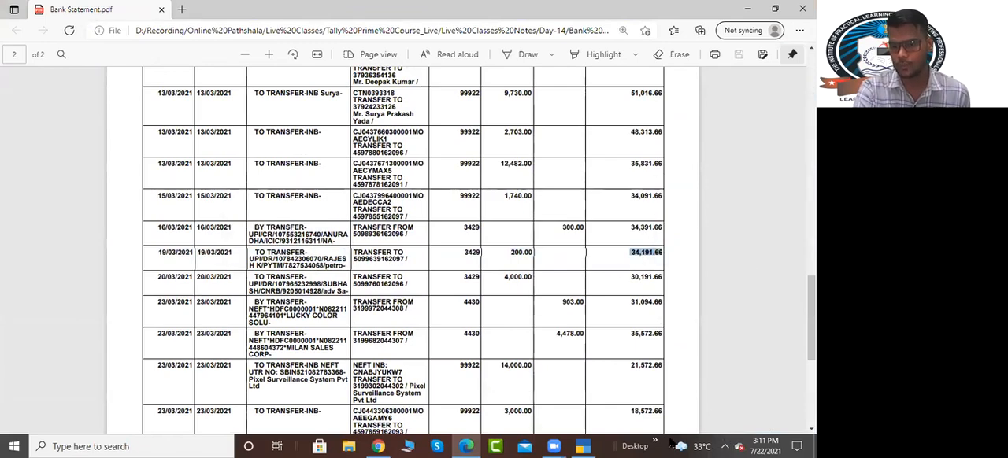
{"action": "left_click", "coordinate": [583, 447]}
{"action": "key", "text": "alt+Tab"}
{"action": "key", "text": "alt+Tab"}
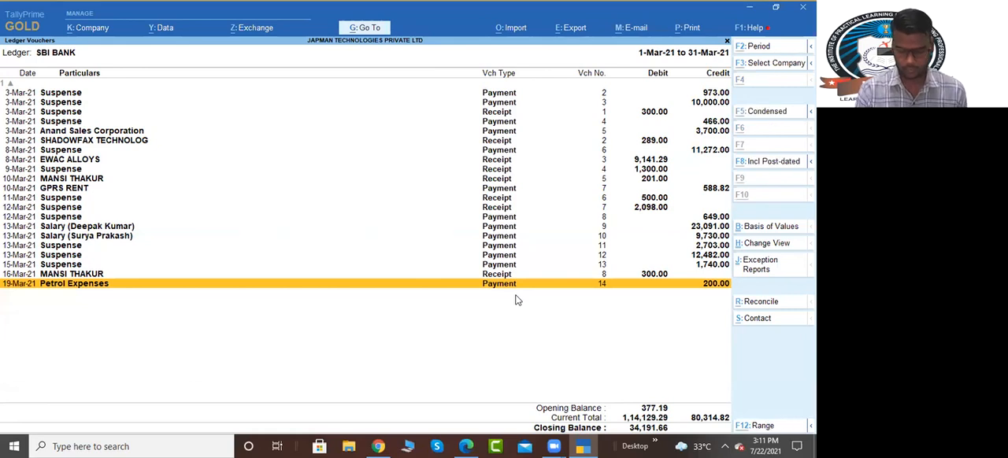
Step: Restore the hidden ledger lines up to the 23-Mar-21 Suspense payment of 3,000.00
{"action": "key", "text": "ctrl+u"}
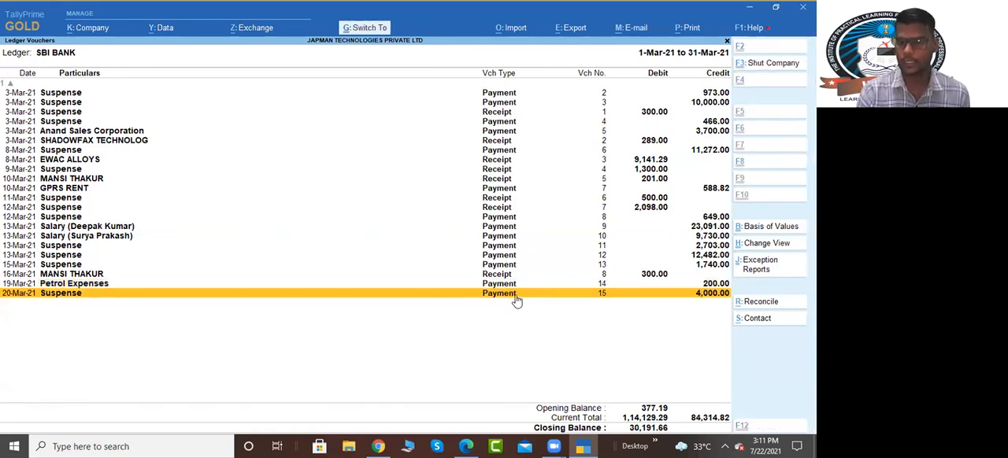
{"action": "key", "text": "ctrl+u"}
{"action": "key", "text": "ctrl+u"}
{"action": "key", "text": "ctrl+u"}
{"action": "key", "text": "ctrl+u"}
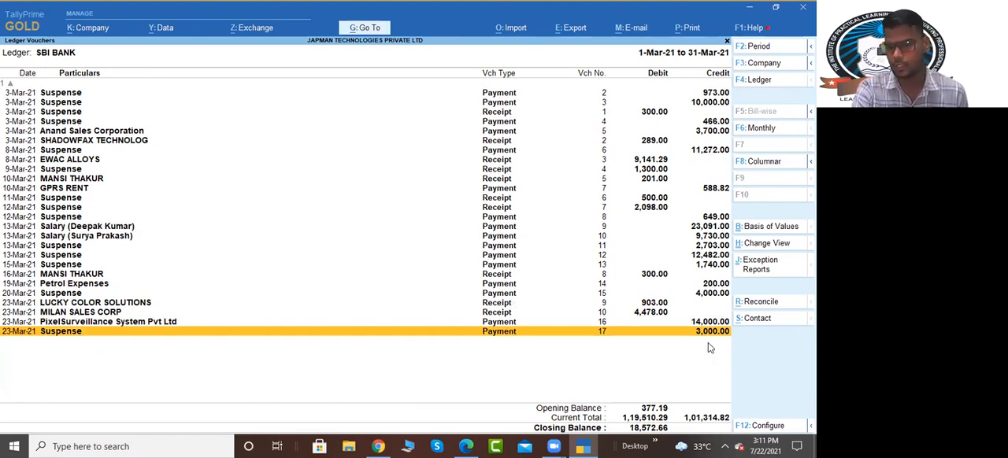
Step: Highlight the 3,000.00 debit dated 23/03/2021 in the bank statement PDF and compare its running balance with TallyPrime's ledger
{"action": "key", "text": "alt+Tab"}
{"action": "scroll", "coordinate": [345, 318], "scroll_direction": "down", "scroll_amount": 1}
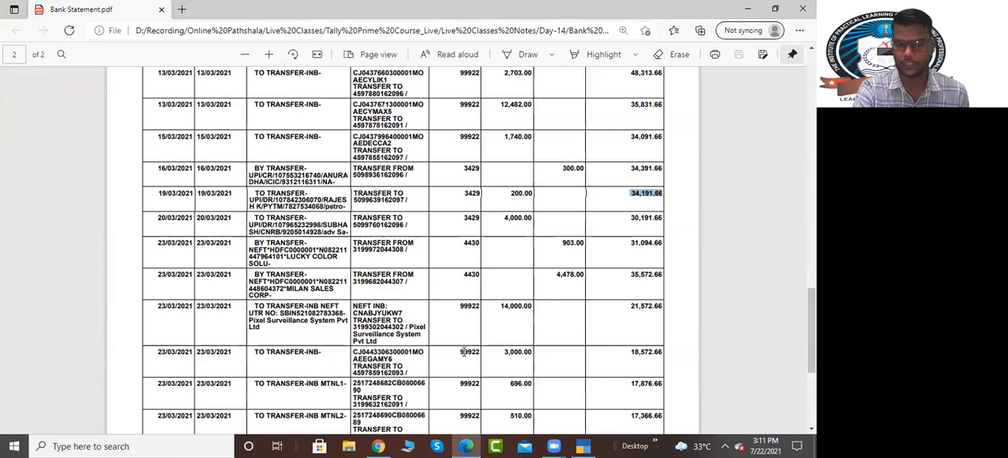
{"action": "left_click_drag", "start_coordinate": [500, 354], "coordinate": [537, 356]}
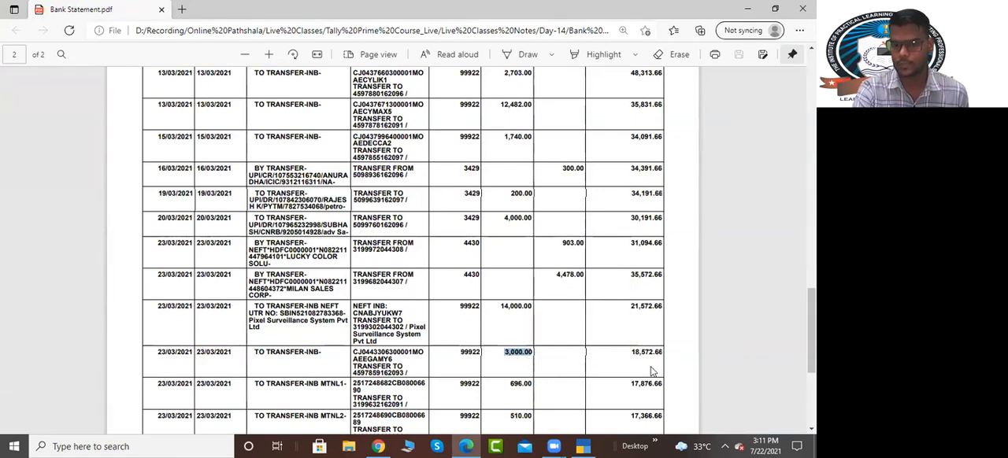
{"action": "key", "text": "alt+Tab"}
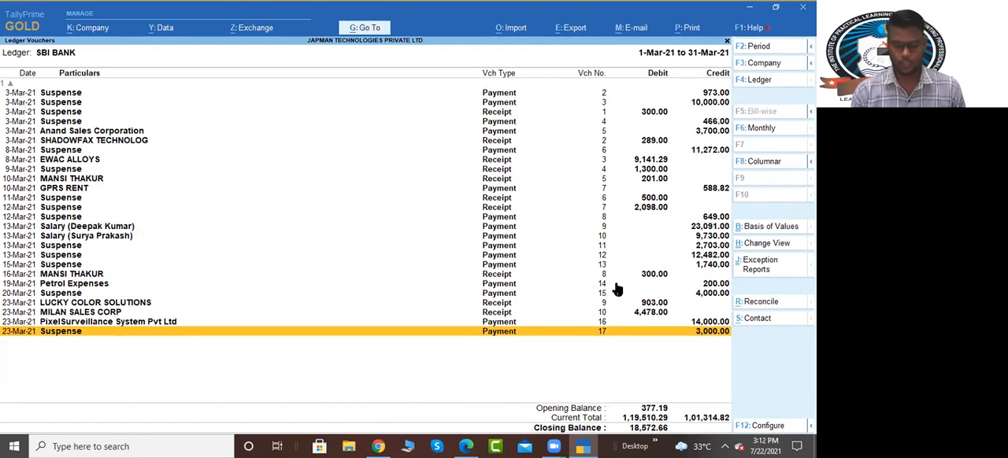
Step: Hide all remaining voucher lines in the SBI BANK ledger so that only the opening balance is left
{"action": "key", "text": "ctrl+r"}
{"action": "key", "text": "ctrl+r"}
{"action": "key", "text": "ctrl+r"}
{"action": "key", "text": "ctrl+r"}
{"action": "key", "text": "ctrl+r"}
{"action": "key", "text": "ctrl+r"}
{"action": "key", "text": "ctrl+r"}
{"action": "key", "text": "ctrl+r"}
{"action": "key", "text": "ctrl+r"}
{"action": "key", "text": "ctrl+r"}
{"action": "key", "text": "ctrl+r"}
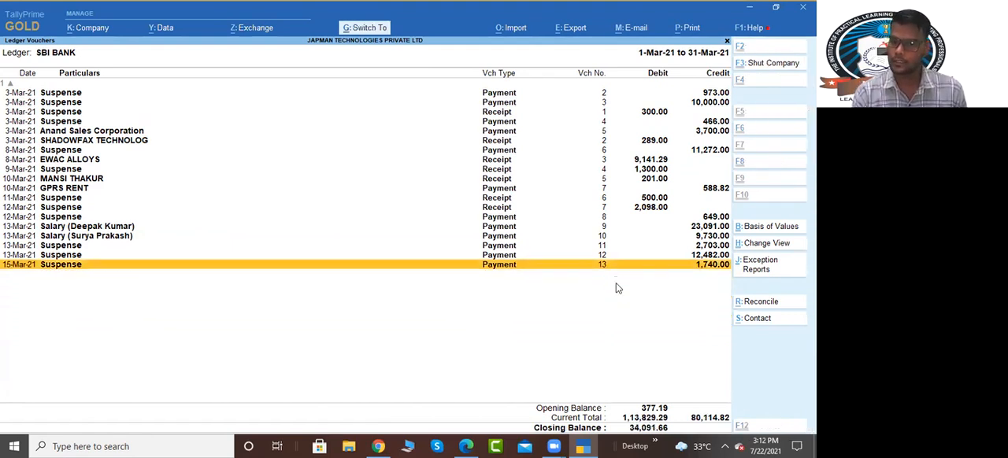
{"action": "key", "text": "ctrl+r"}
{"action": "key", "text": "ctrl+r"}
{"action": "key", "text": "ctrl+r"}
{"action": "key", "text": "ctrl+r"}
{"action": "key", "text": "ctrl+r"}
{"action": "key", "text": "ctrl+r"}
{"action": "key", "text": "ctrl+r"}
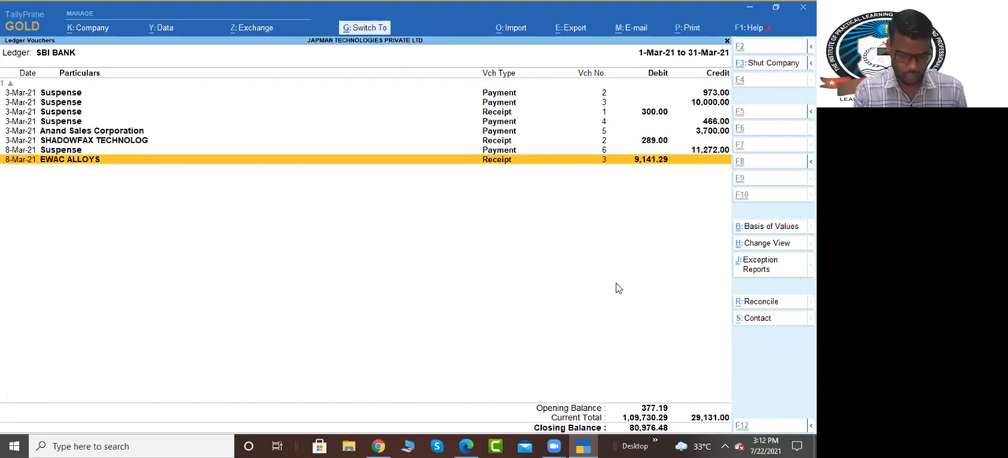
{"action": "key", "text": "ctrl+r"}
{"action": "key", "text": "ctrl+r"}
{"action": "key", "text": "ctrl+r"}
{"action": "key", "text": "ctrl+r"}
{"action": "key", "text": "ctrl+r"}
{"action": "key", "text": "ctrl+r"}
{"action": "key", "text": "ctrl+r"}
{"action": "key", "text": "ctrl+r"}
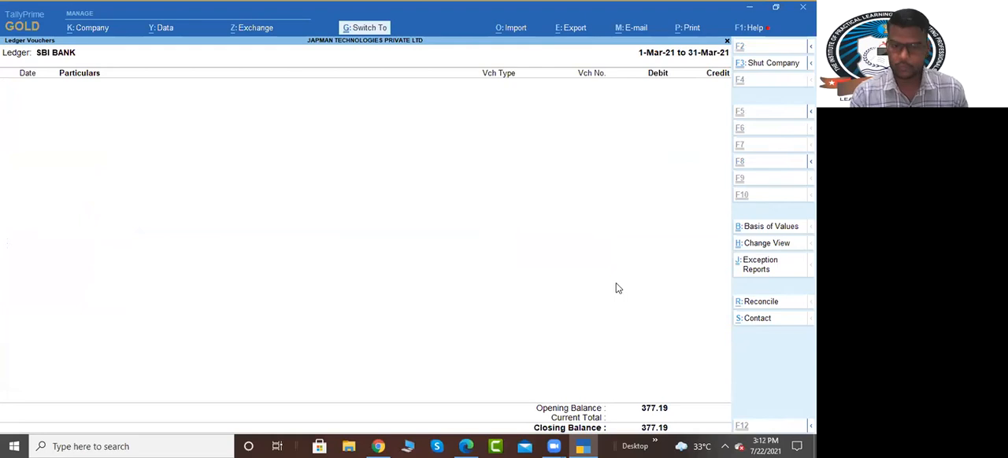
Step: Restore the hidden lines from the 1-Mar-21 Cash contra to the 3-Mar-21 Suspense payment of 466.00
{"action": "key", "text": "ctrl+u"}
{"action": "key", "text": "ctrl+u"}
{"action": "key", "text": "ctrl+u"}
{"action": "key", "text": "ctrl+u"}
{"action": "key", "text": "ctrl+u"}
{"action": "key", "text": "ctrl+u"}
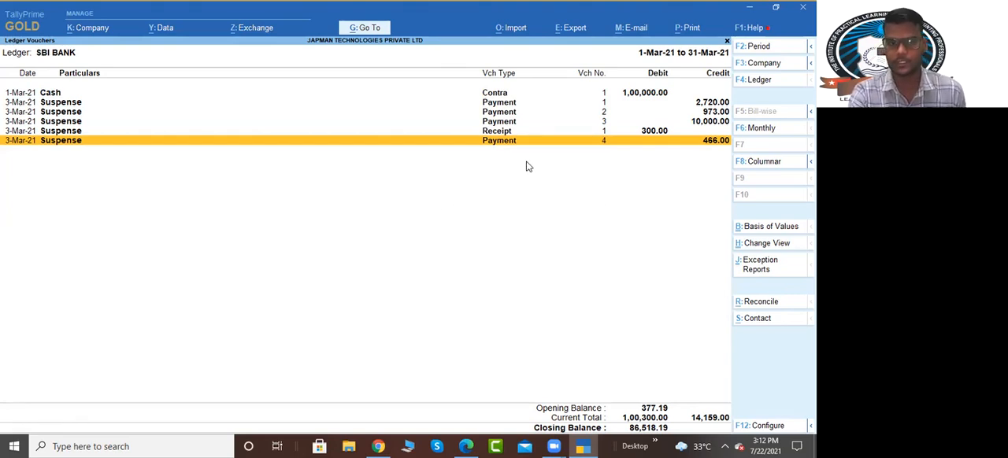
Step: Highlight the running balance of the 466.00 debit dated 03/03/2021 in the bank statement PDF and compare it with TallyPrime's ledger
{"action": "key", "text": "alt+Tab"}
{"action": "scroll", "coordinate": [438, 206], "scroll_direction": "up", "scroll_amount": 15}
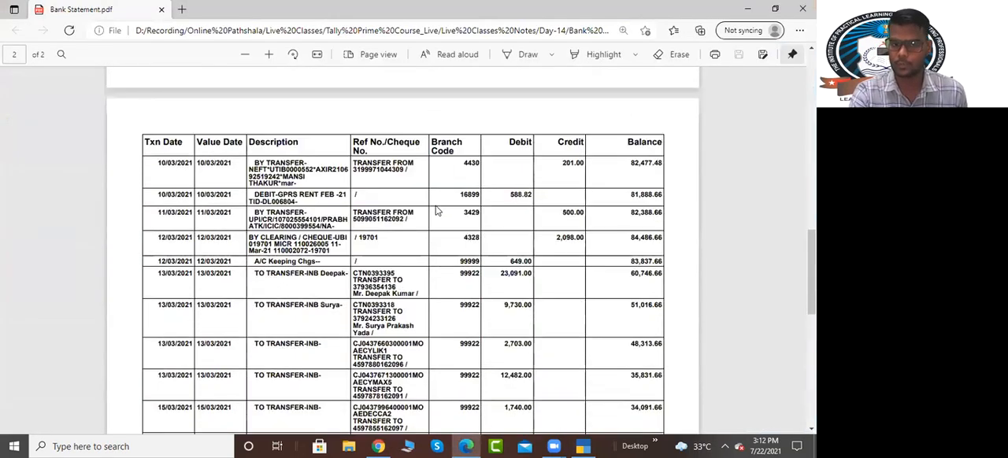
{"action": "scroll", "coordinate": [174, 177], "scroll_direction": "up", "scroll_amount": 8}
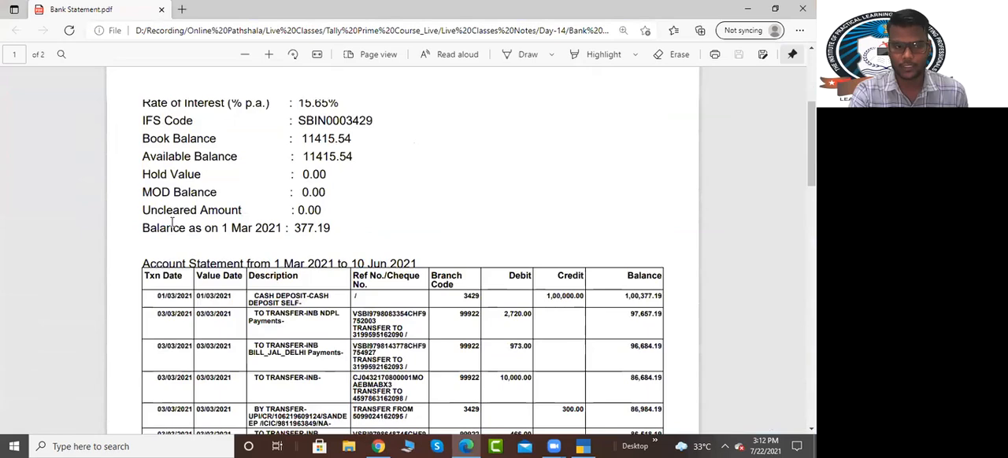
{"action": "scroll", "coordinate": [66, 177], "scroll_direction": "down", "scroll_amount": 4}
{"action": "scroll", "coordinate": [42, 161], "scroll_direction": "down", "scroll_amount": 5}
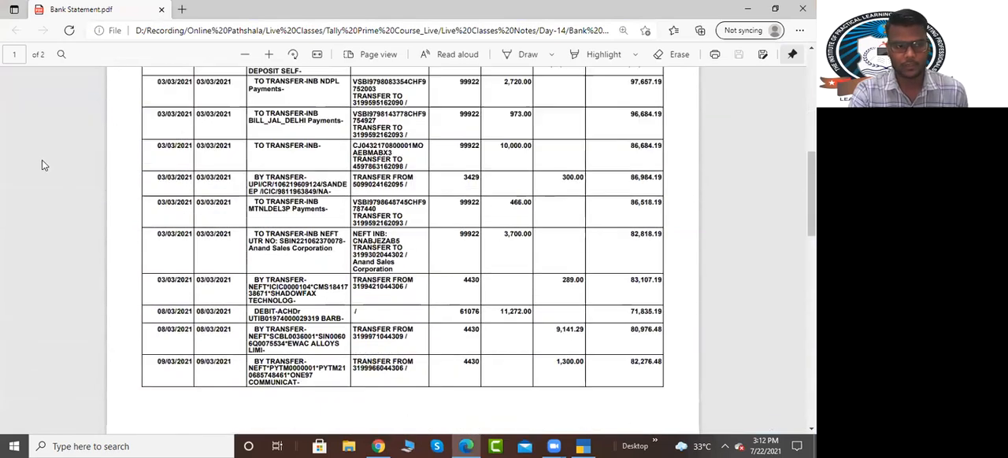
{"action": "scroll", "coordinate": [41, 161], "scroll_direction": "up", "scroll_amount": 3}
{"action": "key", "text": "alt+Tab"}
{"action": "key", "text": "alt+Tab"}
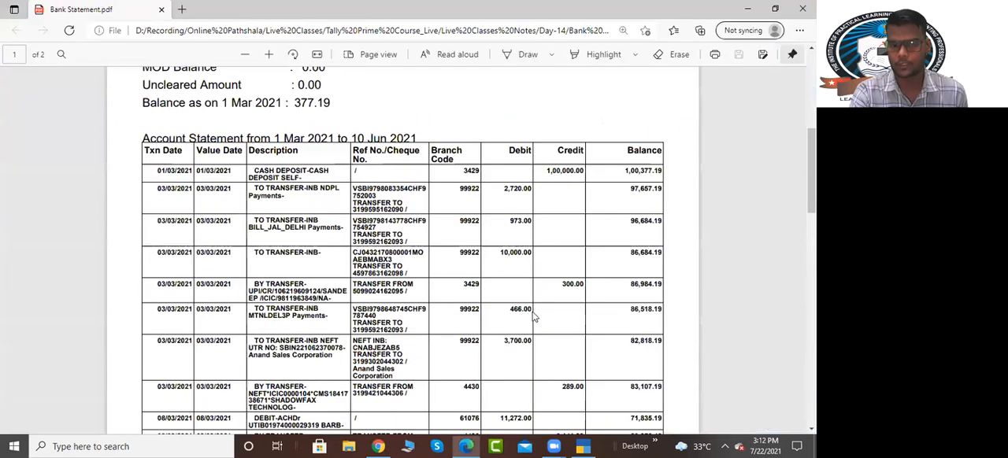
{"action": "double_click", "coordinate": [633, 314]}
{"action": "left_click_drag", "start_coordinate": [632, 313], "coordinate": [661, 313]}
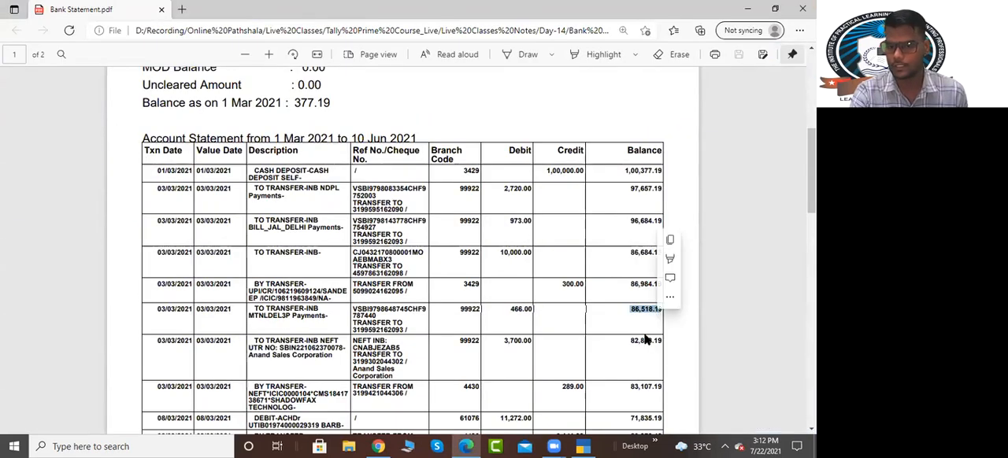
{"action": "left_click", "coordinate": [667, 325]}
{"action": "key", "text": "alt+Tab"}
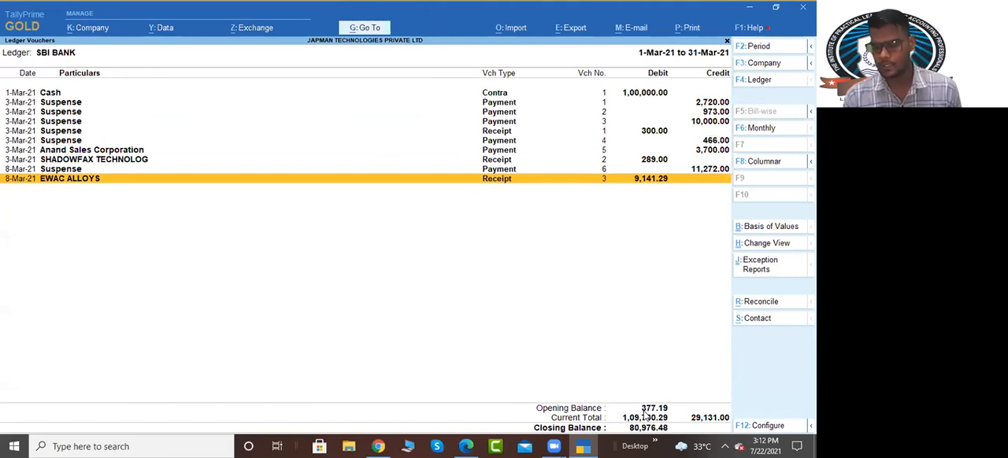
Step: Restore the remaining hidden vouchers in the SBI BANK ledger through the 31-Mar-21 Suspense payment
{"action": "key", "text": "ctrl+u"}
{"action": "key", "text": "ctrl+u"}
{"action": "key", "text": "ctrl+u"}
{"action": "key", "text": "ctrl+u"}
{"action": "key", "text": "ctrl+u"}
{"action": "key", "text": "ctrl+u"}
{"action": "key", "text": "ctrl+u"}
{"action": "key", "text": "ctrl+u"}
{"action": "key", "text": "ctrl+u"}
{"action": "key", "text": "ctrl+u"}
{"action": "key", "text": "ctrl+u"}
{"action": "key", "text": "ctrl+u"}
{"action": "key", "text": "ctrl+u"}
{"action": "key", "text": "ctrl+u"}
{"action": "key", "text": "ctrl+u"}
{"action": "key", "text": "ctrl+u"}
{"action": "key", "text": "ctrl+u"}
{"action": "key", "text": "ctrl+u"}
{"action": "key", "text": "ctrl+u"}
{"action": "key", "text": "ctrl+u"}
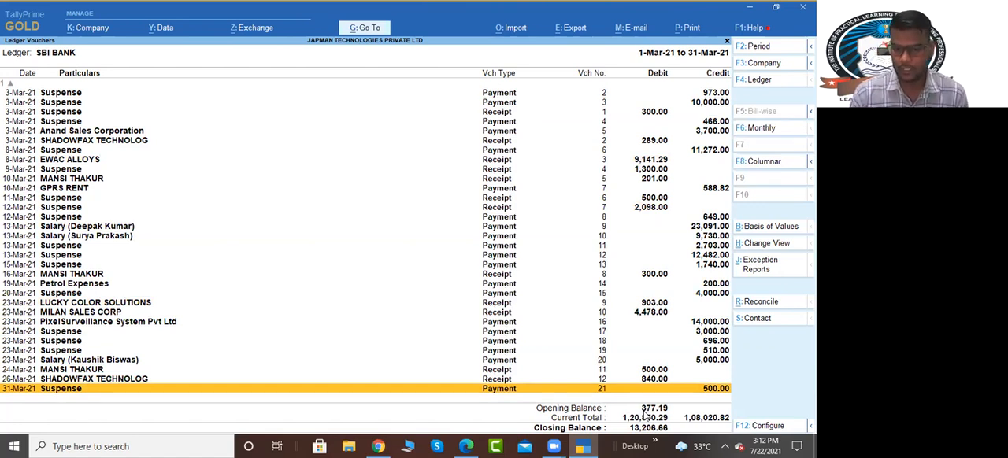
Step: Hide the earliest SBI BANK vouchers so the ledger starts at the 8-Mar-21 Suspense payment of 11,272.00
{"action": "key", "text": "Up"}
{"action": "key", "text": "Up"}
{"action": "key", "text": "Up"}
{"action": "key", "text": "Up"}
{"action": "key", "text": "Up"}
{"action": "key", "text": "Up"}
{"action": "key", "text": "Up"}
{"action": "key", "text": "Up"}
{"action": "key", "text": "Up"}
{"action": "key", "text": "Up"}
{"action": "key", "text": "Up"}
{"action": "key", "text": "Up"}
{"action": "key", "text": "Up"}
{"action": "key", "text": "Up"}
{"action": "key", "text": "Up"}
{"action": "key", "text": "Up"}
{"action": "key", "text": "Up"}
{"action": "key", "text": "Up"}
{"action": "key", "text": "Up"}
{"action": "key", "text": "Up"}
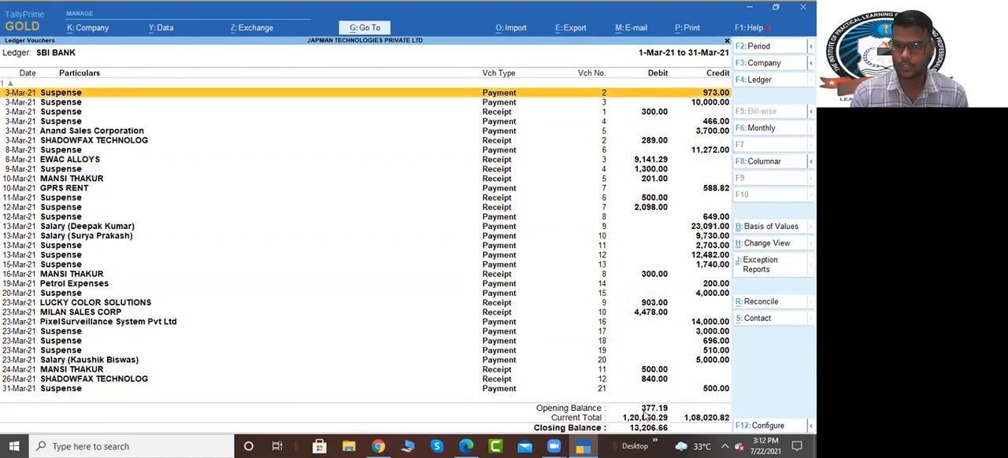
{"action": "key", "text": "ctrl+r"}
{"action": "key", "text": "ctrl+r"}
{"action": "key", "text": "ctrl+r"}
{"action": "key", "text": "ctrl+r"}
{"action": "key", "text": "ctrl+r"}
{"action": "key", "text": "ctrl+r"}
{"action": "key", "text": "ctrl+r"}
{"action": "key", "text": "ctrl+r"}
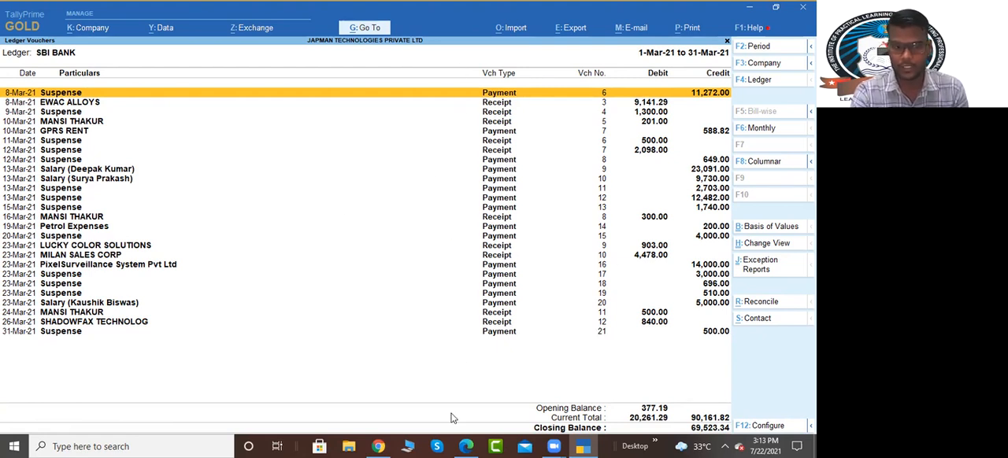
Step: Restore the hidden early-March vouchers in TallyPrime from the 1-Mar-21 Cash contra onwards and select the 3-Mar-21 Suspense receipt
{"action": "key", "text": "alt+Tab"}
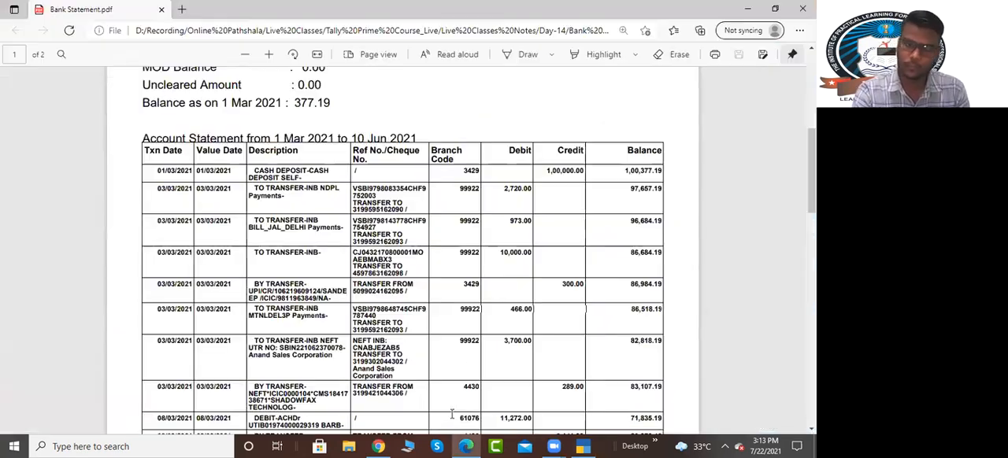
{"action": "left_click", "coordinate": [592, 446]}
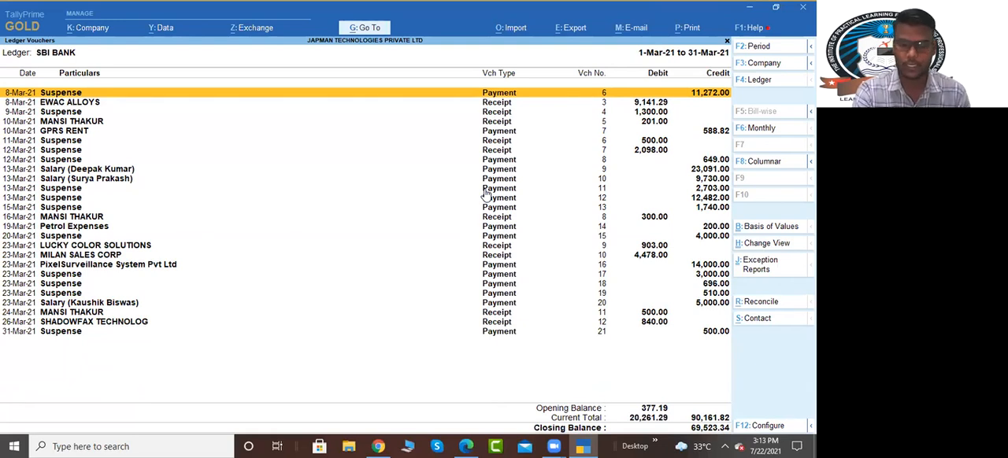
{"action": "key", "text": "ctrl+u"}
{"action": "key", "text": "ctrl+u"}
{"action": "key", "text": "ctrl+u"}
{"action": "key", "text": "ctrl+u"}
{"action": "key", "text": "ctrl+u"}
{"action": "key", "text": "ctrl+u"}
{"action": "key", "text": "ctrl+u"}
{"action": "key", "text": "ctrl+u"}
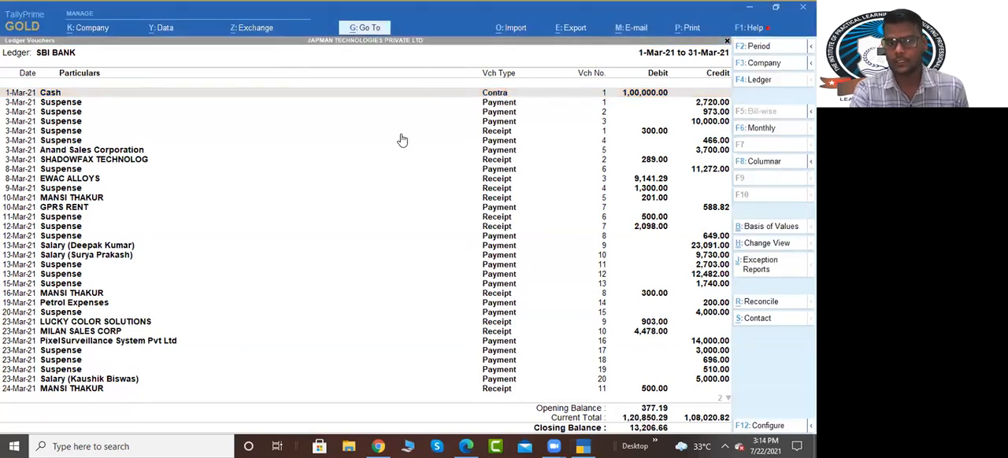
{"action": "left_click", "coordinate": [372, 132]}
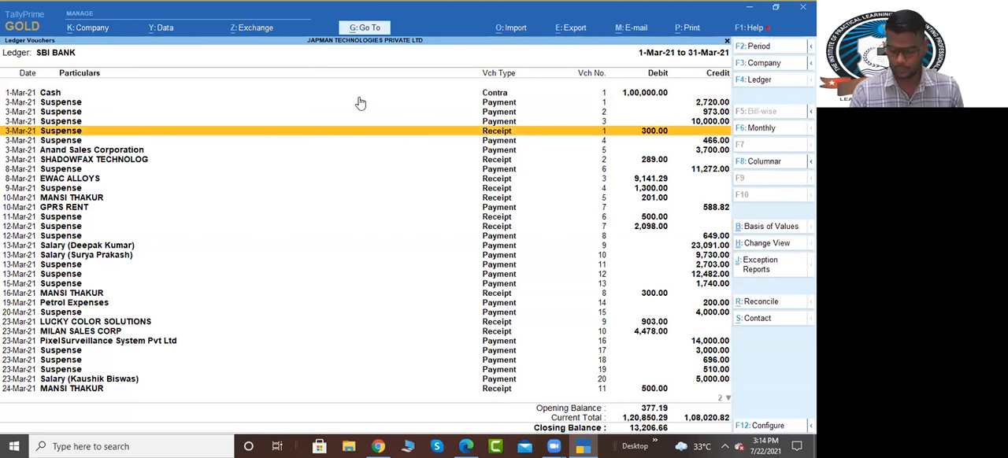
Step: Open the 1-Mar-21 Cash contra voucher in the SBI BANK ledger to review it, and return without changing it
{"action": "left_click", "coordinate": [359, 103]}
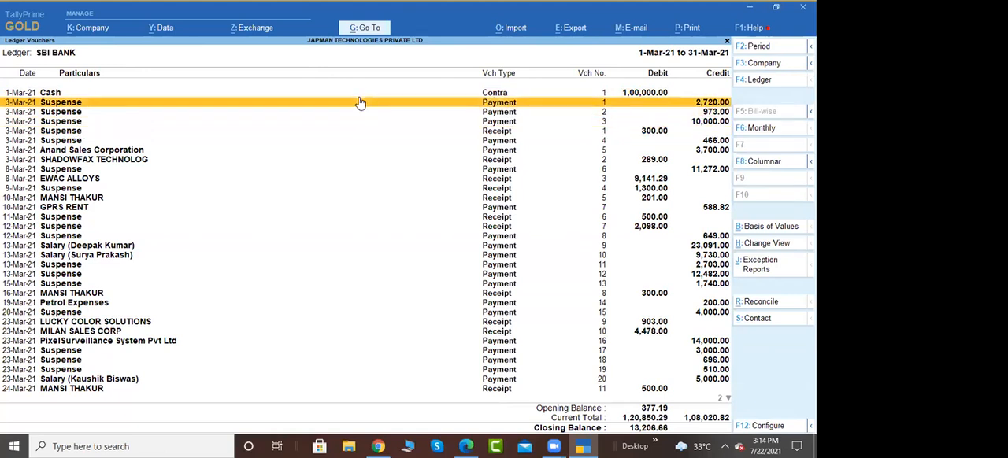
{"action": "key", "text": "Up"}
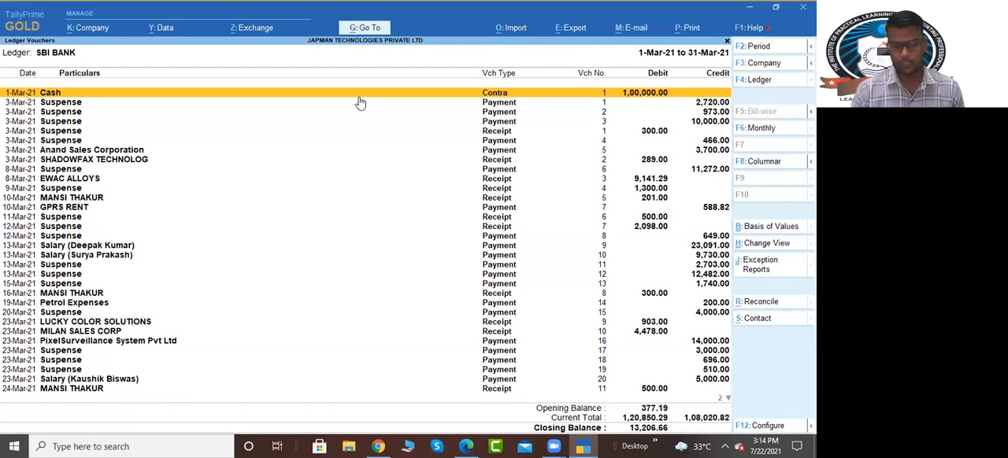
{"action": "key", "text": "Return"}
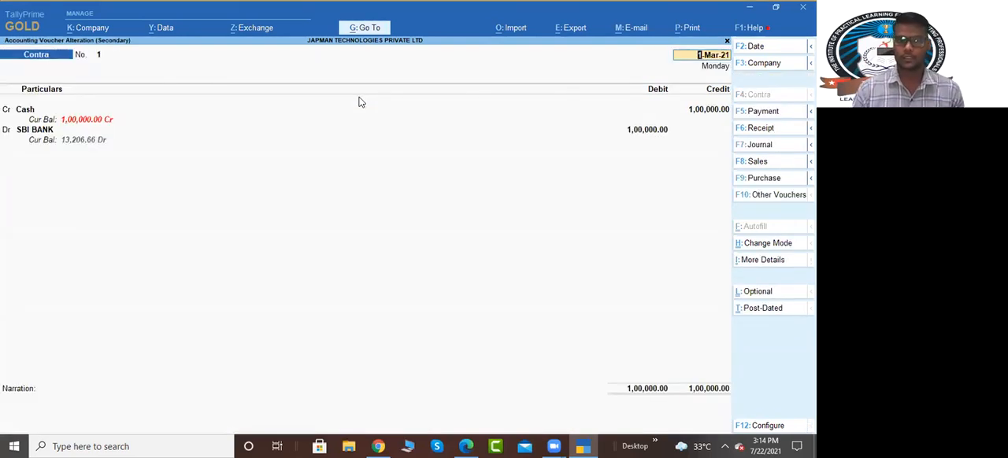
{"action": "key", "text": "Escape"}
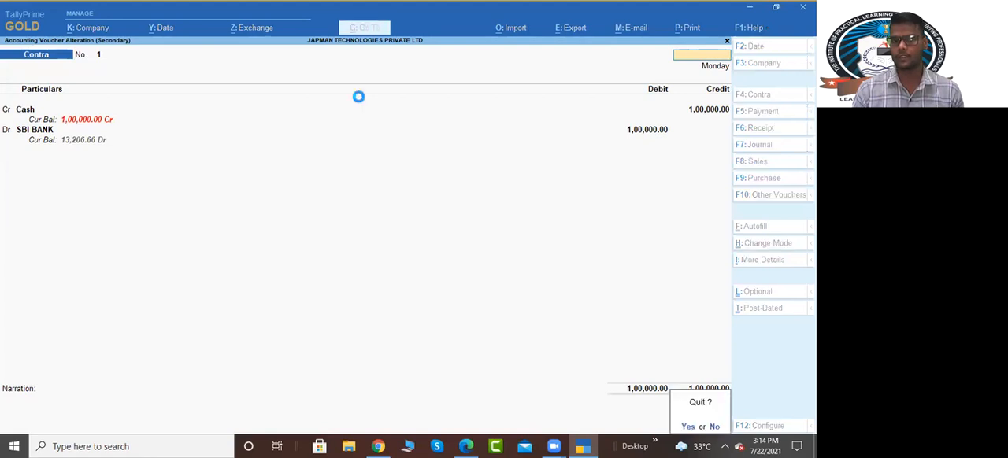
{"action": "key", "text": "Return"}
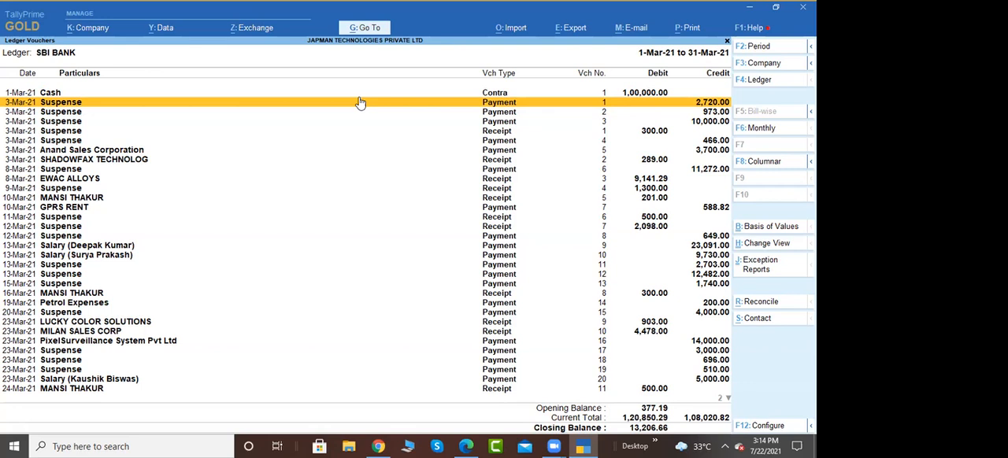
Step: Open the 3-Mar-21 Suspense payment of 2,720.00 and start a new ledger named Electricity Bill for its debit line
{"action": "left_click", "coordinate": [358, 103]}
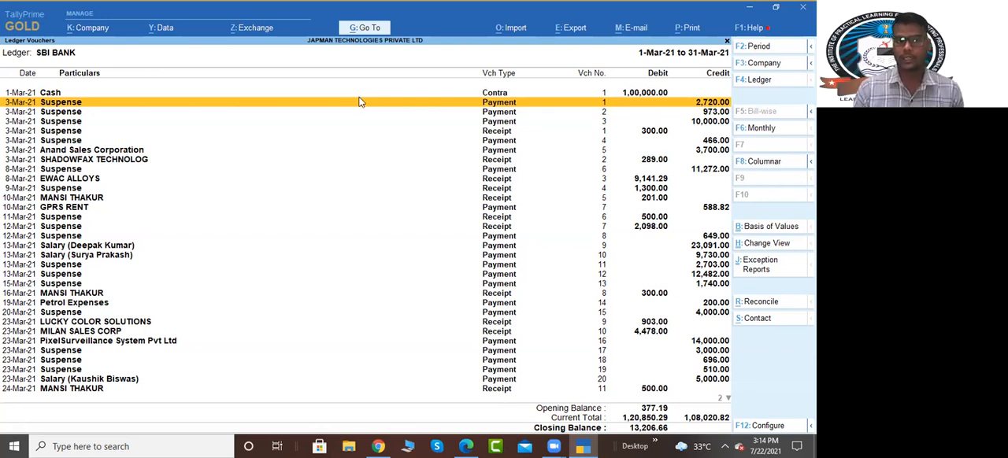
{"action": "key", "text": "Return"}
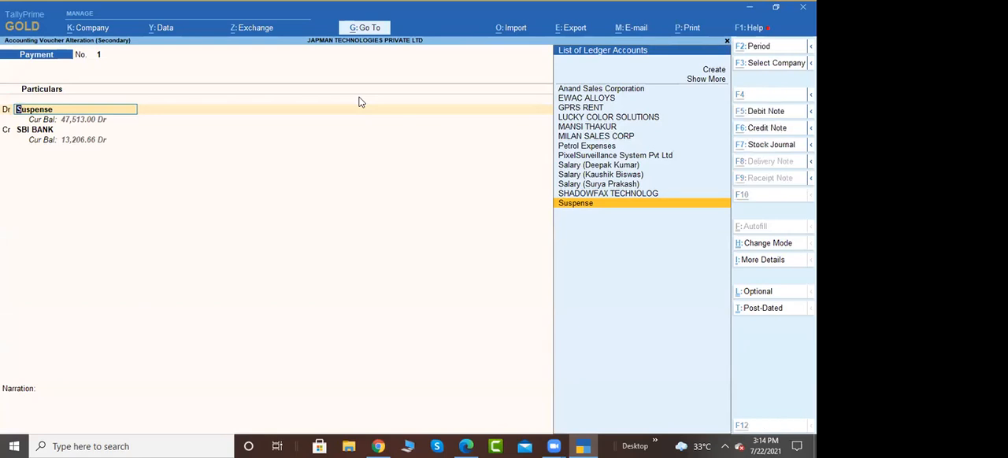
{"action": "key", "text": "alt+c"}
{"action": "key", "text": "Escape"}
{"action": "type", "text": "el"}
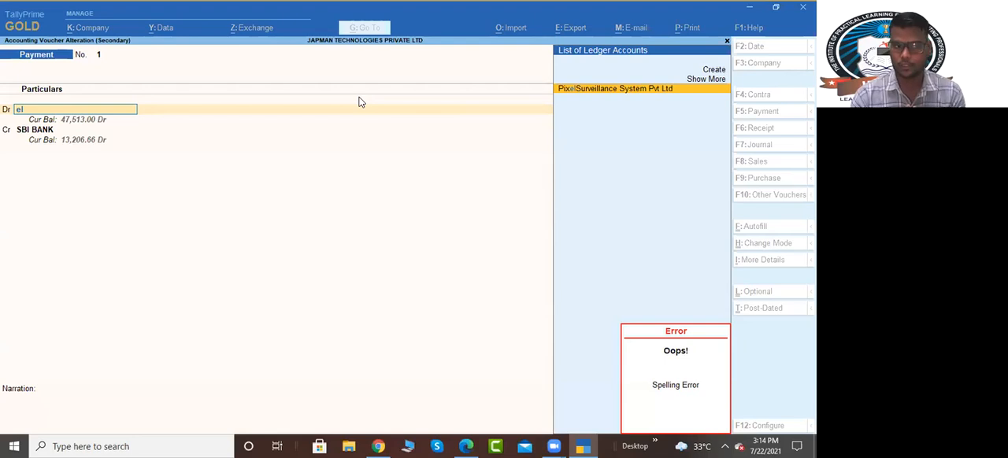
{"action": "key", "text": "alt+c"}
{"action": "type", "text": "Electr"}
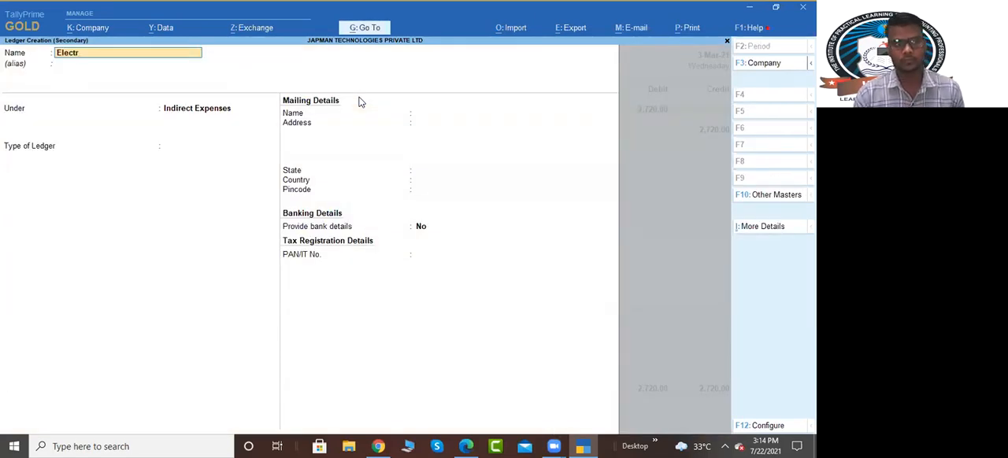
{"action": "type", "text": "icity"}
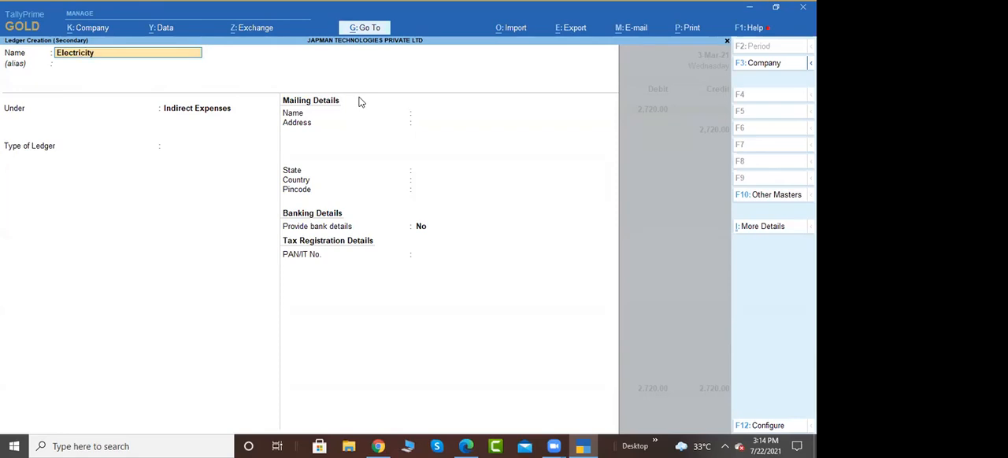
{"action": "type", "text": " Bill"}
{"action": "key", "text": "Return"}
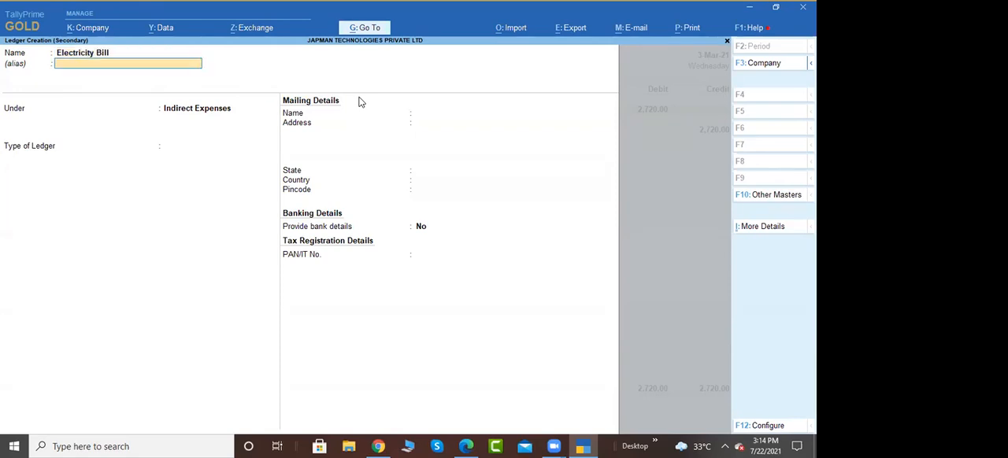
Step: Group the Electricity Bill ledger under Indirect Expenses and save the 2,720.00 payment with it as the debit account
{"action": "key", "text": "Return"}
{"action": "type", "text": "Indi"}
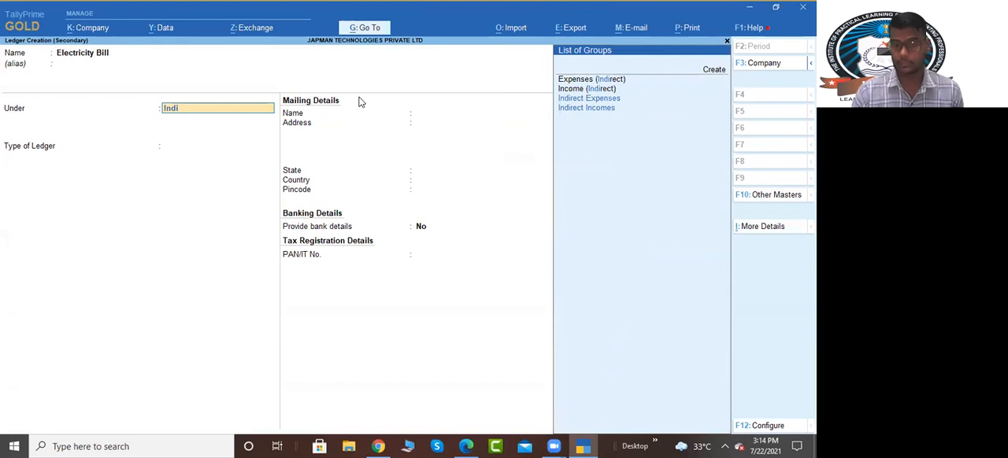
{"action": "key", "text": "Return"}
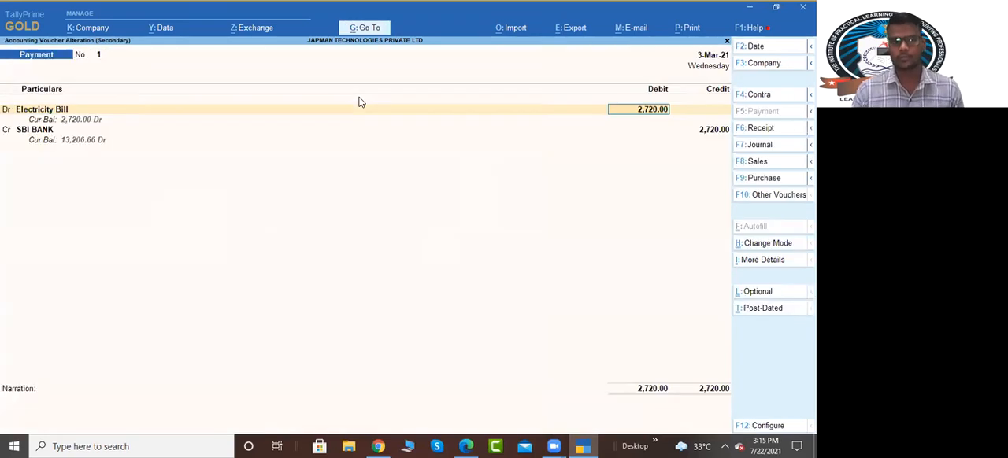
{"action": "key", "text": "Return"}
{"action": "key", "text": "Return"}
{"action": "key", "text": "Return"}
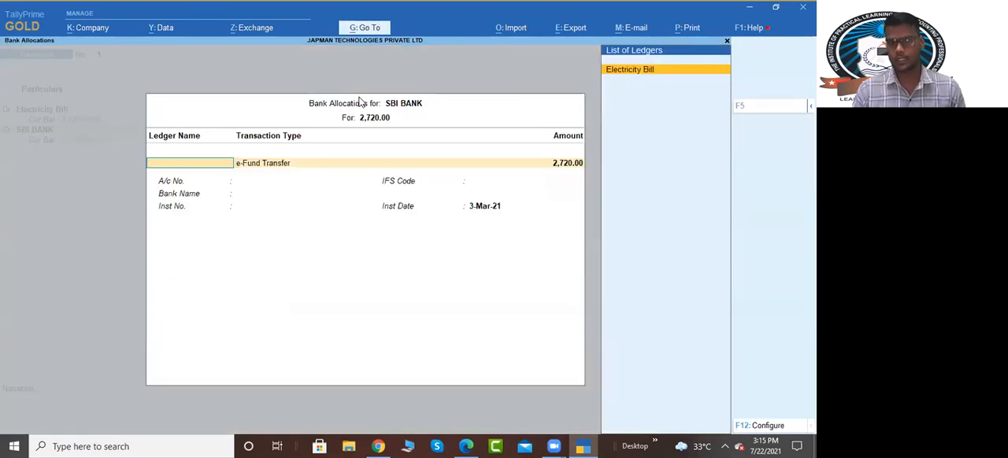
{"action": "key", "text": "Return"}
{"action": "key", "text": "Return"}
Step: Replace Suspense in the 3-Mar-21 payment of 973.00 with a new Water Bill ledger under Indirect Expenses
{"action": "key", "text": "Down"}
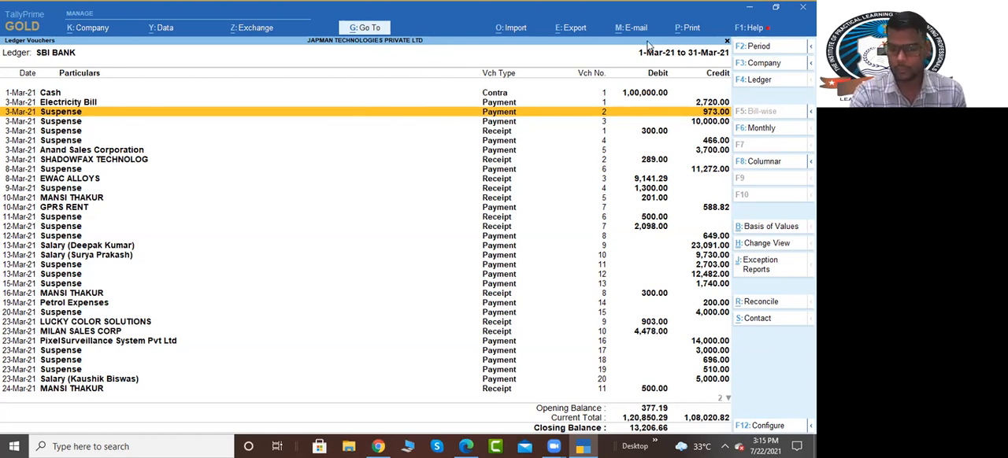
{"action": "double_click", "coordinate": [711, 113]}
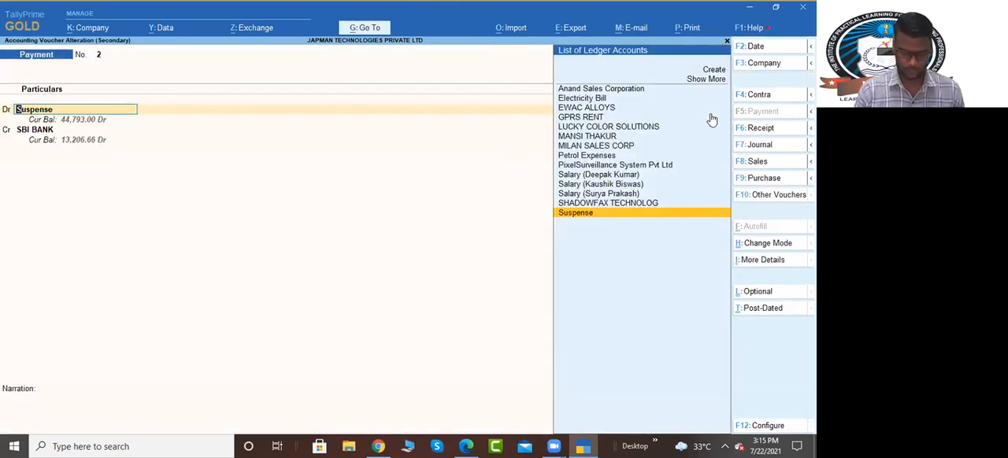
{"action": "key", "text": "alt+c"}
{"action": "type", "text": "Water"}
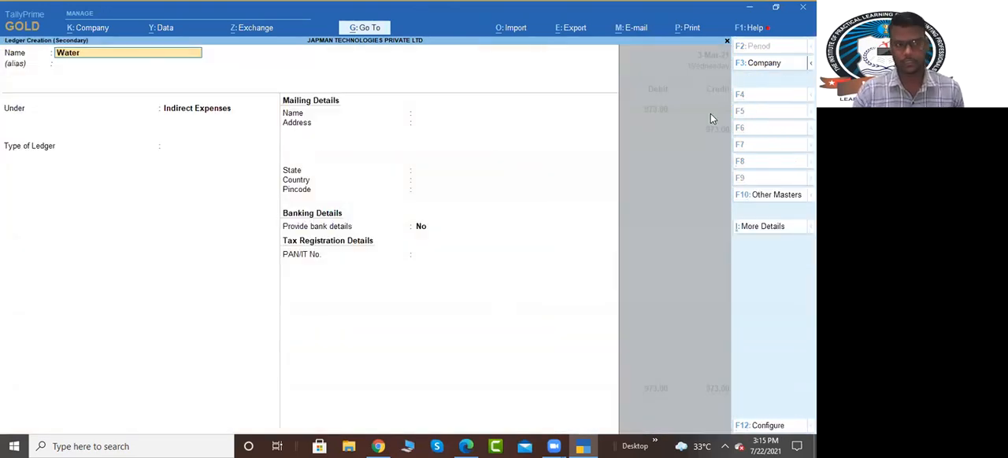
{"action": "type", "text": " Bill"}
{"action": "key", "text": "Return"}
{"action": "key", "text": "Return"}
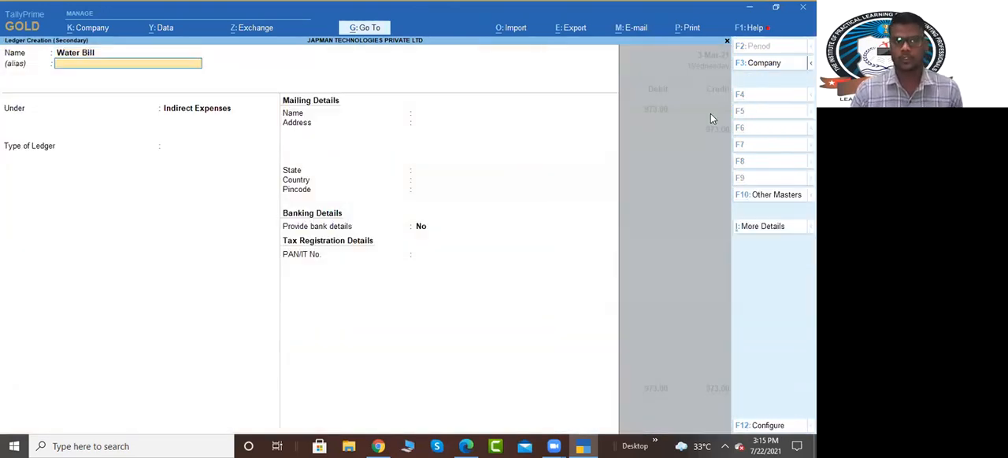
{"action": "key", "text": "Return"}
{"action": "key", "text": "ctrl+a"}
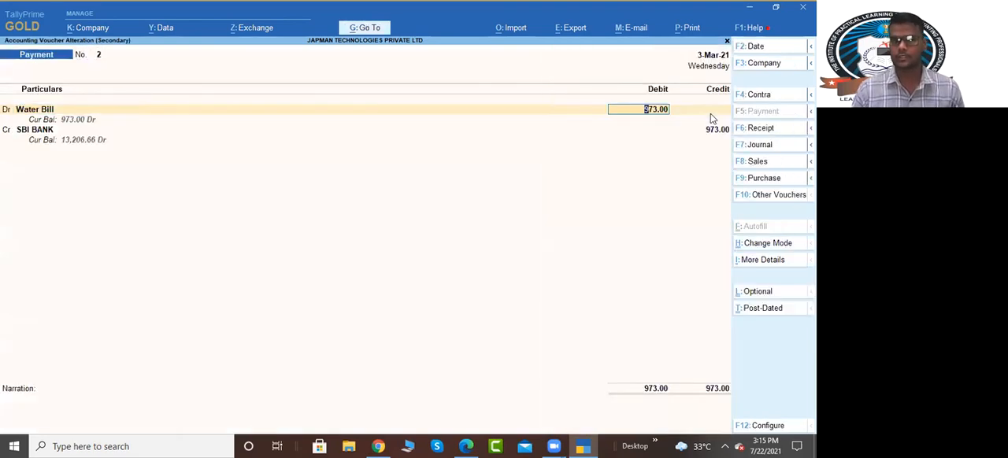
Step: Save the 973.00 payment with Water Bill as its debit account and return to the SBI BANK ledger
{"action": "key", "text": "Return"}
{"action": "key", "text": "ctrl+a"}
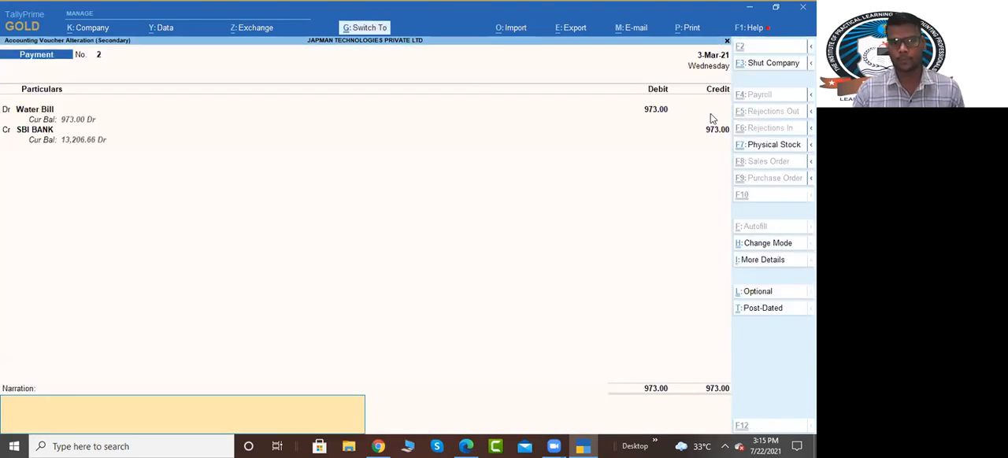
{"action": "key", "text": "ctrl+a"}
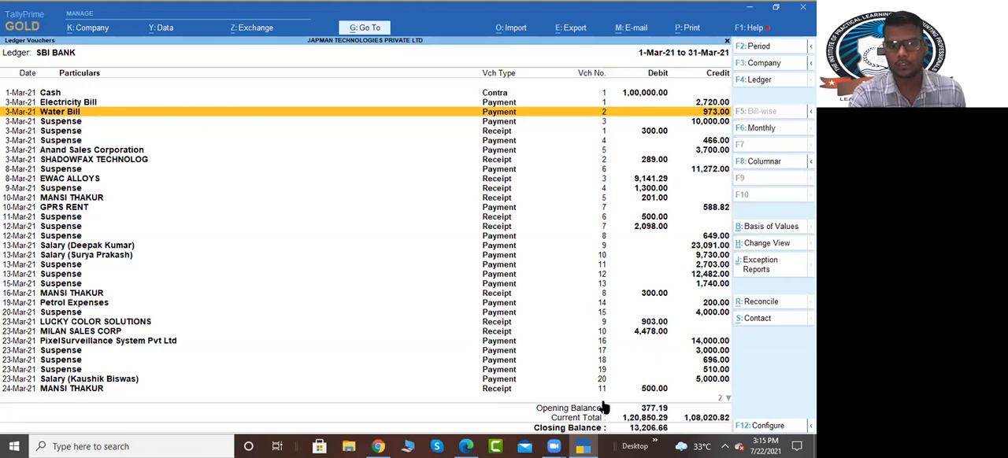
Step: Open the 3-Mar-21 Suspense payment of 10,000.00 and bring its debit ledger up for changing
{"action": "key", "text": "alt+Tab"}
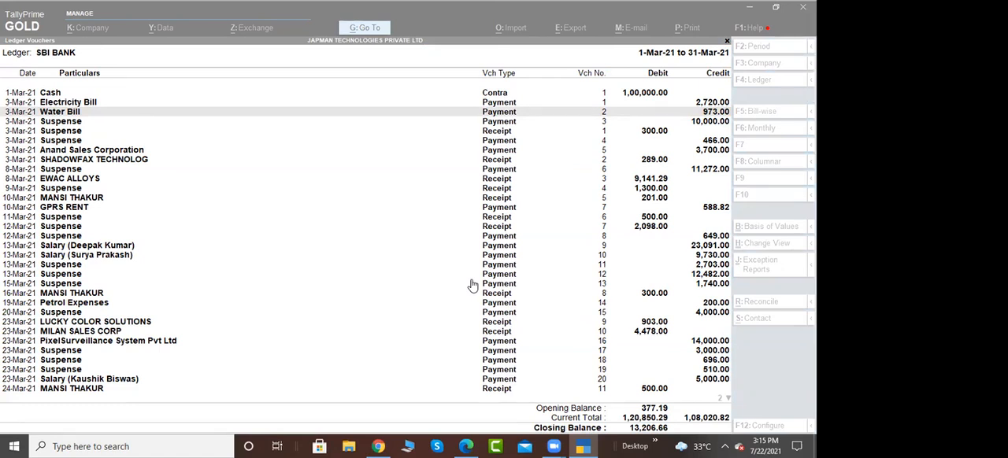
{"action": "left_click", "coordinate": [464, 163]}
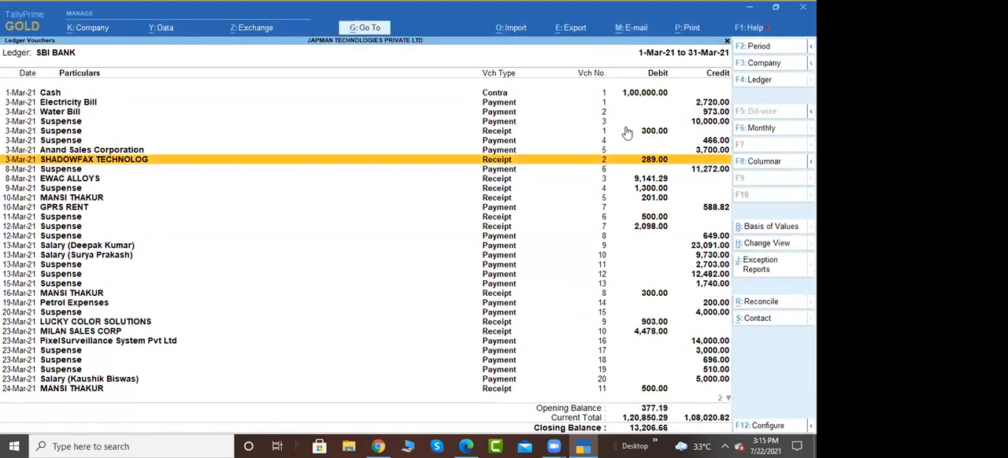
{"action": "left_click", "coordinate": [694, 114]}
{"action": "left_click", "coordinate": [694, 121]}
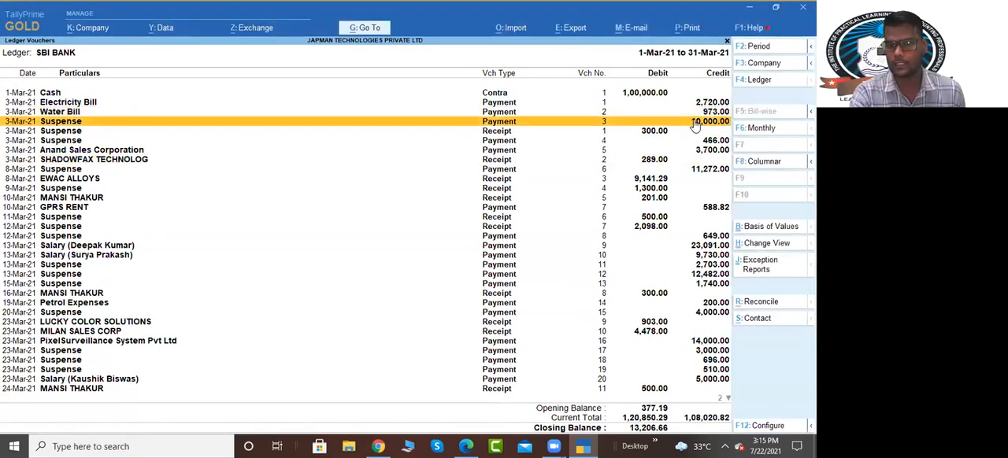
{"action": "left_click", "coordinate": [102, 119]}
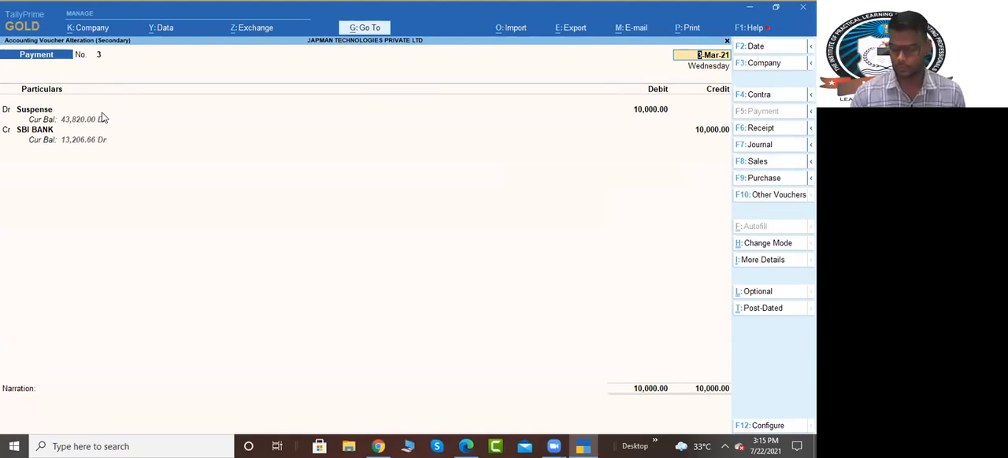
{"action": "key", "text": "Return"}
{"action": "key", "text": "Return"}
{"action": "key", "text": "BackSpace"}
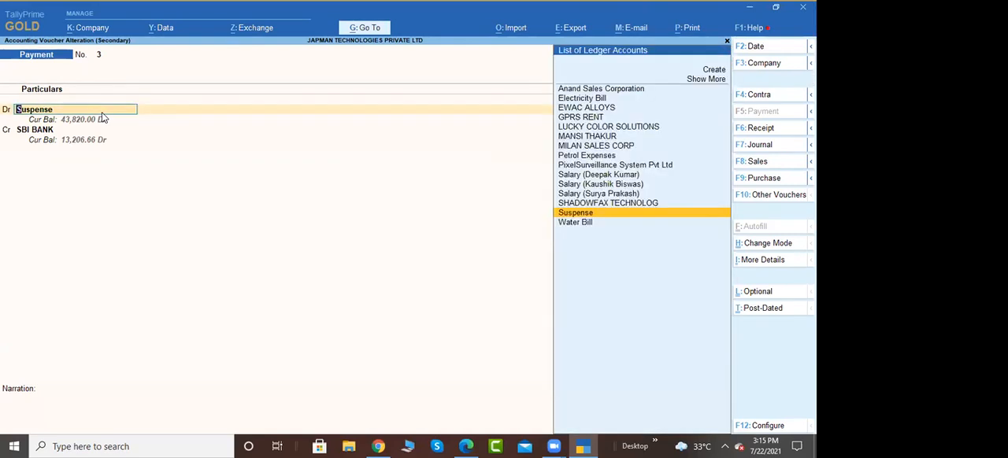
Step: Create a ledger named Drawing under Capital Account for the debit line of the 10,000.00 payment
{"action": "key", "text": "alt+c"}
{"action": "type", "text": "Drawing"}
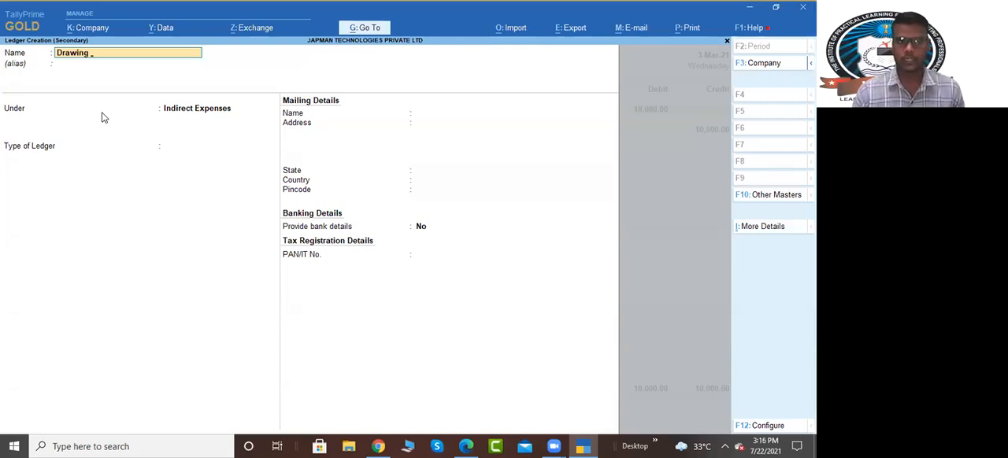
{"action": "key", "text": "Return"}
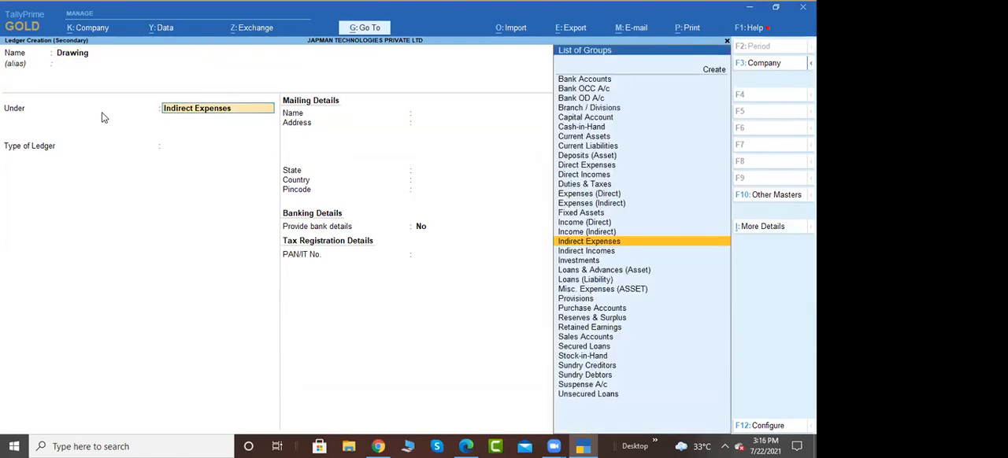
{"action": "type", "text": "Capital"}
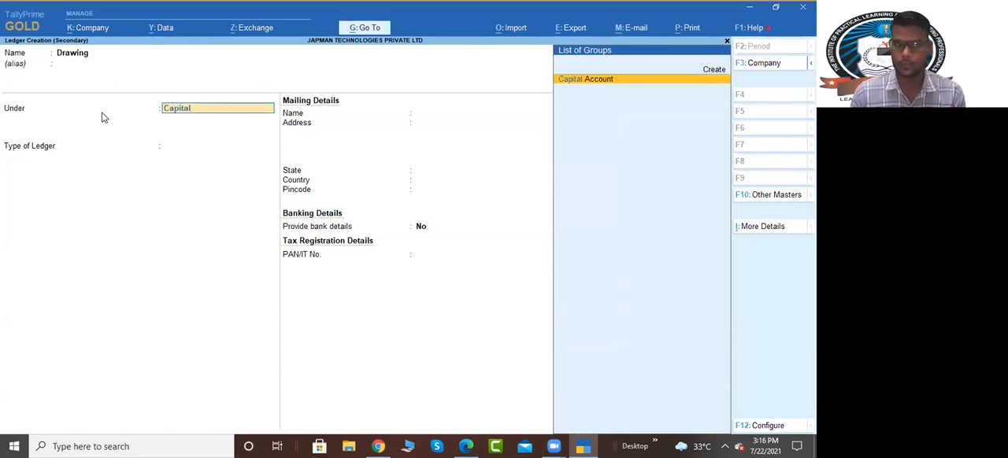
{"action": "key", "text": "Return"}
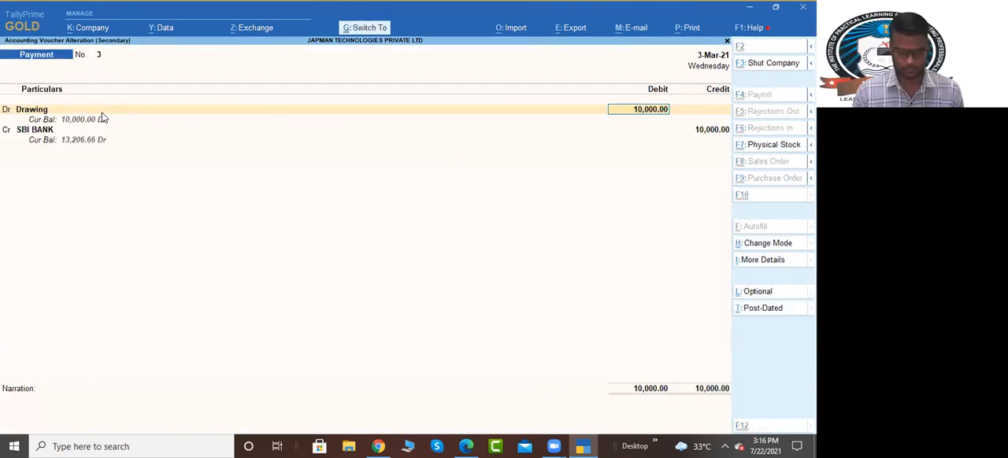
Step: Save the 10,000.00 payment with Drawing as its debit account, leaving the narration empty
{"action": "key", "text": "Return"}
{"action": "key", "text": "Return"}
{"action": "key", "text": "Return"}
{"action": "key", "text": "Return"}
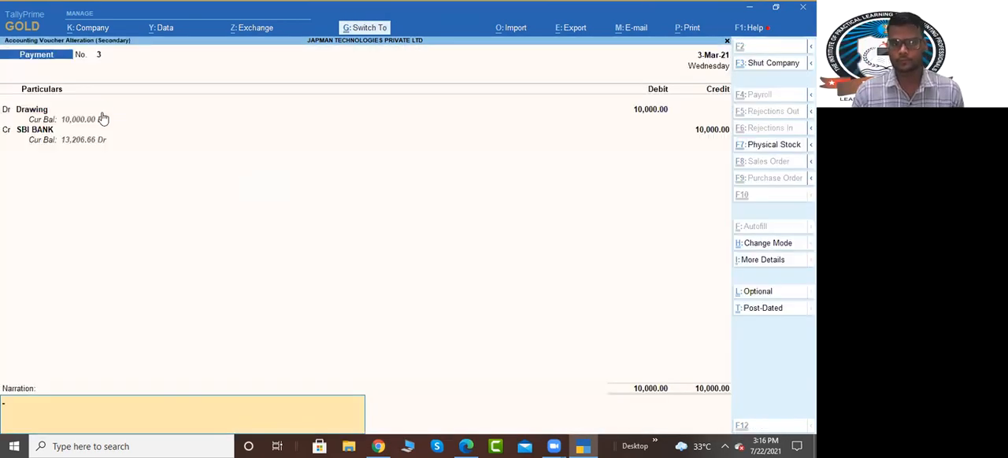
{"action": "key", "text": "Return"}
Step: Open the 3-Mar-21 Suspense receipt of 300.00 and bring its credit ledger up for changing
{"action": "key", "text": "Down"}
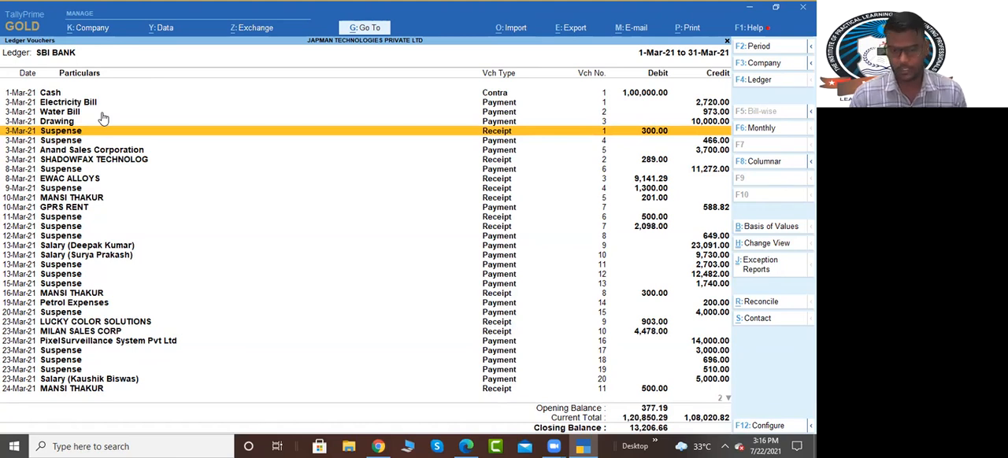
{"action": "key", "text": "Return"}
{"action": "key", "text": "Return"}
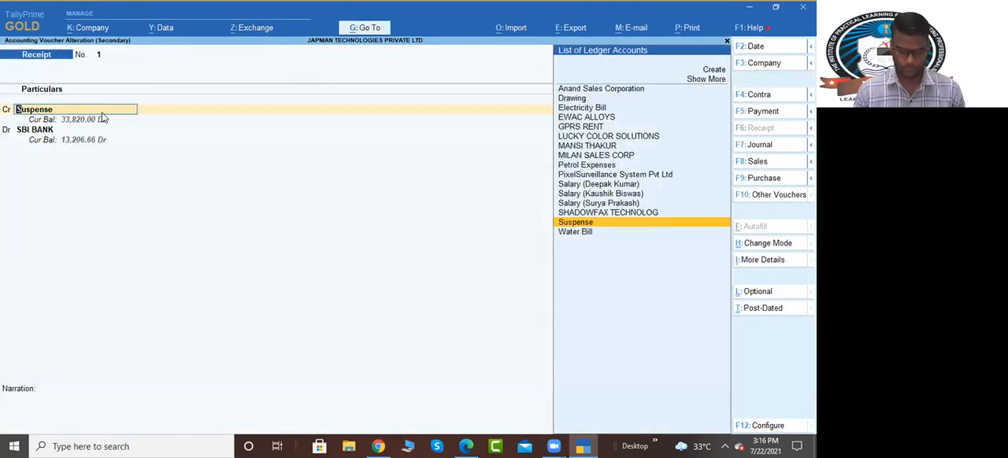
Step: Create a ledger named Staff Welfare under Indirect Expenses for the credit line of the 300.00 receipt
{"action": "key", "text": "alt+c"}
{"action": "type", "text": "S"}
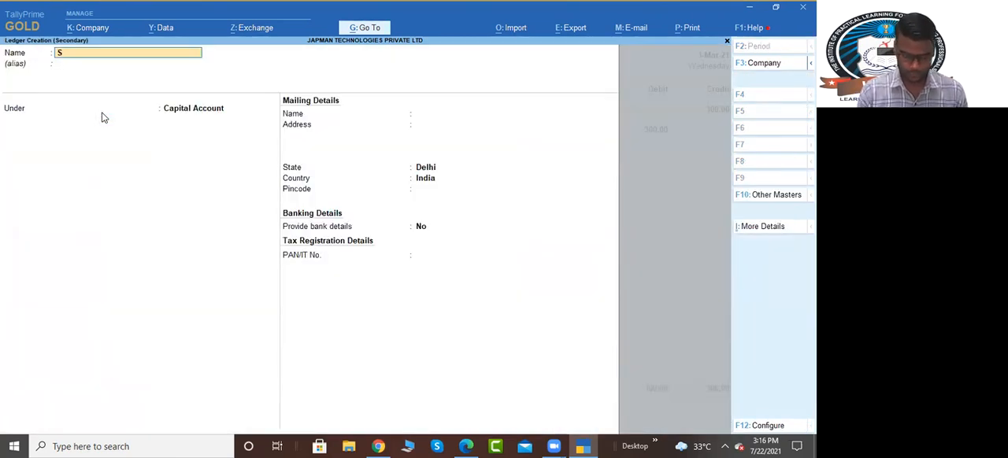
{"action": "type", "text": "taff Welware"}
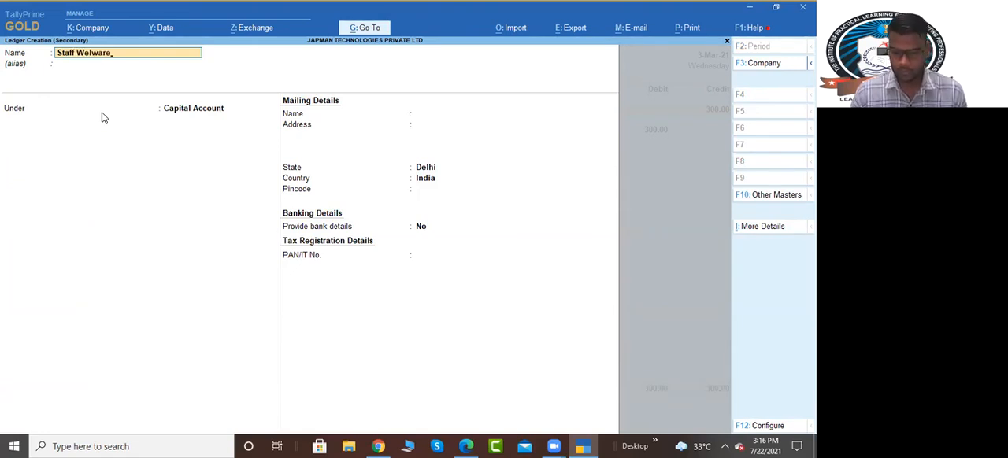
{"action": "key", "text": "BackSpace"}
{"action": "key", "text": "BackSpace"}
{"action": "key", "text": "BackSpace"}
{"action": "type", "text": "far"}
{"action": "key", "text": "Return"}
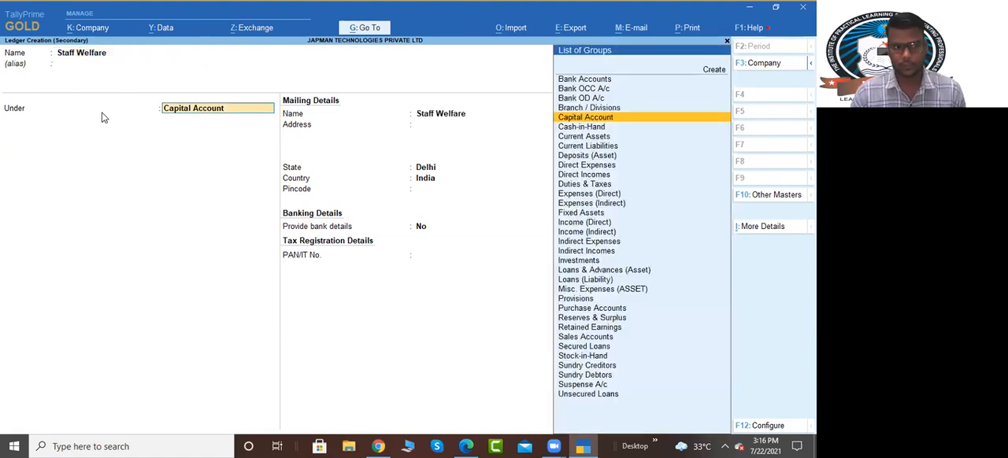
{"action": "type", "text": "indi"}
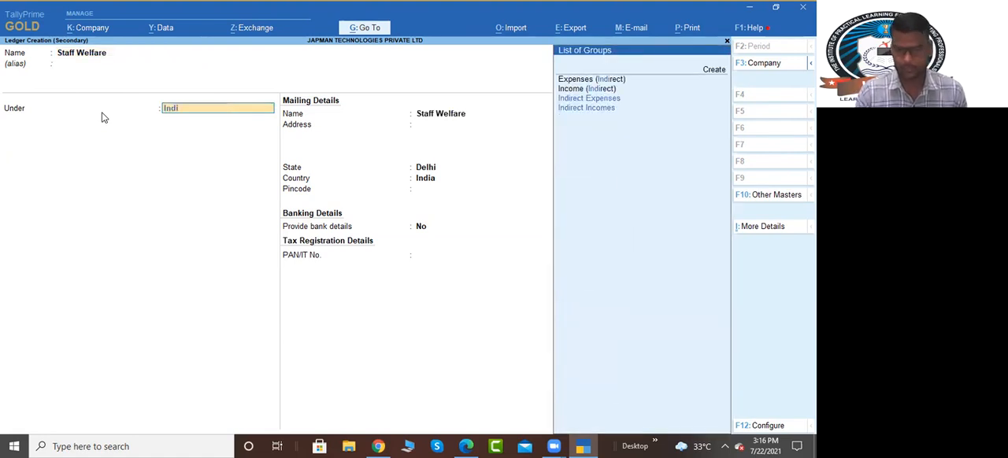
{"action": "key", "text": "Return"}
{"action": "key", "text": "ctrl+a"}
Step: Save the 300.00 receipt with Staff Welfare as its credit account and return to the SBI BANK ledger
{"action": "key", "text": "Return"}
{"action": "key", "text": "Return"}
{"action": "key", "text": "Return"}
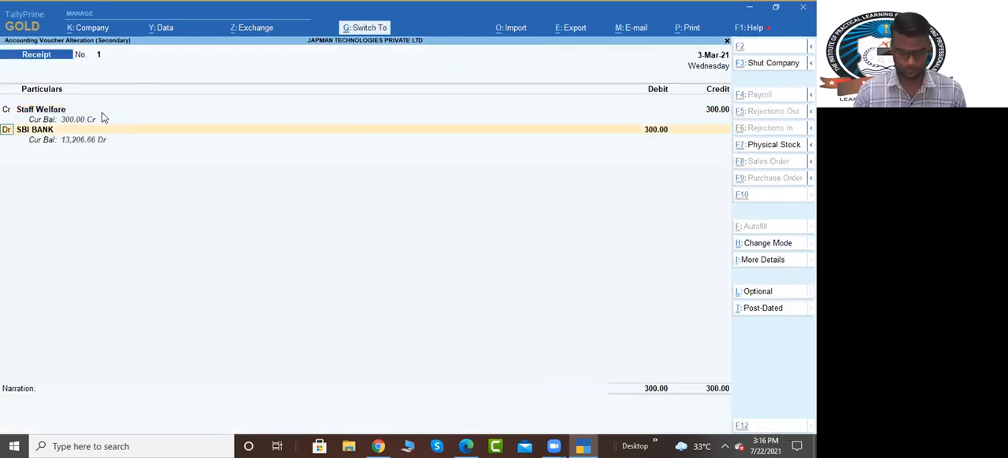
{"action": "key", "text": "Return"}
Step: Reassign the 3-Mar-21 Suspense payment of 466.00 to a new Telephone Expenses ledger under Indirect Expenses and save it
{"action": "key", "text": "Down"}
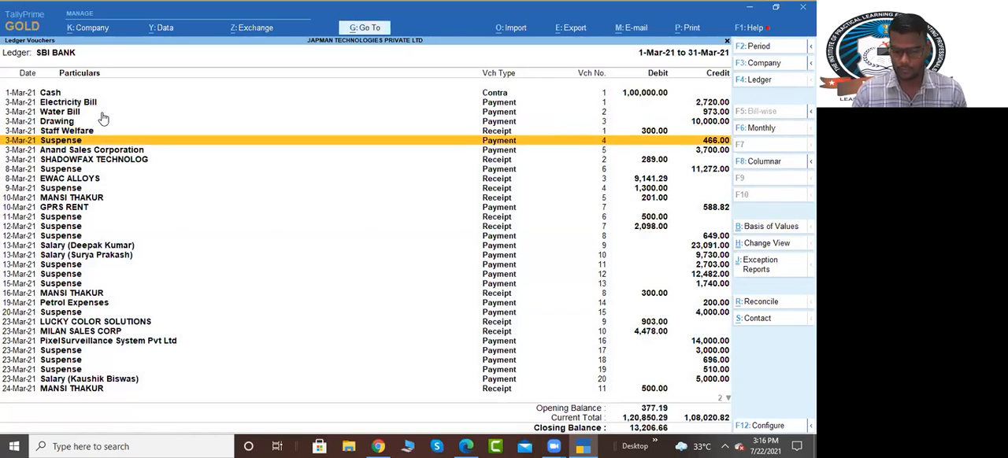
{"action": "key", "text": "Return"}
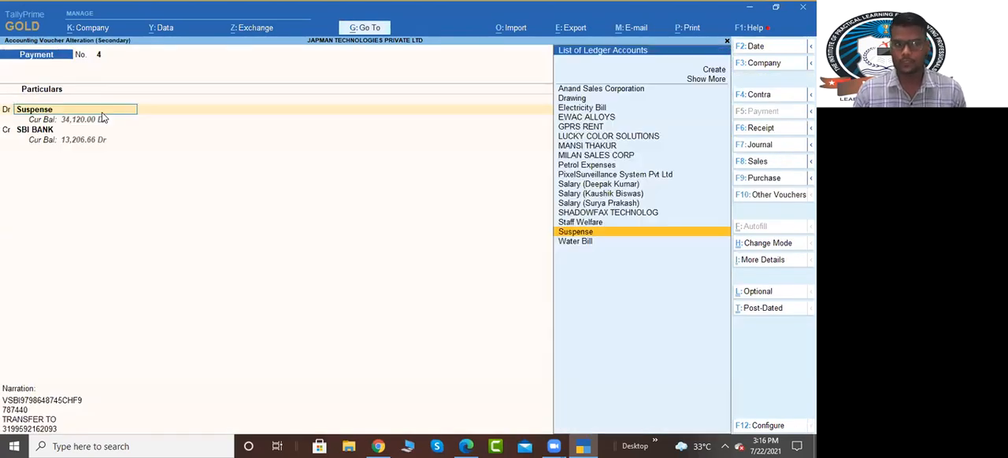
{"action": "key", "text": "alt+c"}
{"action": "type", "text": "Telep"}
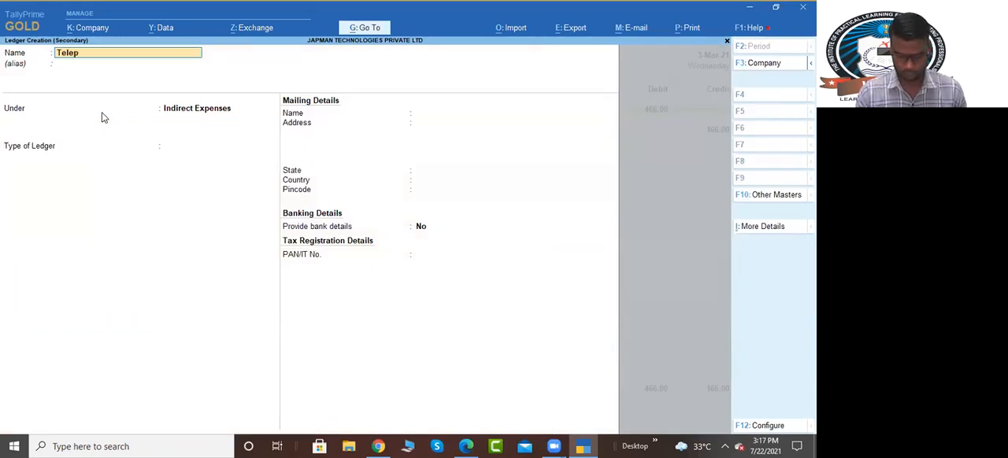
{"action": "type", "text": "hone expenses"}
{"action": "key", "text": "Return"}
{"action": "key", "text": "Return"}
{"action": "key", "text": "Return"}
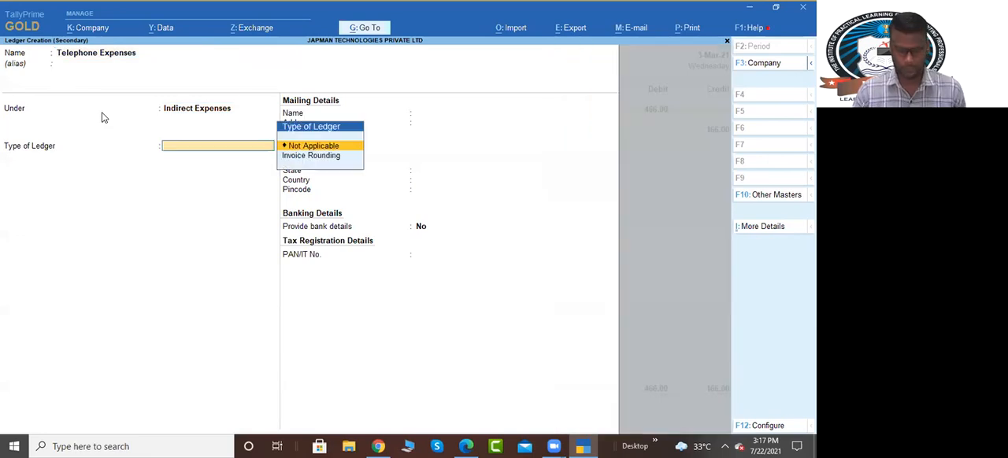
{"action": "key", "text": "ctrl+a"}
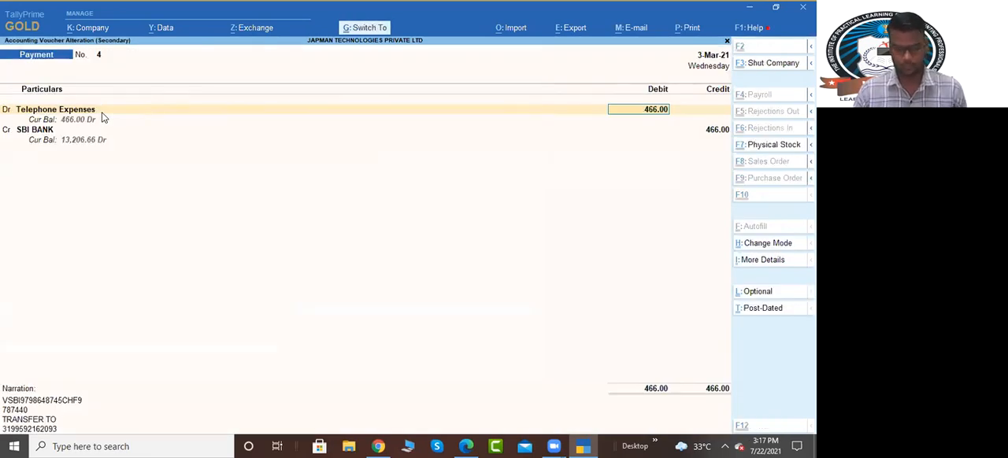
{"action": "key", "text": "ctrl+a"}
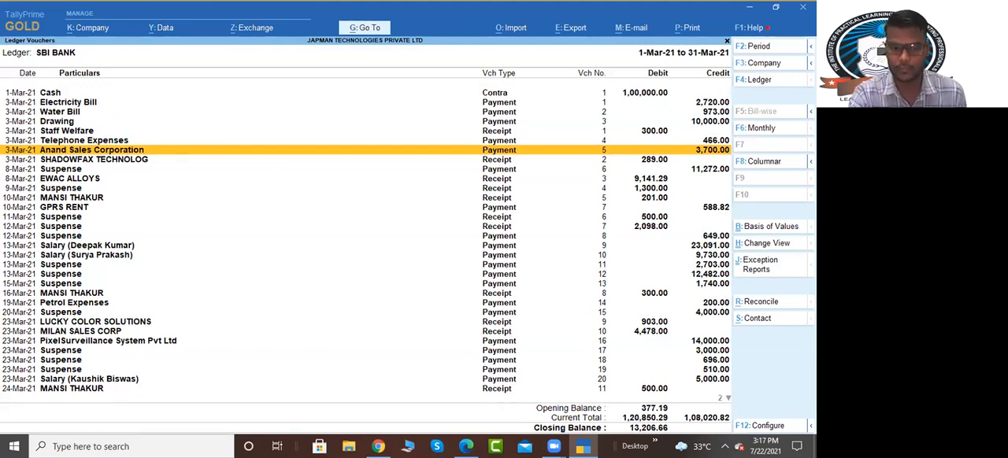
Step: Switch to the bank statement PDF, check the party name of the 3,700.00 Anand Sales Corporation transfer, and return to TallyPrime
{"action": "key", "text": "alt+Tab"}
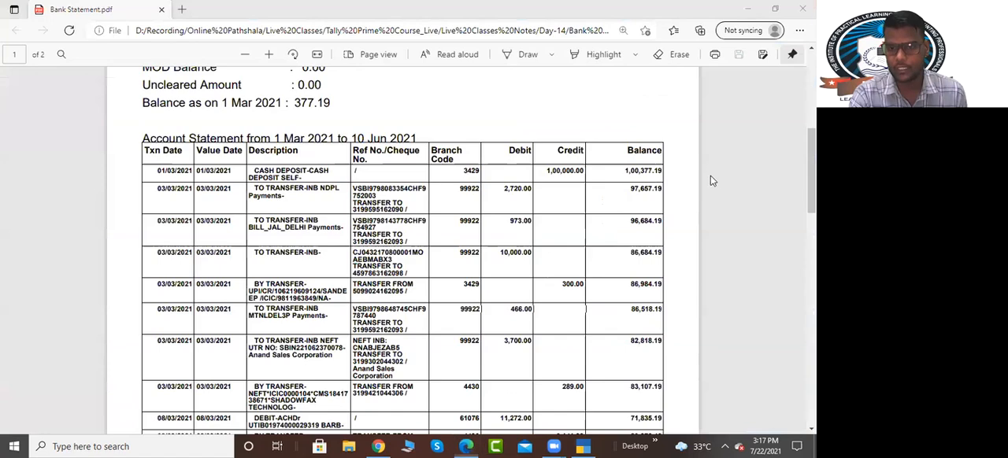
{"action": "key", "text": "alt+Tab"}
{"action": "key", "text": "alt+Tab"}
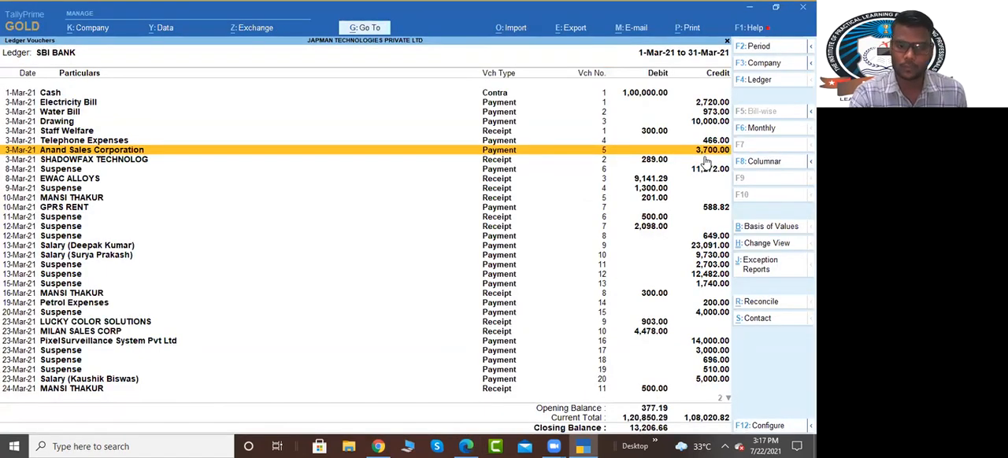
{"action": "key", "text": "alt+Tab"}
{"action": "scroll", "coordinate": [266, 298], "scroll_direction": "down", "scroll_amount": 1}
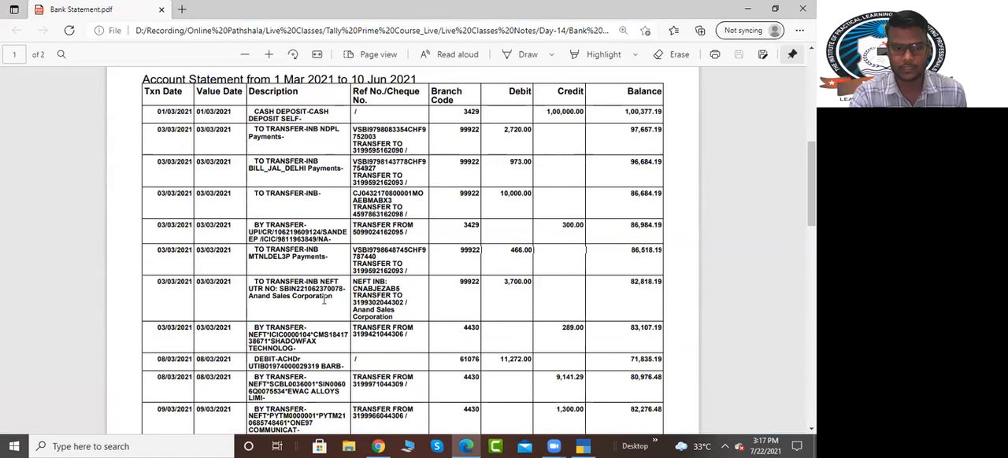
{"action": "left_click_drag", "start_coordinate": [249, 296], "coordinate": [331, 312]}
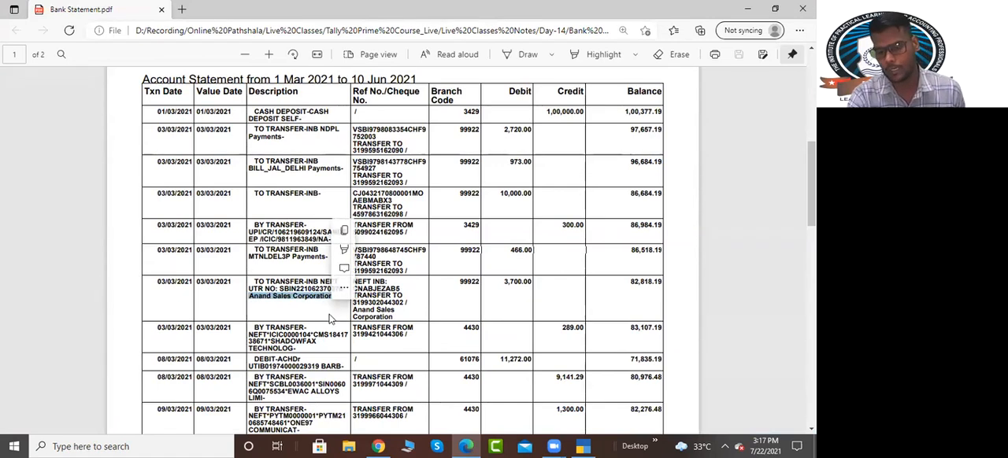
{"action": "key", "text": "alt+Tab"}
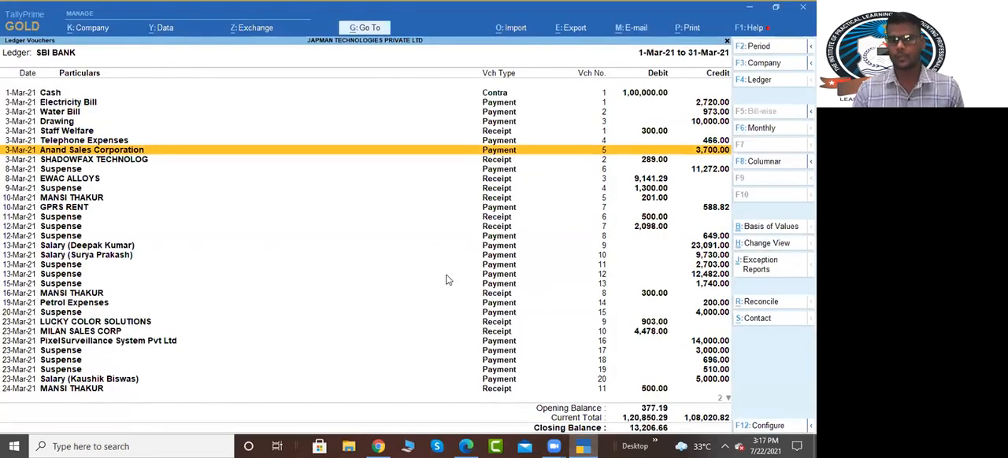
Step: Open the 3,700.00 Anand Sales Corporation payment, review its bill-wise reference types, and return to the SBI BANK ledger
{"action": "key", "text": "Return"}
{"action": "key", "text": "Return"}
{"action": "key", "text": "Return"}
{"action": "key", "text": "Return"}
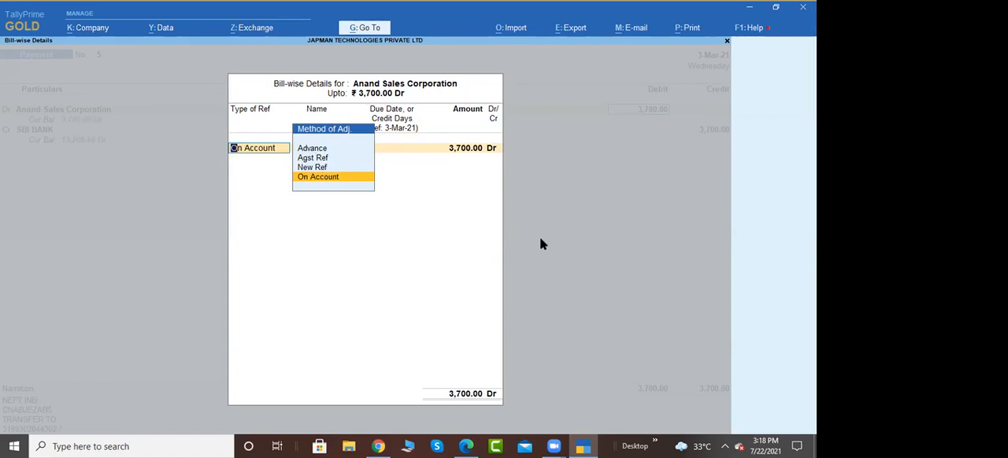
{"action": "key", "text": "ctrl+a"}
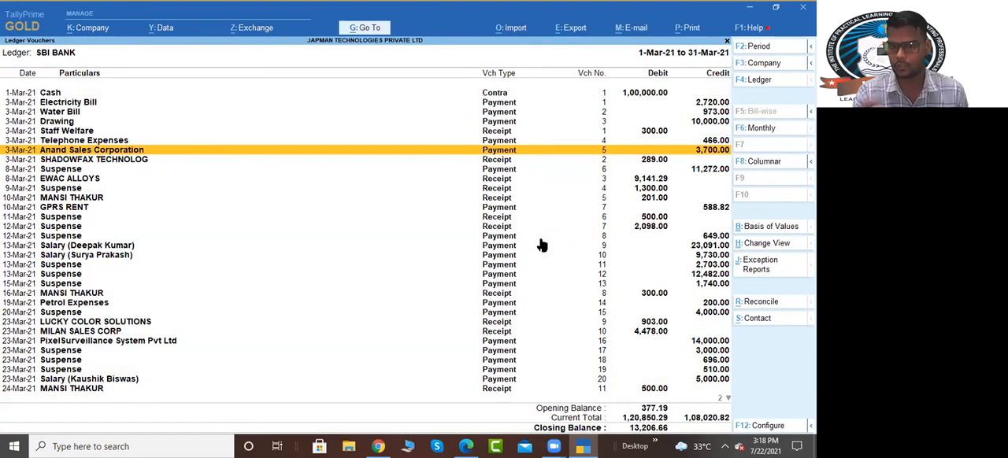
Step: Reassign the 8-Mar-21 Suspense payment of 11,272.00 to Staff Welfare, accept its bank allocation and save it
{"action": "key", "text": "Down"}
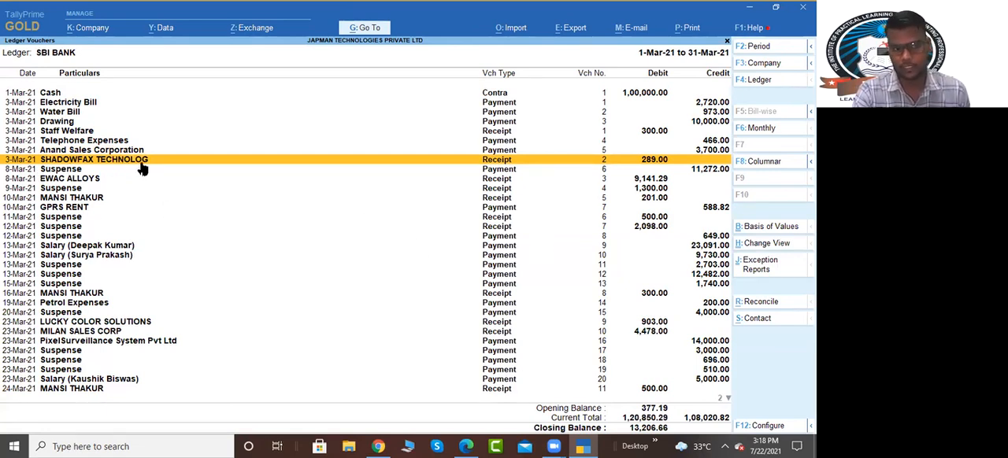
{"action": "left_click", "coordinate": [82, 171]}
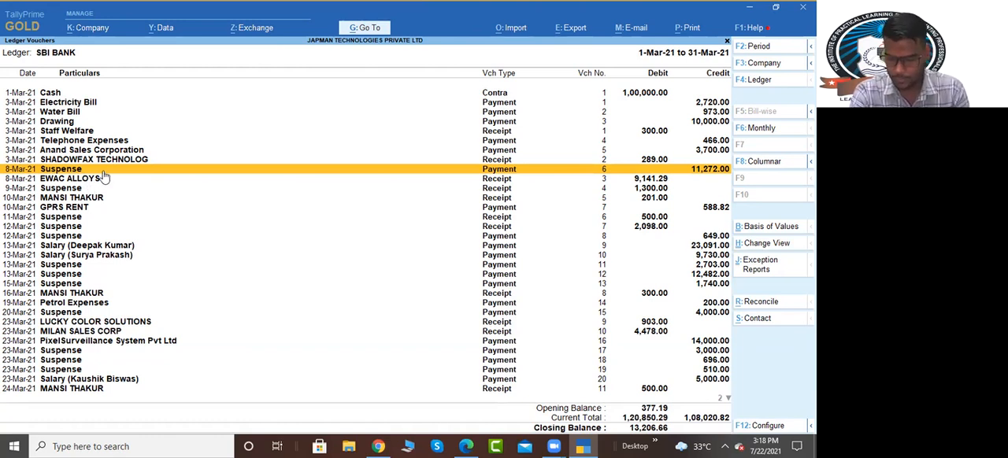
{"action": "key", "text": "Return"}
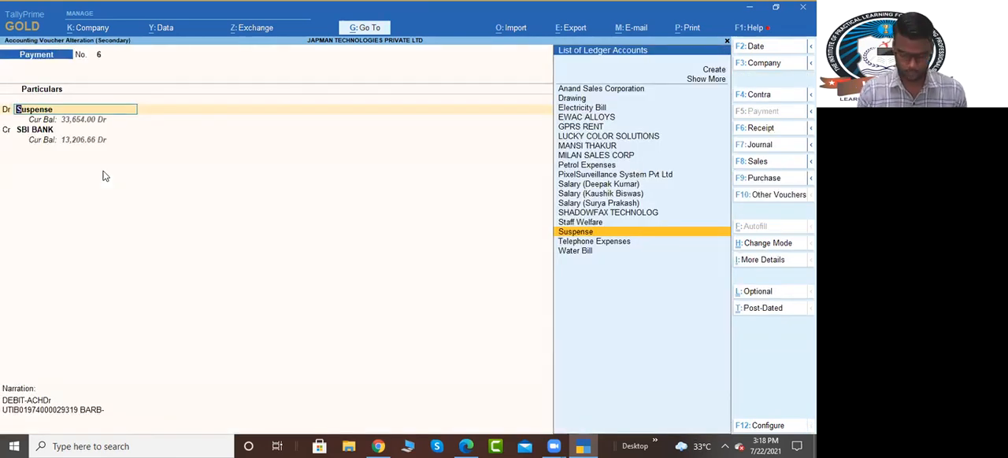
{"action": "type", "text": "sa"}
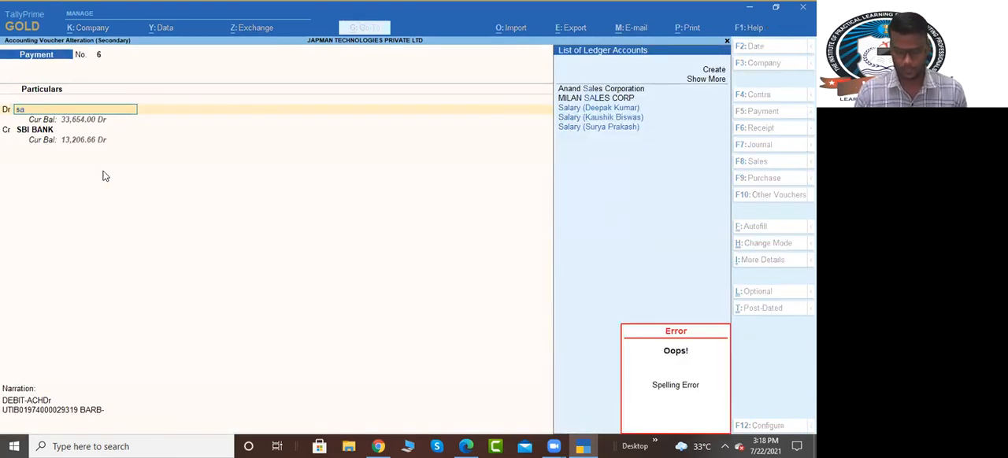
{"action": "key", "text": "BackSpace"}
{"action": "type", "text": "taff Welfare"}
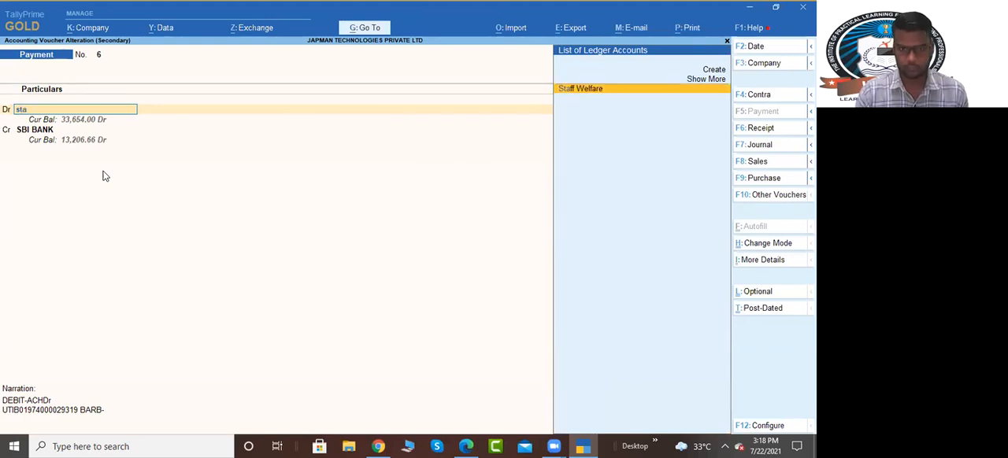
{"action": "key", "text": "Return"}
{"action": "key", "text": "ctrl+a"}
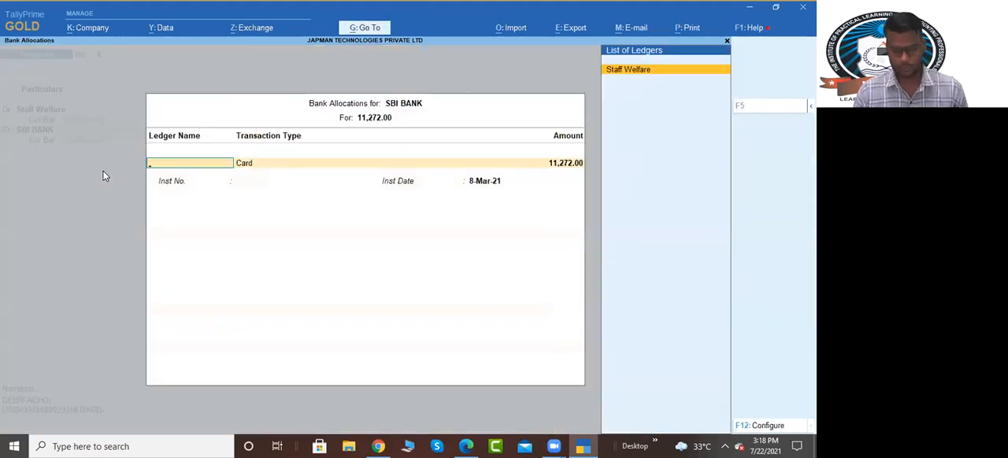
{"action": "key", "text": "ctrl+a"}
{"action": "key", "text": "ctrl+a"}
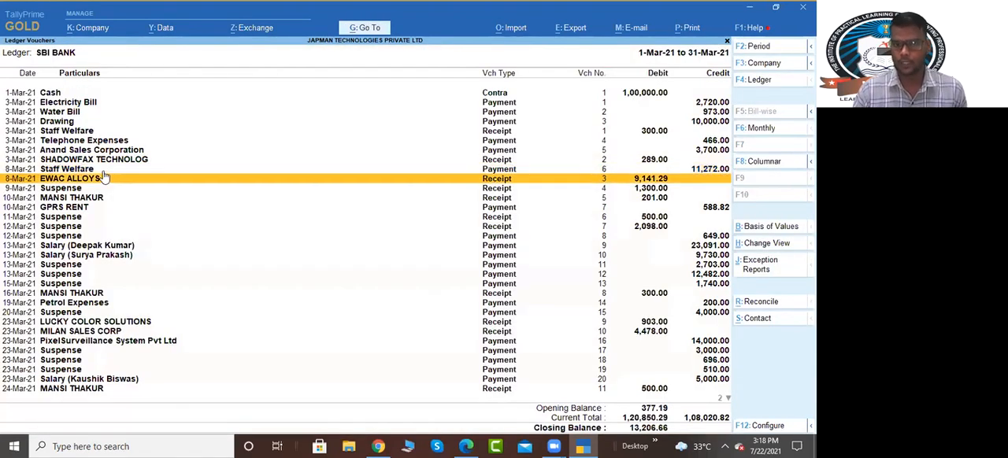
Step: Open the 9-Mar-21 Suspense receipt of 1,300.00 and bring its credit ledger up for changing
{"action": "key", "text": "Down"}
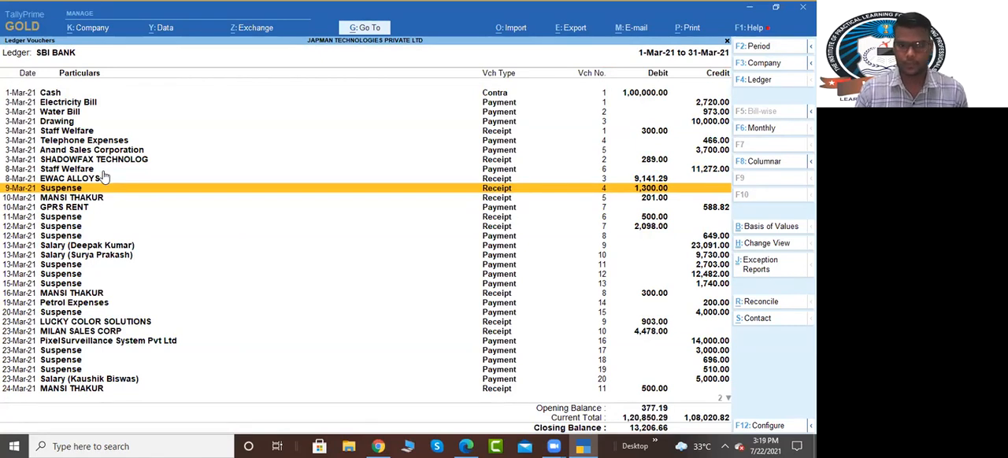
{"action": "key", "text": "Return"}
{"action": "key", "text": "Return"}
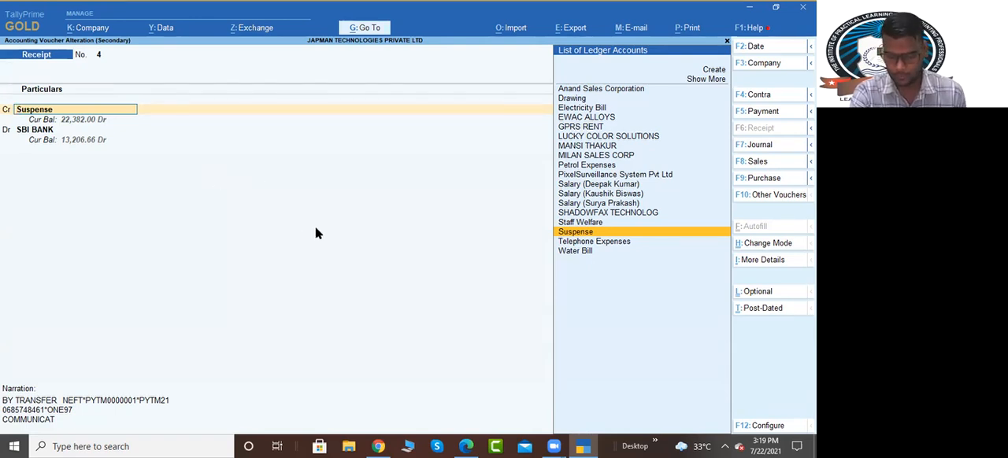
Step: Switch to the bank statement PDF, look up the 1,300.00 credit dated 09/03/2021, and return to TallyPrime
{"action": "key", "text": "alt"}
{"action": "key", "text": "alt+Tab"}
{"action": "scroll", "coordinate": [351, 298], "scroll_direction": "down", "scroll_amount": 2}
{"action": "scroll", "coordinate": [308, 307], "scroll_direction": "down", "scroll_amount": 3}
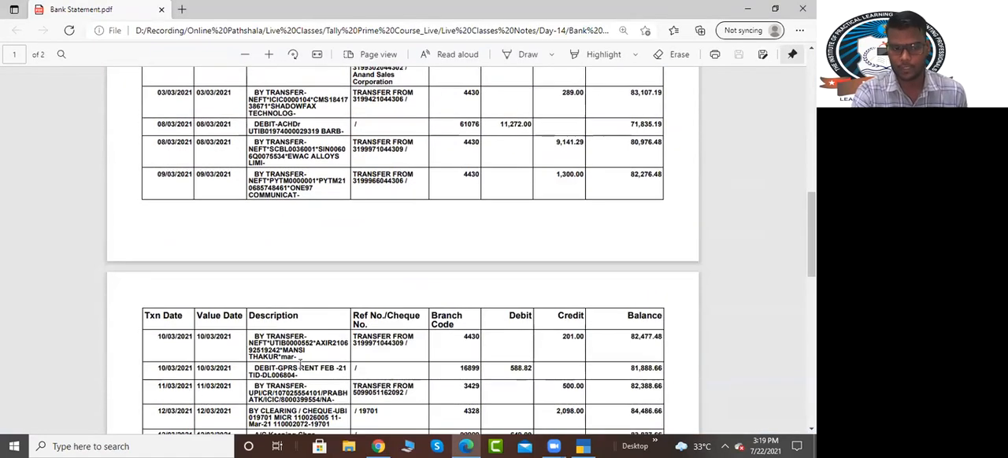
{"action": "scroll", "coordinate": [305, 354], "scroll_direction": "up", "scroll_amount": 3}
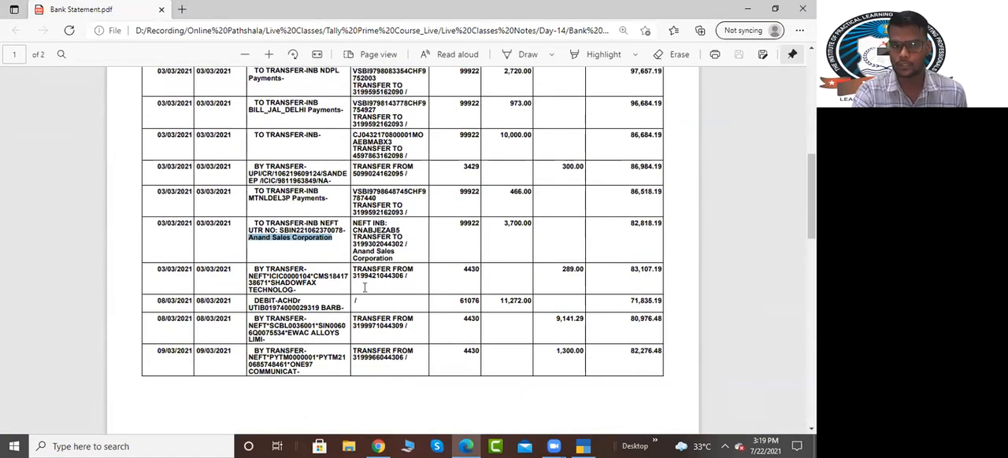
{"action": "double_click", "coordinate": [574, 355]}
{"action": "right_click", "coordinate": [574, 354]}
{"action": "left_click", "coordinate": [611, 283]}
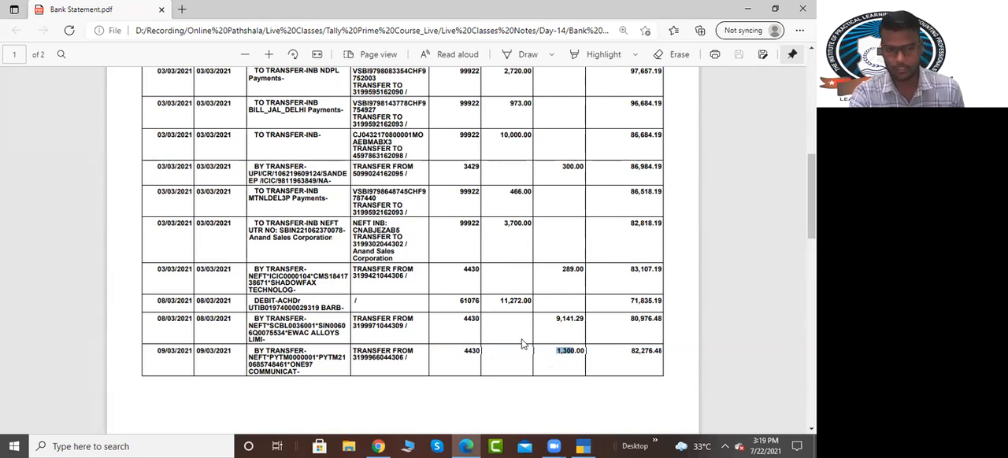
{"action": "key", "text": "alt+Tab"}
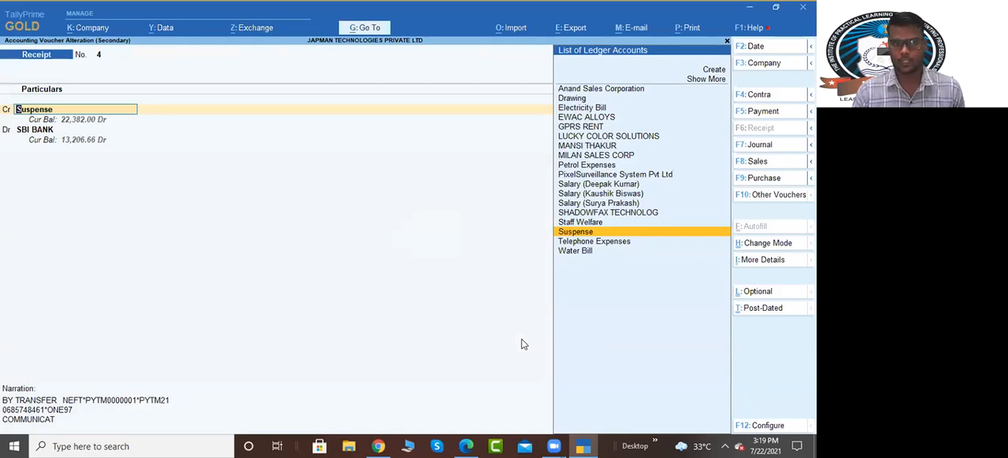
Step: Reassign the 9-Mar-21 Suspense receipt of 1,300.00 to the individual's ledger already used for the 10-Mar-21 receipt of 201.00, and save it
{"action": "type", "text": "Man"}
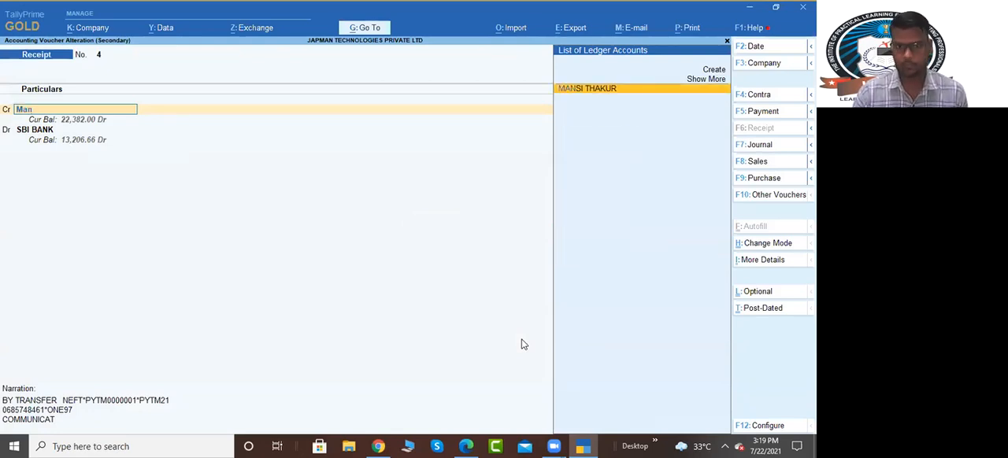
{"action": "key", "text": "Return"}
{"action": "key", "text": "Return"}
{"action": "key", "text": "Return"}
{"action": "key", "text": "Return"}
{"action": "key", "text": "Return"}
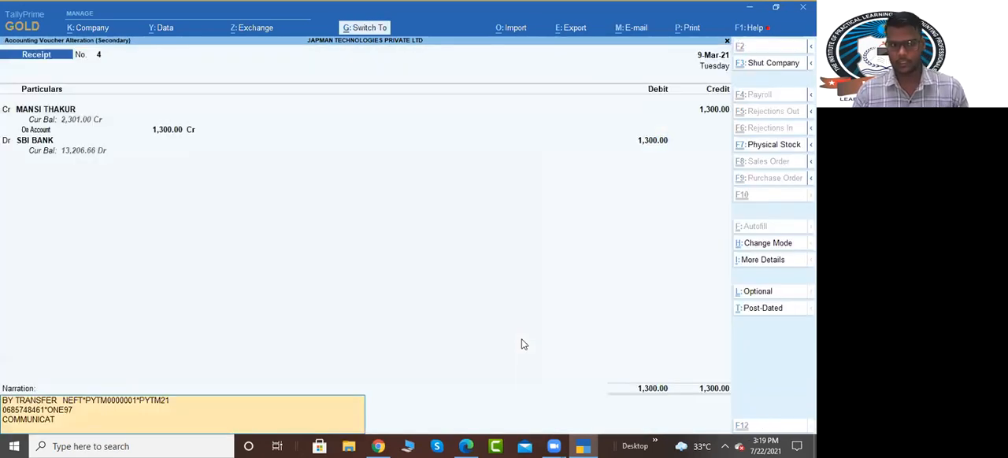
Step: Switch to the bank statement PDF, look up the GPRS RENT debit of 588.82 dated 10/03/2021, and return to TallyPrime
{"action": "key", "text": "Return"}
{"action": "key", "text": "Down"}
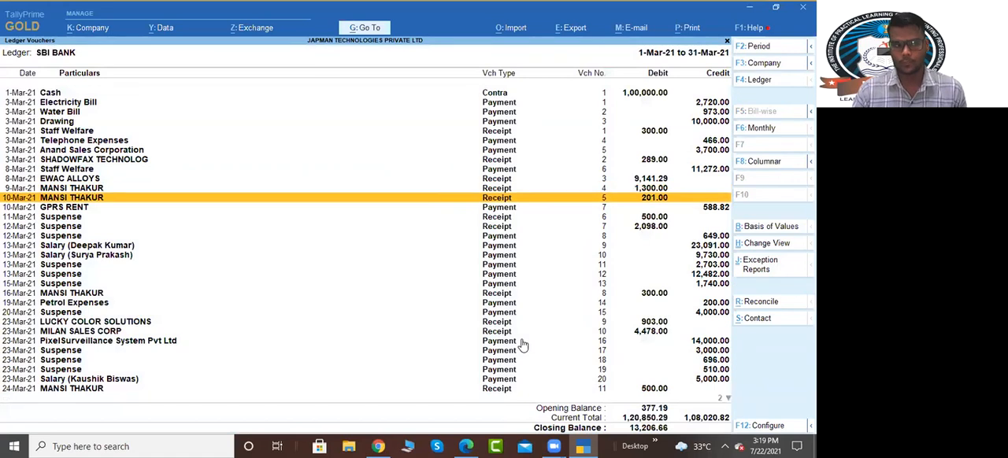
{"action": "key", "text": "Down"}
{"action": "key", "text": "Return"}
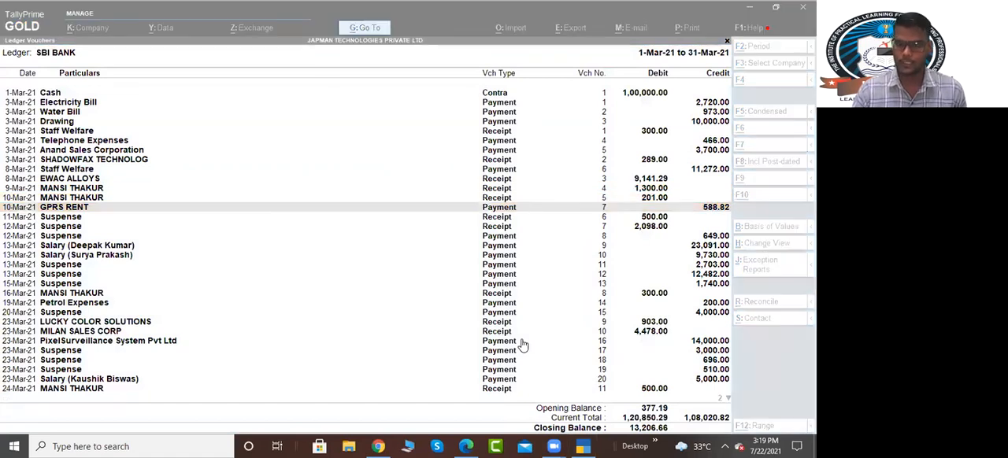
{"action": "key", "text": "alt+Tab"}
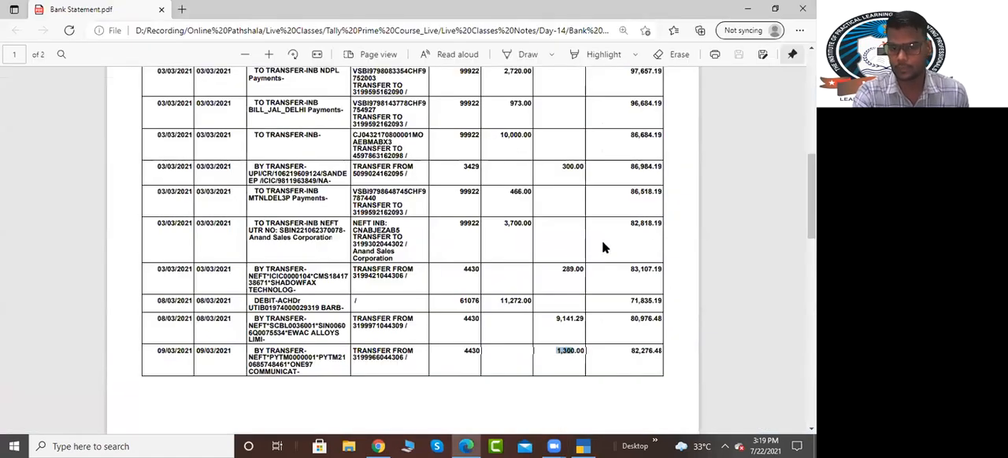
{"action": "scroll", "coordinate": [536, 315], "scroll_direction": "down", "scroll_amount": 3}
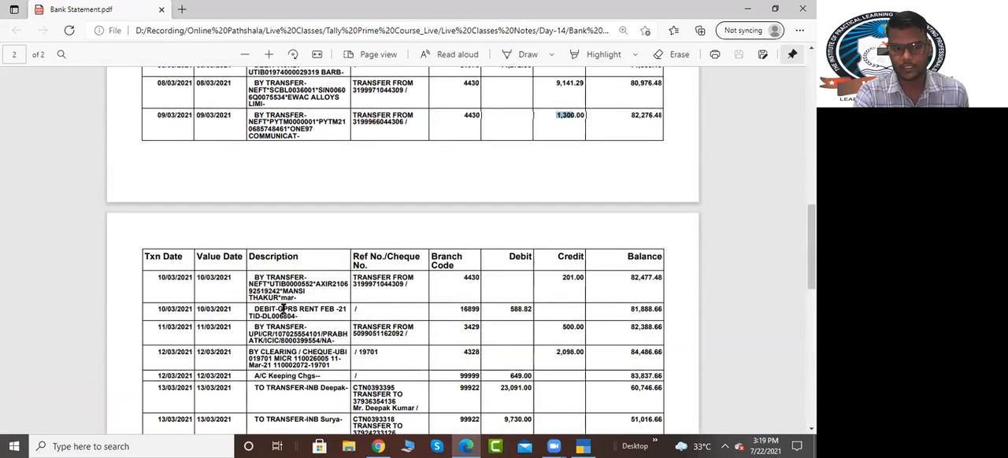
{"action": "left_click_drag", "start_coordinate": [280, 309], "coordinate": [319, 312]}
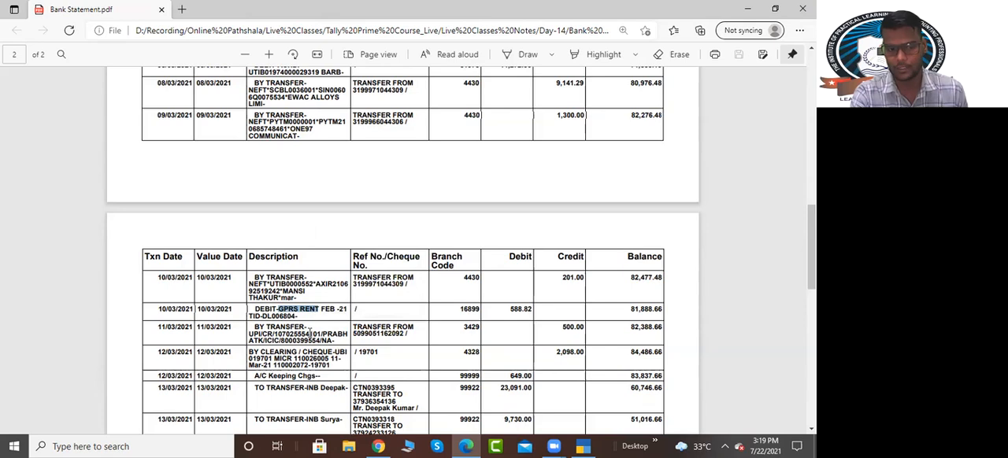
{"action": "scroll", "coordinate": [378, 331], "scroll_direction": "down", "scroll_amount": 1}
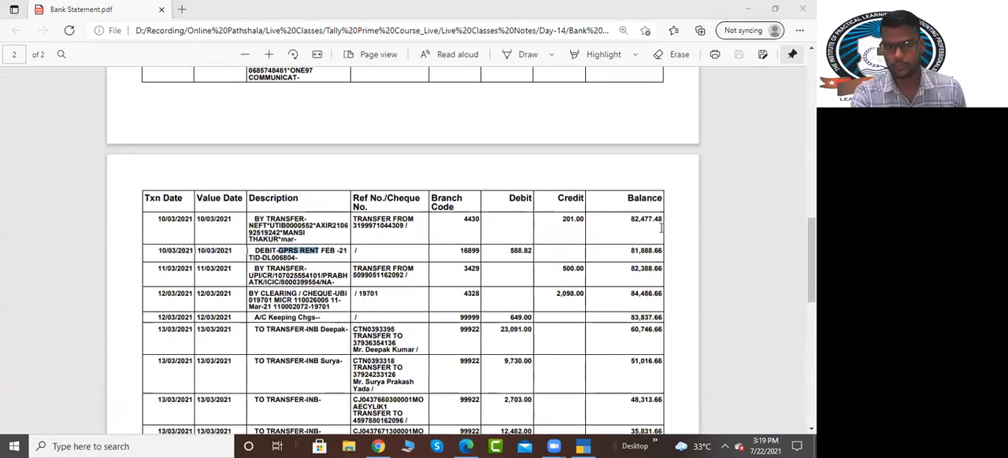
{"action": "key", "text": "alt+Tab"}
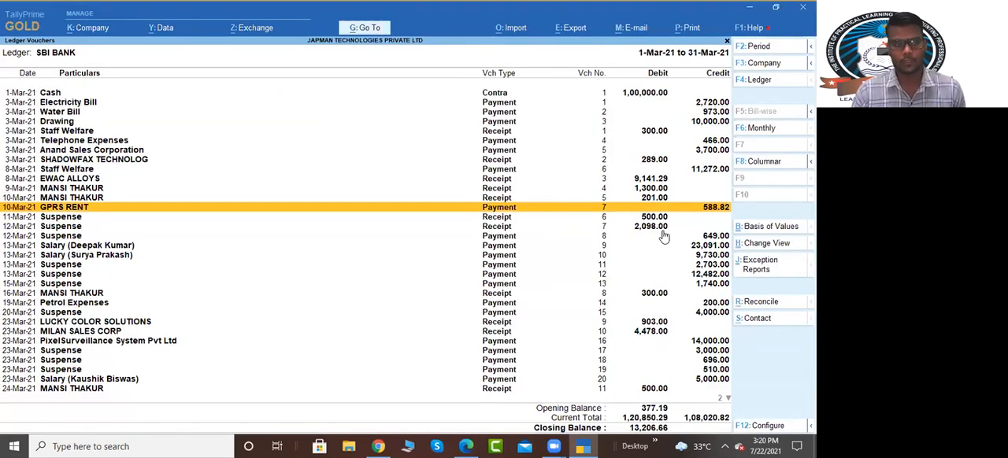
Step: Reassign the 11-Mar-21 Suspense receipt of 500.00 to Staff Welfare, accept its bank allocation and save it
{"action": "key", "text": "Down"}
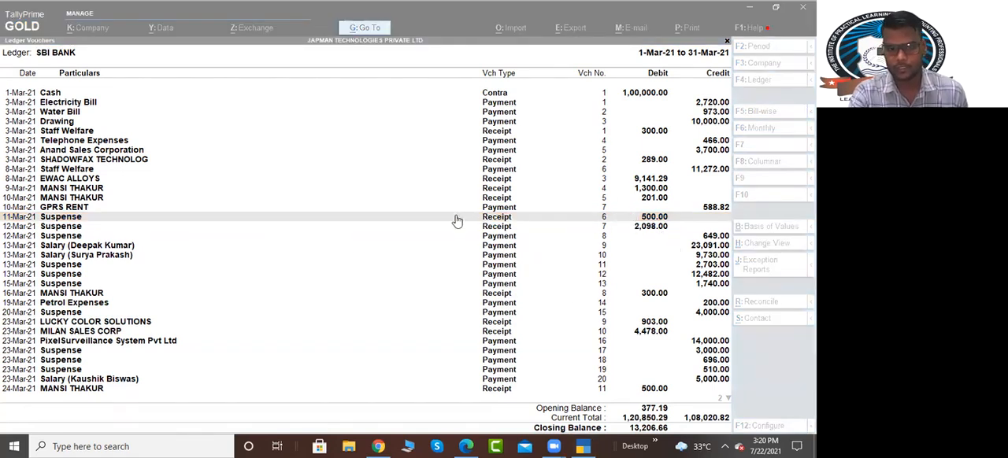
{"action": "left_click", "coordinate": [452, 218]}
{"action": "key", "text": "Return"}
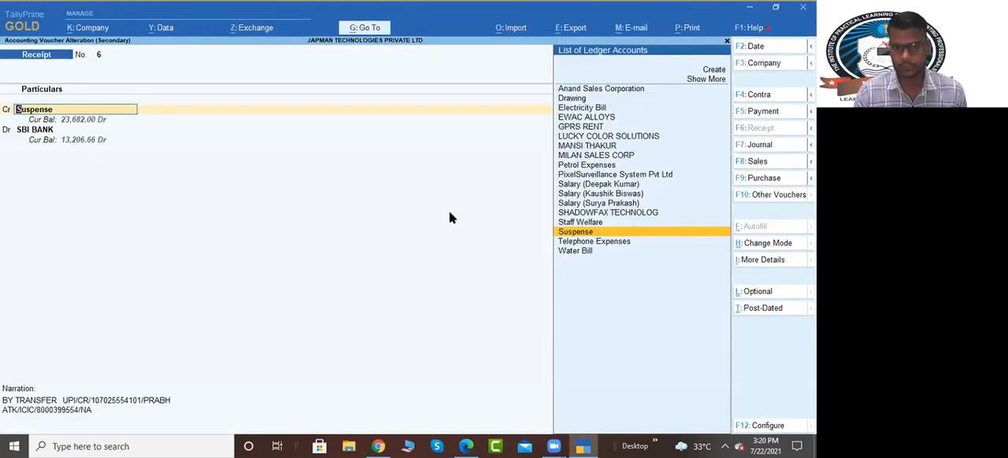
{"action": "type", "text": "st"}
{"action": "key", "text": "Return"}
{"action": "key", "text": "ctrl+a"}
{"action": "key", "text": "ctrl+a"}
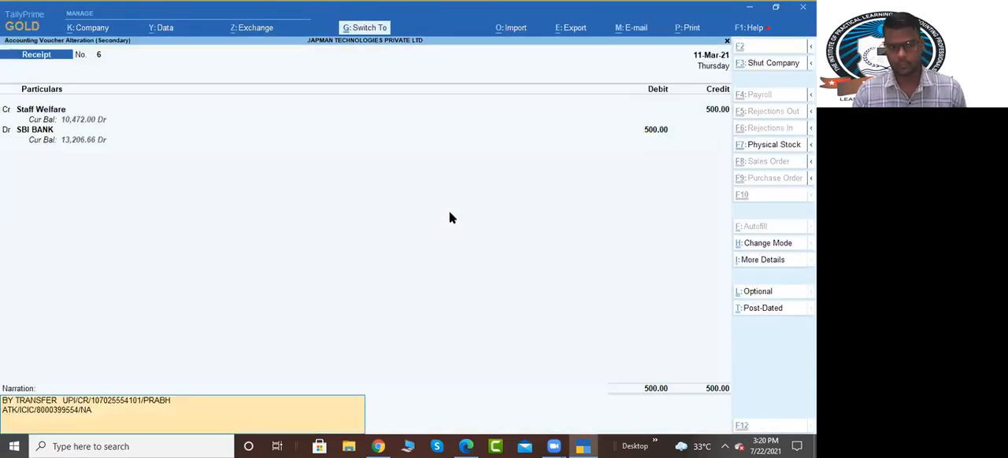
Step: Check the 12-Mar-21 receipt of 2,098.00 against the bank statement PDF and return to the SBI BANK ledger in TallyPrime
{"action": "key", "text": "Down"}
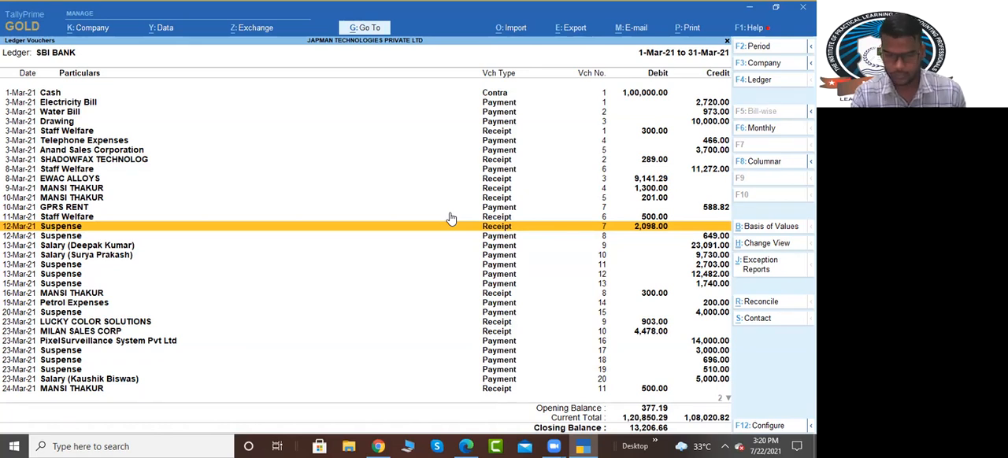
{"action": "key", "text": "alt+Tab"}
{"action": "key", "text": "Tab"}
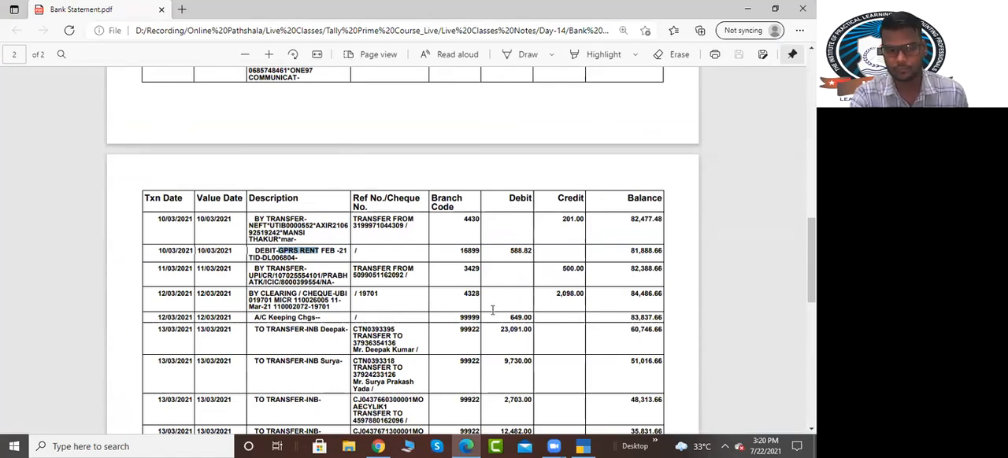
{"action": "left_click", "coordinate": [587, 446]}
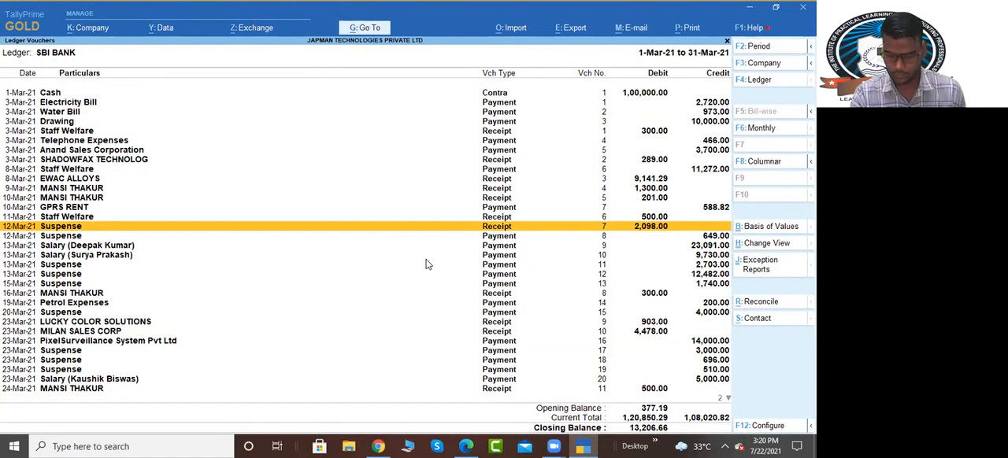
Step: Reassign the 12-Mar-21 Suspense receipt of 2,098.00 to Anand Sales Corporation, accept its allocations and save it
{"action": "key", "text": "Return"}
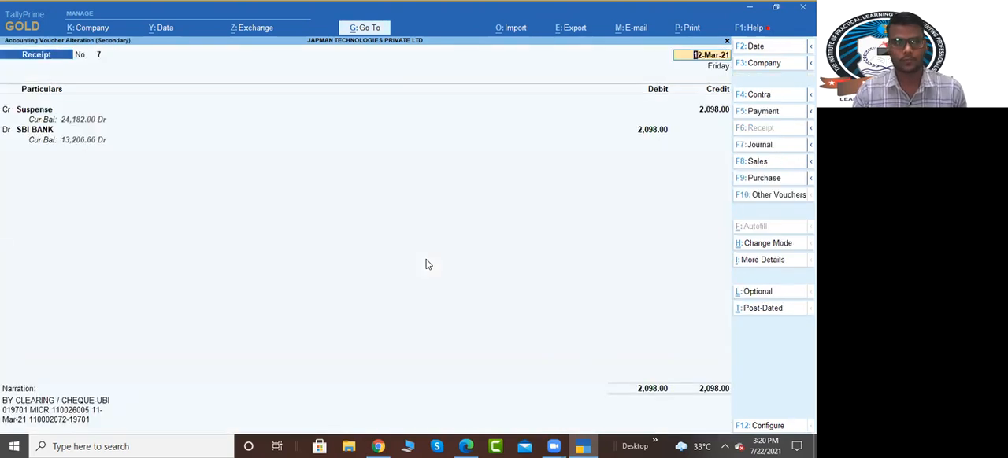
{"action": "type", "text": "ana"}
{"action": "key", "text": "Return"}
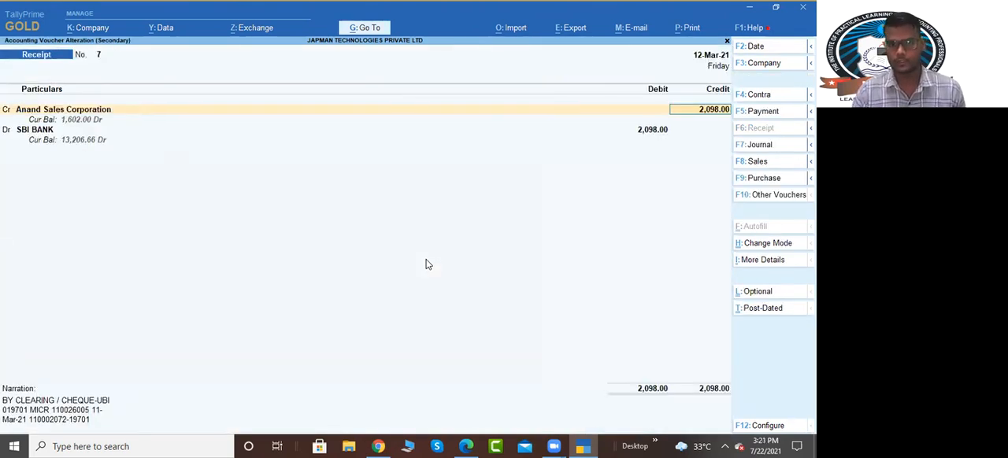
{"action": "key", "text": "ctrl+a"}
{"action": "key", "text": "ctrl+a"}
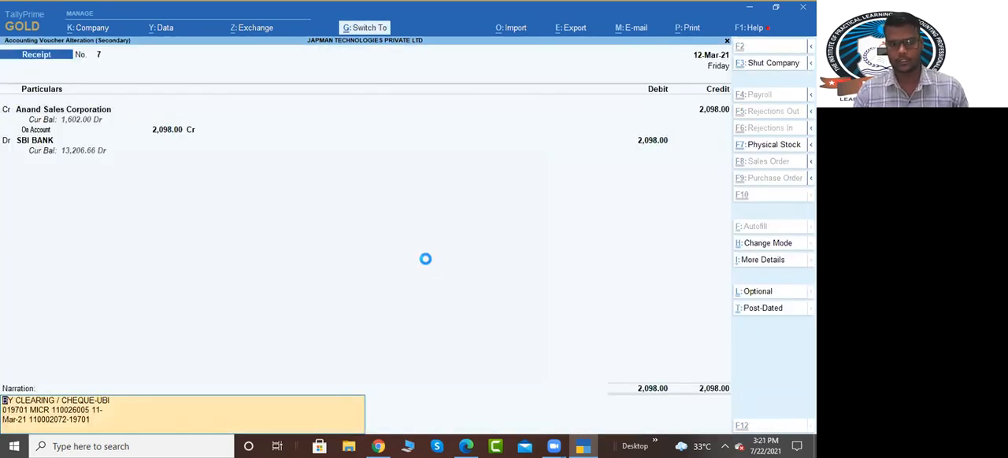
{"action": "key", "text": "ctrl+a"}
Step: From the 12-Mar-21 Suspense payment of 649.00, create the ledger Office Maintance Charges under Indirect Expenses as its debit ledger
{"action": "key", "text": "Down"}
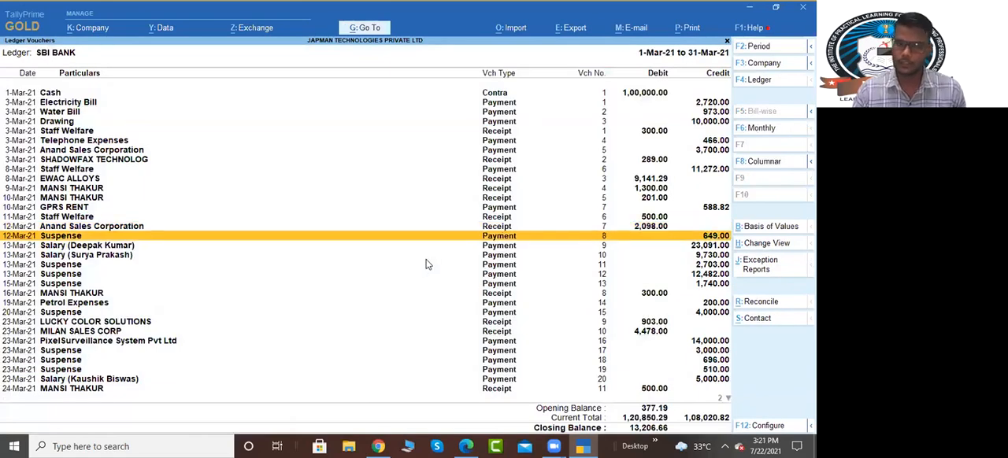
{"action": "key", "text": "Return"}
{"action": "key", "text": "Return"}
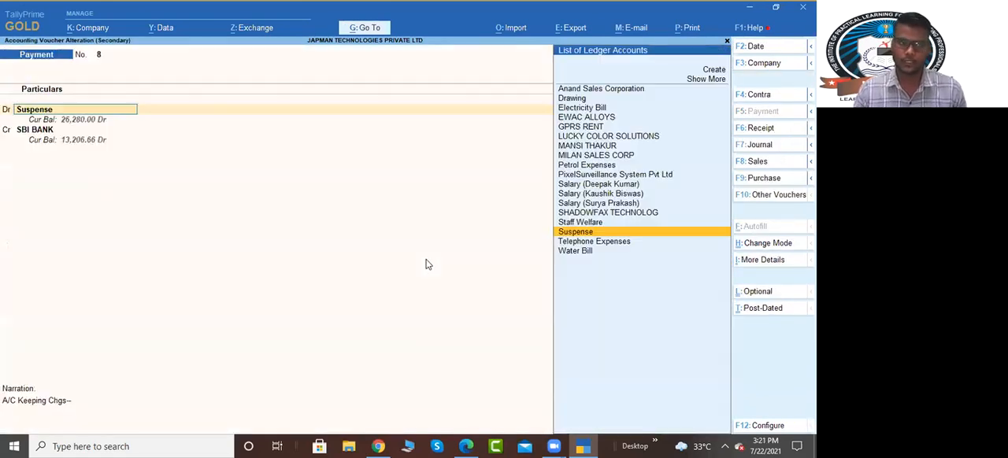
{"action": "key", "text": "alt+c"}
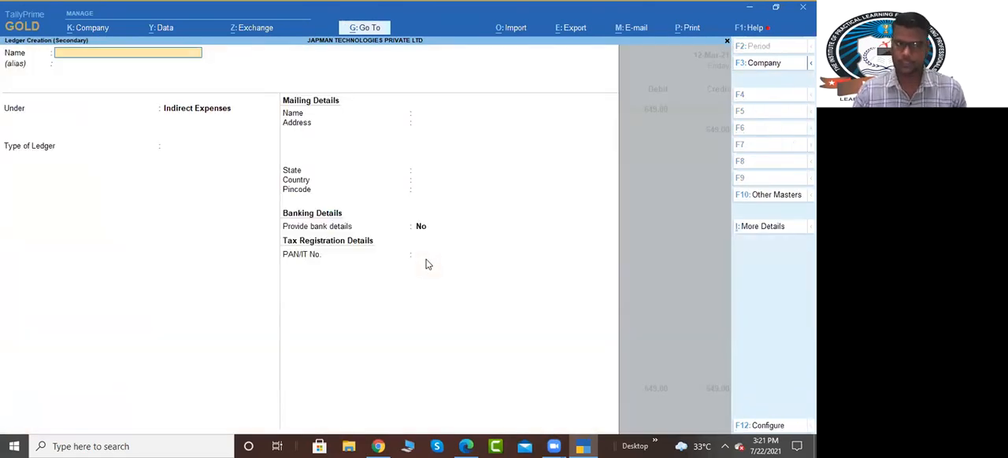
{"action": "type", "text": "Offi"}
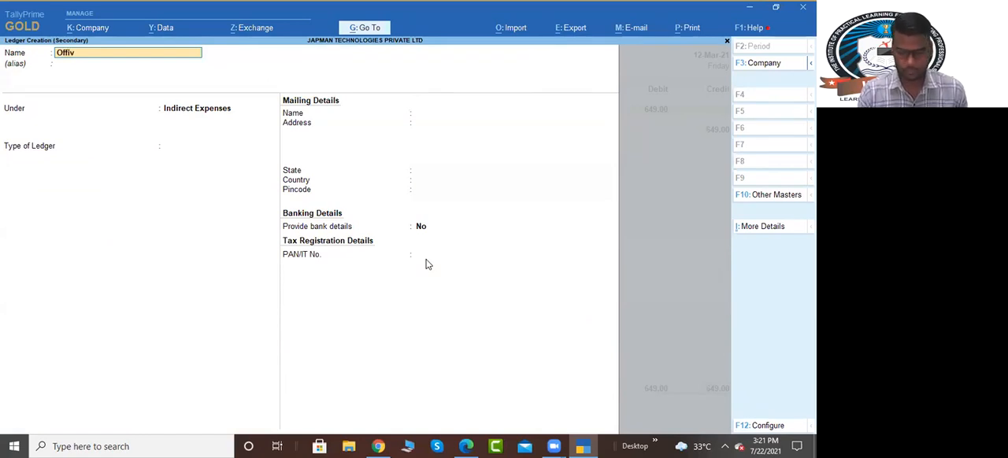
{"action": "type", "text": "ce Maintance"}
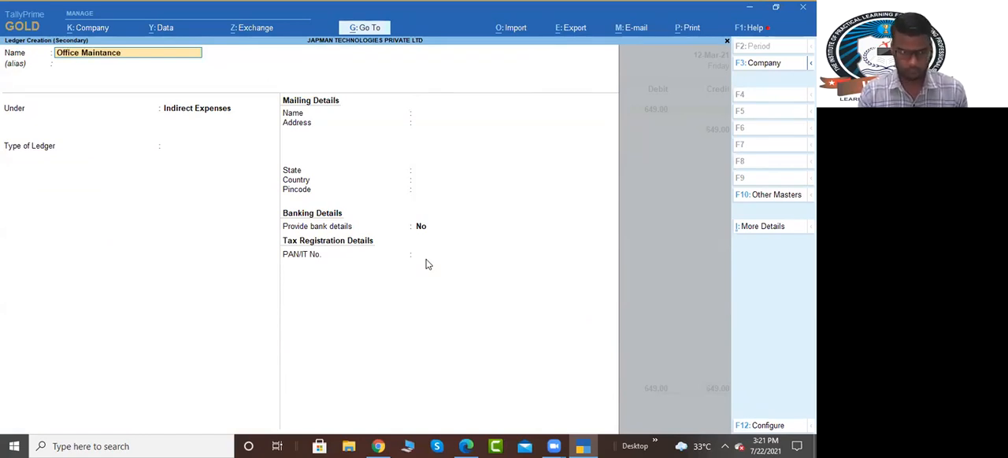
{"action": "type", "text": " Charges"}
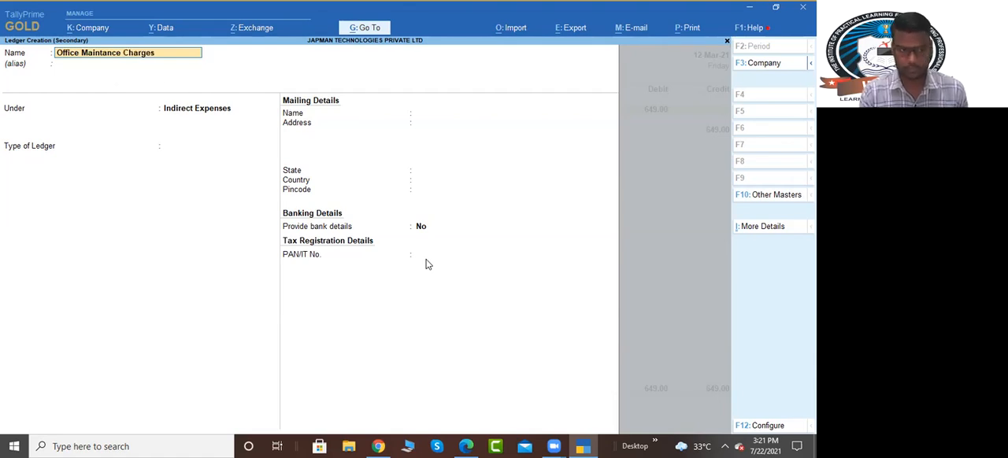
{"action": "key", "text": "Return"}
{"action": "key", "text": "Return"}
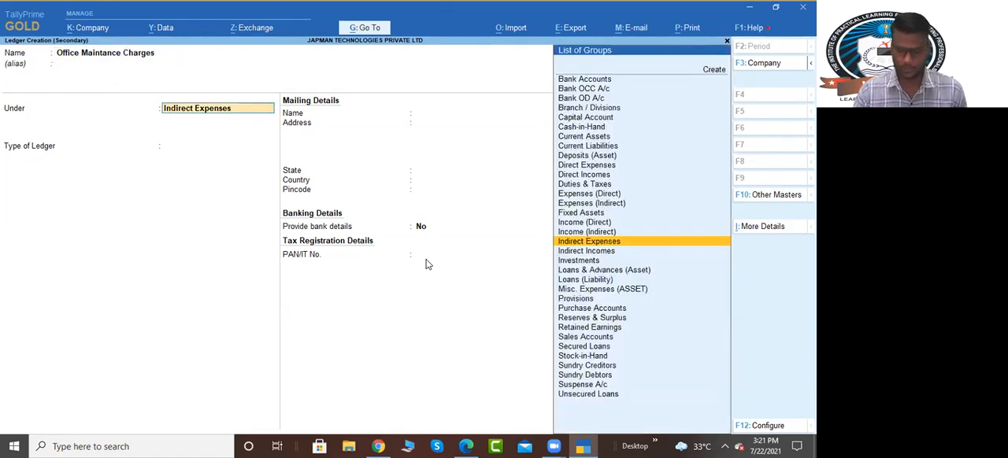
{"action": "key", "text": "ctrl+a"}
Step: Accept the 649.00 payment's bank allocation and save the voucher
{"action": "key", "text": "ctrl+a"}
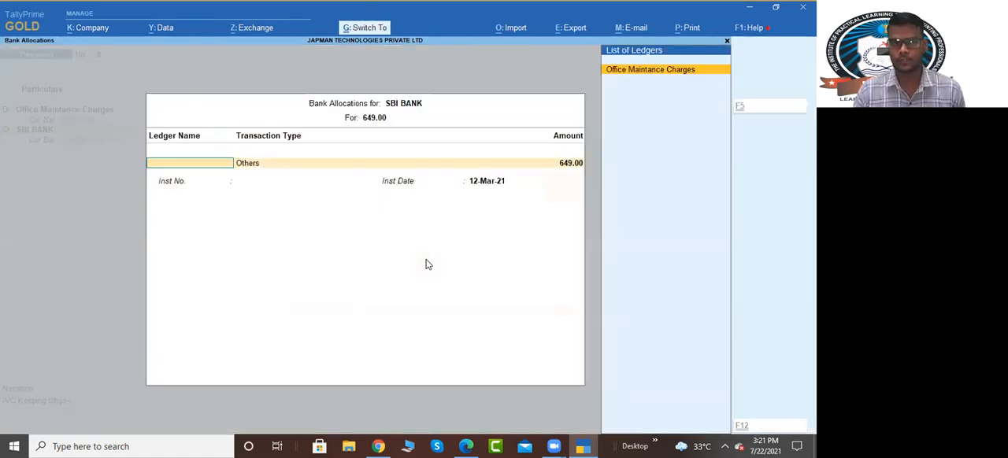
{"action": "key", "text": "ctrl+a"}
{"action": "key", "text": "ctrl+a"}
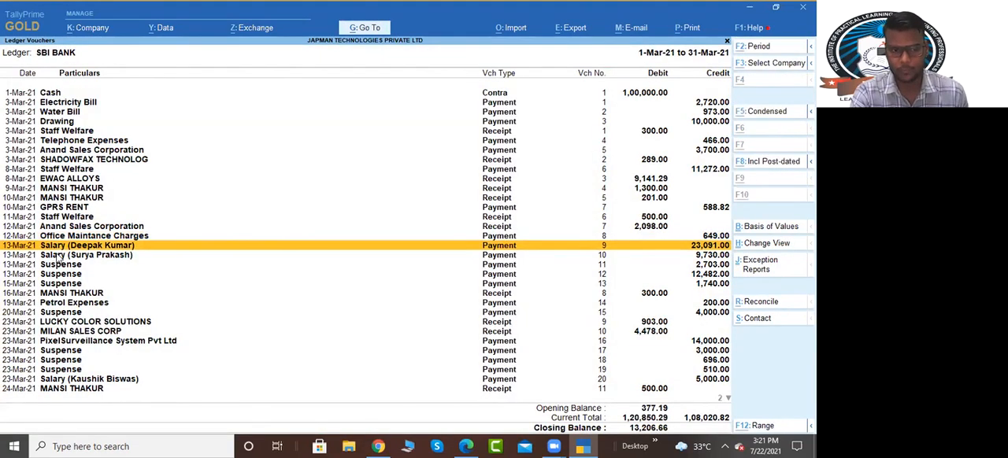
Step: Switch to the bank statement PDF, review the payee references of the 13/03/2021 transfers, and return to TallyPrime
{"action": "key", "text": "alt+Tab"}
{"action": "scroll", "coordinate": [365, 348], "scroll_direction": "down", "scroll_amount": 3}
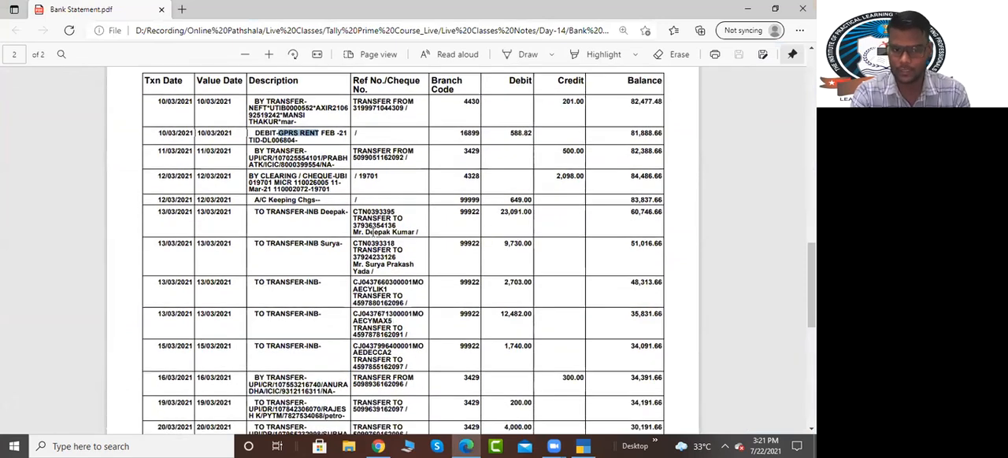
{"action": "left_click_drag", "start_coordinate": [365, 232], "coordinate": [420, 238]}
{"action": "left_click_drag", "start_coordinate": [373, 265], "coordinate": [415, 266]}
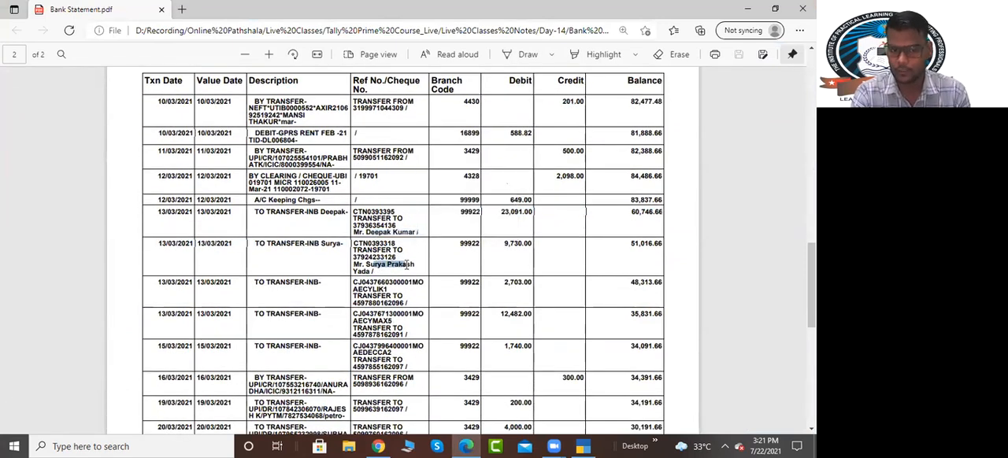
{"action": "left_click", "coordinate": [385, 301]}
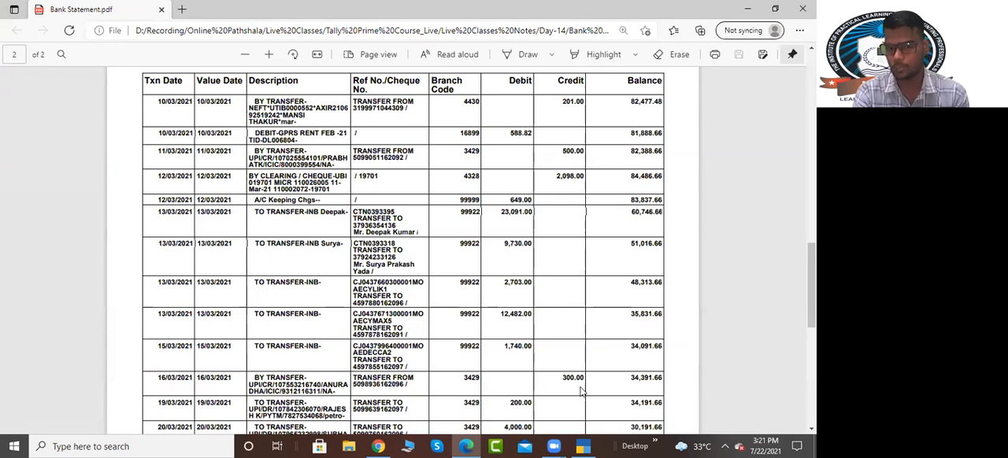
{"action": "left_click", "coordinate": [583, 447]}
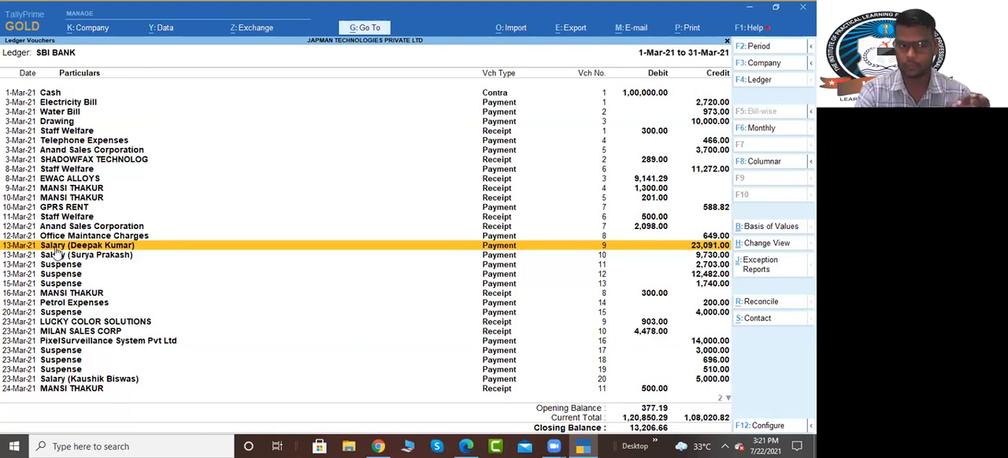
Step: Open the 13-Mar-21 salary payment of 23,091.00, inspect its salary ledger's settings, and leave the ledger without changes
{"action": "key", "text": "Return"}
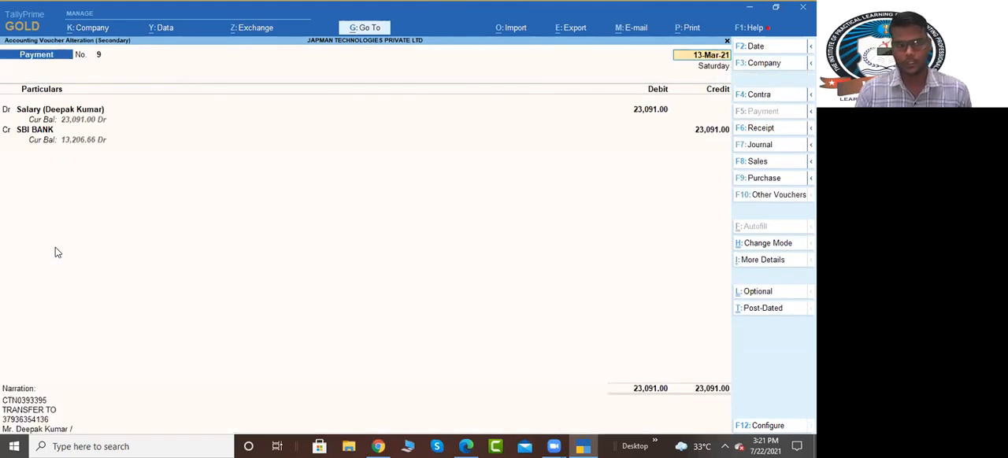
{"action": "key", "text": "ctrl+Return"}
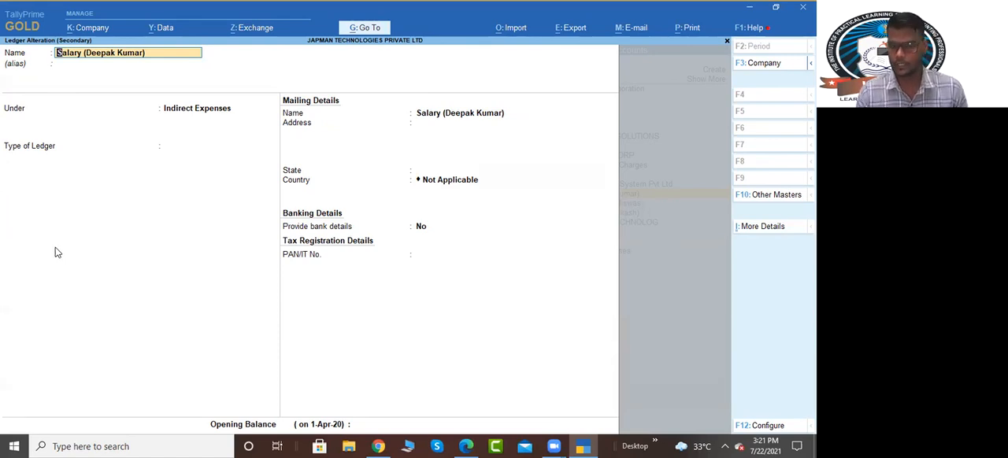
{"action": "key", "text": "Escape"}
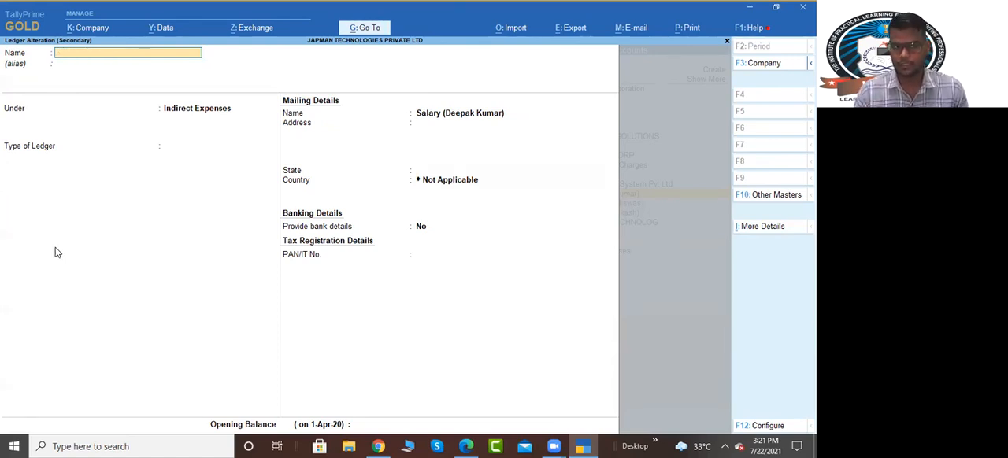
{"action": "key", "text": "y"}
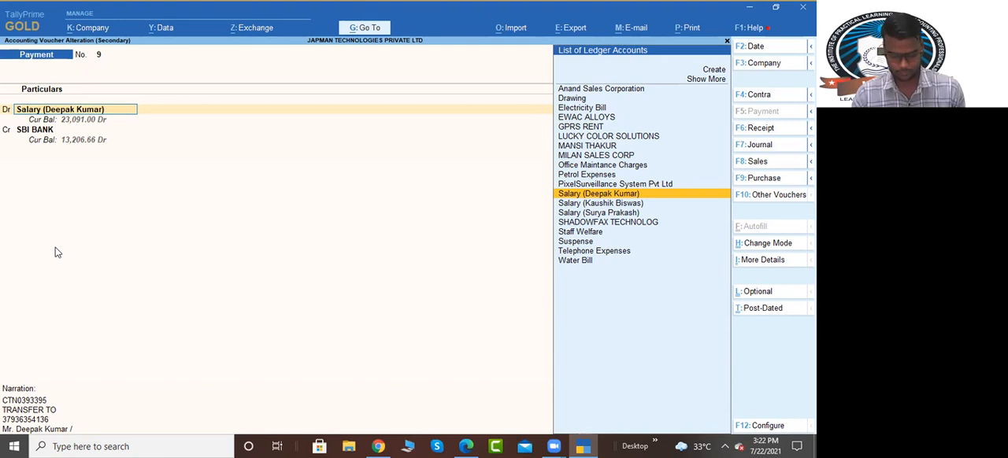
Step: Save the 13-Mar-21 salary payment of 23,091.00 and select the 2,703.00 Suspense payment in the SBI BANK ledger
{"action": "key", "text": "ctrl"}
{"action": "key", "text": "ctrl+a"}
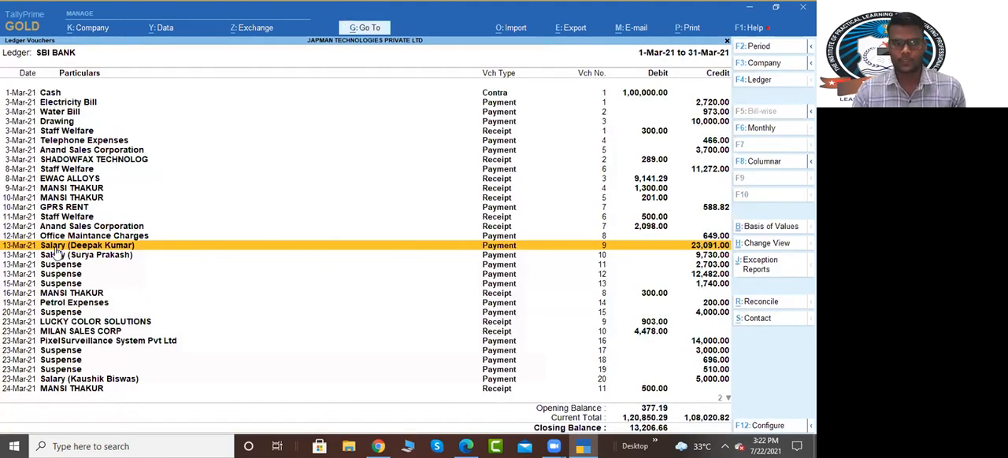
{"action": "key", "text": "Down"}
{"action": "key", "text": "Down"}
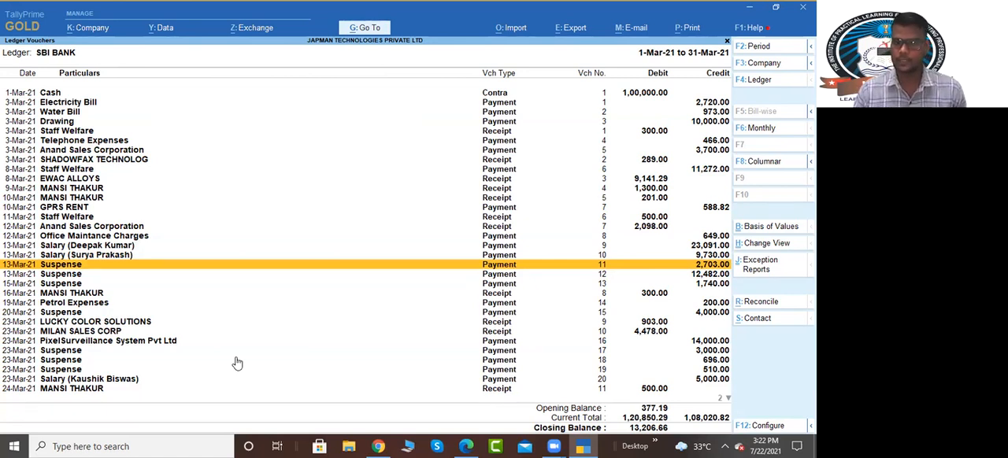
Step: Switch to the bank statement PDF, examine the reference and debit amount of the 13/03/2021 transfer of 2,703.00, and return to TallyPrime
{"action": "key", "text": "alt+Tab"}
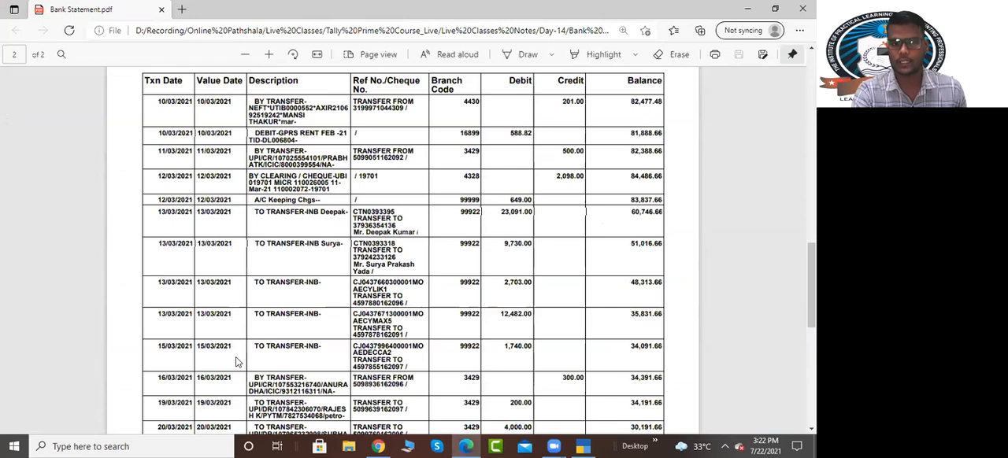
{"action": "double_click", "coordinate": [388, 297]}
{"action": "left_click", "coordinate": [503, 284]}
{"action": "left_click_drag", "start_coordinate": [503, 282], "coordinate": [534, 282]}
{"action": "key", "text": "alt+Tab"}
Step: Open the 13-Mar-21 Suspense payment of 2,703.00 and start a new ledger for its debit entry
{"action": "key", "text": "Return"}
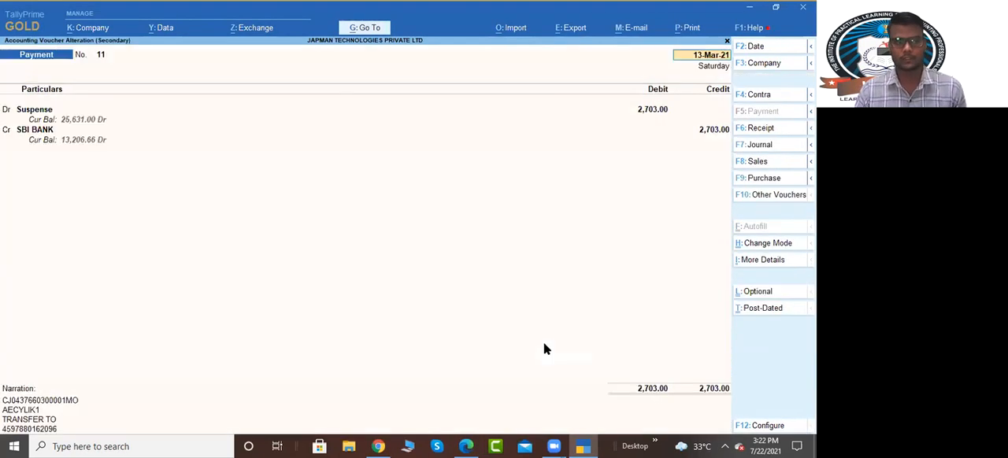
{"action": "key", "text": "Return"}
{"action": "key", "text": "alt+c"}
{"action": "type", "text": "Vikas"}
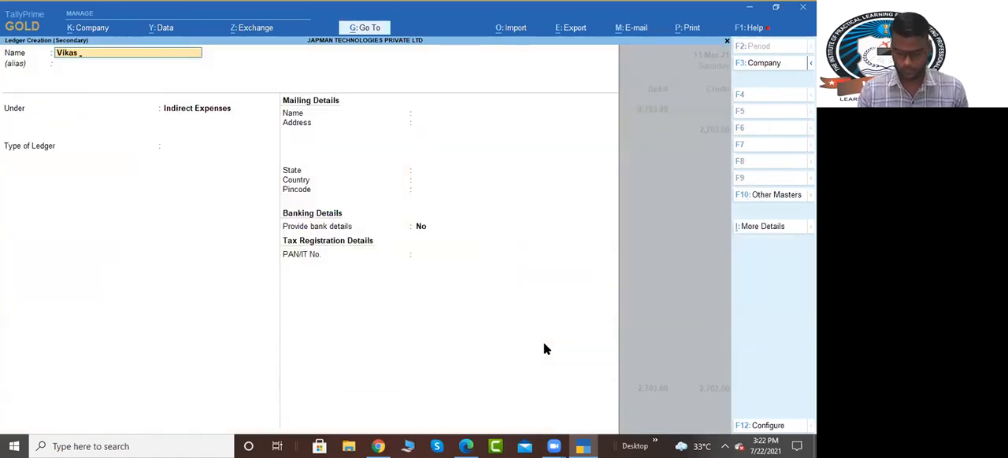
{"action": "type", "text": " ("}
{"action": "key", "text": "BackSpace"}
{"action": "key", "text": "BackSpace"}
{"action": "key", "text": "BackSpace"}
{"action": "key", "text": "BackSpace"}
{"action": "key", "text": "BackSpace"}
{"action": "key", "text": "BackSpace"}
{"action": "key", "text": "BackSpace"}
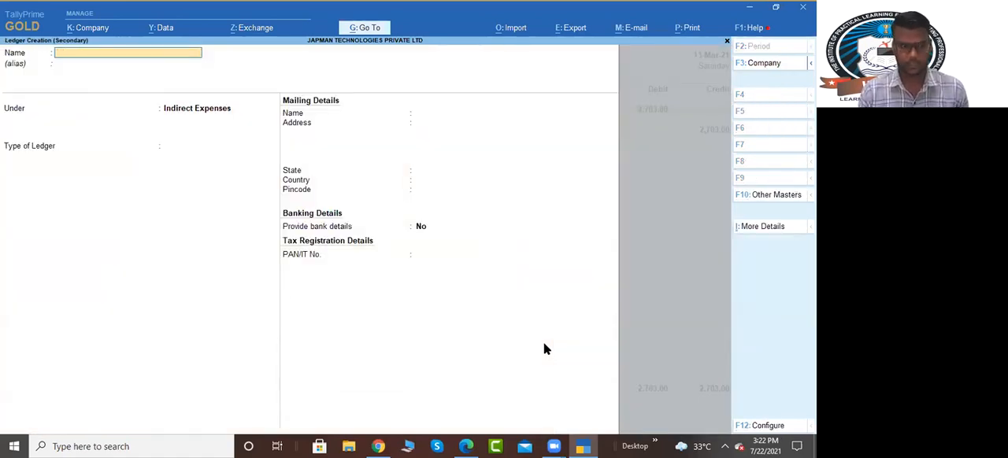
Step: Create the ledger Salary with the employee's first name in parentheses, under Indirect Expenses, as the 2,703.00 payment's debit ledger
{"action": "type", "text": "Sal"}
{"action": "type", "text": "ary"}
{"action": "key", "text": "BackSpace"}
{"action": "type", "text": "ry"}
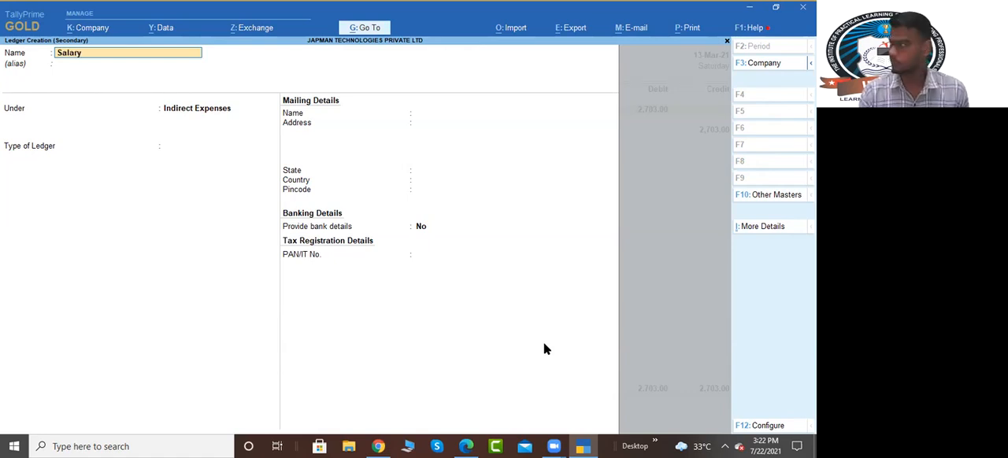
{"action": "type", "text": " (Vikas"}
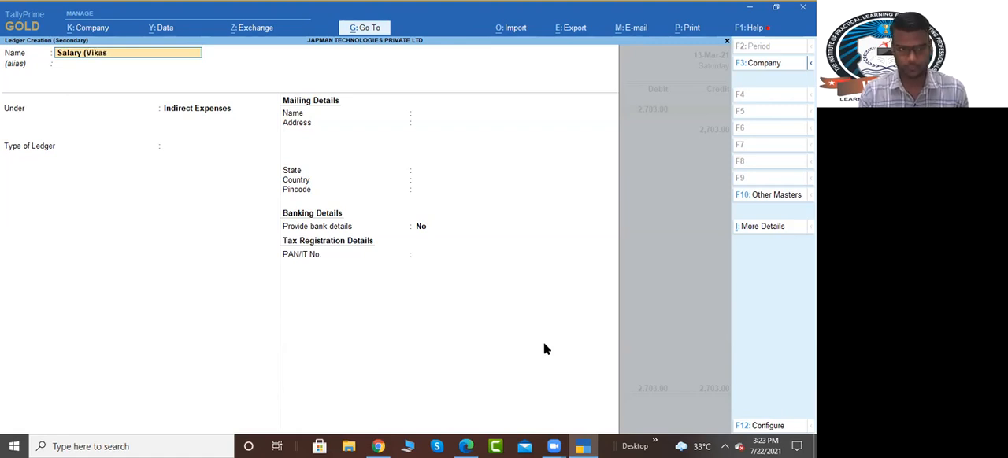
{"action": "key", "text": "Return"}
{"action": "key", "text": "Return"}
{"action": "key", "text": "Return"}
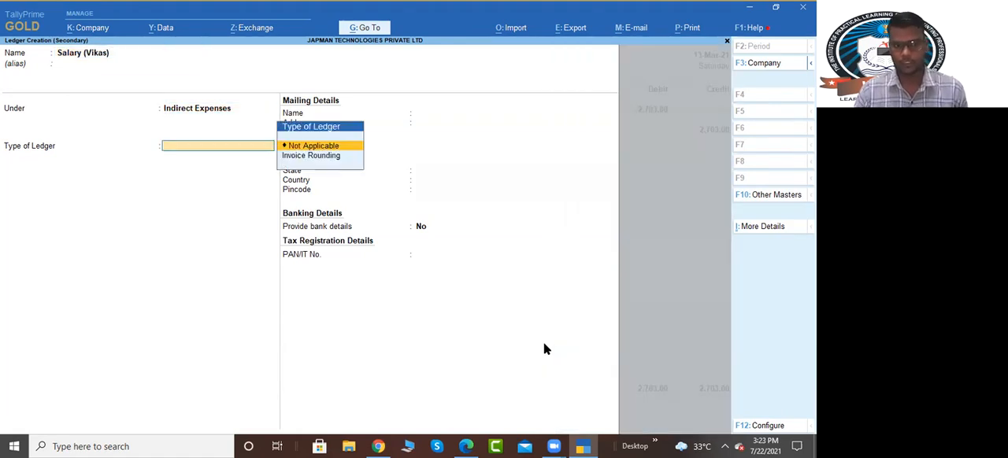
{"action": "key", "text": "ctrl+a"}
Step: Accept the 2,703.00 payment's bank allocation and save the voucher
{"action": "key", "text": "Return"}
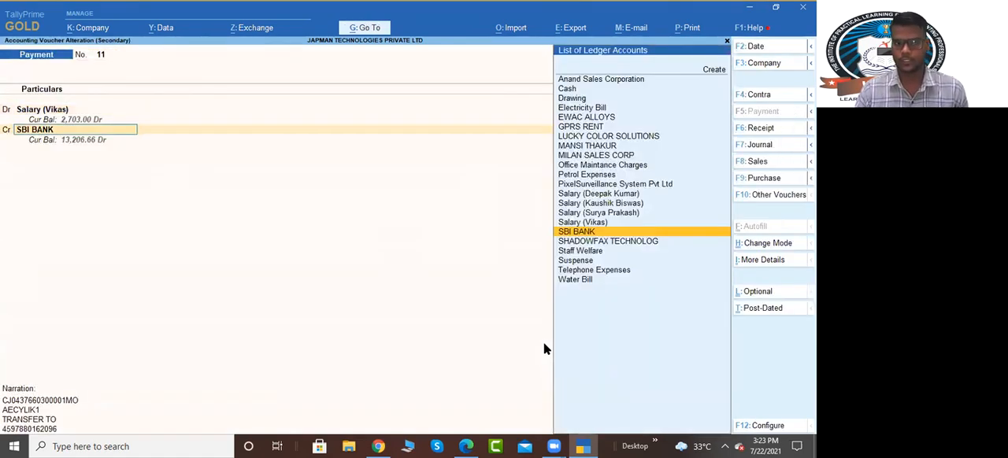
{"action": "key", "text": "Return"}
{"action": "key", "text": "Return"}
{"action": "key", "text": "ctrl+a"}
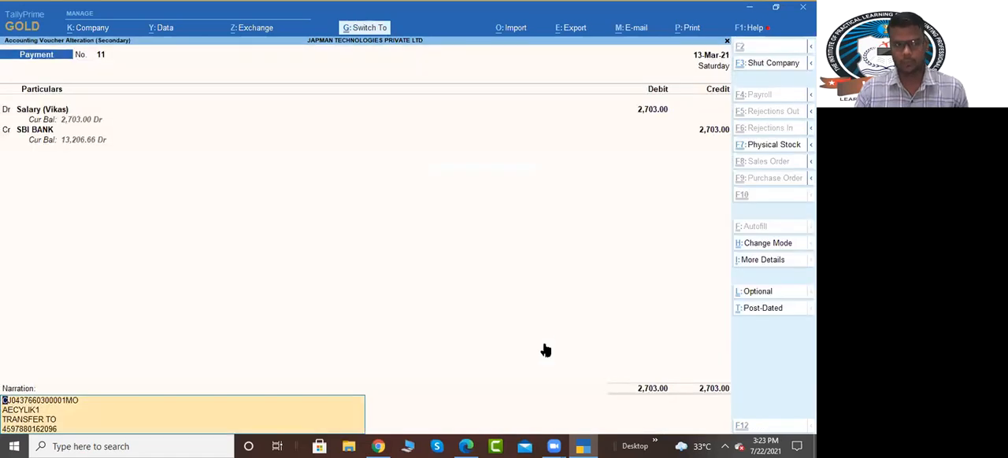
{"action": "key", "text": "ctrl+a"}
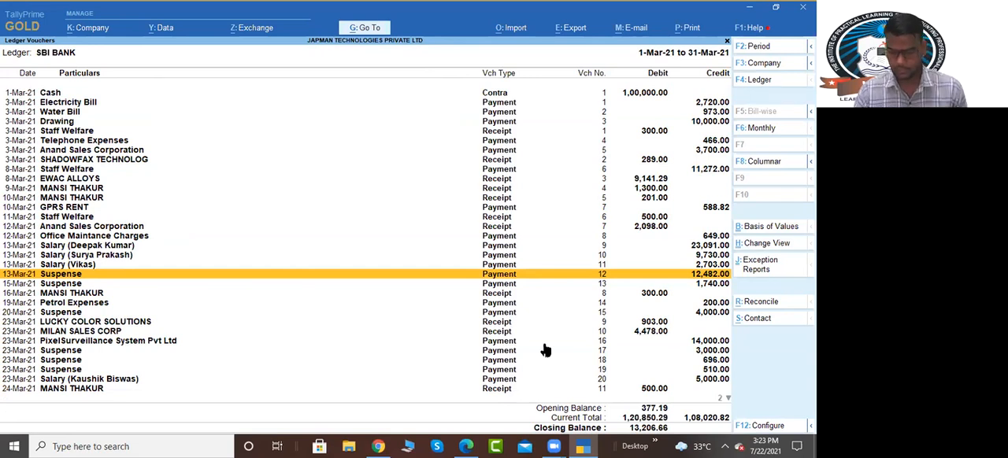
Step: Reassign the 13-Mar-21 Suspense payment of 12,482.00 to the salary ledger used for the 23-Mar-21 payment of 5,000.00, and save the voucher
{"action": "key", "text": "Return"}
{"action": "key", "text": "Return"}
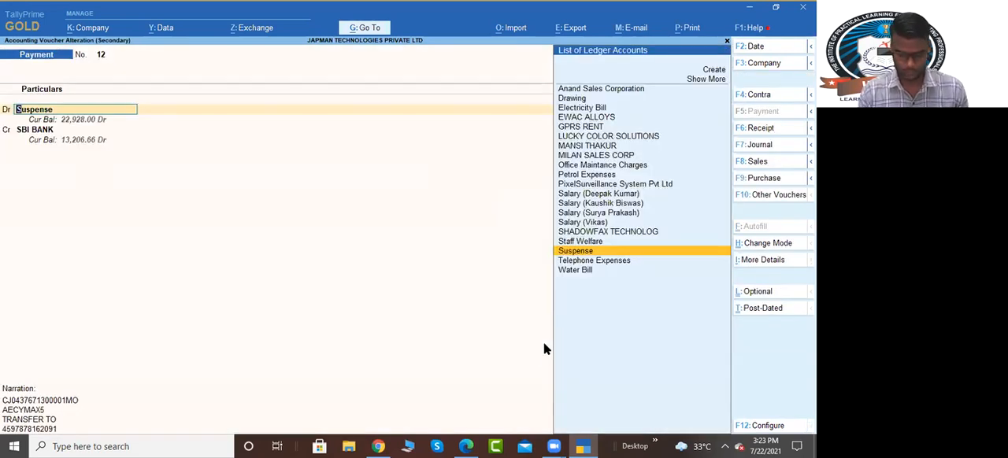
{"action": "type", "text": "Kau"}
{"action": "key", "text": "Return"}
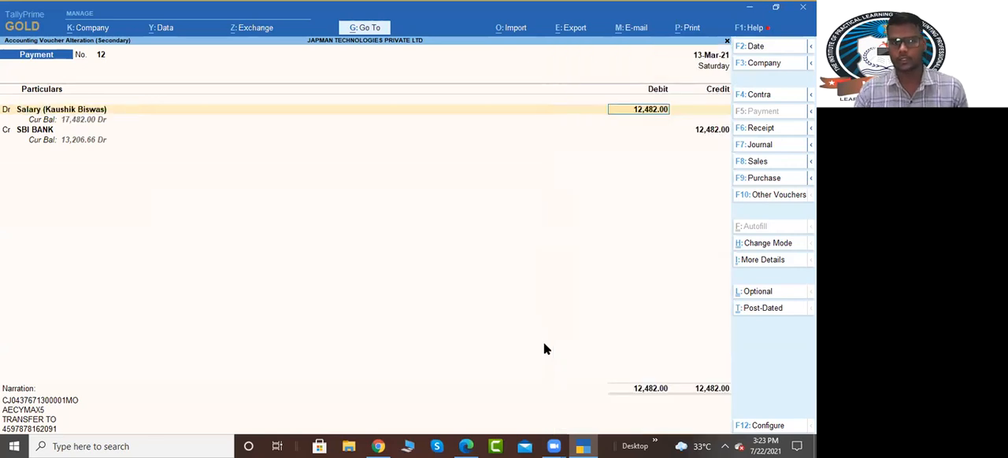
{"action": "key", "text": "Return"}
{"action": "key", "text": "ctrl+a"}
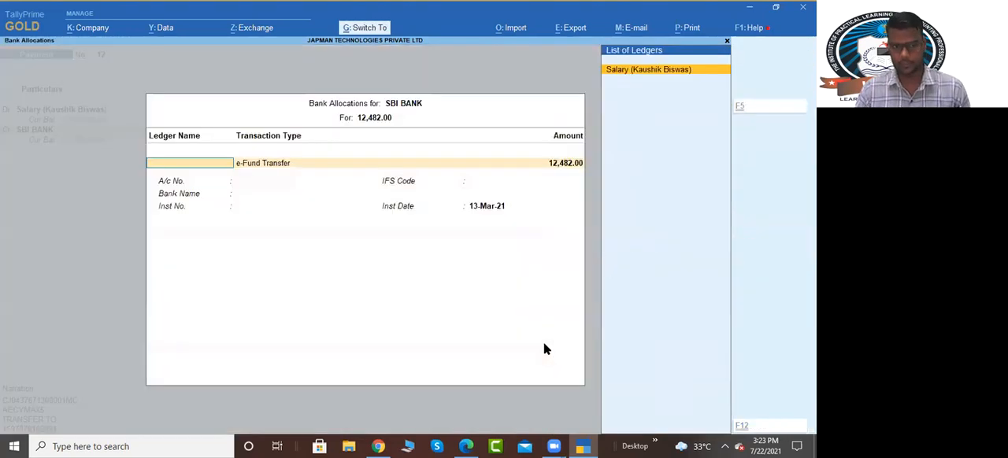
{"action": "key", "text": "ctrl+a"}
{"action": "key", "text": "ctrl+a"}
Step: From the 15-Mar-21 Suspense payment of 1,740.00, create the ledger Statinery Expenses under Indirect Expenses as its debit ledger
{"action": "key", "text": "Down"}
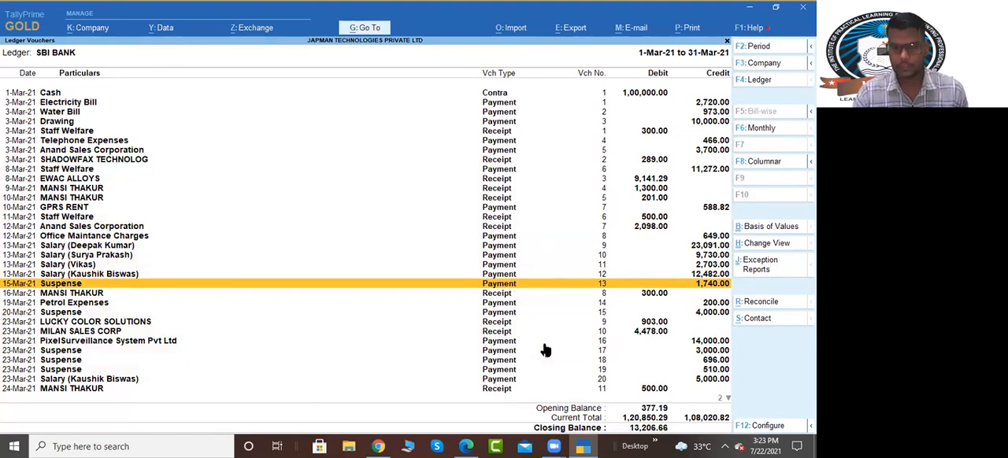
{"action": "key", "text": "Return"}
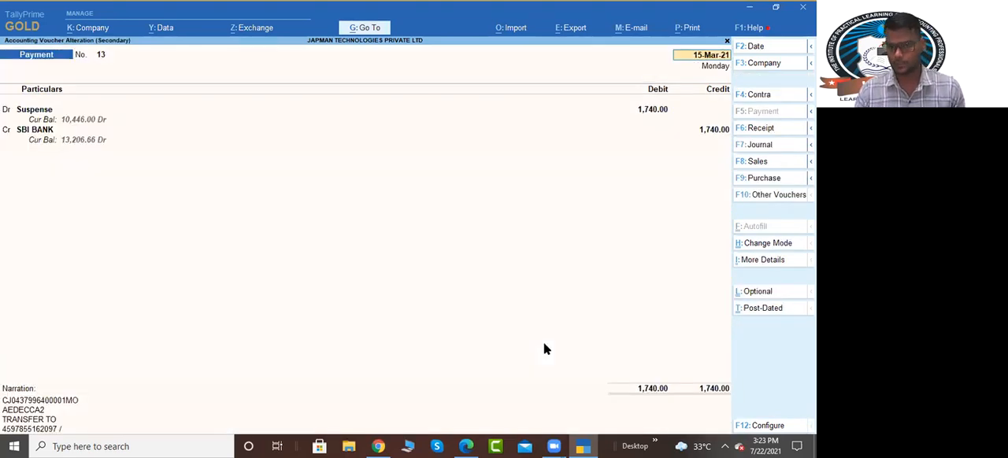
{"action": "key", "text": "Return"}
{"action": "key", "text": "alt+c"}
{"action": "type", "text": "Sta"}
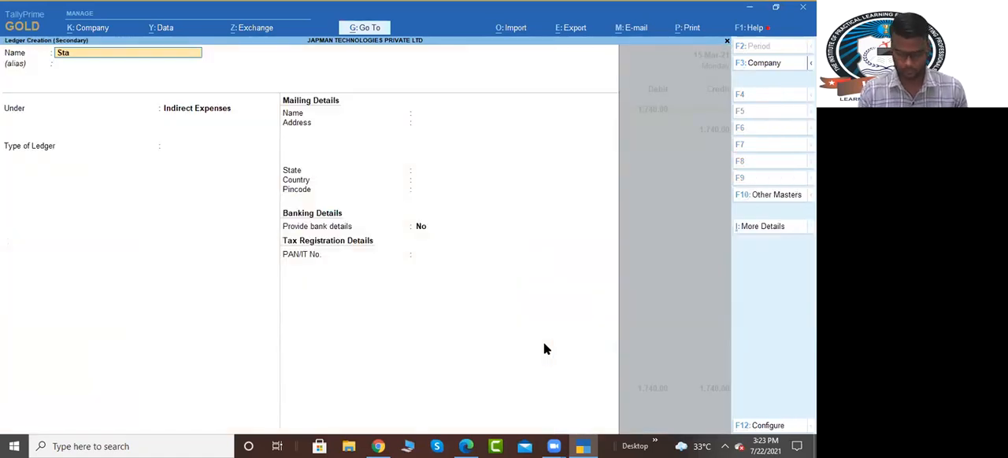
{"action": "type", "text": "ery Expenses"}
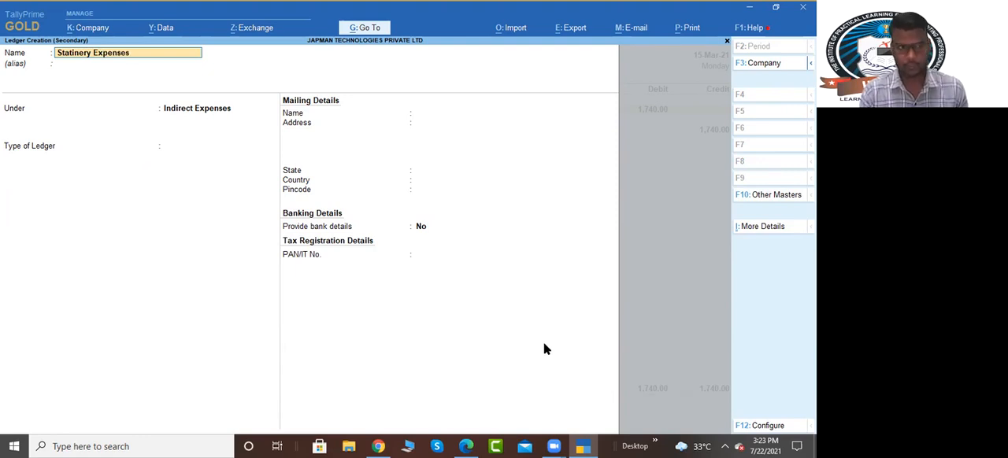
{"action": "key", "text": "Return"}
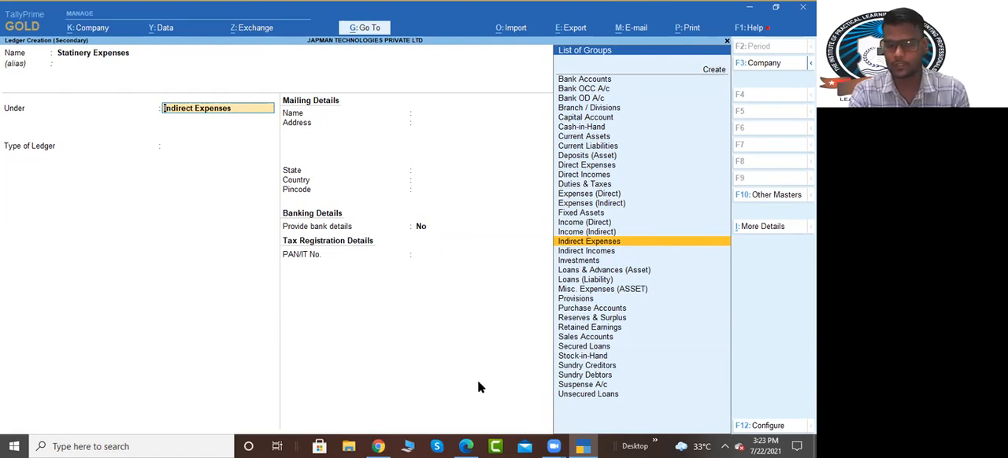
{"action": "key", "text": "Return"}
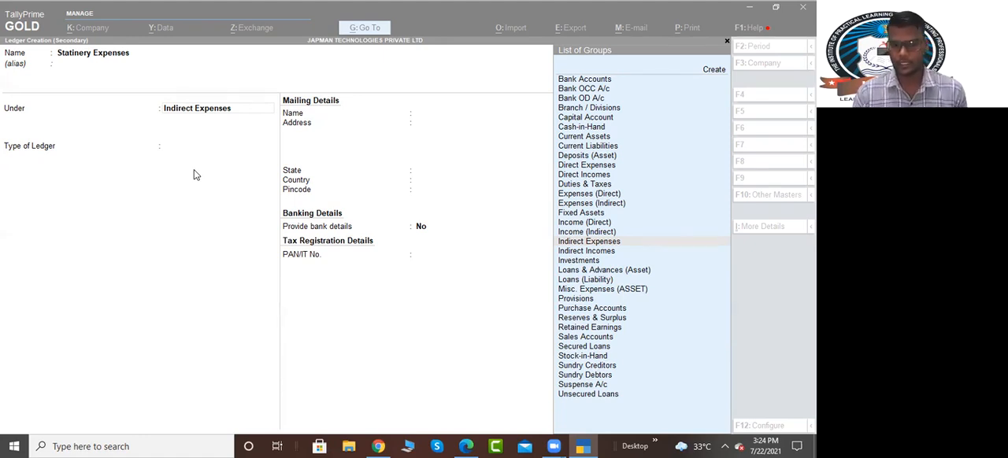
{"action": "left_click", "coordinate": [400, 89]}
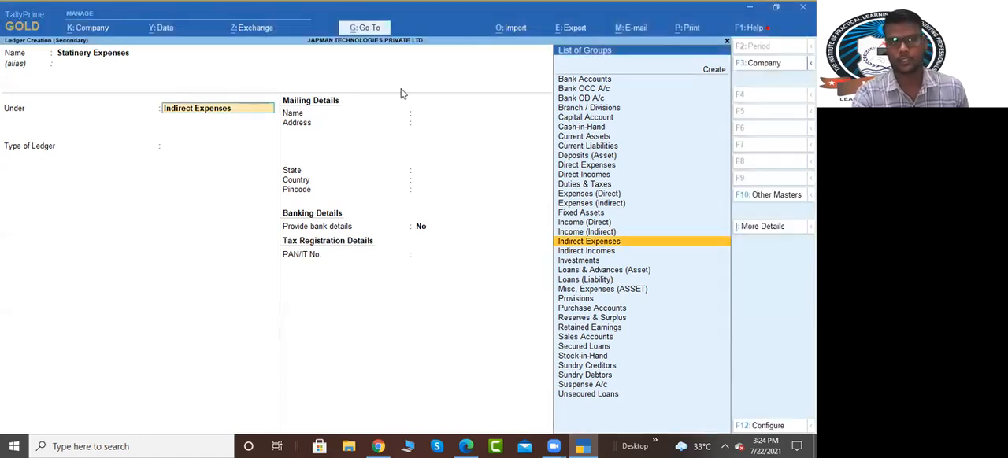
{"action": "key", "text": "ctrl+a"}
{"action": "key", "text": "ctrl+a"}
{"action": "key", "text": "ctrl+a"}
{"action": "key", "text": "ctrl+a"}
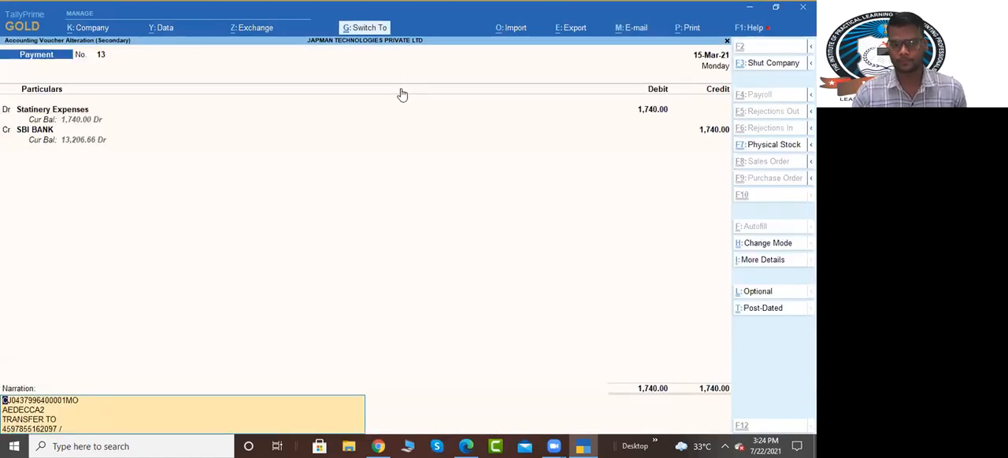
Step: Open the 20-Mar-21 Suspense payment of 4,000.00 and start a new ledger for its debit entry
{"action": "key", "text": "Down"}
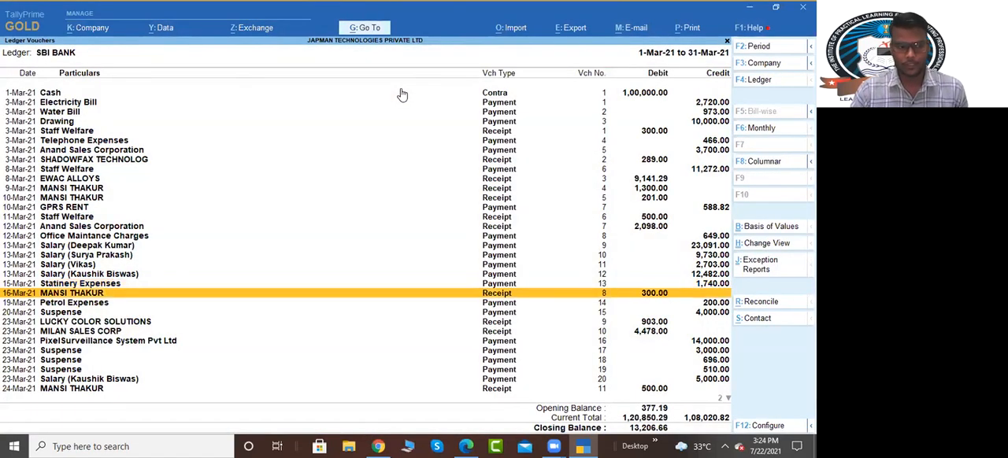
{"action": "key", "text": "Down"}
{"action": "key", "text": "Down"}
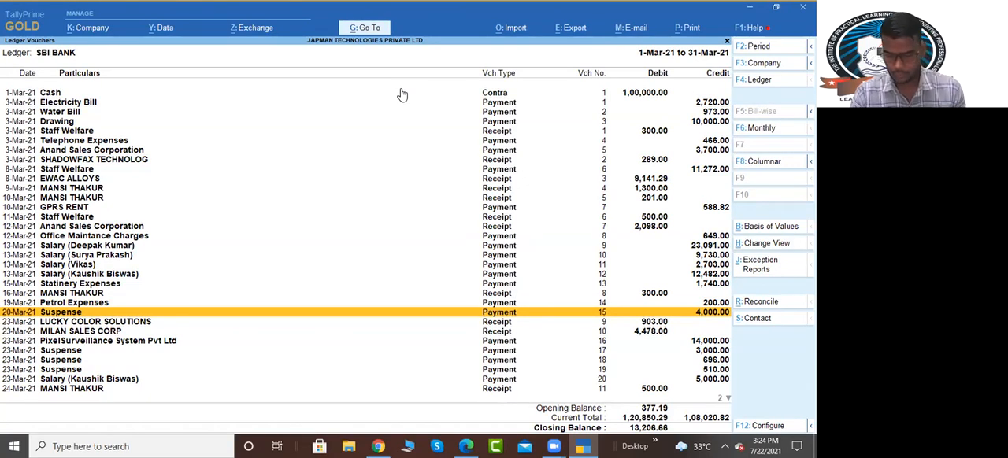
{"action": "key", "text": "Return"}
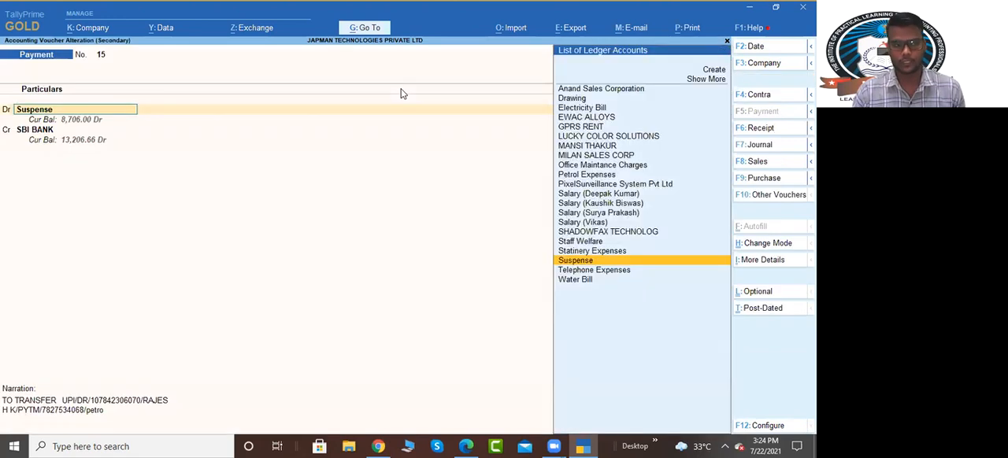
{"action": "key", "text": "alt+c"}
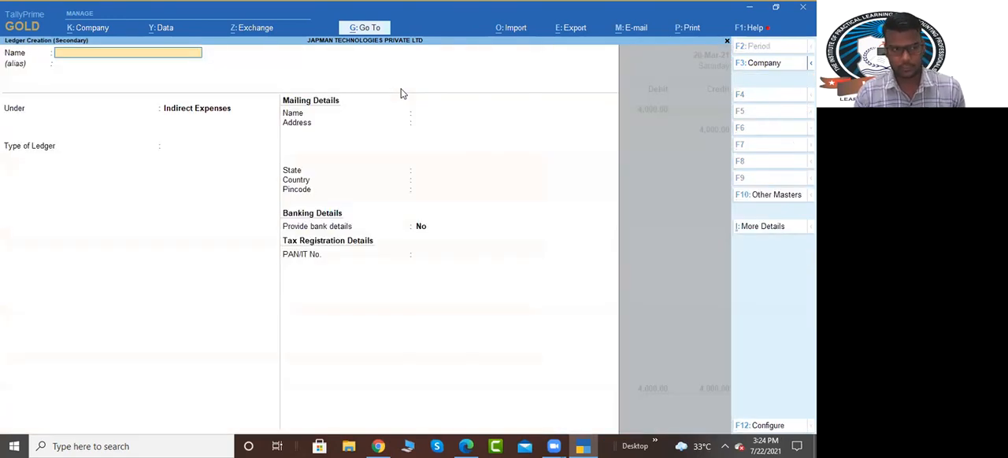
{"action": "type", "text": "Subhash"}
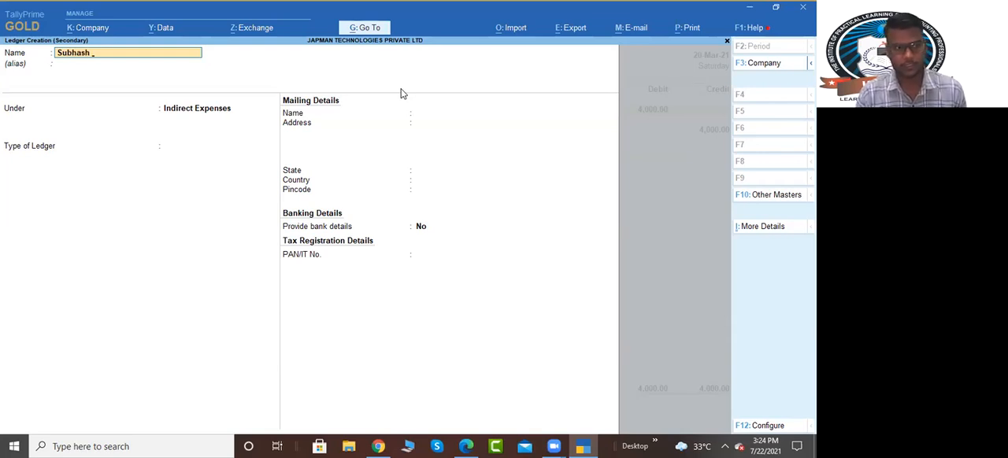
{"action": "type", "text": " Sa"}
{"action": "key", "text": "BackSpace"}
{"action": "key", "text": "BackSpace"}
{"action": "key", "text": "BackSpace"}
{"action": "key", "text": "BackSpace"}
{"action": "key", "text": "BackSpace"}
{"action": "key", "text": "BackSpace"}
{"action": "key", "text": "BackSpace"}
{"action": "key", "text": "BackSpace"}
{"action": "key", "text": "BackSpace"}
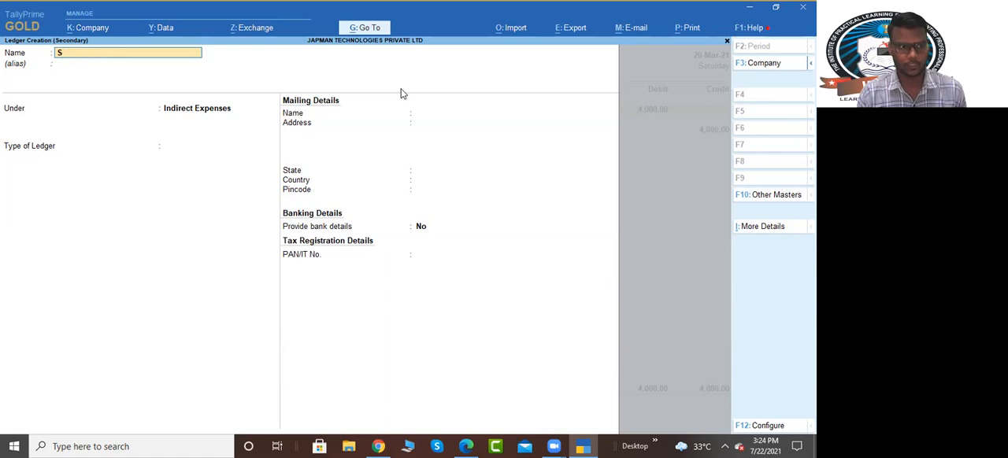
{"action": "key", "text": "BackSpace"}
Step: Create the ledger Salary with the employee's first name in parentheses, under Indirect Expenses, as the 4,000.00 payment's debit ledger
{"action": "type", "text": "Salary"}
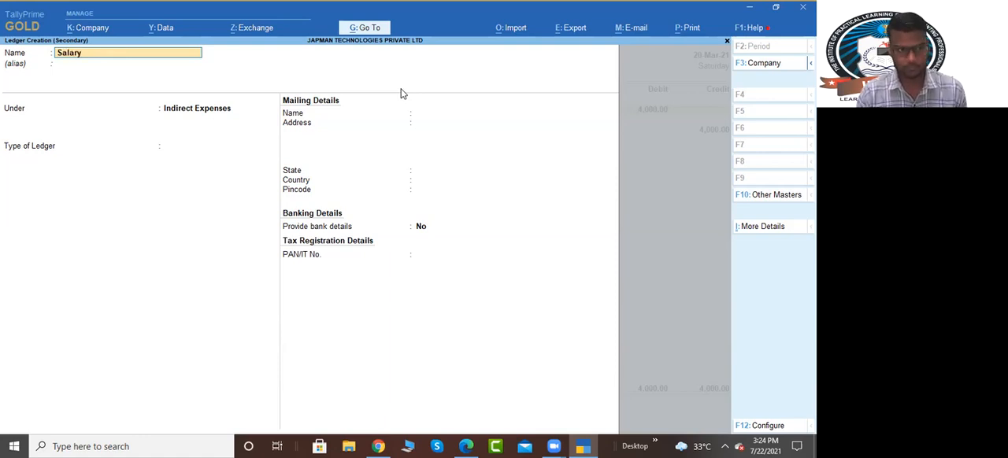
{"action": "type", "text": " (S"}
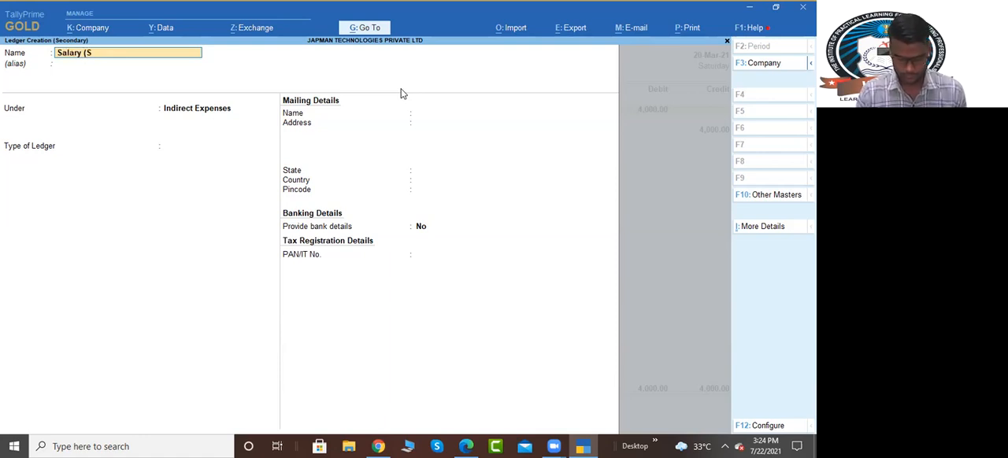
{"action": "type", "text": "ubhash"}
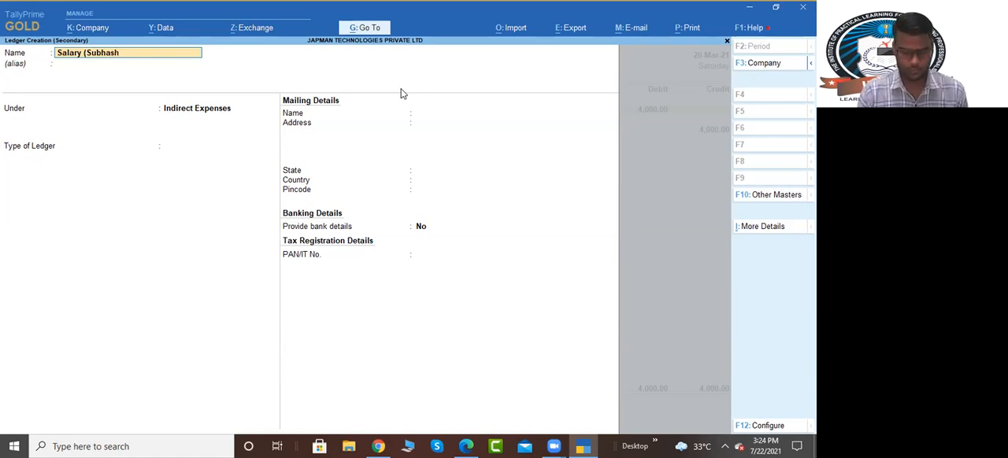
{"action": "key", "text": "Return"}
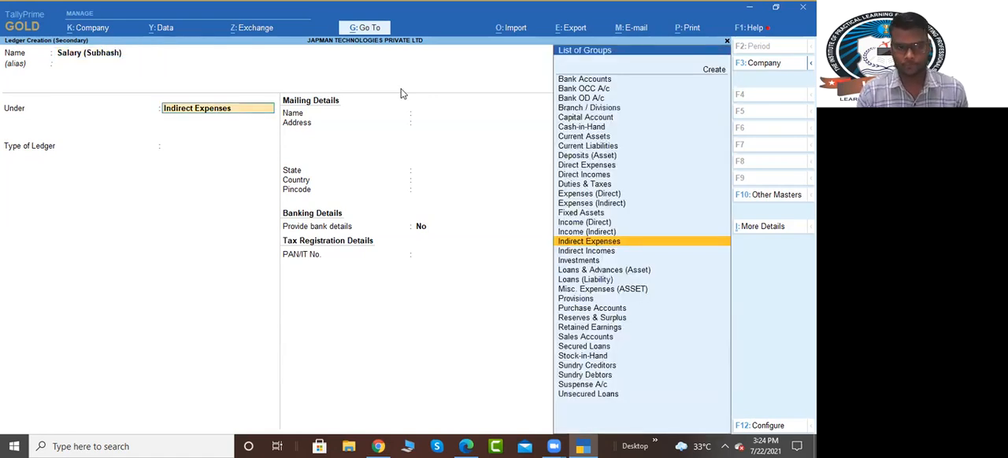
{"action": "key", "text": "ctrl+a"}
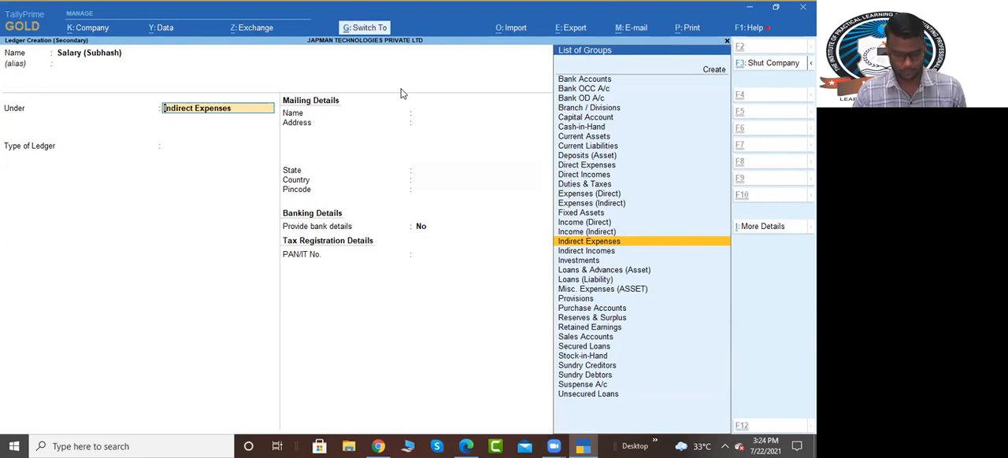
{"action": "key", "text": "ctrl+a"}
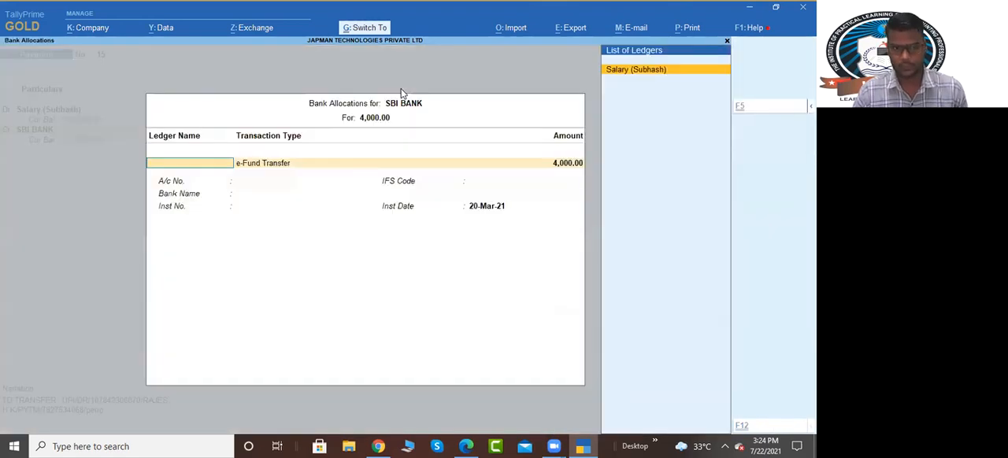
Step: Accept the 20-Mar-21 payment's bank allocation for 4,000.00 and save the voucher
{"action": "key", "text": "ctrl+a"}
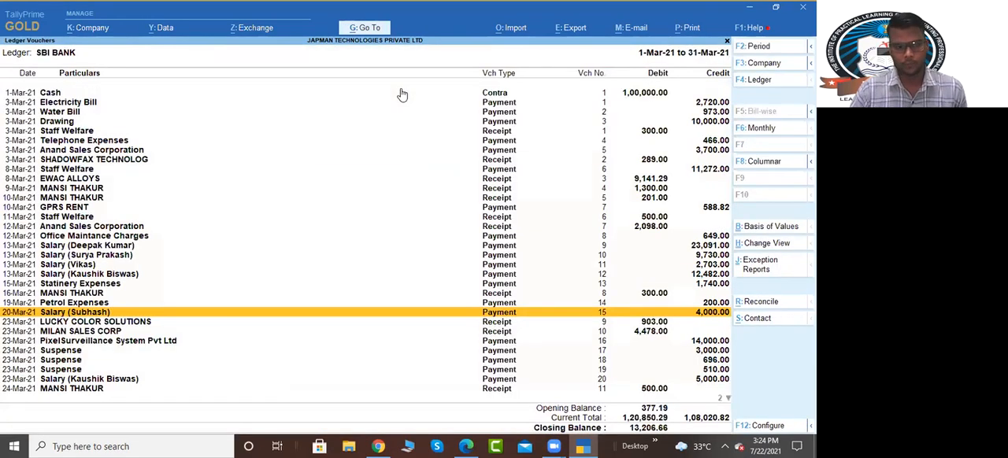
Step: Reassign the 23-Mar-21 Suspense payment of 696.00 to the Telephone Expenses ledger and save the voucher
{"action": "key", "text": "Down"}
{"action": "key", "text": "Down"}
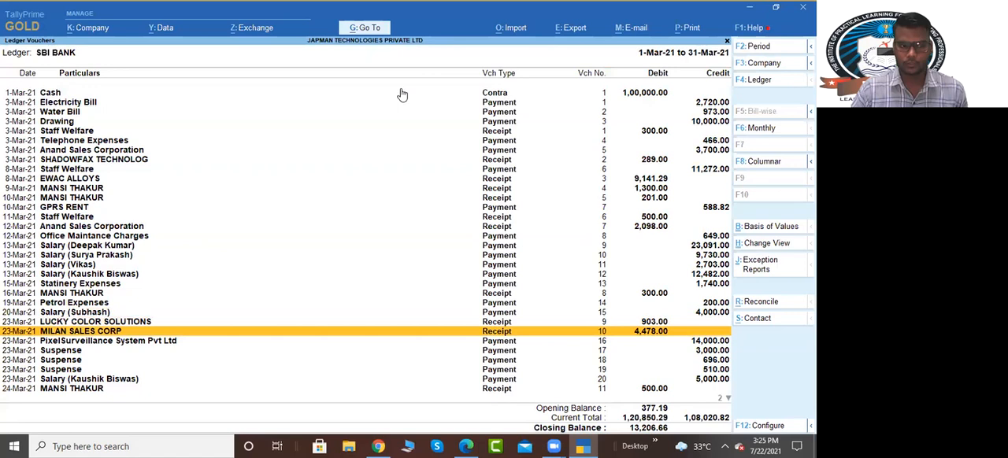
{"action": "key", "text": "Down"}
{"action": "key", "text": "Down"}
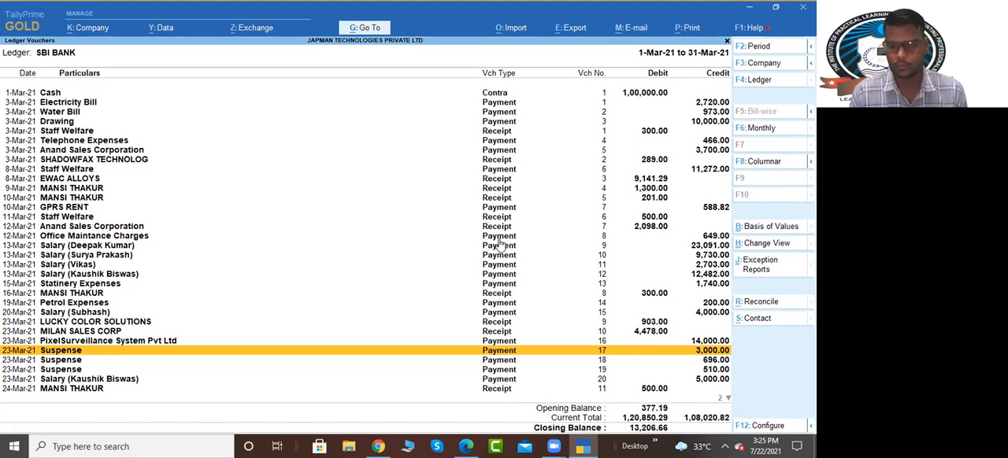
{"action": "key", "text": "Down"}
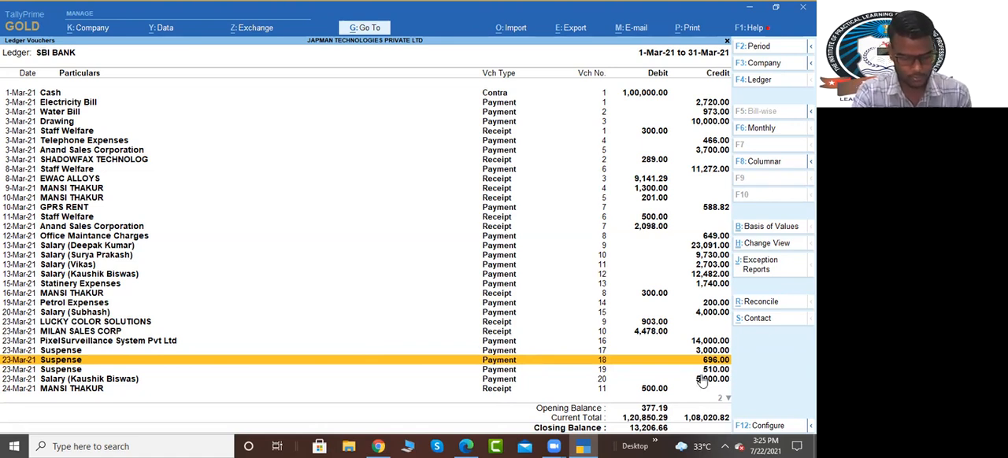
{"action": "key", "text": "Return"}
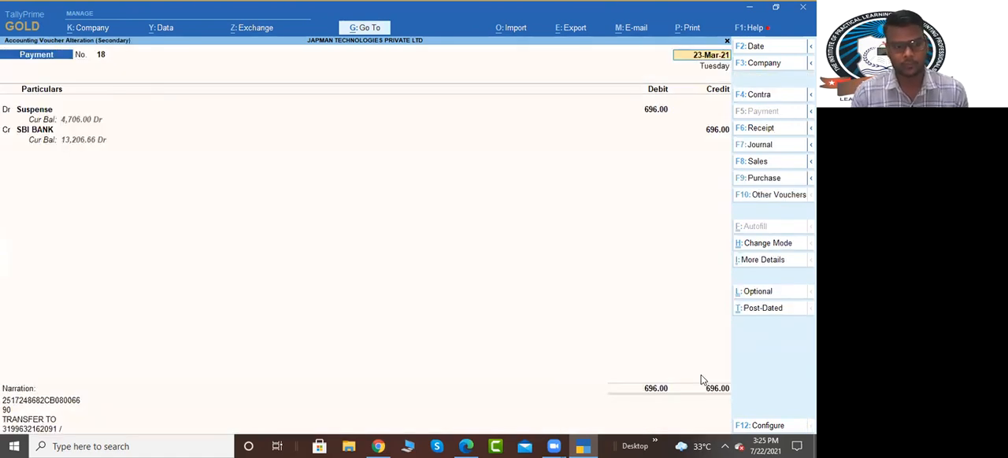
{"action": "type", "text": "Tele"}
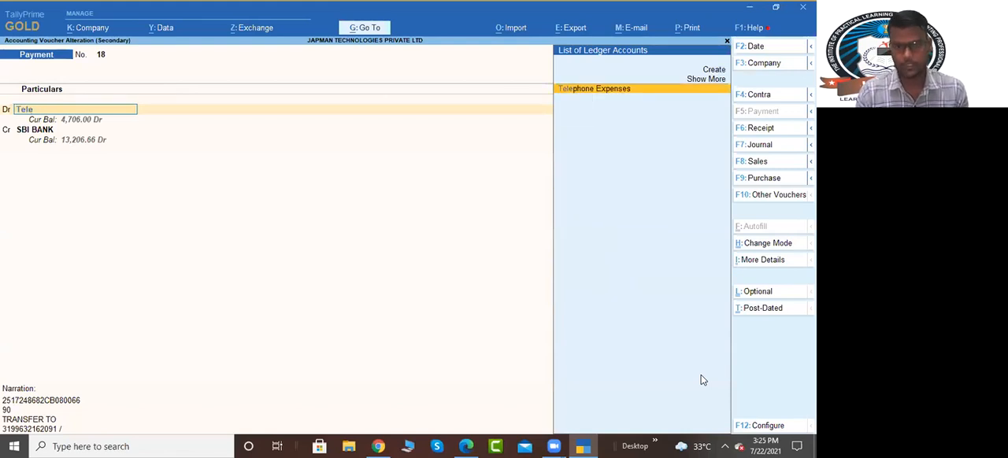
{"action": "key", "text": "Return"}
{"action": "key", "text": "Return"}
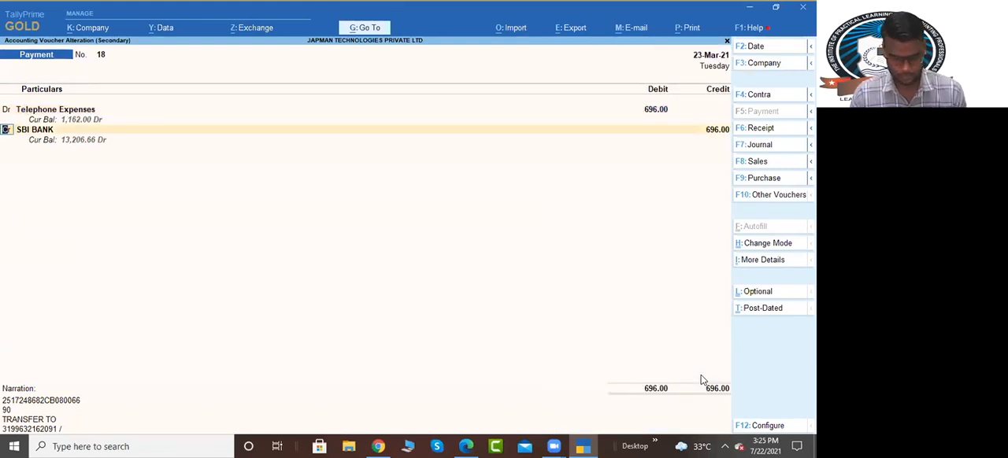
{"action": "key", "text": "Return"}
{"action": "key", "text": "Return"}
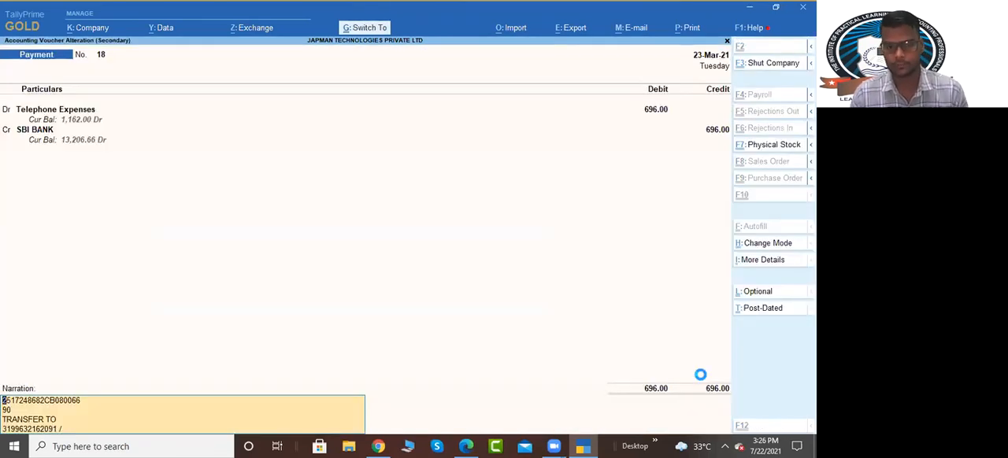
{"action": "key", "text": "Return"}
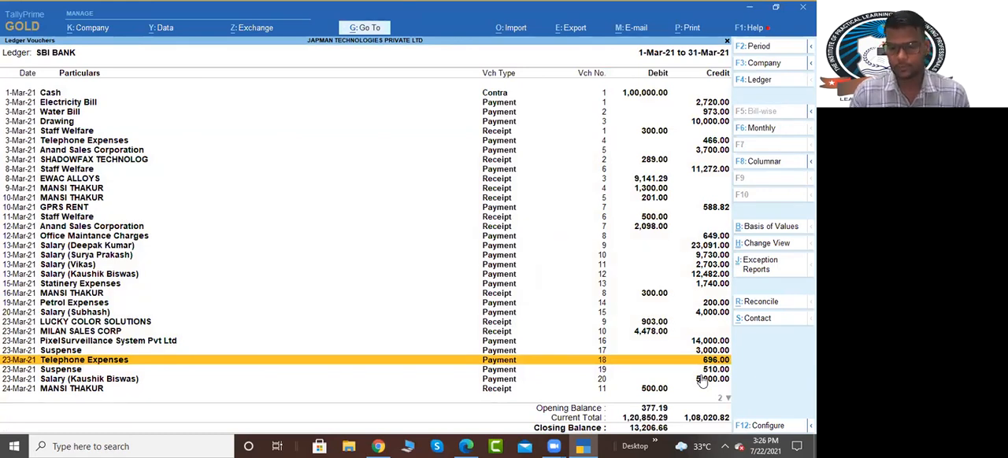
Step: Change the 23-Mar-21 Suspense payment of 510.00 to the Telephone Expenses ledger and save it
{"action": "key", "text": "Down"}
{"action": "key", "text": "Return"}
{"action": "type", "text": "T"}
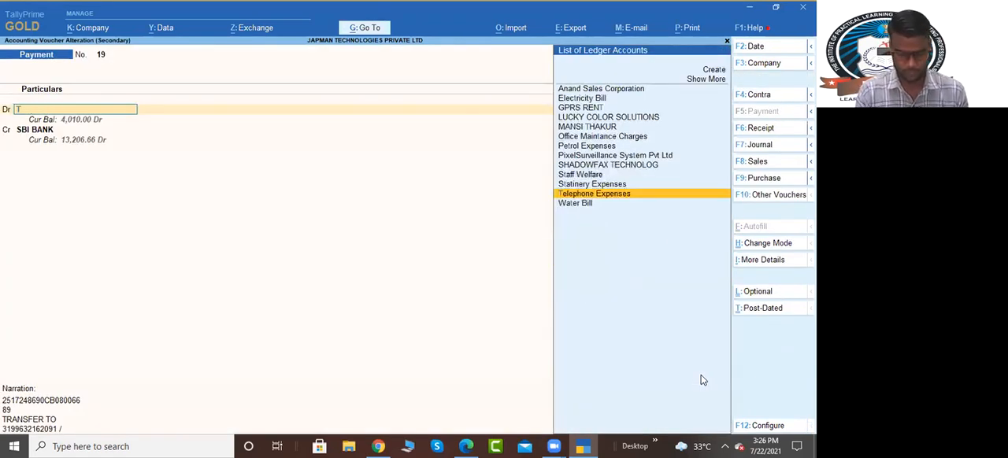
{"action": "type", "text": "ele"}
{"action": "key", "text": "Return"}
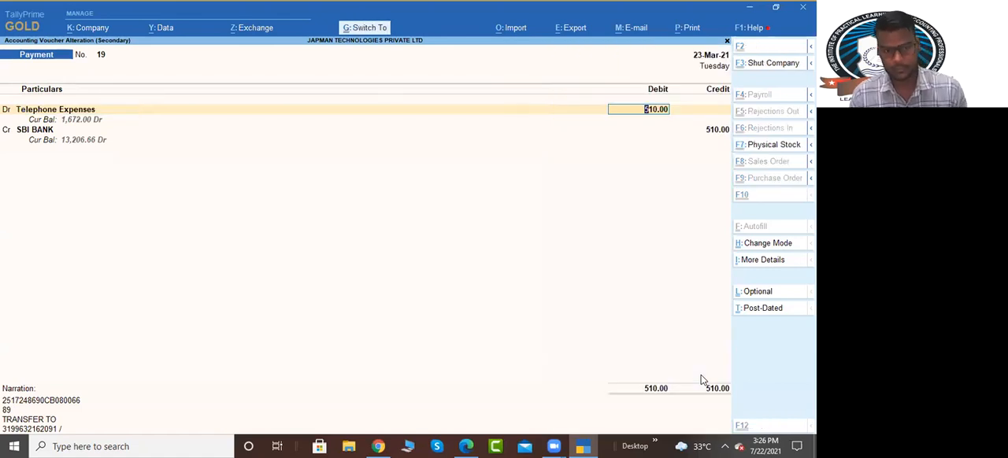
{"action": "key", "text": "Return"}
{"action": "key", "text": "Return"}
{"action": "key", "text": "Return"}
{"action": "key", "text": "Return"}
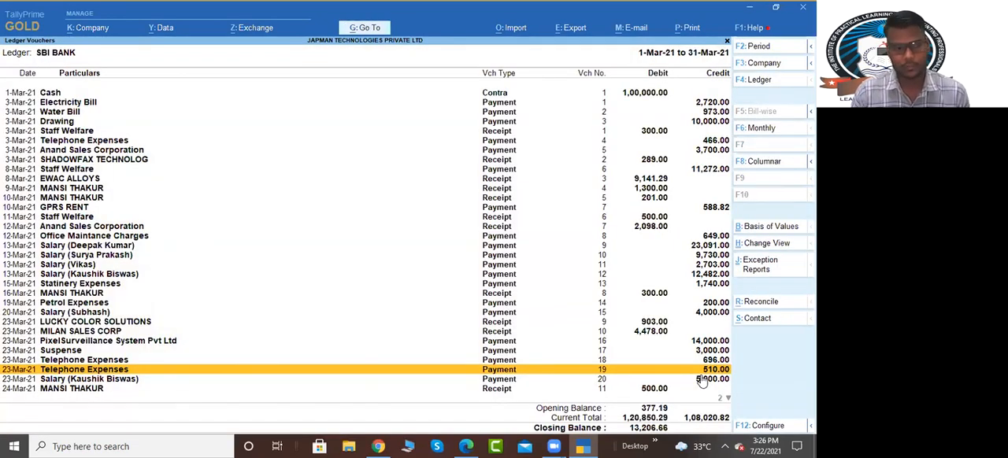
Step: Reassign the 31-Mar-21 Suspense payment of 500.00 to the Staff Welfare ledger and save the voucher
{"action": "key", "text": "Down"}
{"action": "key", "text": "Down"}
{"action": "key", "text": "Down"}
{"action": "key", "text": "Down"}
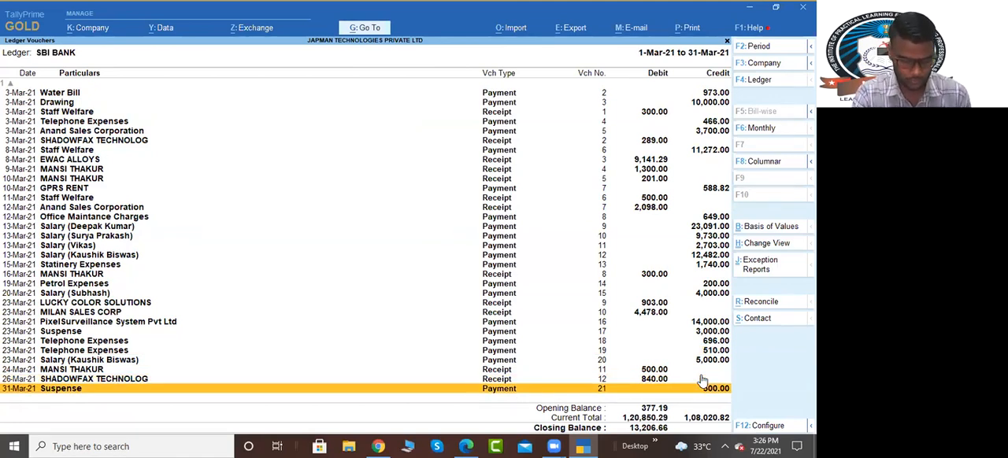
{"action": "key", "text": "Return"}
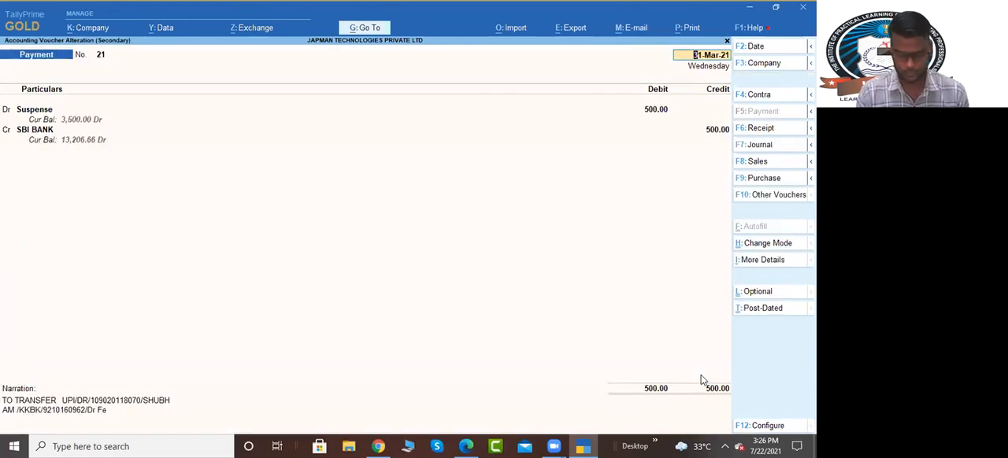
{"action": "type", "text": "S"}
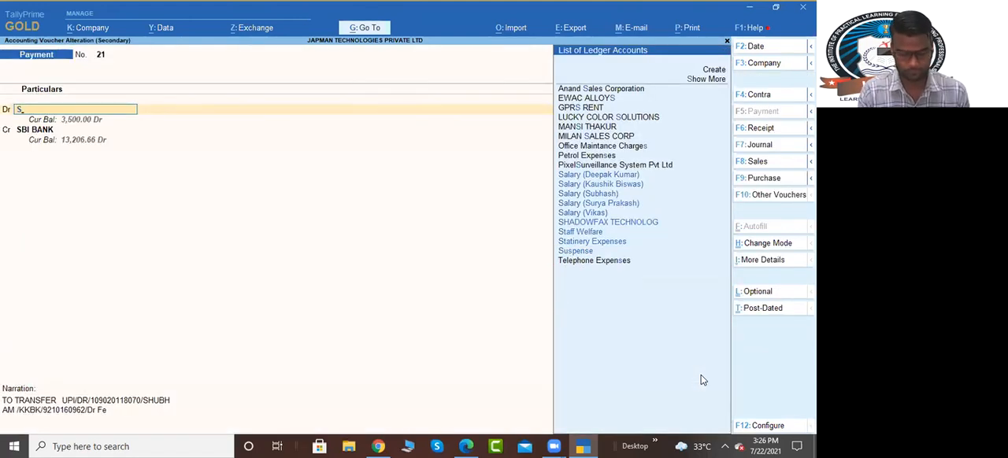
{"action": "type", "text": "t"}
{"action": "key", "text": "Down"}
{"action": "key", "text": "Down"}
{"action": "key", "text": "Up"}
{"action": "key", "text": "Return"}
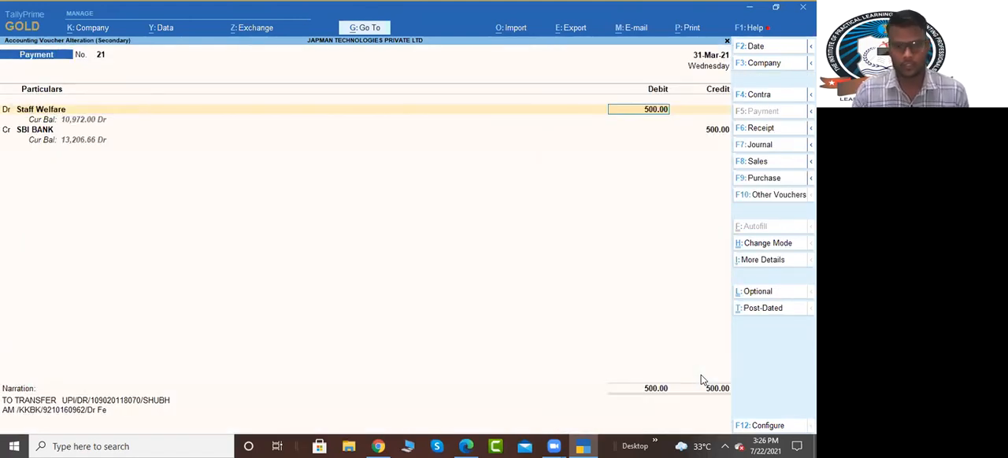
{"action": "key", "text": "ctrl+a"}
{"action": "key", "text": "ctrl+a"}
{"action": "key", "text": "ctrl+a"}
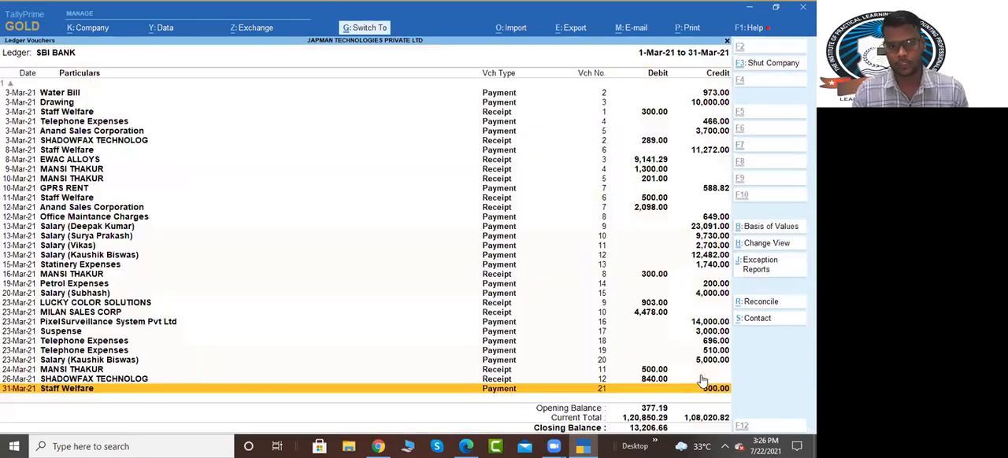
Step: Review the March vouchers in the SBI BANK ledger for entries still posted to Suspense
{"action": "key", "text": "Up"}
{"action": "key", "text": "Up"}
{"action": "key", "text": "Up"}
{"action": "key", "text": "Up"}
{"action": "key", "text": "Up"}
{"action": "key", "text": "Up"}
{"action": "key", "text": "Down"}
{"action": "key", "text": "Down"}
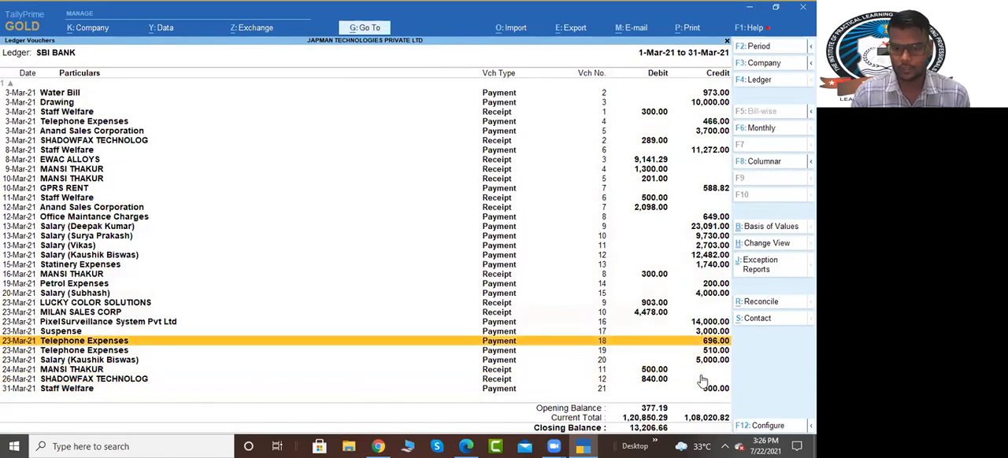
{"action": "key", "text": "Down"}
{"action": "key", "text": "Down"}
{"action": "key", "text": "Down"}
{"action": "key", "text": "Up"}
{"action": "key", "text": "Up"}
{"action": "key", "text": "Up"}
{"action": "key", "text": "Up"}
{"action": "key", "text": "Up"}
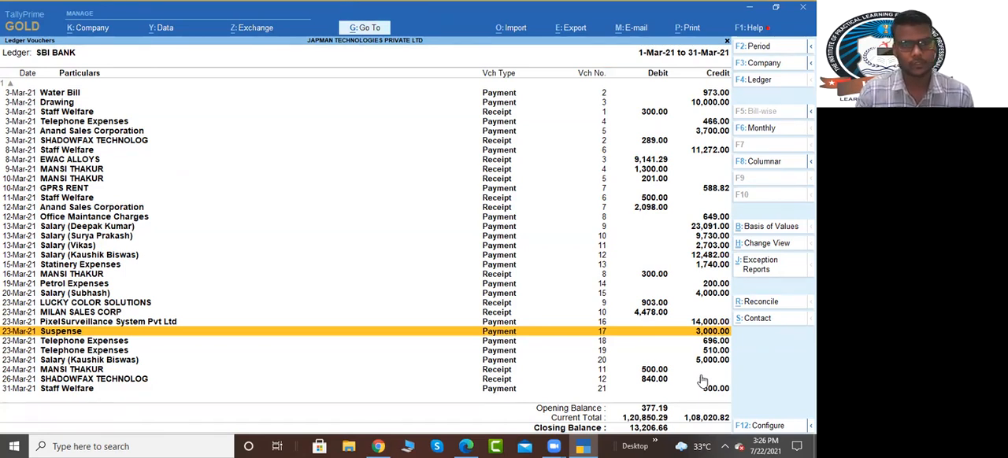
{"action": "key", "text": "Up"}
{"action": "key", "text": "Up"}
{"action": "key", "text": "Up"}
{"action": "key", "text": "Up"}
{"action": "key", "text": "Up"}
{"action": "key", "text": "Up"}
{"action": "key", "text": "Up"}
{"action": "key", "text": "Up"}
{"action": "key", "text": "Up"}
{"action": "key", "text": "Up"}
{"action": "key", "text": "Up"}
{"action": "key", "text": "Up"}
{"action": "key", "text": "Up"}
{"action": "key", "text": "Up"}
{"action": "key", "text": "Up"}
{"action": "key", "text": "Up"}
{"action": "key", "text": "Up"}
{"action": "key", "text": "Up"}
{"action": "key", "text": "Up"}
{"action": "key", "text": "Up"}
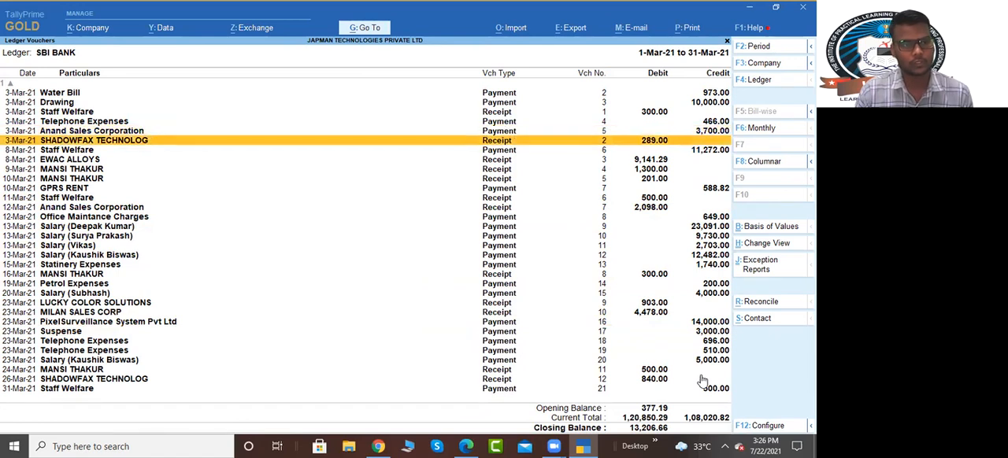
{"action": "key", "text": "Down"}
{"action": "key", "text": "Down"}
{"action": "key", "text": "Down"}
{"action": "key", "text": "Down"}
{"action": "key", "text": "Down"}
{"action": "key", "text": "Down"}
{"action": "key", "text": "Down"}
{"action": "key", "text": "Down"}
{"action": "key", "text": "Down"}
{"action": "key", "text": "Down"}
{"action": "key", "text": "Down"}
{"action": "key", "text": "Down"}
{"action": "key", "text": "Down"}
{"action": "key", "text": "Down"}
{"action": "key", "text": "Down"}
{"action": "key", "text": "Down"}
{"action": "key", "text": "Down"}
{"action": "key", "text": "Down"}
{"action": "key", "text": "Down"}
{"action": "key", "text": "Down"}
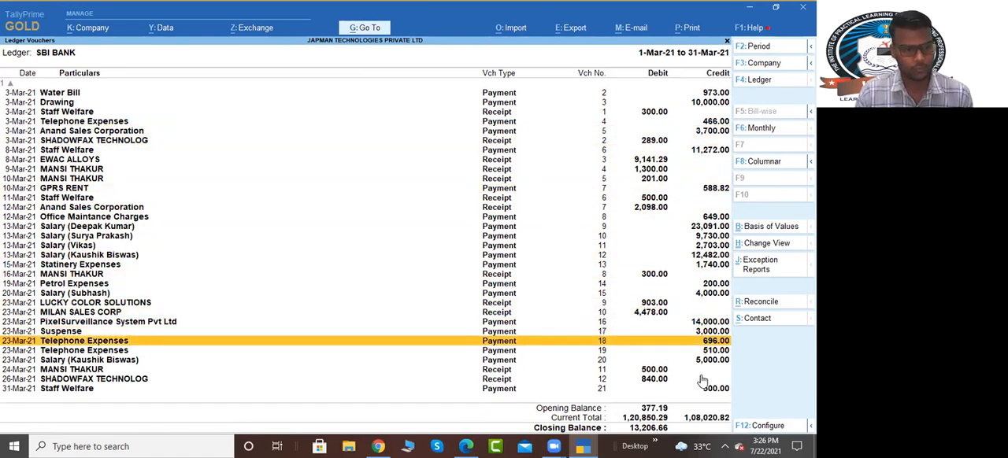
{"action": "key", "text": "Up"}
{"action": "key", "text": "Down"}
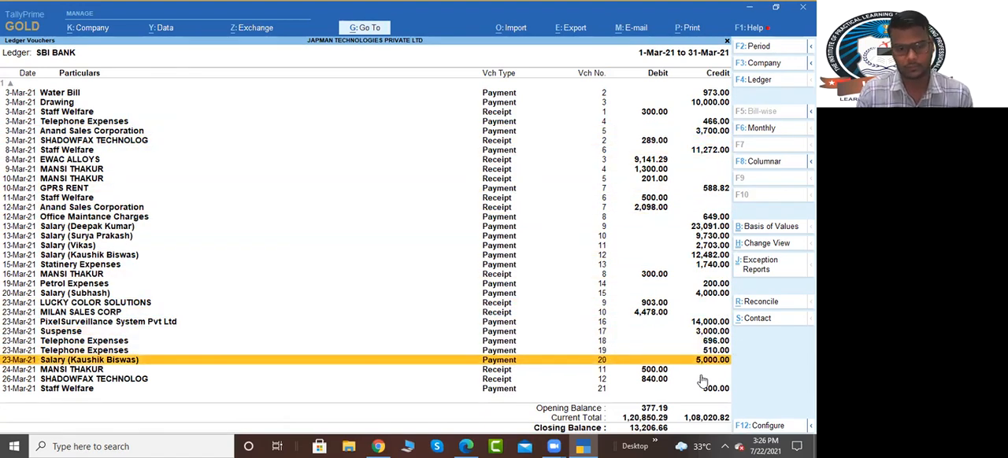
Step: Reassign the 23-Mar-21 Suspense payment of 3,000.00 to Anand Sales Corporation, accept its bank allocation and save the voucher
{"action": "key", "text": "Up"}
{"action": "key", "text": "Up"}
{"action": "key", "text": "Return"}
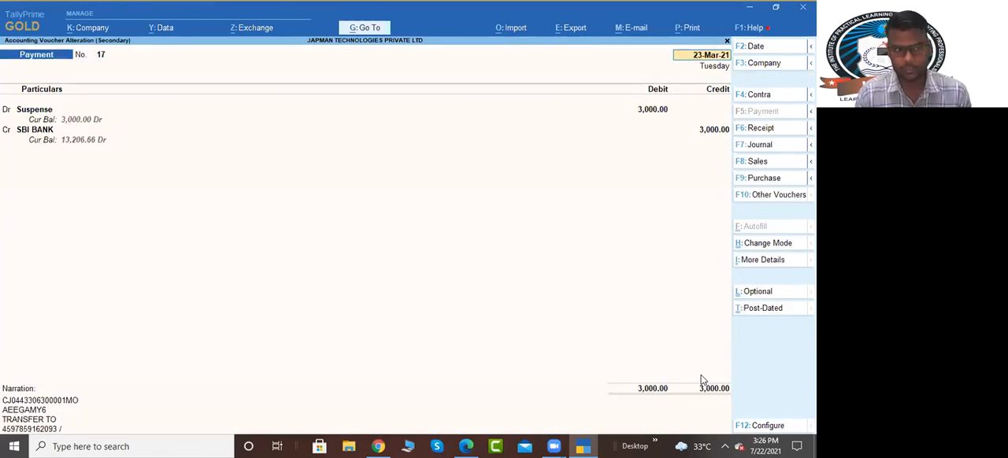
{"action": "key", "text": "Return"}
{"action": "key", "text": "Return"}
{"action": "key", "text": "BackSpace"}
{"action": "type", "text": "Ana"}
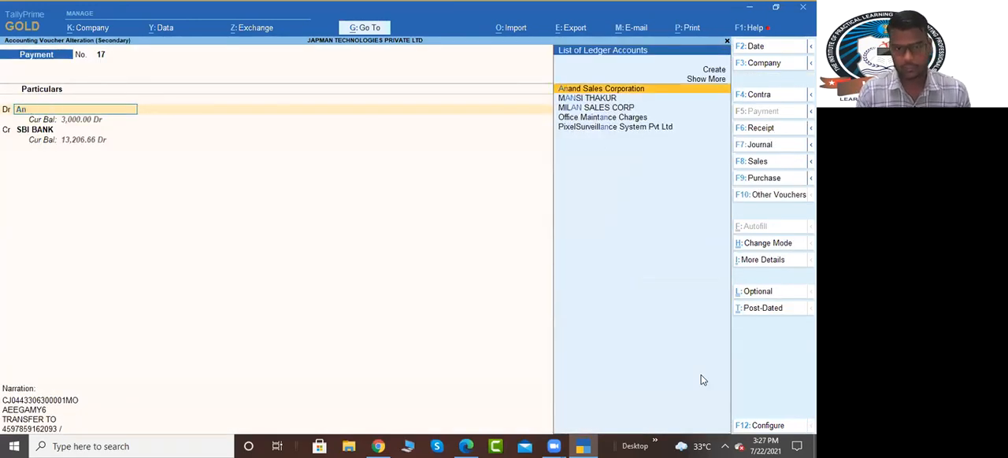
{"action": "key", "text": "Return"}
{"action": "key", "text": "Return"}
{"action": "key", "text": "Return"}
{"action": "key", "text": "Return"}
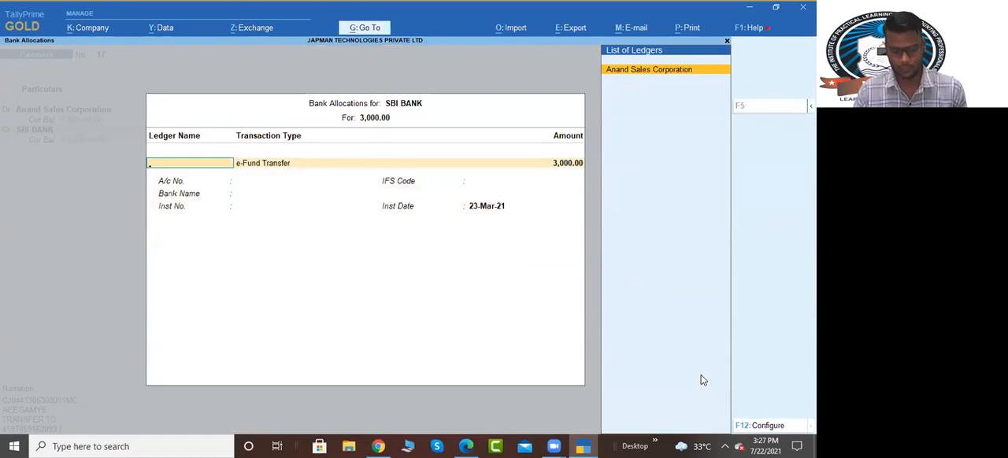
{"action": "key", "text": "ctrl+a"}
{"action": "key", "text": "ctrl+a"}
{"action": "key", "text": "Up"}
{"action": "key", "text": "Up"}
{"action": "key", "text": "Up"}
{"action": "key", "text": "Up"}
{"action": "key", "text": "Up"}
{"action": "key", "text": "Up"}
{"action": "key", "text": "Up"}
{"action": "key", "text": "Up"}
{"action": "key", "text": "Up"}
{"action": "key", "text": "Up"}
{"action": "key", "text": "Up"}
{"action": "key", "text": "Up"}
{"action": "key", "text": "Up"}
{"action": "key", "text": "Up"}
{"action": "key", "text": "Up"}
{"action": "key", "text": "Up"}
{"action": "key", "text": "Up"}
{"action": "key", "text": "Up"}
{"action": "key", "text": "Up"}
{"action": "key", "text": "Up"}
{"action": "key", "text": "Up"}
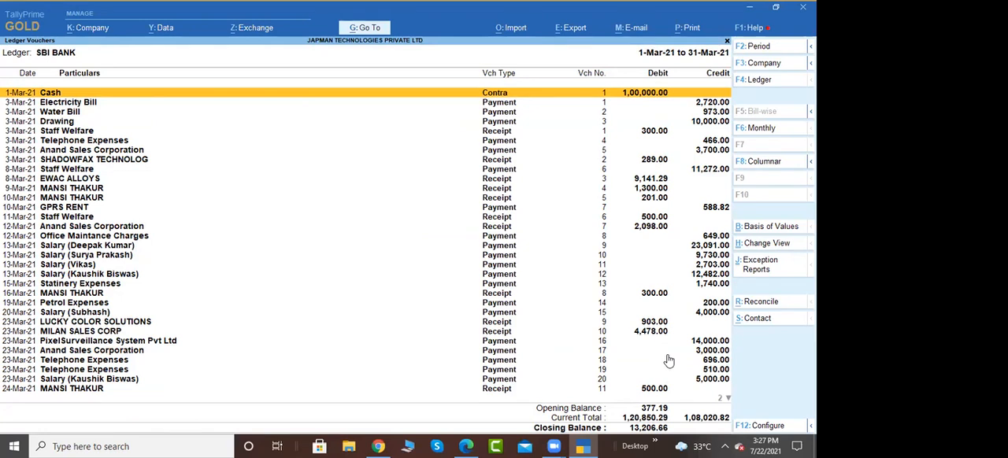
{"action": "left_click", "coordinate": [455, 446]}
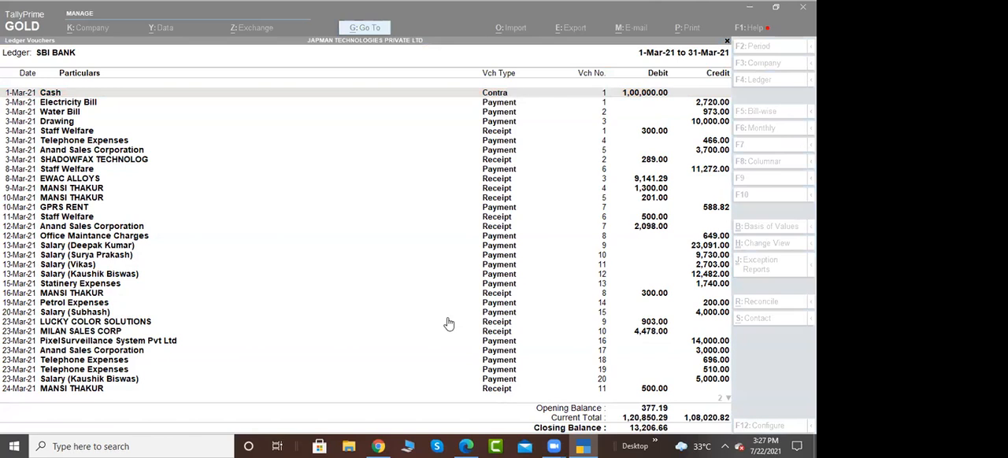
{"action": "left_click", "coordinate": [558, 264]}
Step: Open the Staff Welfare ledger and examine the details of its 11-Mar-21 receipt of 500.00
{"action": "key", "text": "Escape"}
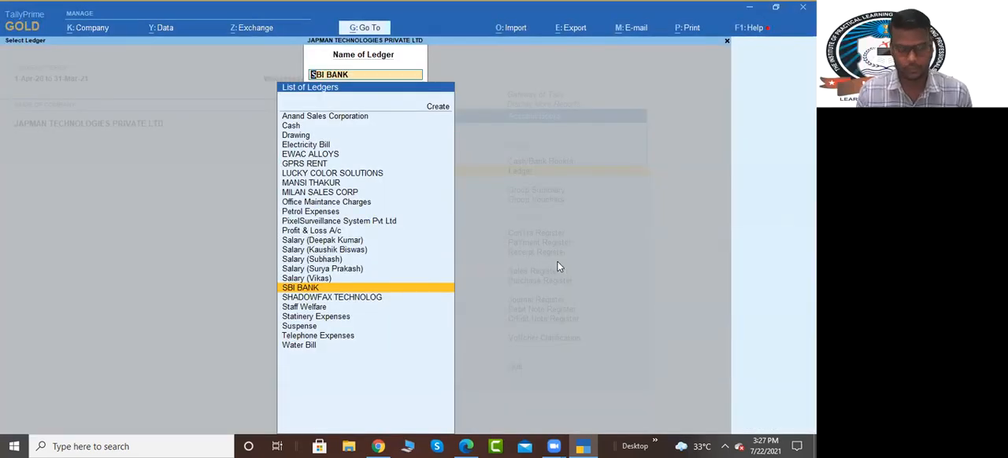
{"action": "type", "text": "St"}
{"action": "key", "text": "Down"}
{"action": "key", "text": "Down"}
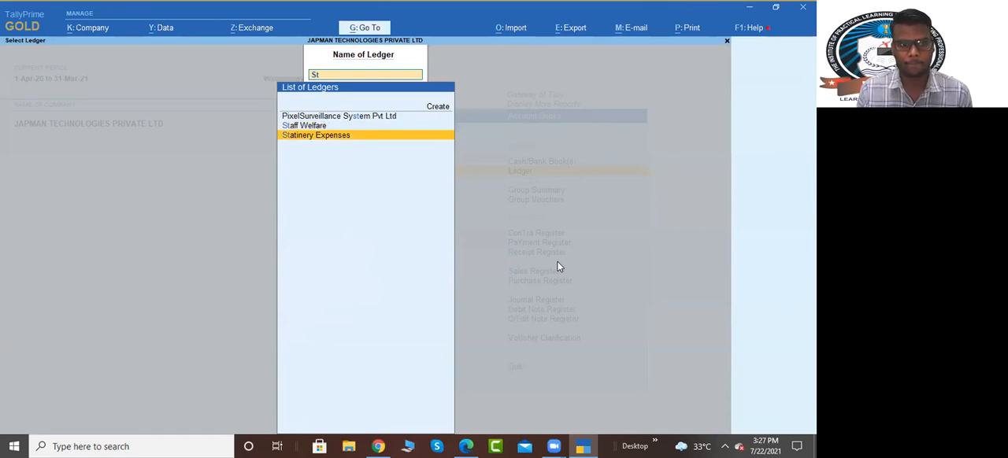
{"action": "key", "text": "Up"}
{"action": "key", "text": "Return"}
{"action": "key", "text": "Down"}
{"action": "key", "text": "Down"}
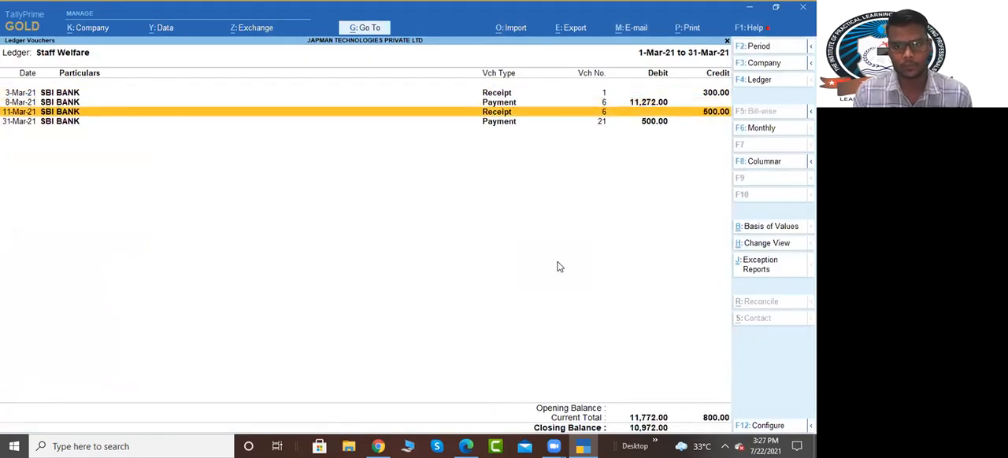
{"action": "key", "text": "Return"}
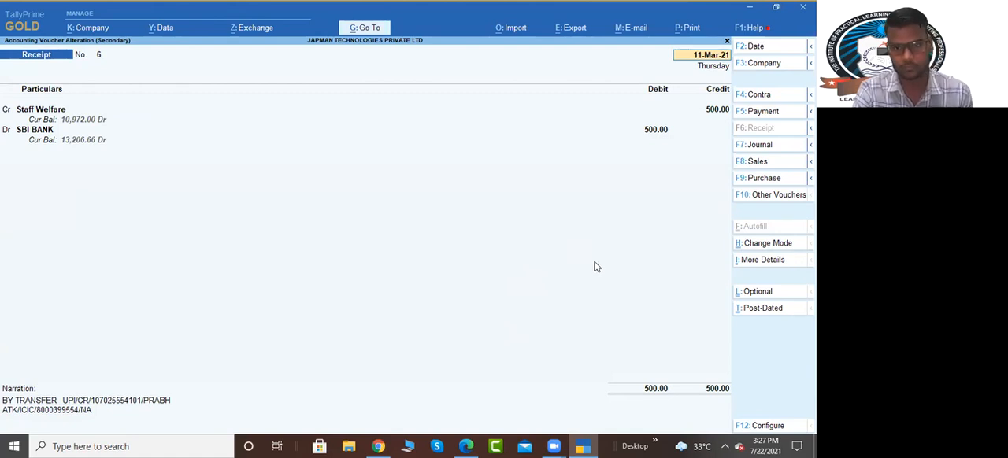
{"action": "key", "text": "Escape"}
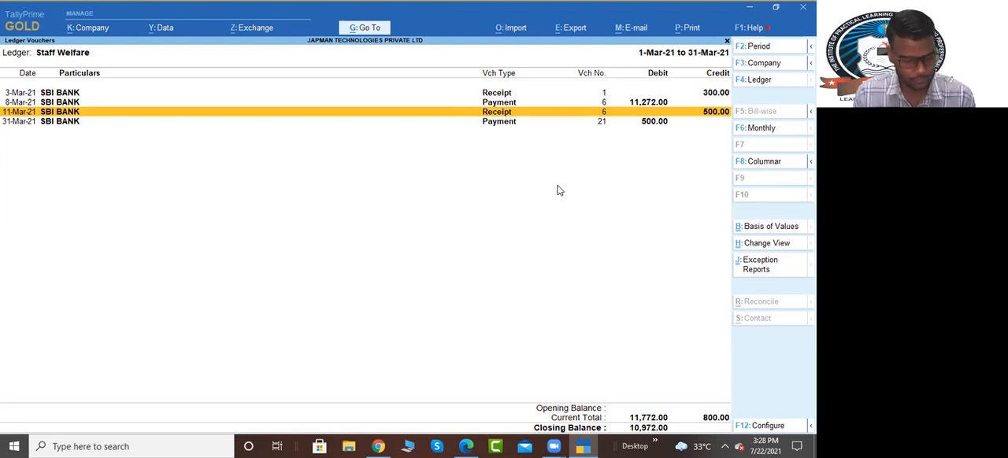
Step: Reassign the 11-Mar-21 Staff Welfare receipt of 500.00 to the individual's party ledger used for the other March receipts and save the voucher
{"action": "key", "text": "Return"}
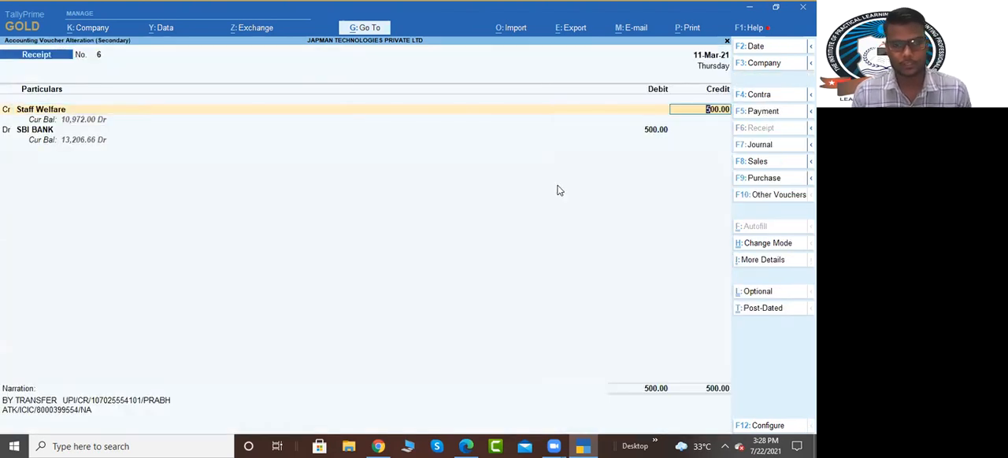
{"action": "key", "text": "BackSpace"}
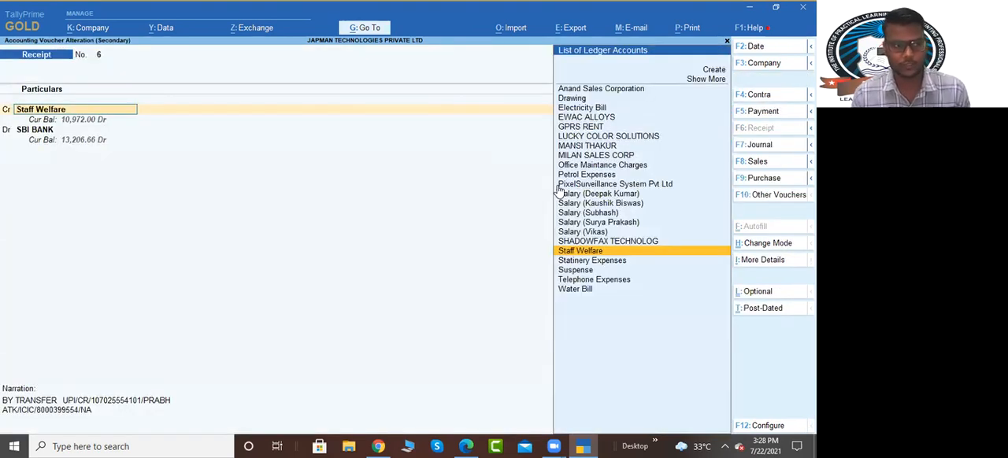
{"action": "type", "text": "man"}
{"action": "key", "text": "Return"}
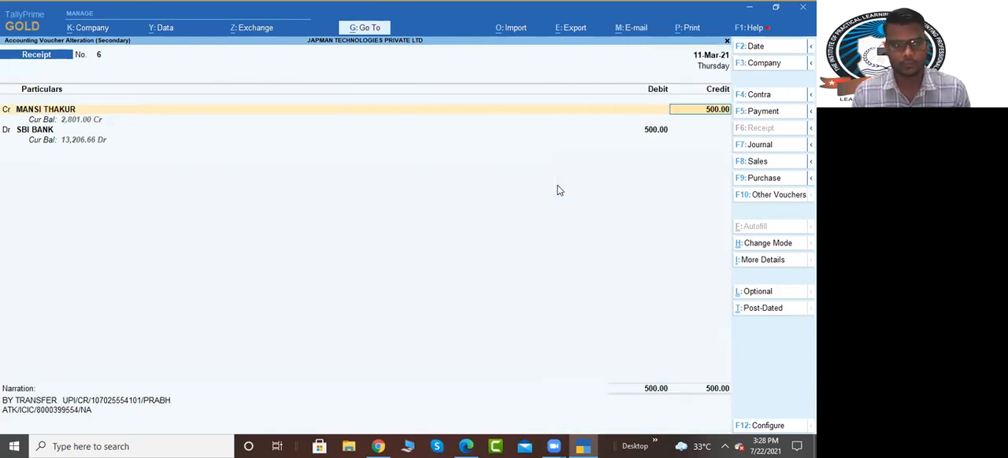
{"action": "key", "text": "ctrl+a"}
{"action": "key", "text": "ctrl+a"}
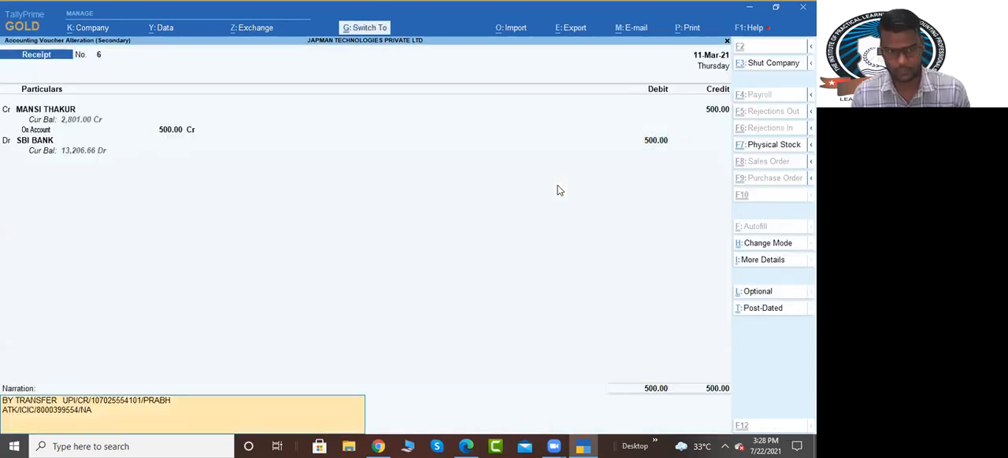
{"action": "key", "text": "ctrl+a"}
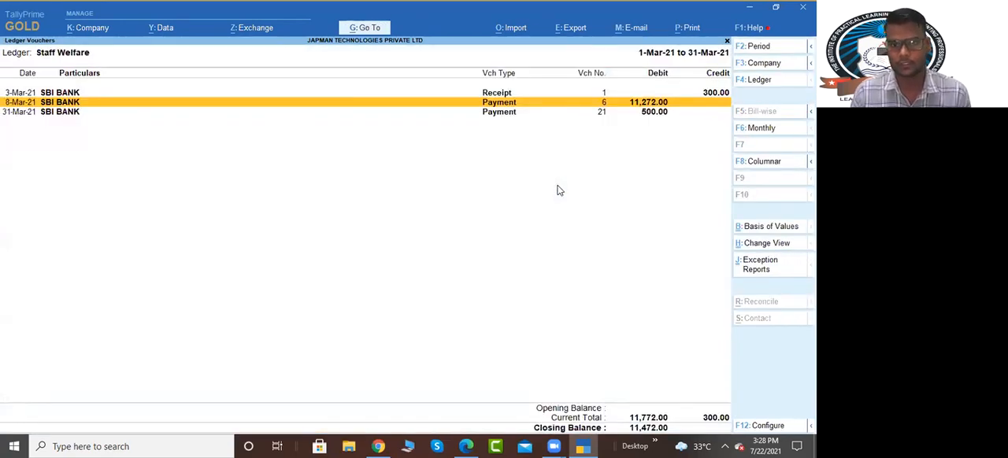
Step: Reassign the 3-Mar-21 Staff Welfare receipt of 300.00 to Suspense, save the voucher and close the ledger report
{"action": "key", "text": "Up"}
{"action": "key", "text": "Return"}
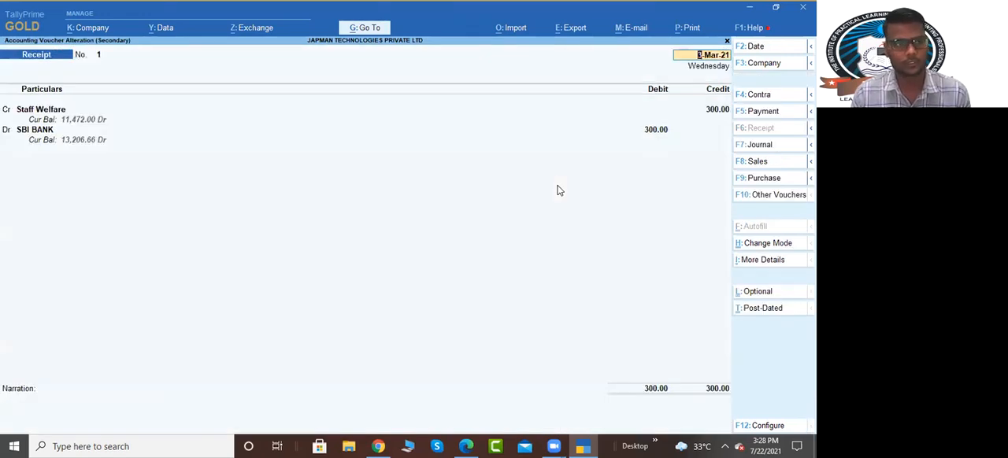
{"action": "key", "text": "Escape"}
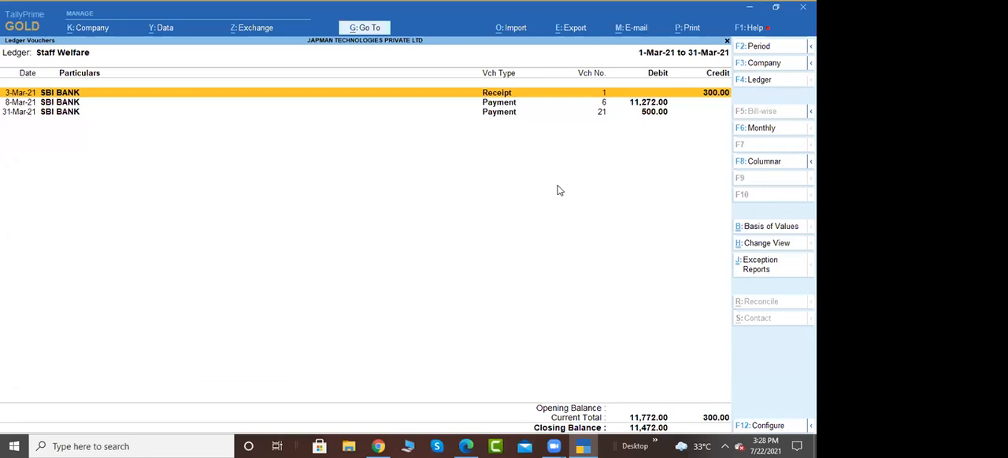
{"action": "key", "text": "Return"}
{"action": "key", "text": "Return"}
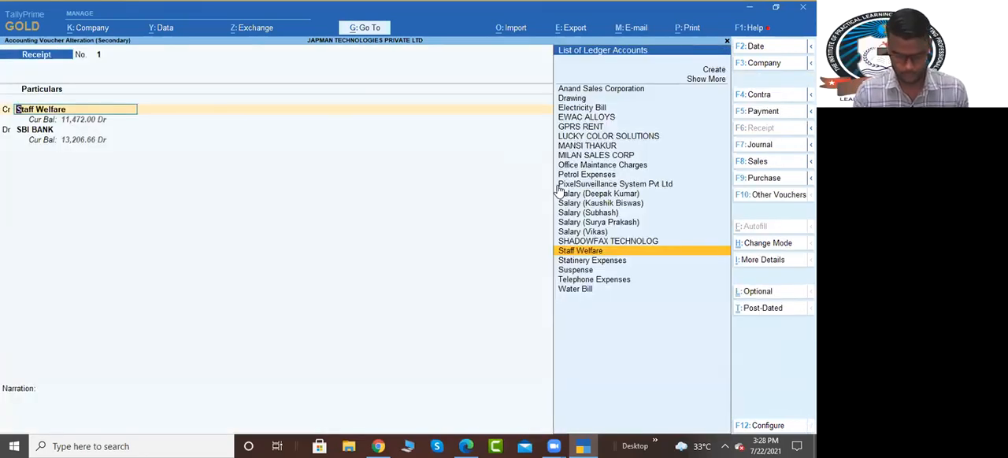
{"action": "type", "text": "Sus"}
{"action": "key", "text": "Return"}
{"action": "key", "text": "Return"}
{"action": "key", "text": "Return"}
{"action": "key", "text": "Return"}
{"action": "key", "text": "Return"}
{"action": "key", "text": "Return"}
{"action": "key", "text": "Escape"}
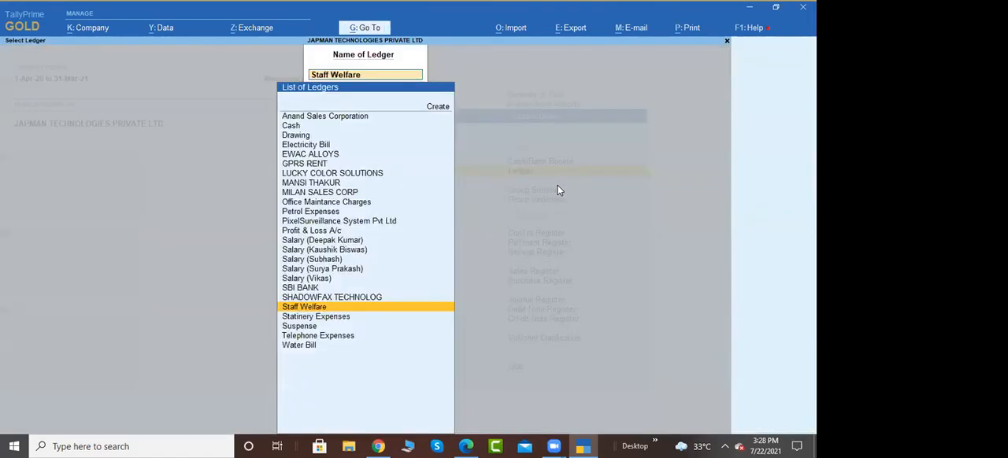
{"action": "key", "text": "Escape"}
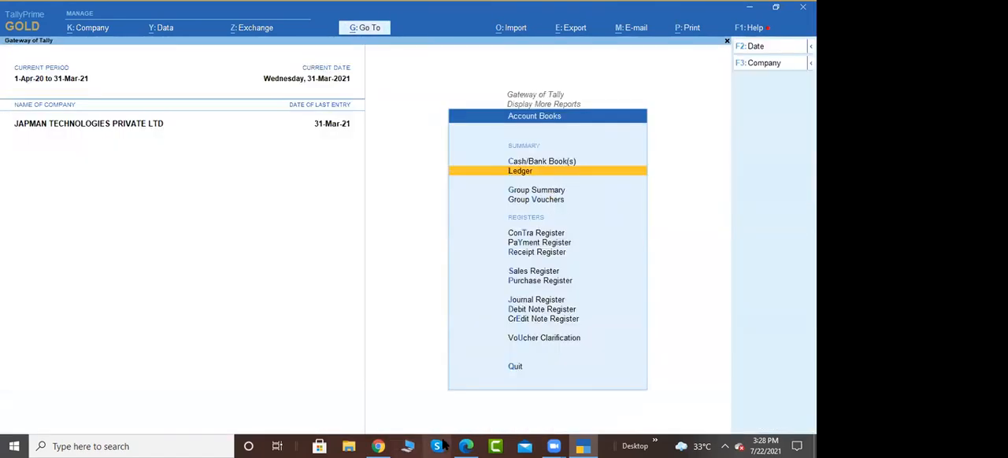
Step: Open the SBI BANK ledger and bring up its 3-Mar-21 Suspense receipt of 300.00 for alteration
{"action": "key", "text": "Return"}
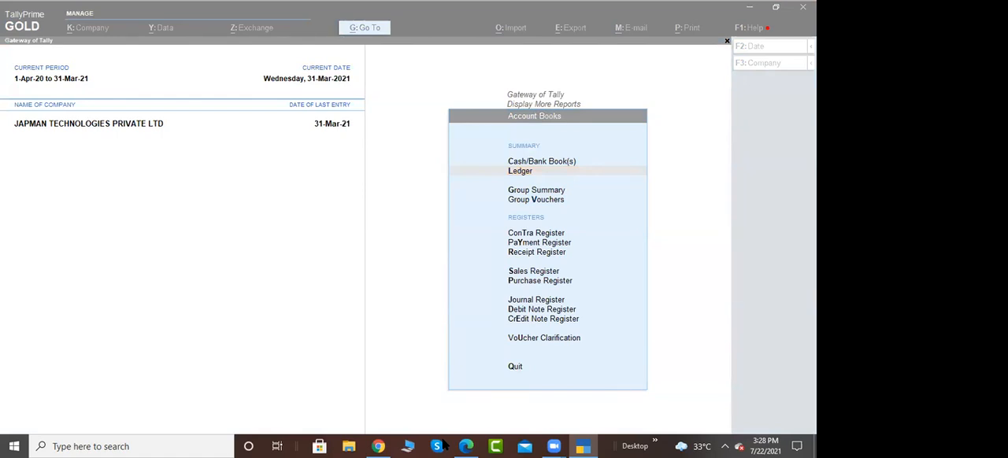
{"action": "left_click", "coordinate": [439, 218]}
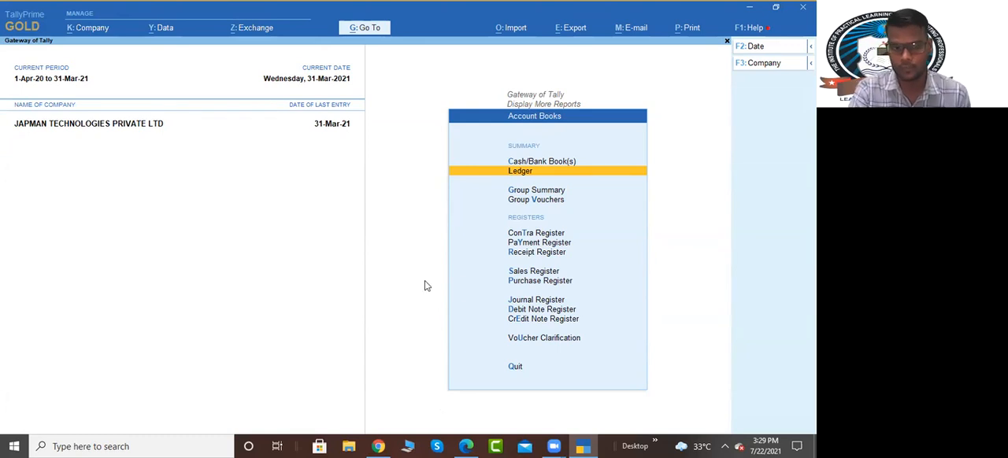
{"action": "left_click", "coordinate": [525, 174]}
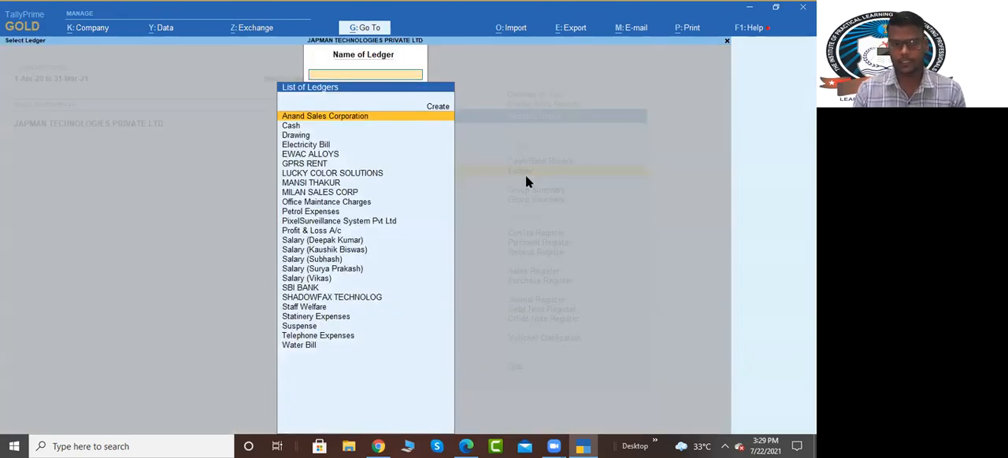
{"action": "type", "text": "Sb"}
{"action": "key", "text": "Return"}
{"action": "key", "text": "Down"}
{"action": "key", "text": "Down"}
{"action": "key", "text": "Down"}
{"action": "key", "text": "Down"}
{"action": "key", "text": "Down"}
{"action": "key", "text": "Down"}
{"action": "key", "text": "Down"}
{"action": "key", "text": "Down"}
{"action": "key", "text": "Down"}
{"action": "key", "text": "Down"}
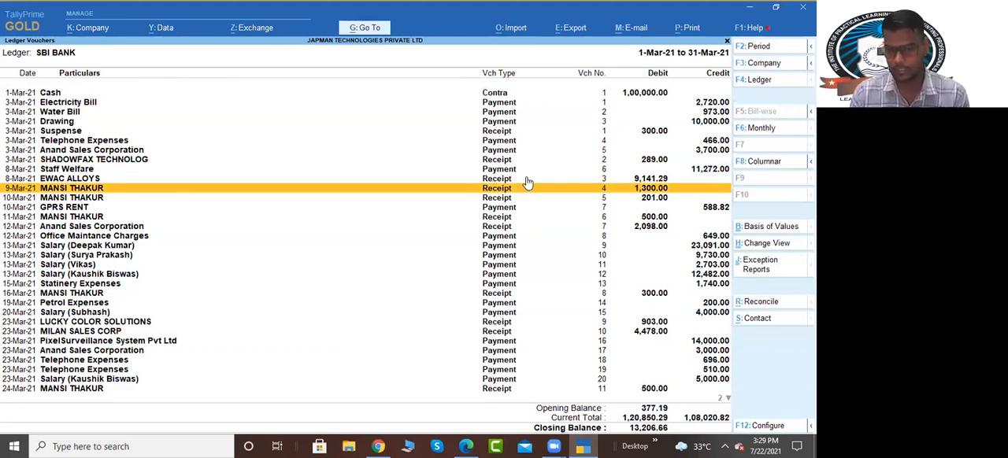
{"action": "key", "text": "Up"}
{"action": "key", "text": "Up"}
{"action": "key", "text": "Up"}
{"action": "key", "text": "Up"}
{"action": "key", "text": "Up"}
{"action": "key", "text": "Up"}
{"action": "key", "text": "Up"}
{"action": "key", "text": "Down"}
{"action": "key", "text": "Return"}
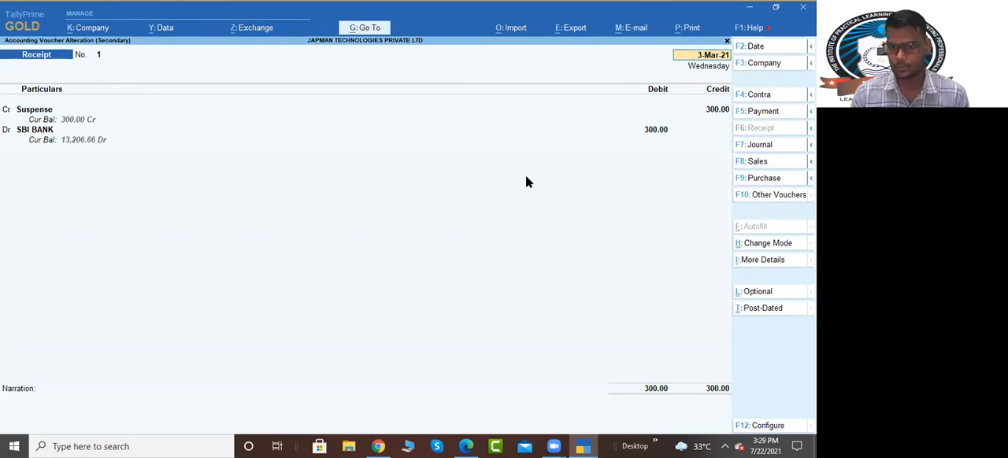
Step: Reassign the 3-Mar-21 Suspense receipt to a new Other Income ledger under Indirect Incomes, and save the voucher with its bank allocation
{"action": "key", "text": "Return"}
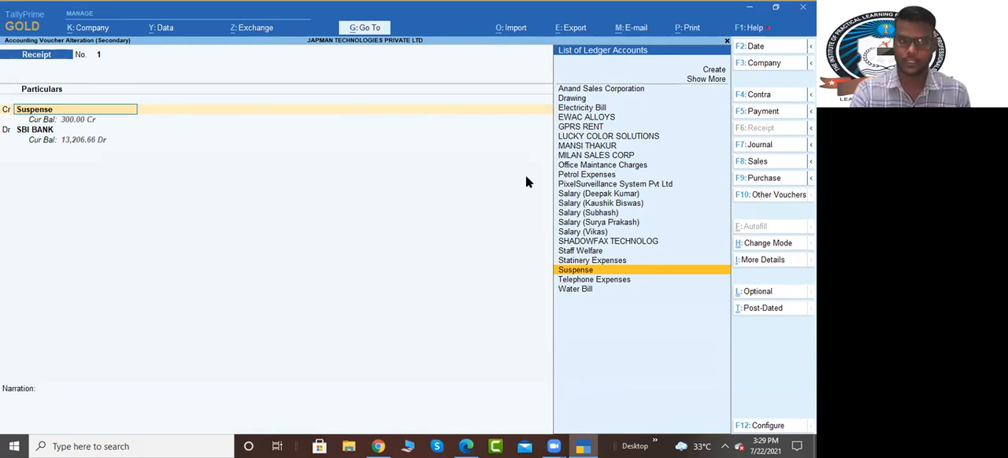
{"action": "key", "text": "ctrl"}
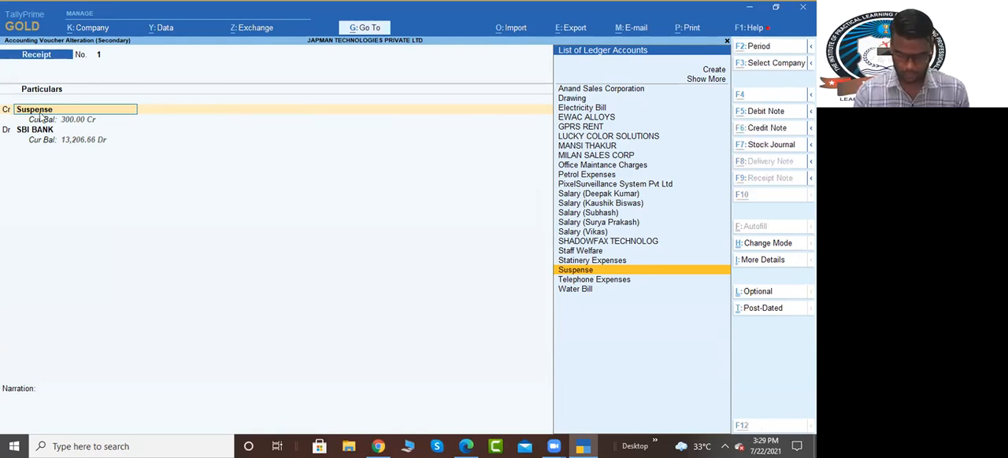
{"action": "key", "text": "alt+c"}
{"action": "type", "text": "Other Income"}
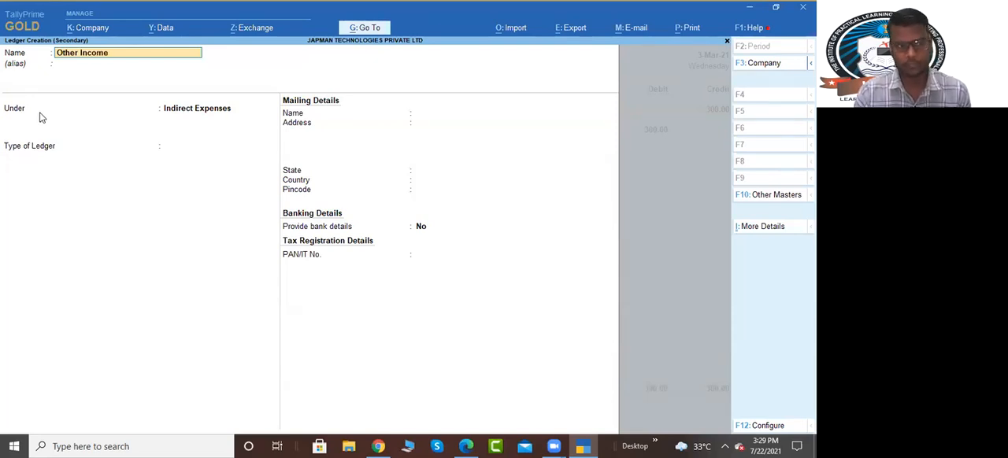
{"action": "key", "text": "Return"}
{"action": "key", "text": "Return"}
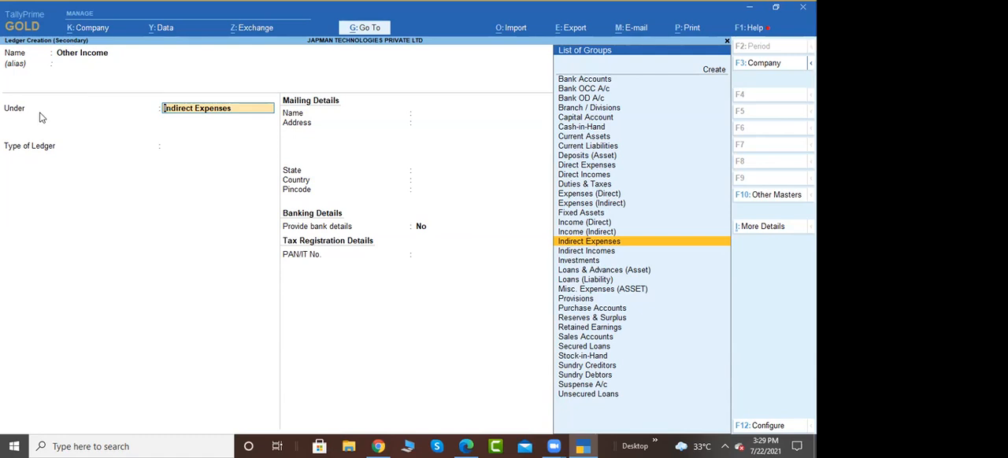
{"action": "type", "text": "Indi"}
{"action": "key", "text": "Down"}
{"action": "key", "text": "Down"}
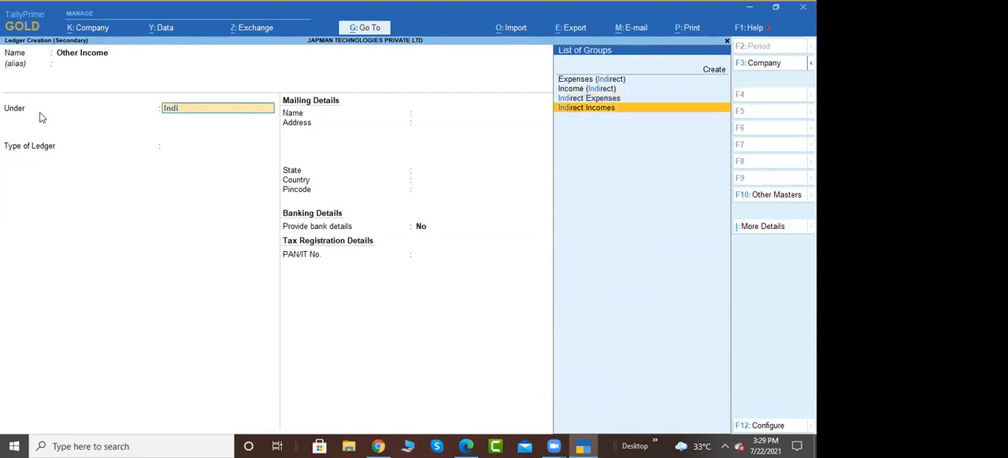
{"action": "key", "text": "Return"}
{"action": "key", "text": "ctrl+a"}
{"action": "key", "text": "ctrl+a"}
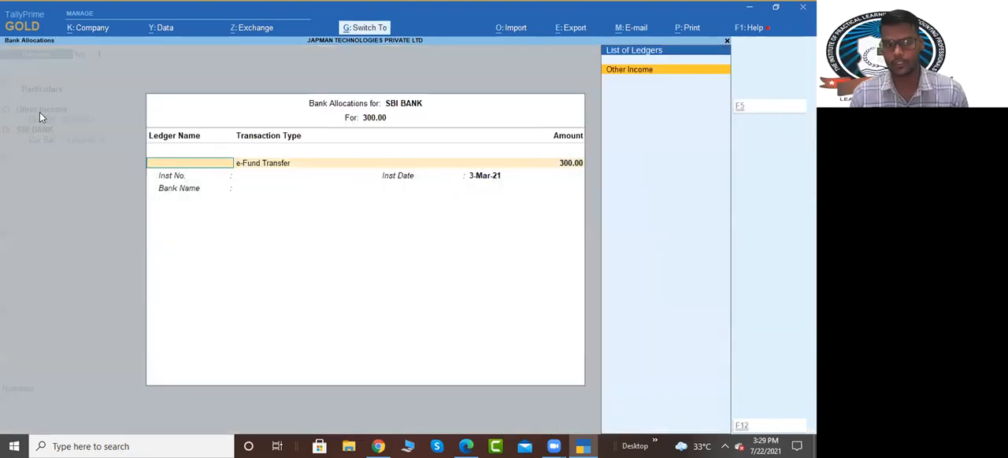
{"action": "key", "text": "ctrl+a"}
{"action": "key", "text": "ctrl+a"}
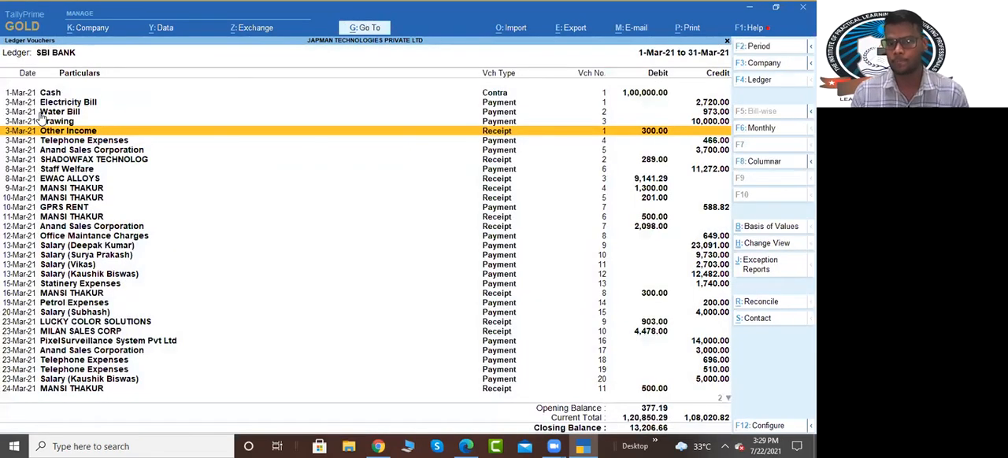
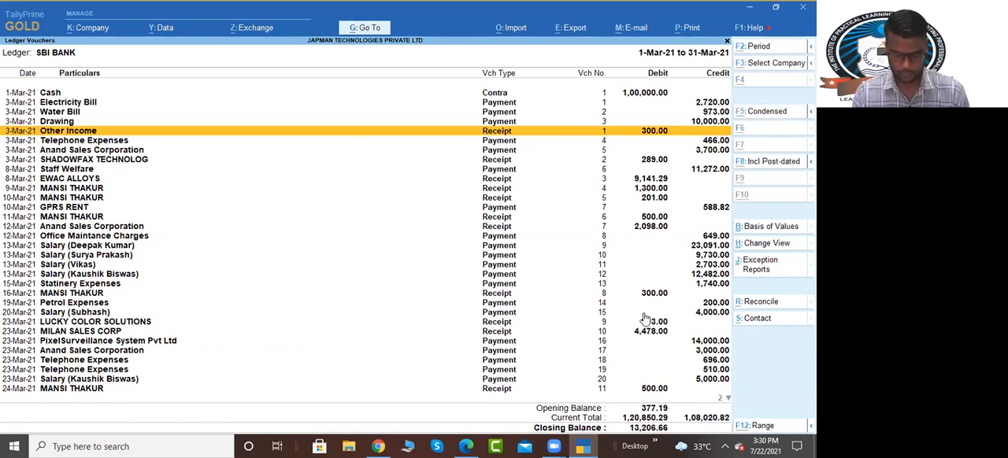
Step: View the bank reconciliation of the SBI BANK ledger and return to the Gateway of Tally
{"action": "key", "text": "alt+r"}
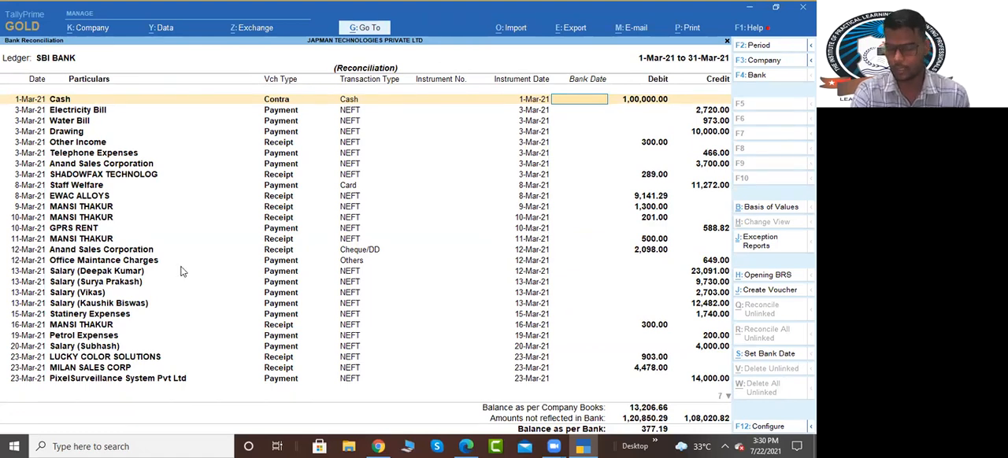
{"action": "key", "text": "Escape"}
{"action": "key", "text": "Escape"}
{"action": "key", "text": "Escape"}
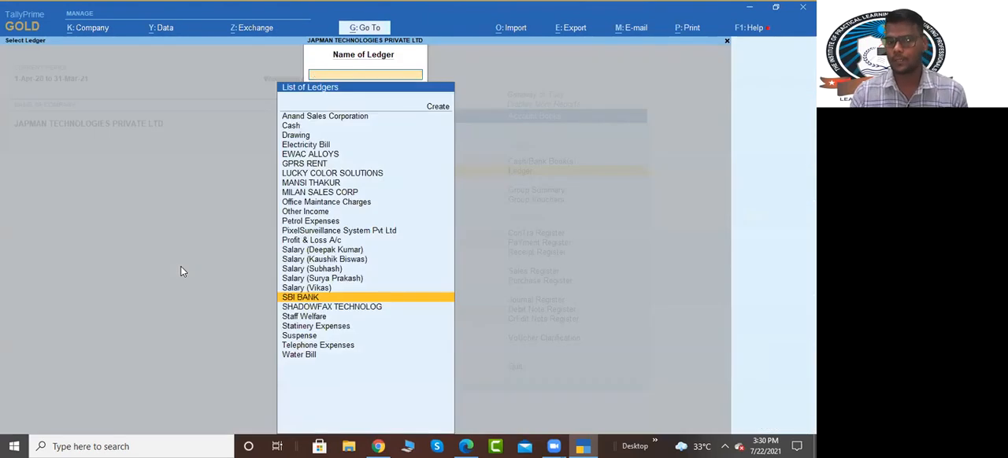
{"action": "key", "text": "Escape"}
{"action": "key", "text": "Escape"}
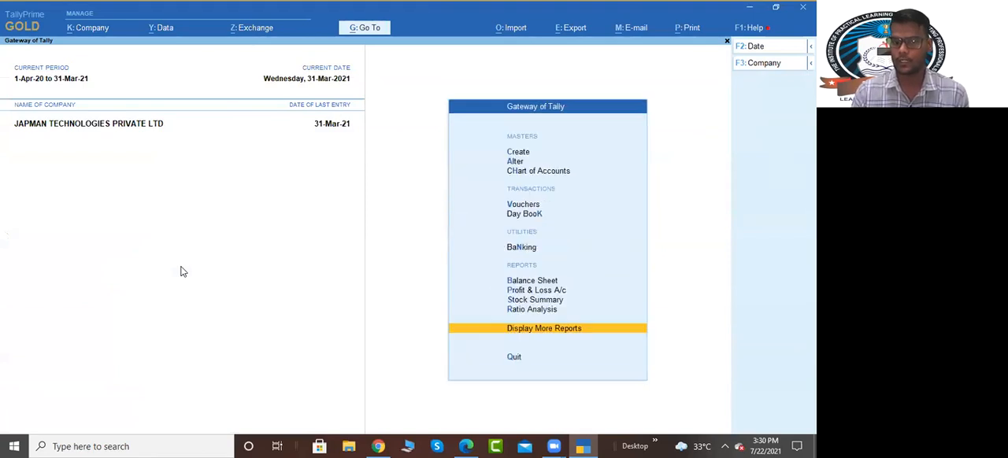
Step: Open the Bank Reconciliation for SBI BANK through the Banking utilities
{"action": "key", "text": "Up"}
{"action": "key", "text": "Up"}
{"action": "key", "text": "Up"}
{"action": "key", "text": "Up"}
{"action": "key", "text": "Up"}
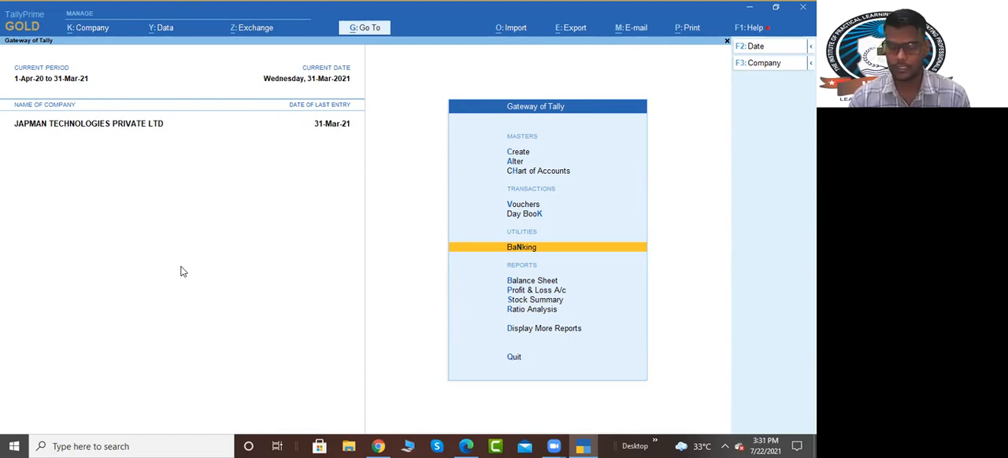
{"action": "key", "text": "Return"}
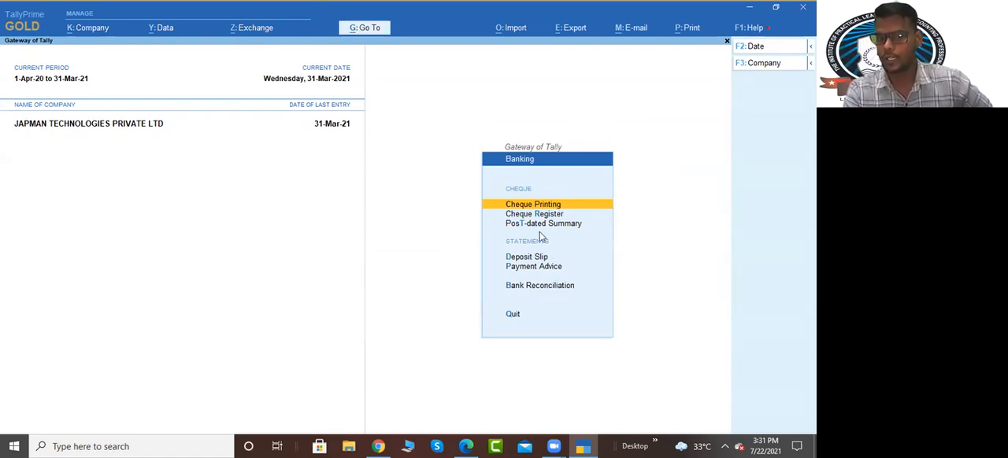
{"action": "key", "text": "Down"}
{"action": "key", "text": "Down"}
{"action": "key", "text": "Down"}
{"action": "key", "text": "Down"}
{"action": "key", "text": "Down"}
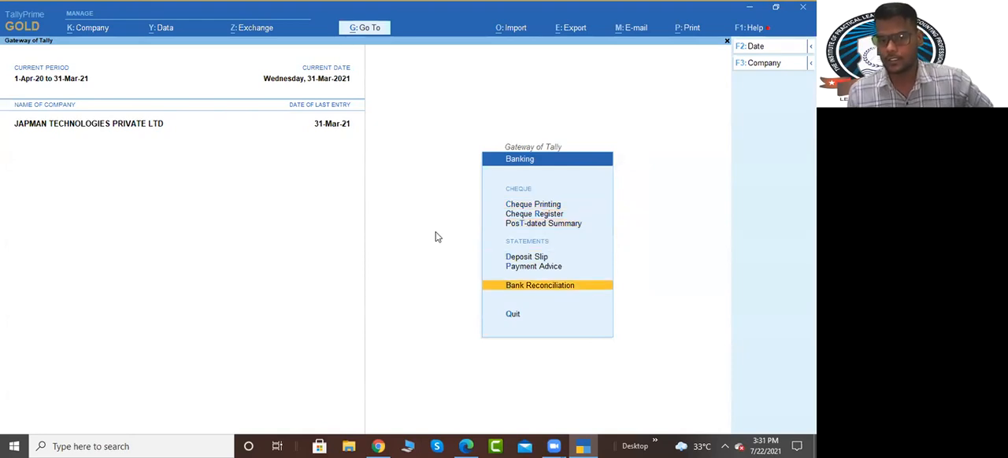
{"action": "key", "text": "Return"}
{"action": "key", "text": "Return"}
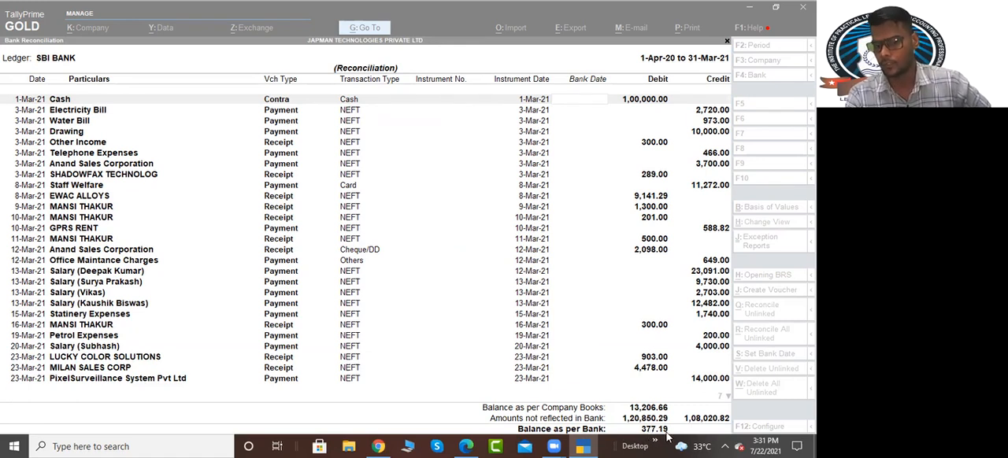
Step: Check the value dates in Bank Statement.pdf for the blank bank dates, and return to the SBI BANK reconciliation
{"action": "left_click", "coordinate": [583, 107]}
{"action": "key", "text": "Down"}
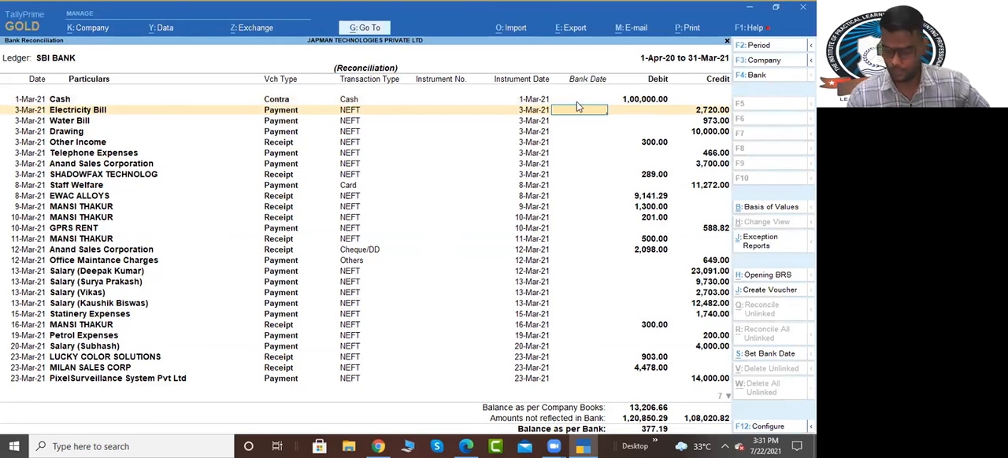
{"action": "key", "text": "Up"}
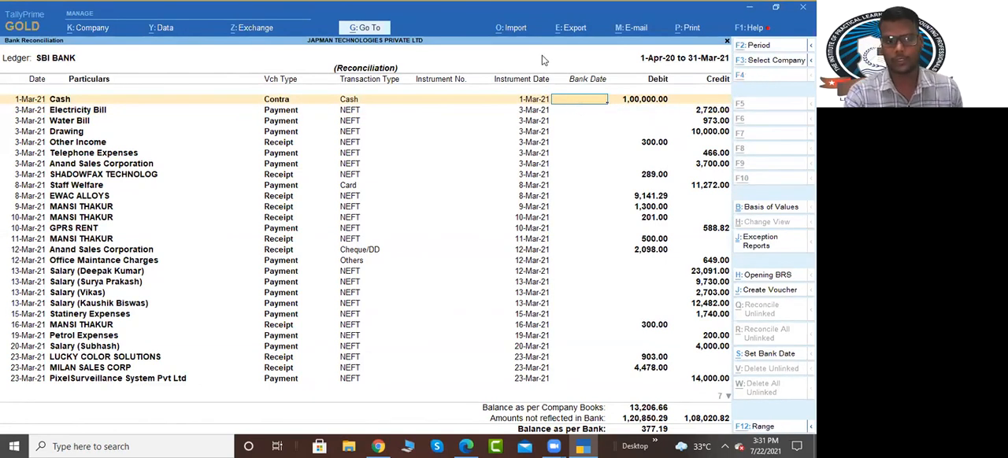
{"action": "key", "text": "alt+Tab"}
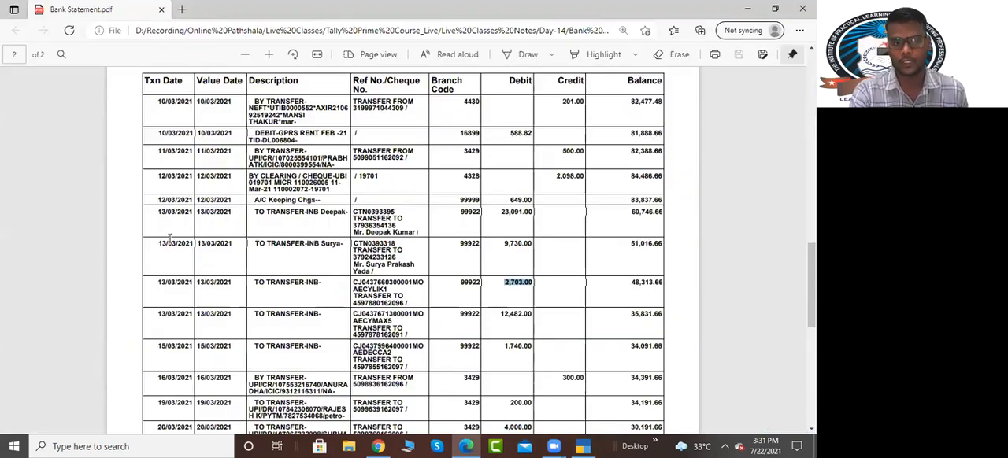
{"action": "scroll", "coordinate": [94, 205], "scroll_direction": "up", "scroll_amount": 3}
{"action": "left_click_drag", "start_coordinate": [158, 219], "coordinate": [233, 221]}
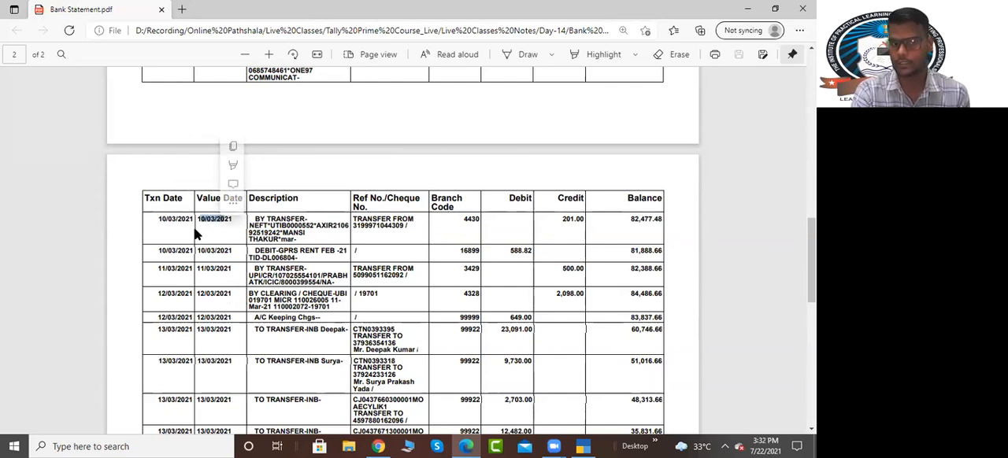
{"action": "key", "text": "alt+Tab"}
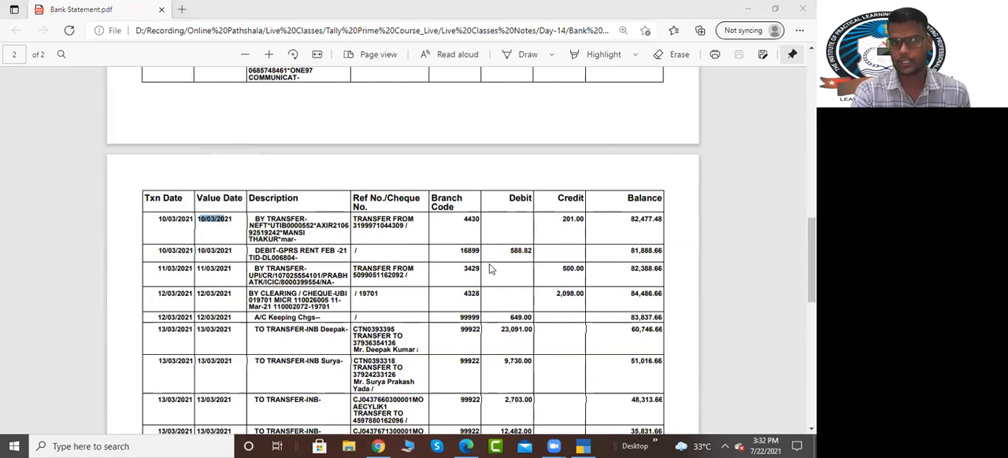
{"action": "key", "text": "alt+Tab"}
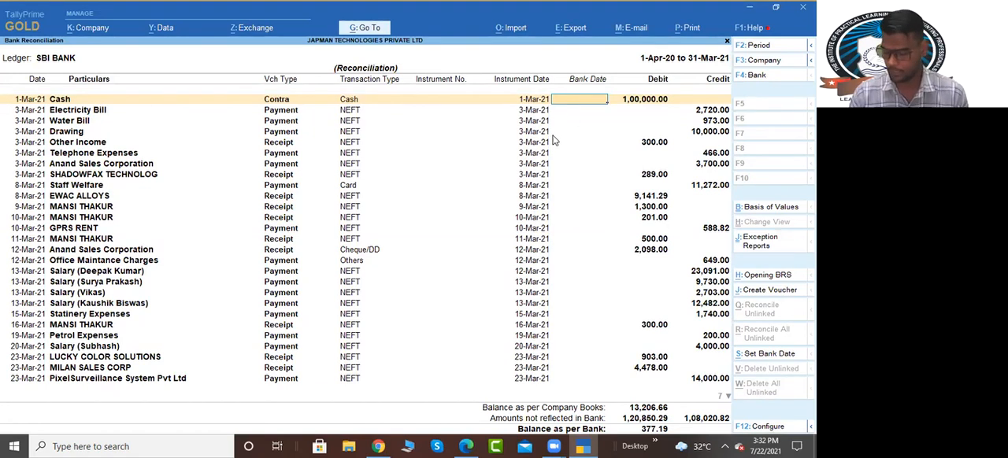
Step: Try setting the Cash contra's bank date to 1-Mar-21, check the Set Bank Date options, and leave the reconciliation without saving
{"action": "type", "text": "3"}
{"action": "key", "text": "Return"}
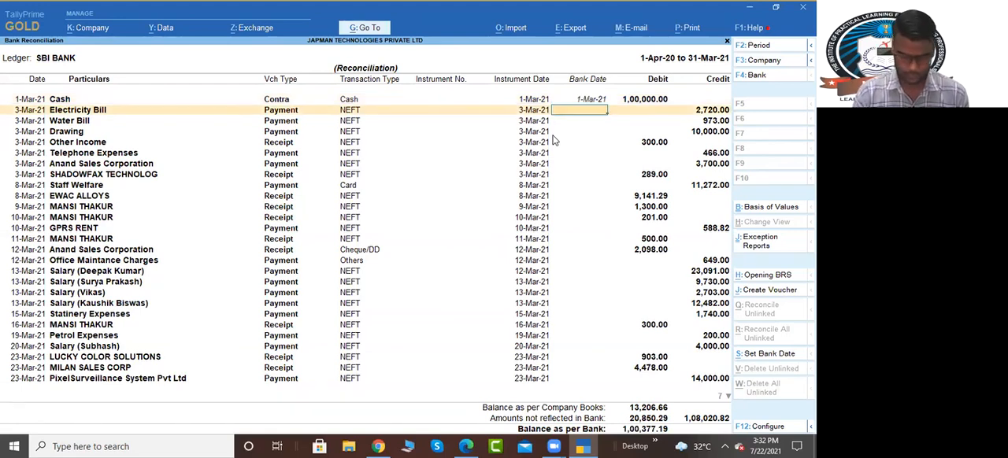
{"action": "key", "text": "alt+s"}
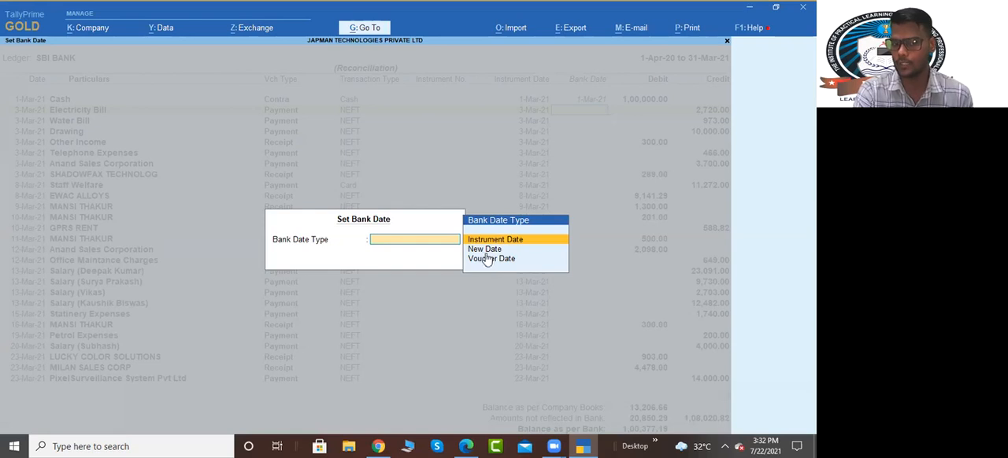
{"action": "left_click", "coordinate": [467, 446]}
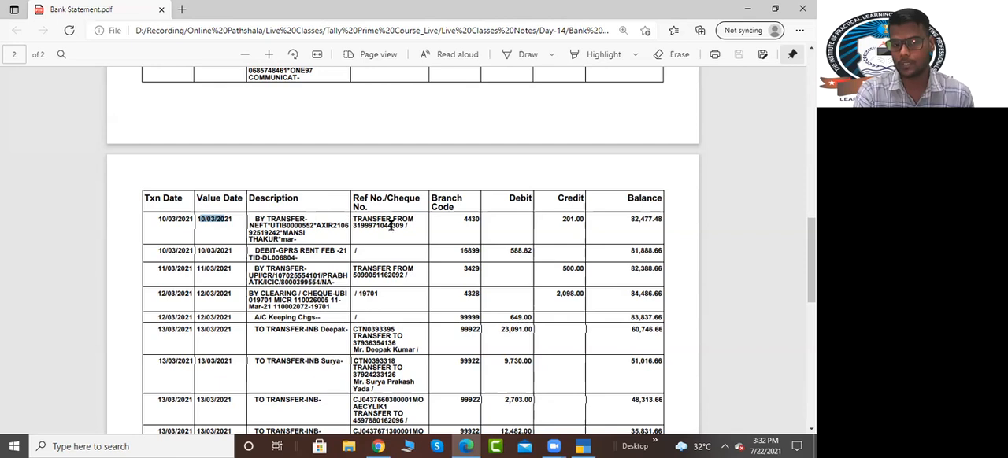
{"action": "left_click", "coordinate": [583, 447]}
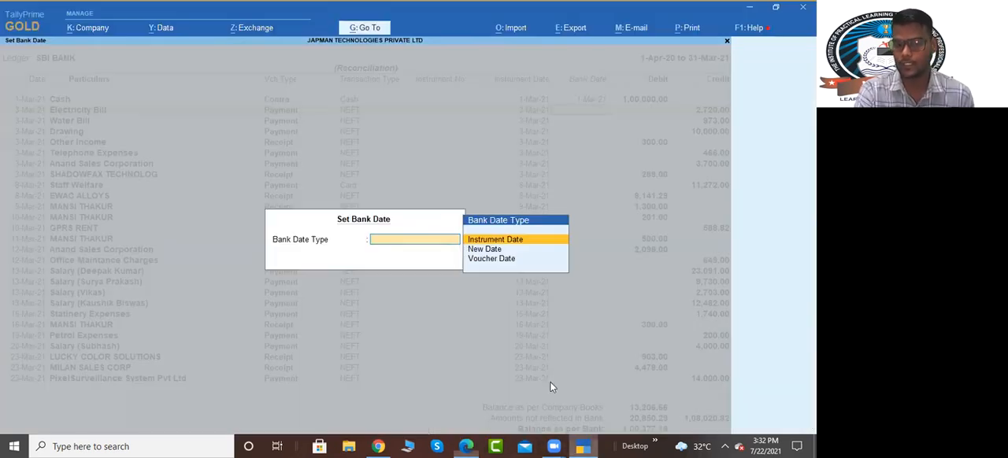
{"action": "left_click", "coordinate": [499, 245]}
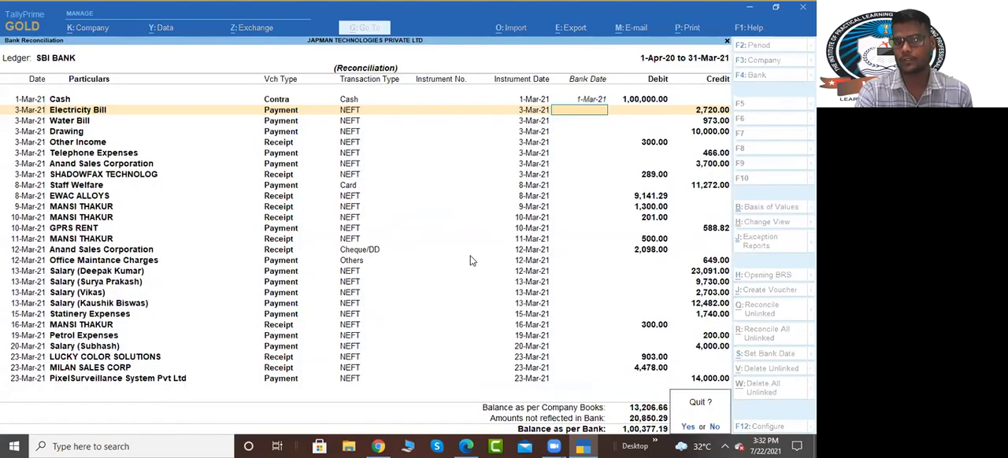
{"action": "key", "text": "ctrl+a"}
{"action": "key", "text": "Return"}
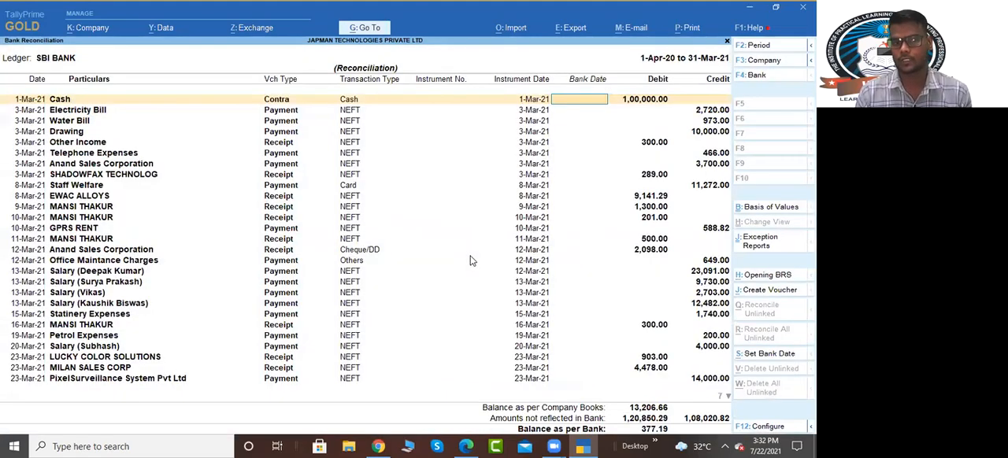
{"action": "key", "text": "Escape"}
{"action": "key", "text": "Escape"}
{"action": "key", "text": "Escape"}
{"action": "key", "text": "Escape"}
{"action": "key", "text": "Escape"}
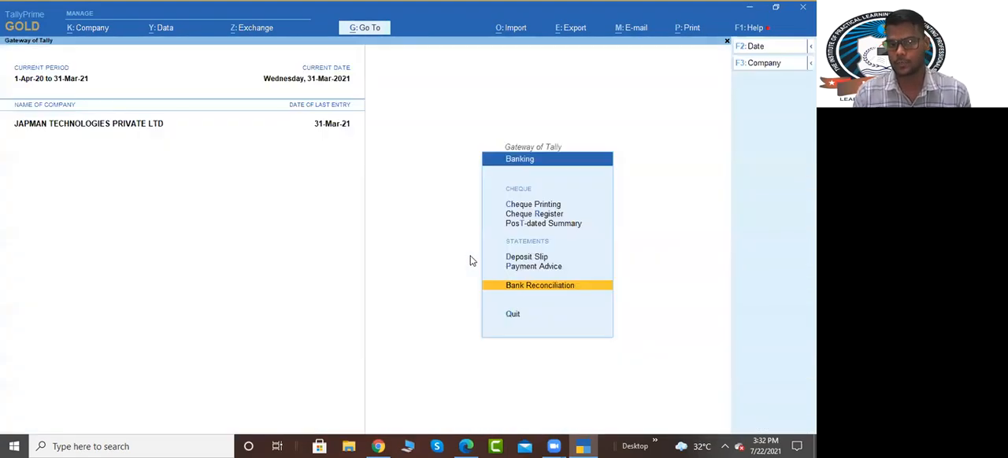
Step: Examine the bank allocation's instrument date in the 31-Mar-21 Staff Welfare payment of 500.00, and leave the voucher unchanged
{"action": "key", "text": "k"}
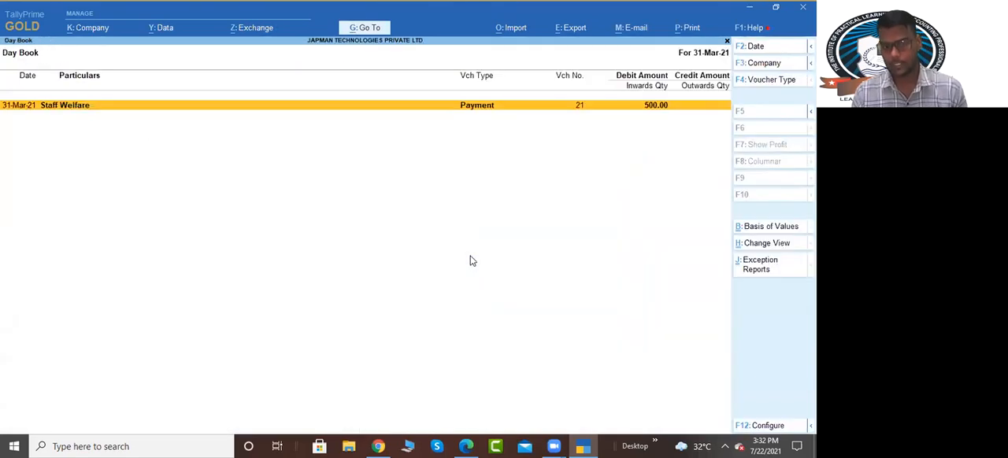
{"action": "key", "text": "Return"}
{"action": "key", "text": "Return"}
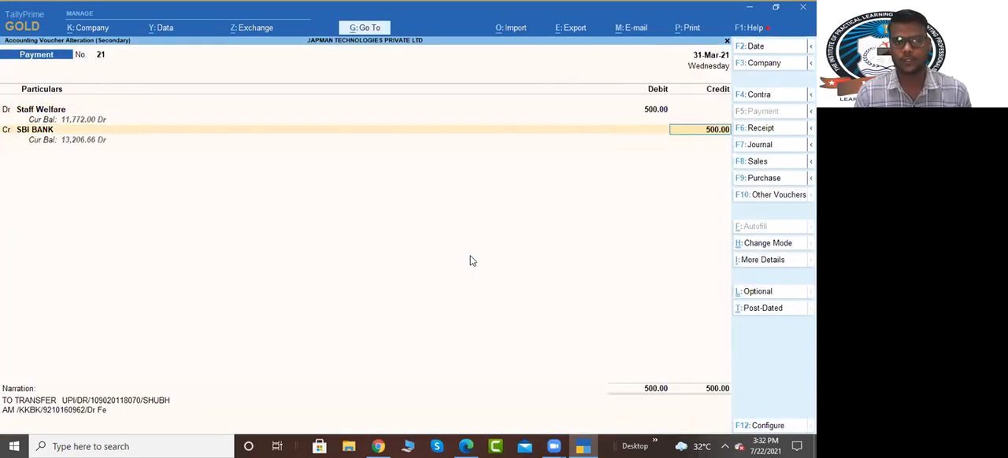
{"action": "key", "text": "Return"}
{"action": "key", "text": "Return"}
{"action": "key", "text": "Return"}
{"action": "key", "text": "Return"}
{"action": "key", "text": "Return"}
{"action": "key", "text": "Return"}
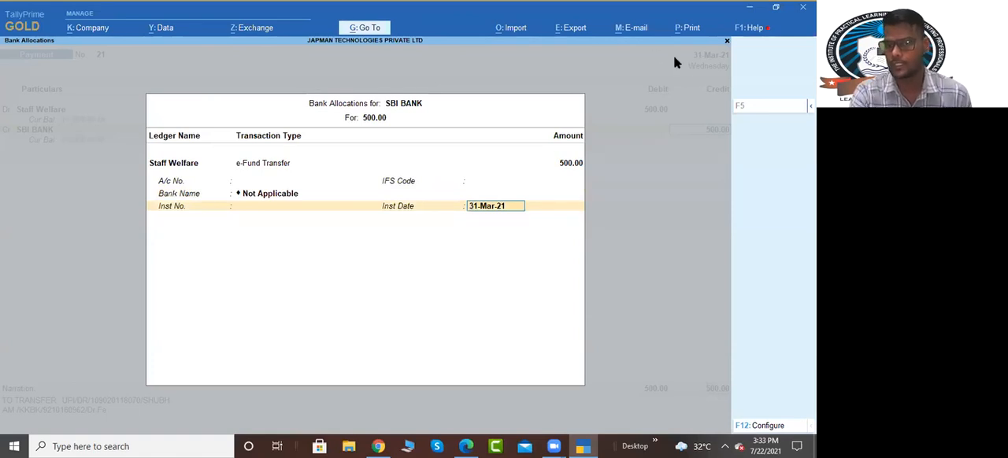
{"action": "key", "text": "BackSpace"}
{"action": "key", "text": "Escape"}
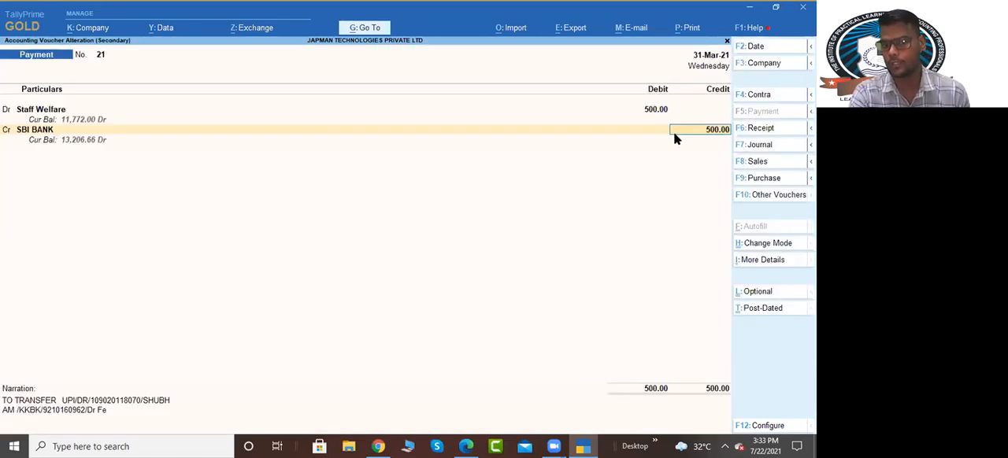
{"action": "key", "text": "Escape"}
{"action": "key", "text": "y"}
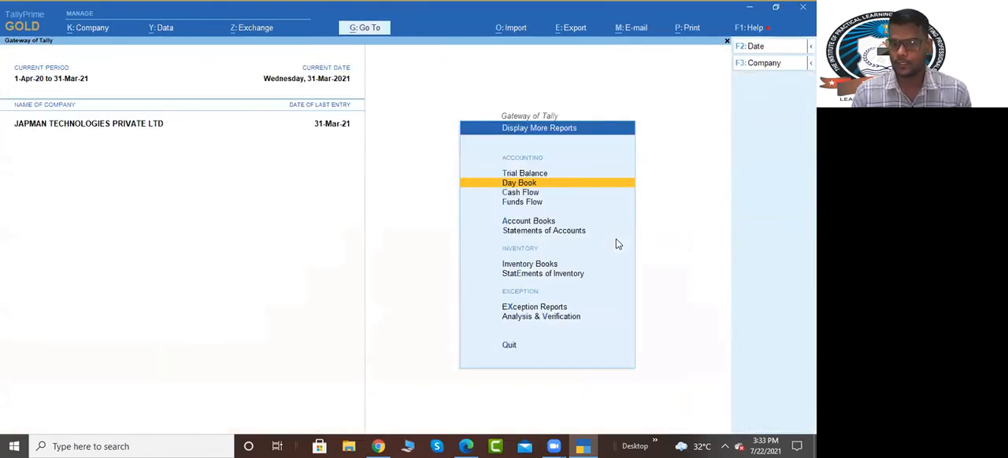
Step: Return to the Banking utilities and bring up the SBI BANK reconciliation again
{"action": "key", "text": "Escape"}
{"action": "key", "text": "Down"}
{"action": "key", "text": "Up"}
{"action": "key", "text": "Up"}
{"action": "key", "text": "Up"}
{"action": "key", "text": "Up"}
{"action": "key", "text": "Up"}
{"action": "key", "text": "Up"}
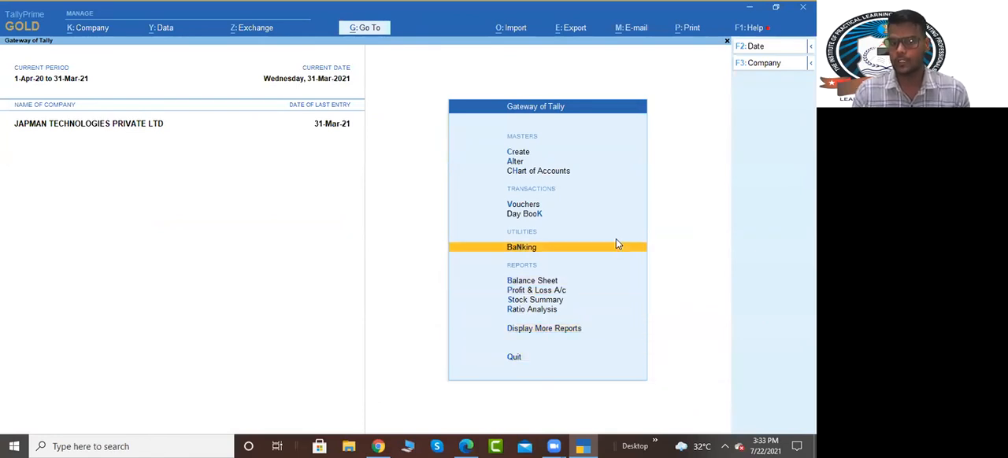
{"action": "key", "text": "Return"}
{"action": "key", "text": "Down"}
{"action": "key", "text": "Down"}
{"action": "key", "text": "Down"}
{"action": "key", "text": "Down"}
{"action": "key", "text": "Down"}
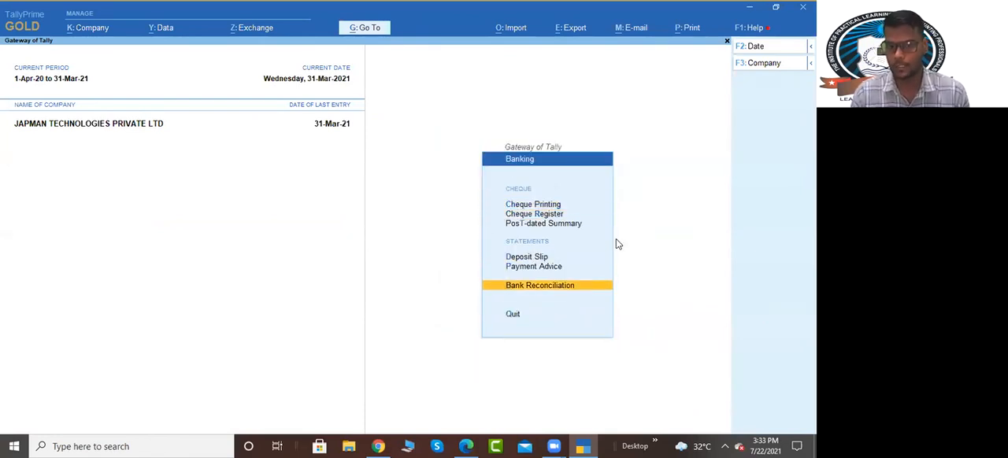
{"action": "key", "text": "Return"}
{"action": "key", "text": "Return"}
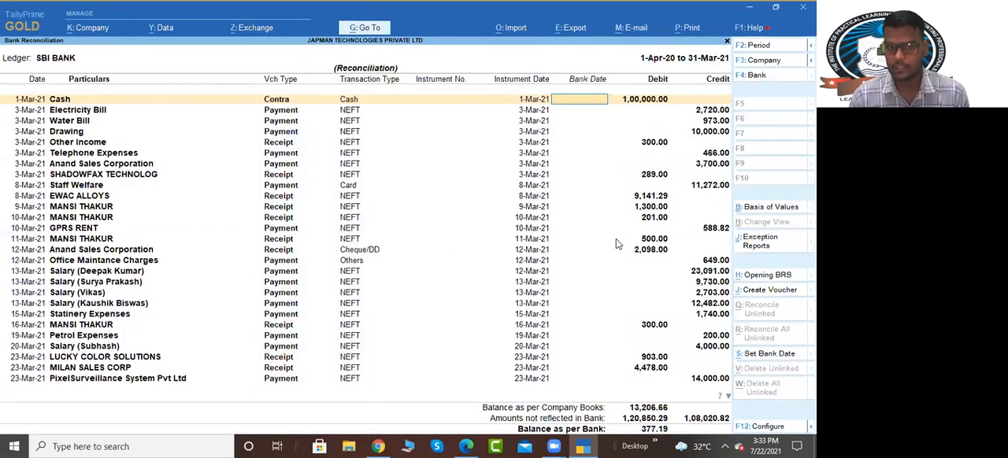
Step: Set the bank dates of all SBI BANK entries in the reconciliation to their Voucher Date
{"action": "key", "text": "alt"}
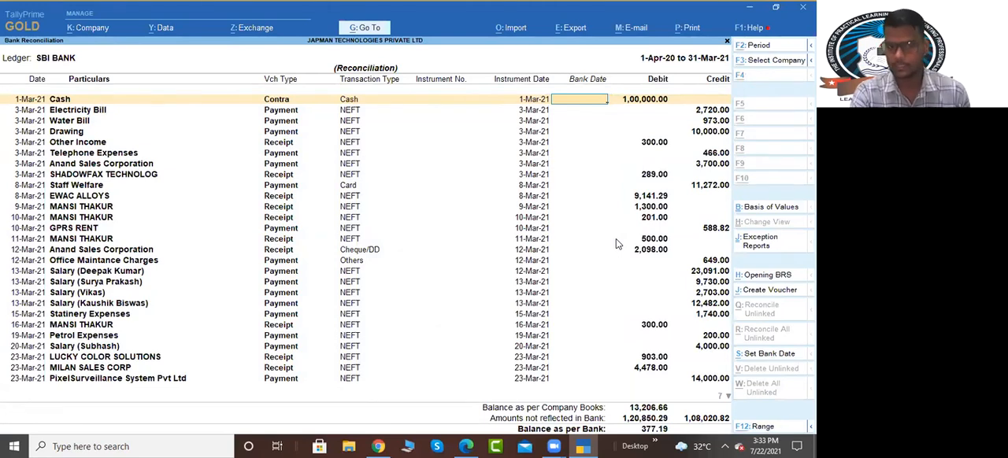
{"action": "key", "text": "alt+s"}
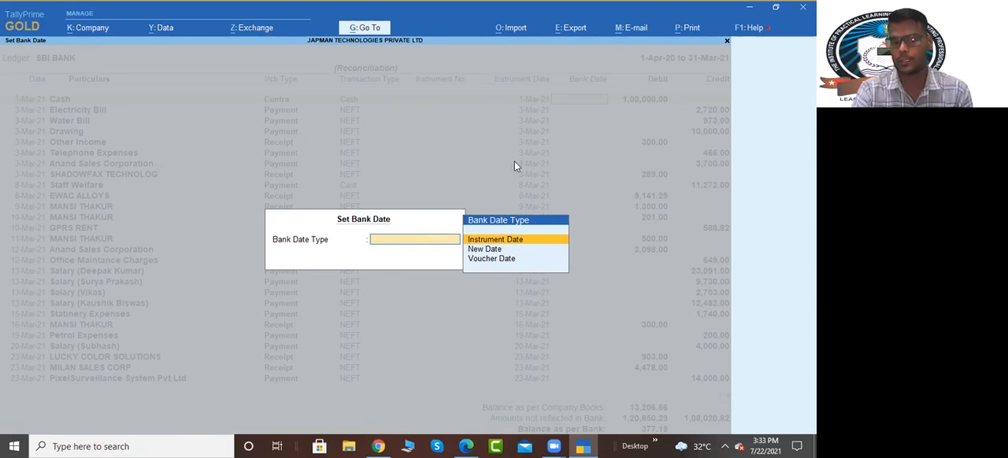
{"action": "key", "text": "Down"}
{"action": "key", "text": "Down"}
{"action": "key", "text": "Return"}
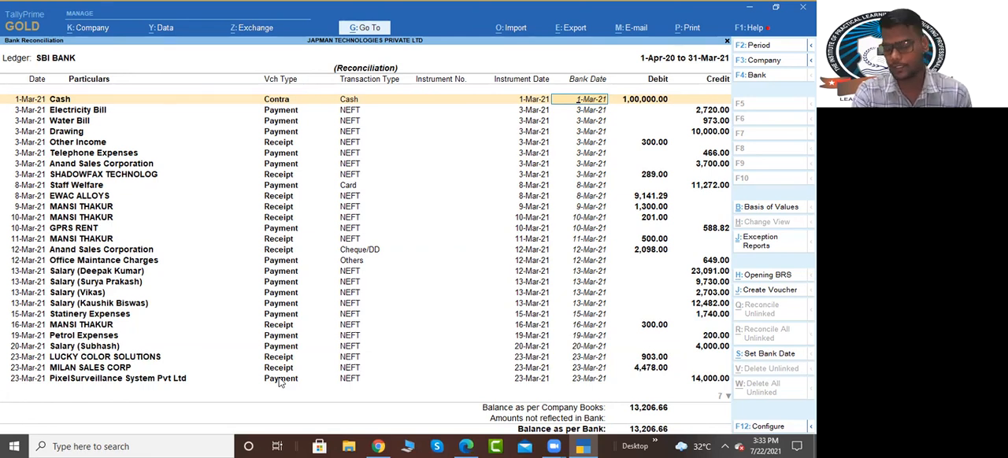
Step: Accept the bank dates and save the SBI BANK reconciliation
{"action": "key", "text": "Escape"}
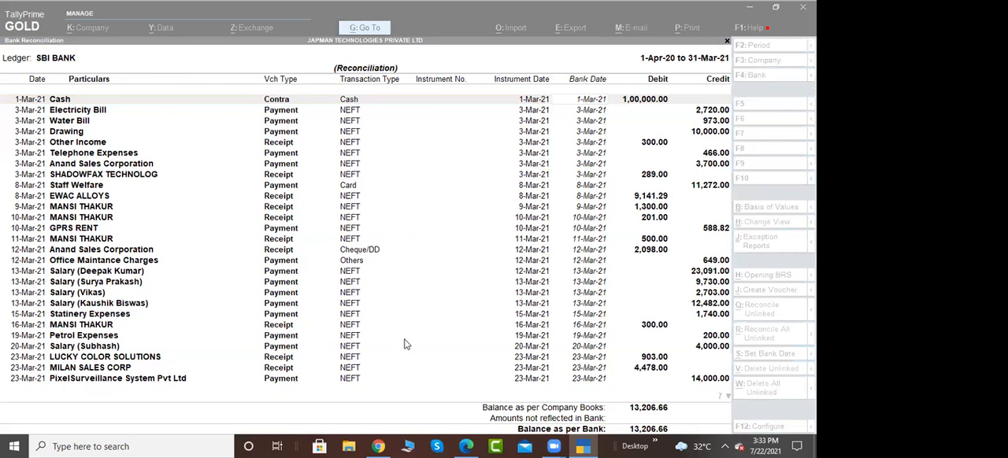
{"action": "left_click", "coordinate": [647, 277]}
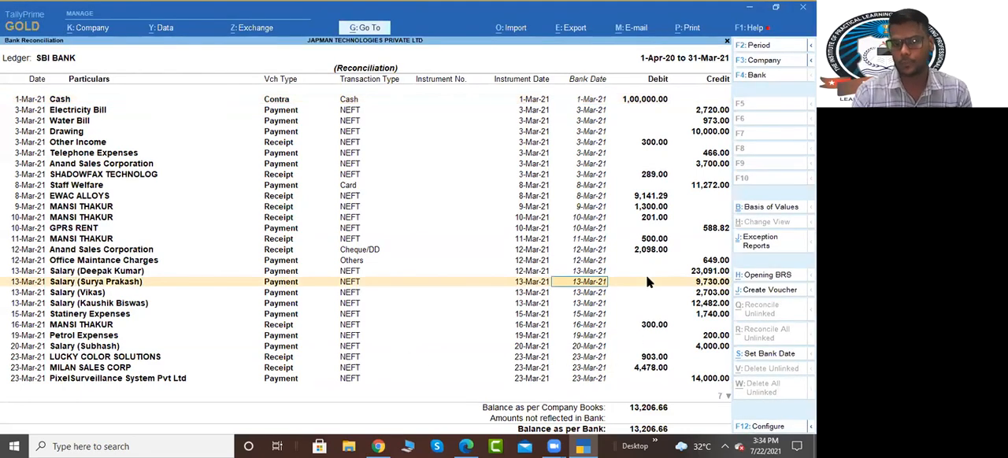
{"action": "key", "text": "Down"}
{"action": "key", "text": "Return"}
{"action": "key", "text": "Return"}
{"action": "key", "text": "Return"}
{"action": "key", "text": "ctrl+a"}
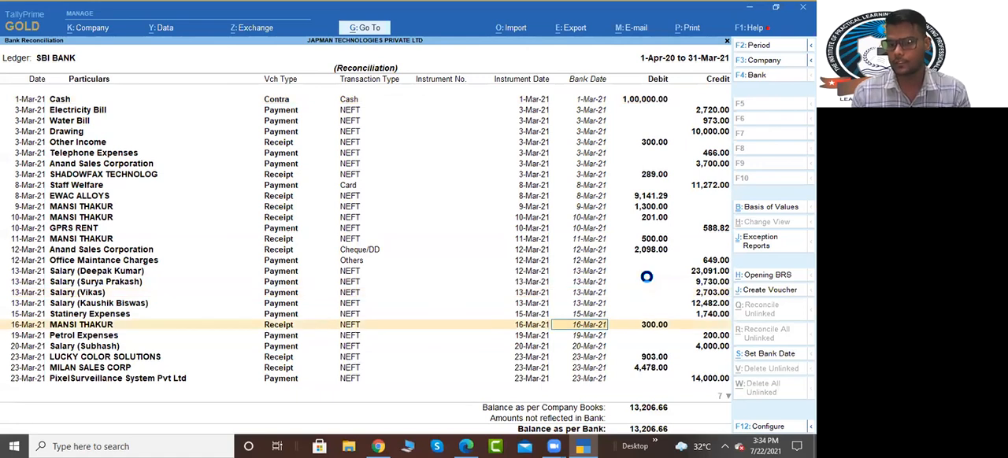
{"action": "key", "text": "Return"}
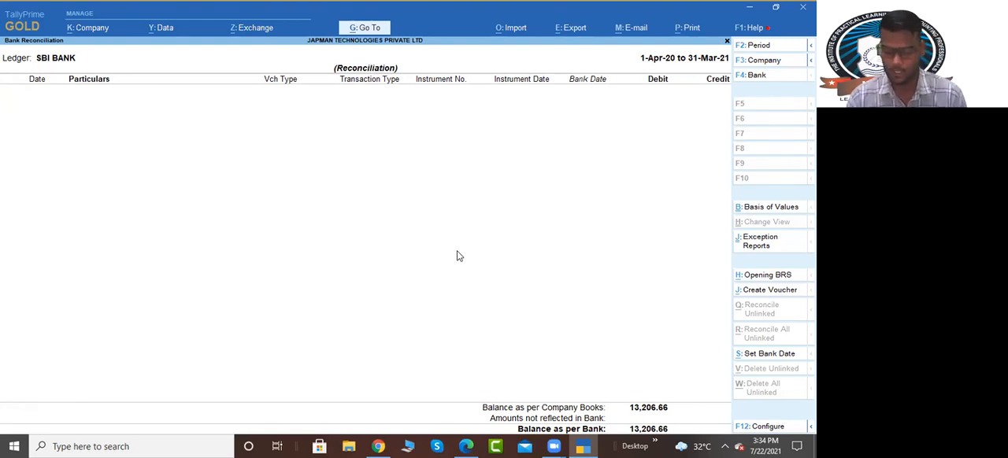
Step: Leave the SBI BANK reconciliation and the Banking utilities, returning to the Gateway of Tally
{"action": "key", "text": "Escape"}
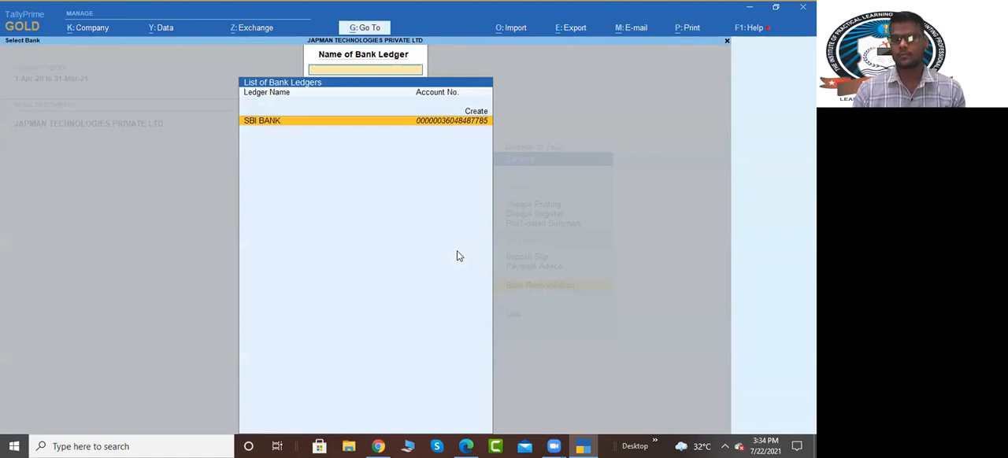
{"action": "key", "text": "Escape"}
{"action": "key", "text": "Escape"}
{"action": "key", "text": "Escape"}
{"action": "key", "text": "Escape"}
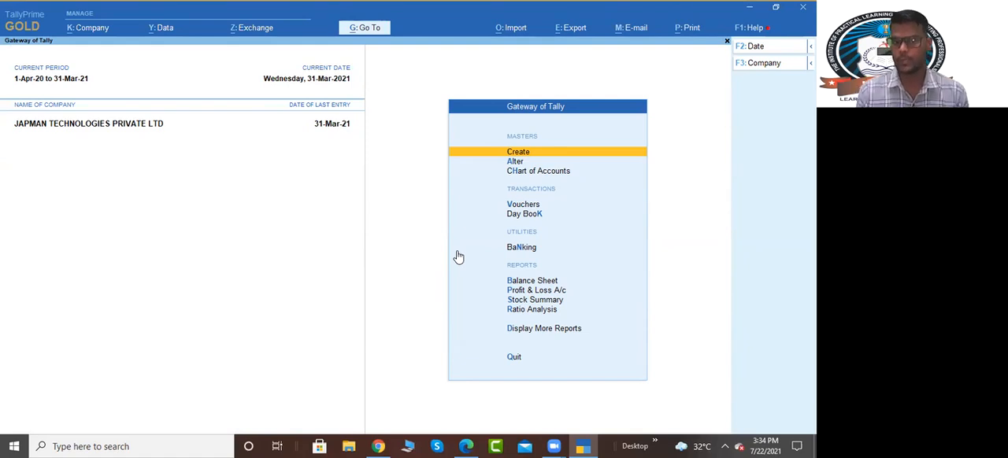
Step: Look through the Banking utilities from Cheque Printing to Bank Reconciliation, and return to the Gateway of Tally
{"action": "key", "text": "Down"}
{"action": "key", "text": "Down"}
{"action": "key", "text": "Down"}
{"action": "key", "text": "Down"}
{"action": "key", "text": "Down"}
{"action": "key", "text": "Return"}
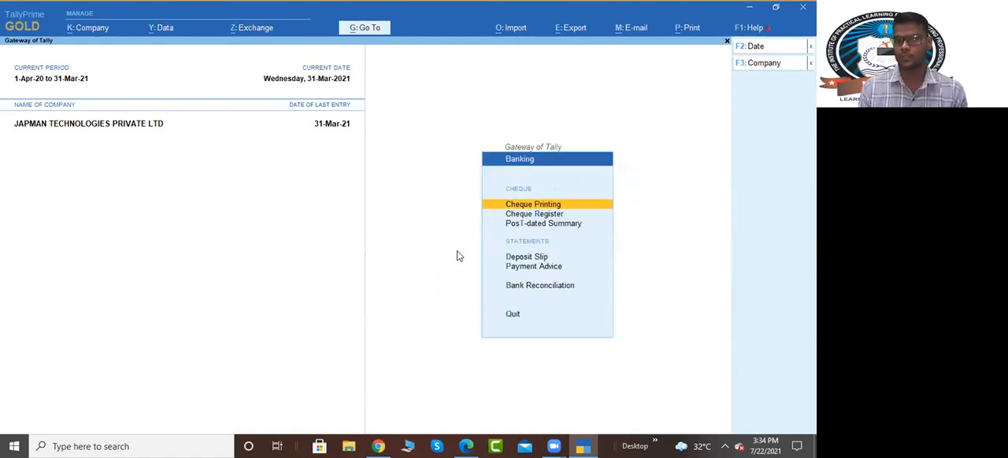
{"action": "key", "text": "Down"}
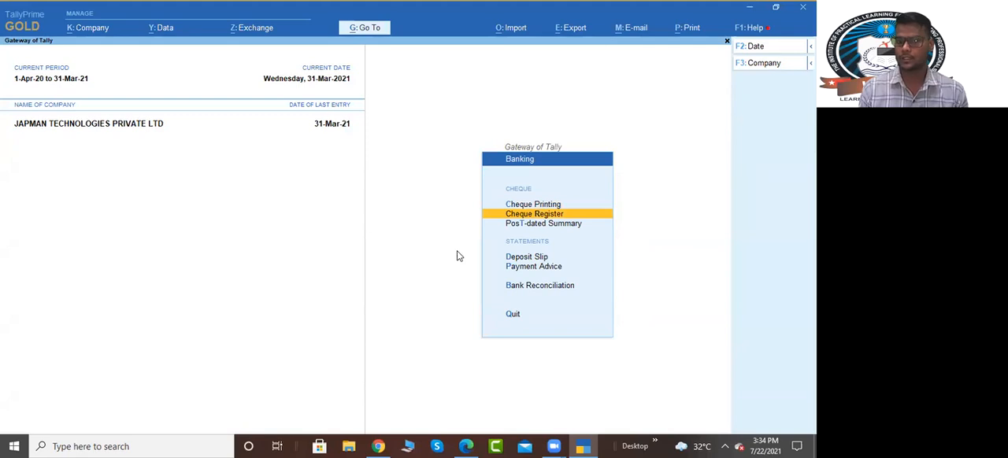
{"action": "key", "text": "Down"}
{"action": "key", "text": "Down"}
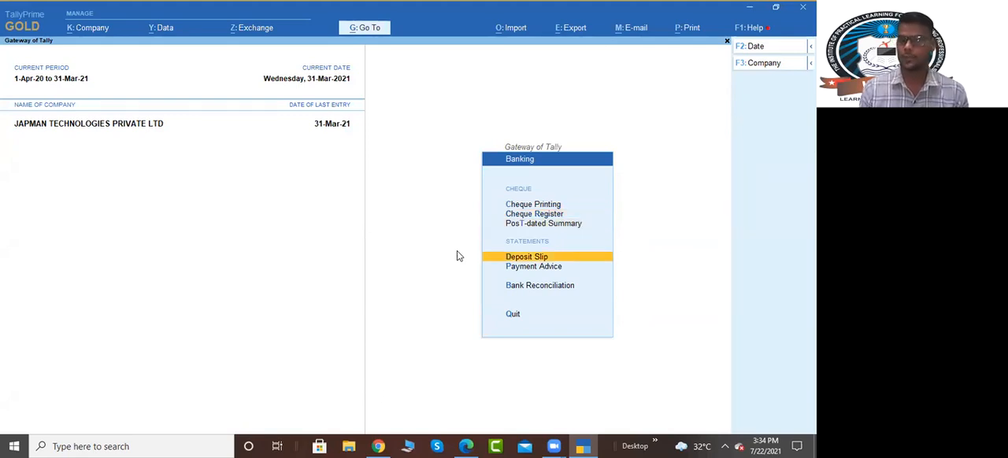
{"action": "key", "text": "Down"}
{"action": "key", "text": "Down"}
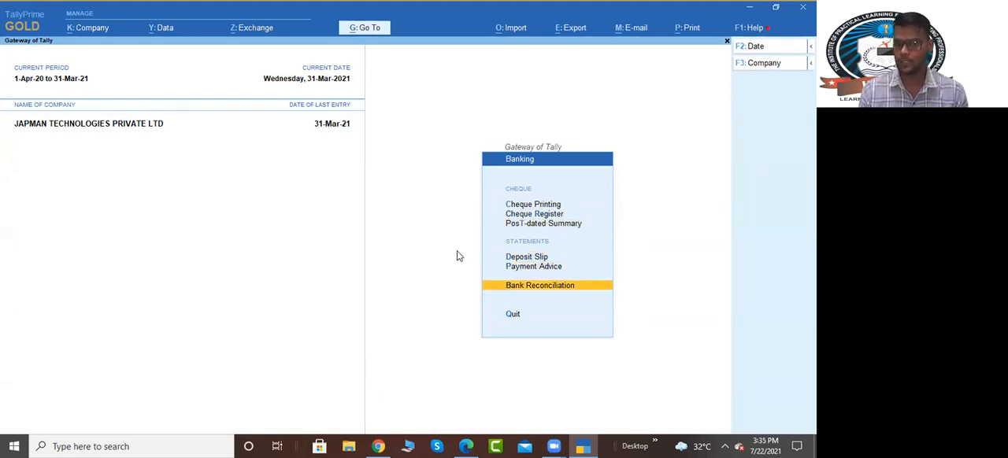
{"action": "key", "text": "Escape"}
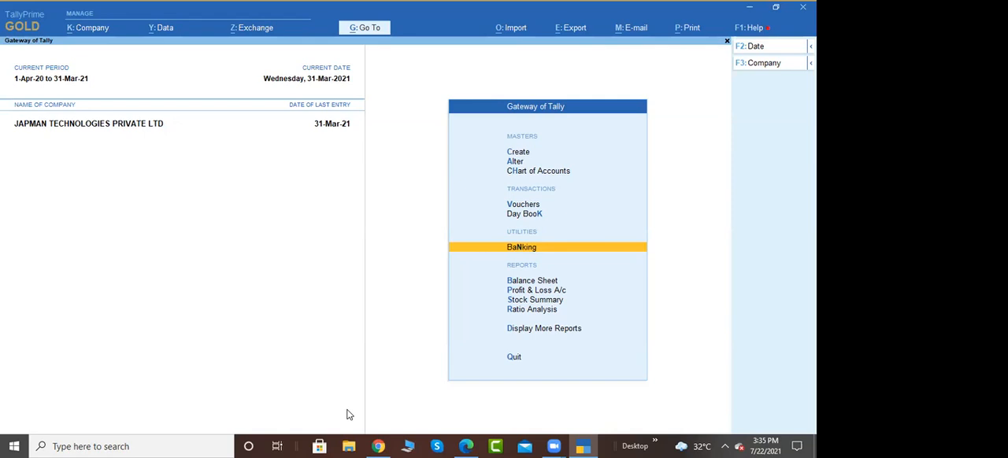
{"action": "key", "text": "Escape"}
{"action": "left_click", "coordinate": [418, 184]}
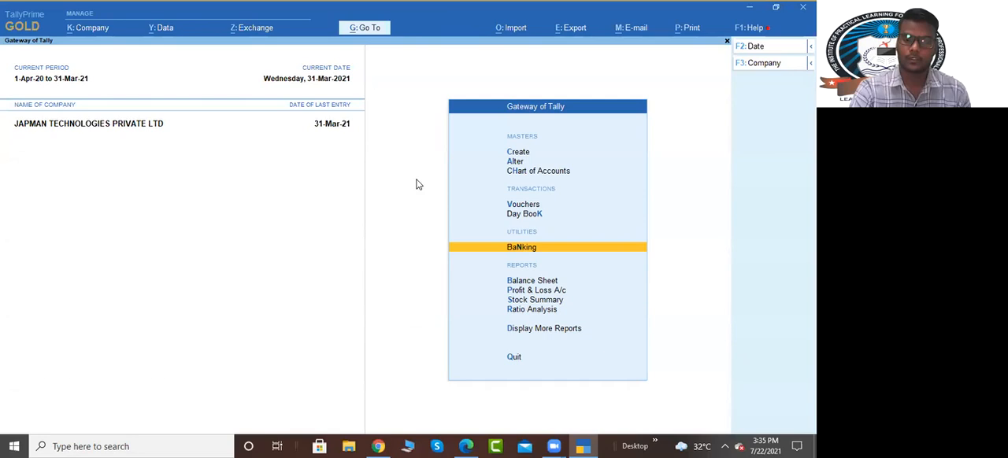
Step: Switch to File Explorer and open the TODAY Tally Assignment folder on the IPLAP network drive
{"action": "left_click", "coordinate": [349, 446]}
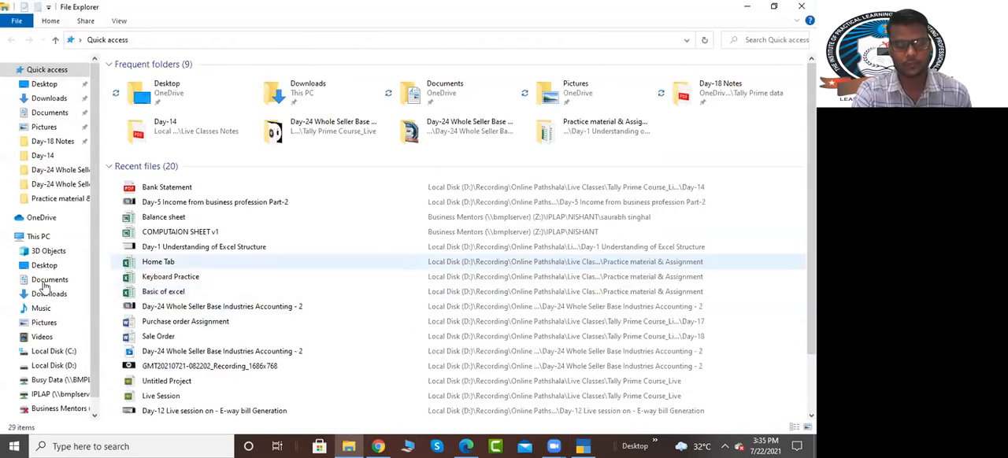
{"action": "scroll", "coordinate": [45, 307], "scroll_direction": "down", "scroll_amount": 1}
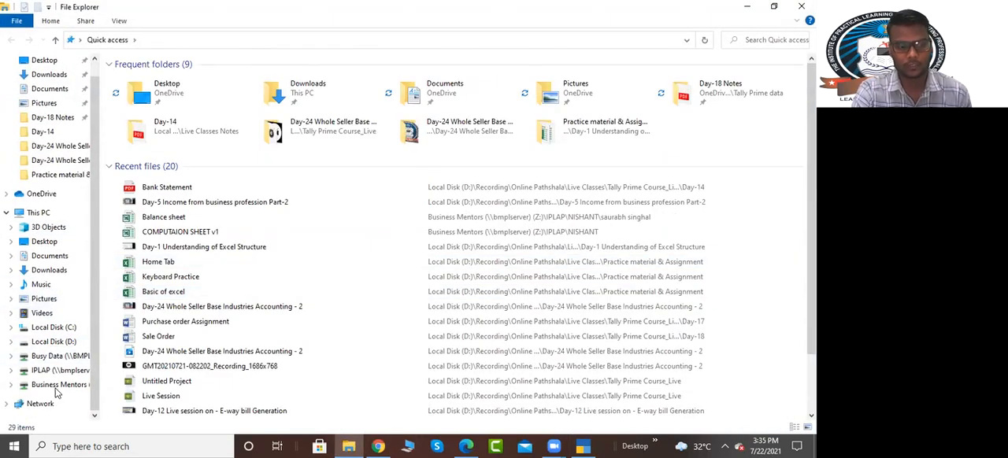
{"action": "left_click", "coordinate": [55, 370]}
{"action": "left_click", "coordinate": [192, 270]}
{"action": "type", "text": "tallytoday"}
{"action": "key", "text": "Down"}
{"action": "key", "text": "Return"}
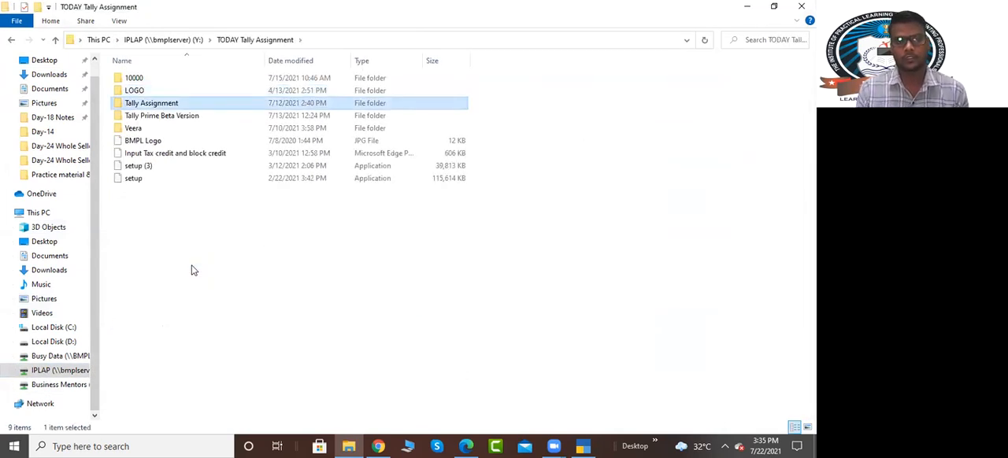
Step: Open the Banking Word document from Tally Assignment's Lecture -10 Banking folder and dismiss the Office activation wizard
{"action": "key", "text": "Return"}
{"action": "key", "text": "Down"}
{"action": "key", "text": "Down"}
{"action": "key", "text": "Down"}
{"action": "key", "text": "Down"}
{"action": "key", "text": "Down"}
{"action": "key", "text": "Down"}
{"action": "key", "text": "Down"}
{"action": "key", "text": "Down"}
{"action": "key", "text": "Down"}
{"action": "key", "text": "Down"}
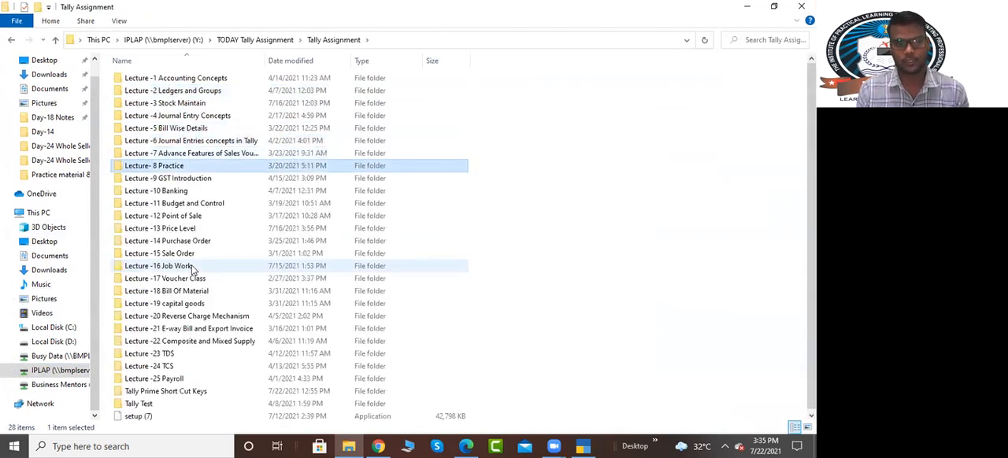
{"action": "key", "text": "Up"}
{"action": "key", "text": "Return"}
{"action": "key", "text": "Down"}
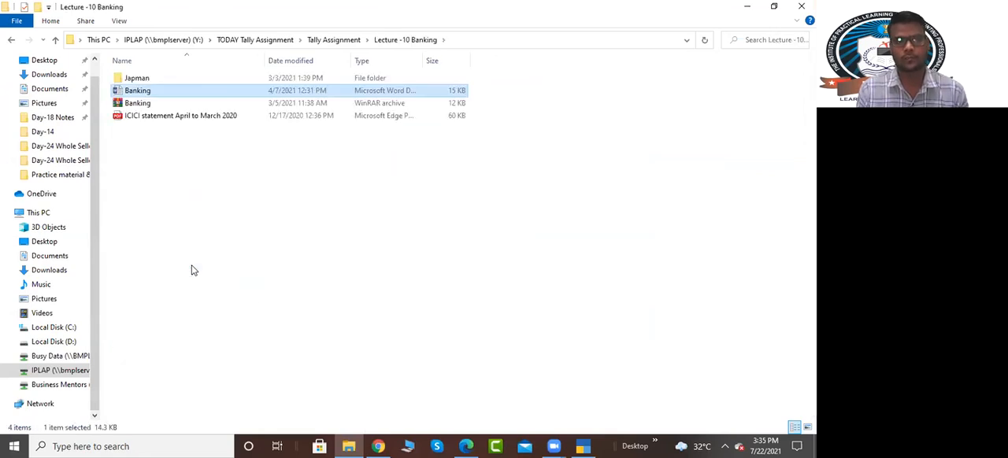
{"action": "key", "text": "Return"}
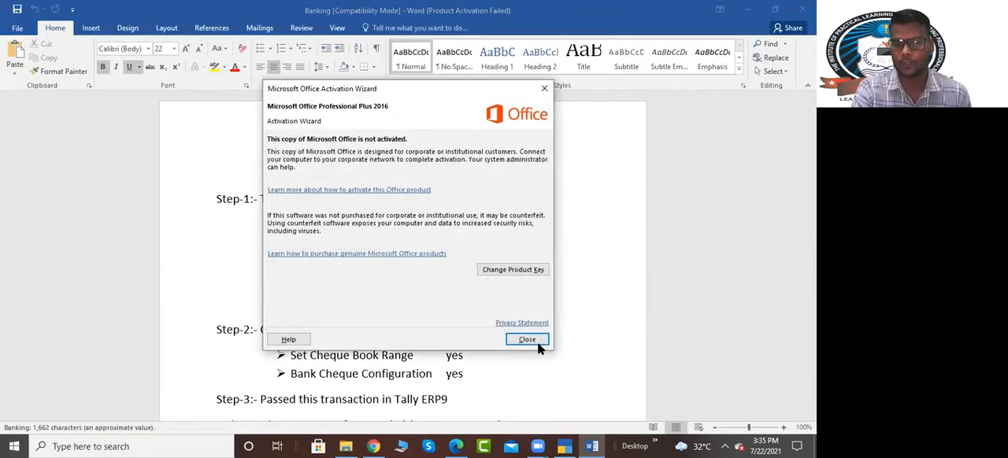
{"action": "left_click", "coordinate": [525, 339]}
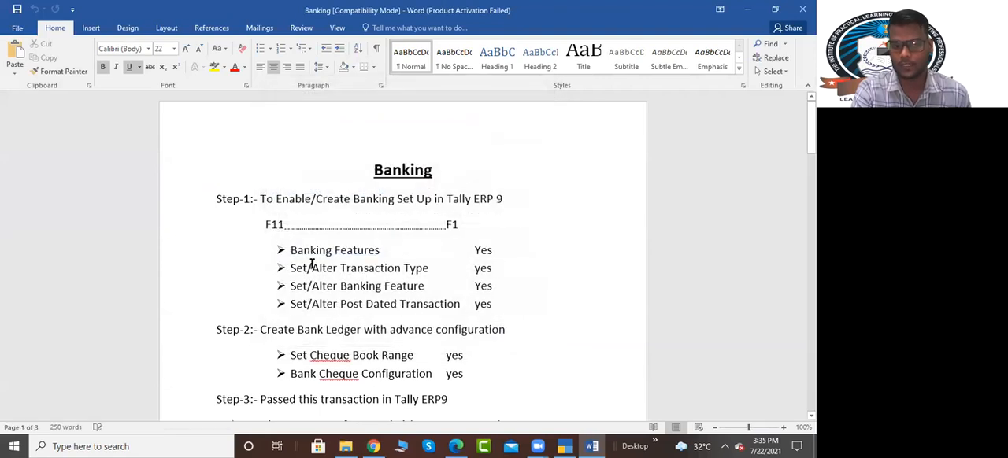
Step: Select the four bulleted lines under Step-1, from Banking Features to Set/Alter Post Dated Transaction
{"action": "left_click", "coordinate": [320, 282]}
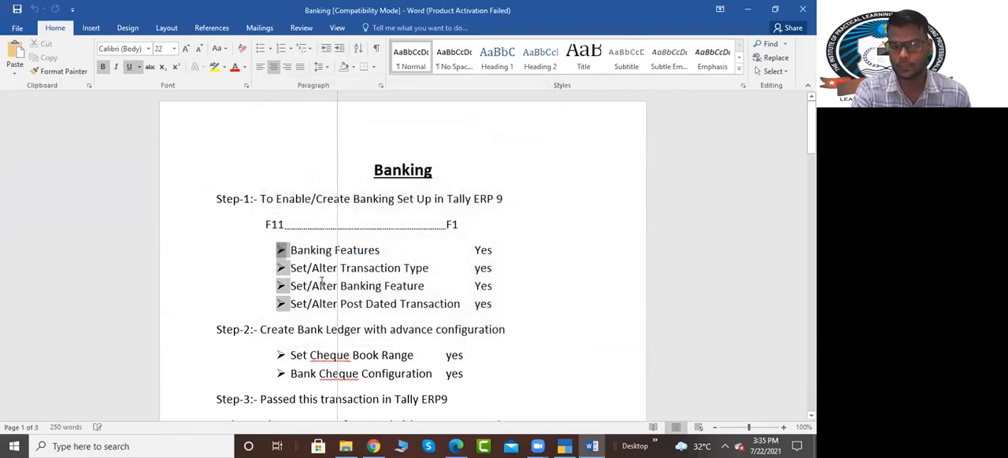
{"action": "left_click", "coordinate": [289, 251]}
{"action": "left_click_drag", "start_coordinate": [289, 250], "coordinate": [508, 307]}
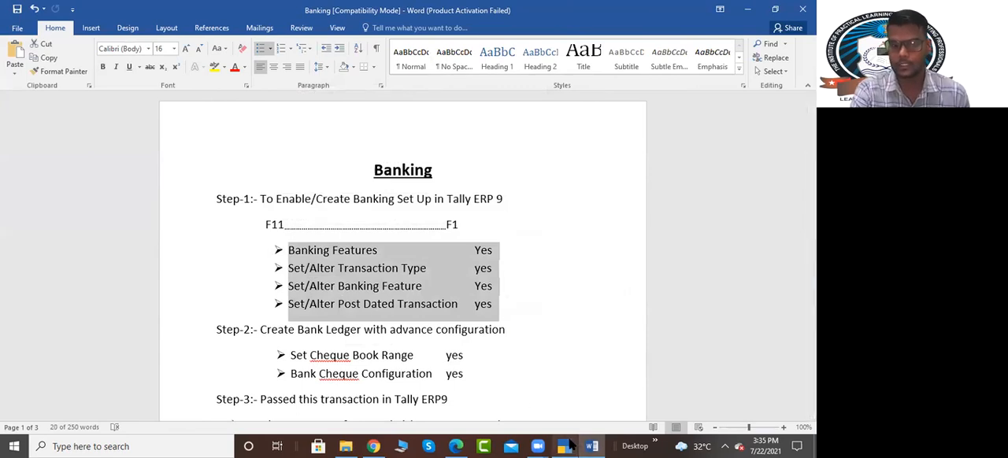
Step: Switch to TallyPrime, check the company features of JAPMAN TECHNOLOGIES PRIVATE LTD, and leave them without saving changes
{"action": "left_click", "coordinate": [564, 447]}
{"action": "key", "text": "F11"}
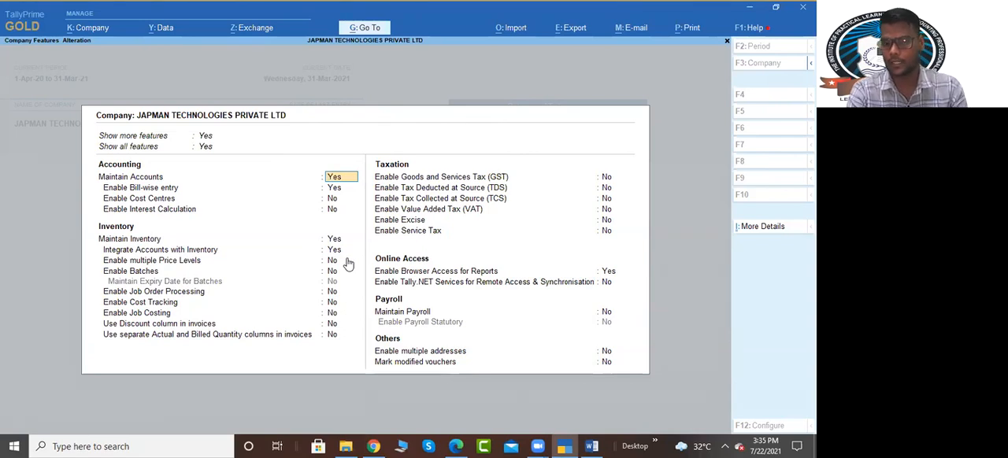
{"action": "key", "text": "Escape"}
{"action": "key", "text": "y"}
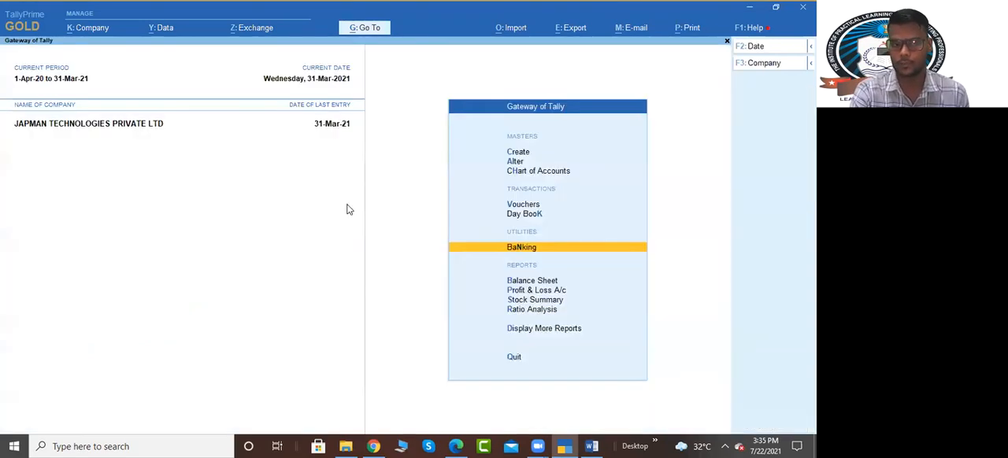
Step: Return to the Word document and delete the four selected feature lines and the F11 to F1 line under Step-1
{"action": "key", "text": "alt+Tab"}
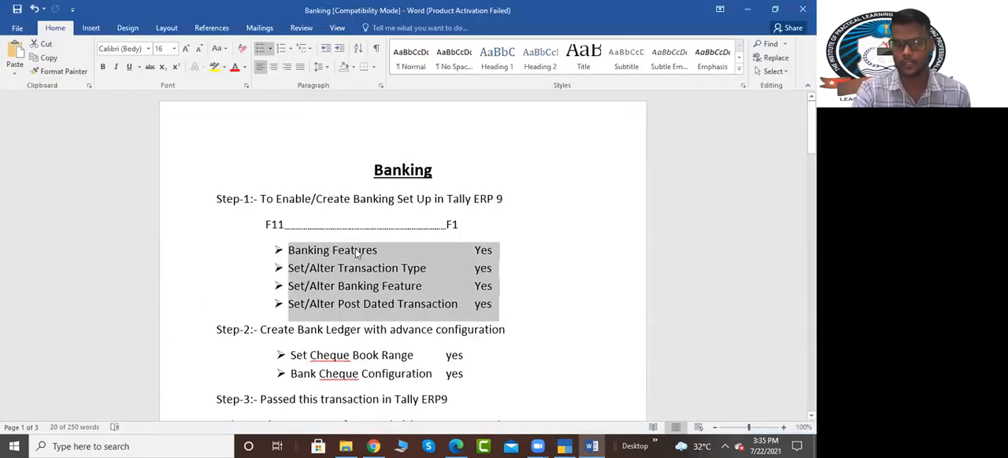
{"action": "key", "text": "Delete"}
{"action": "left_click_drag", "start_coordinate": [467, 228], "coordinate": [260, 227]}
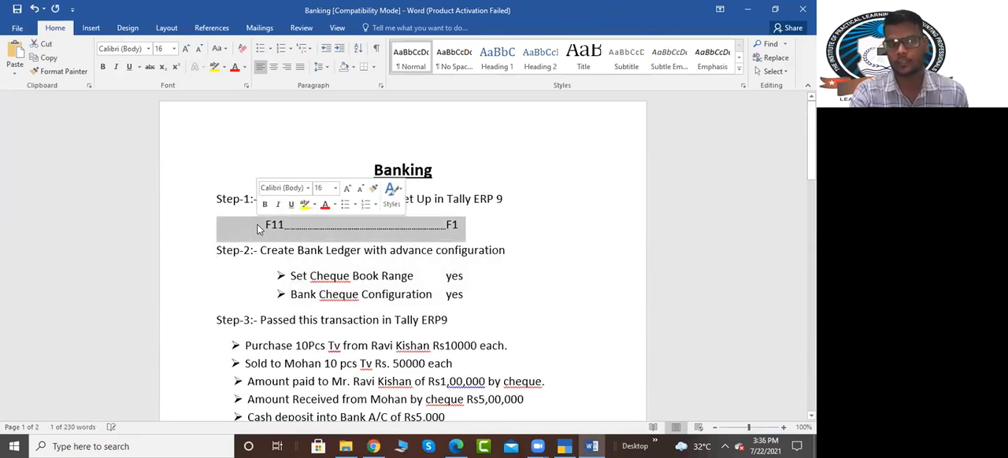
{"action": "key", "text": "Delete"}
Step: Review the Step-2 bank ledger configuration and the Step-3 transactions, highlighting both sections
{"action": "scroll", "coordinate": [347, 222], "scroll_direction": "down", "scroll_amount": 3}
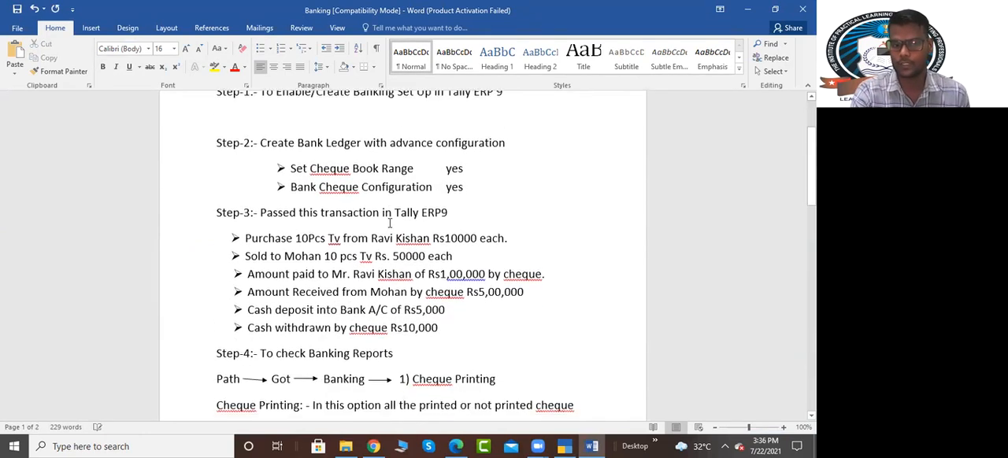
{"action": "left_click_drag", "start_coordinate": [260, 135], "coordinate": [448, 323]}
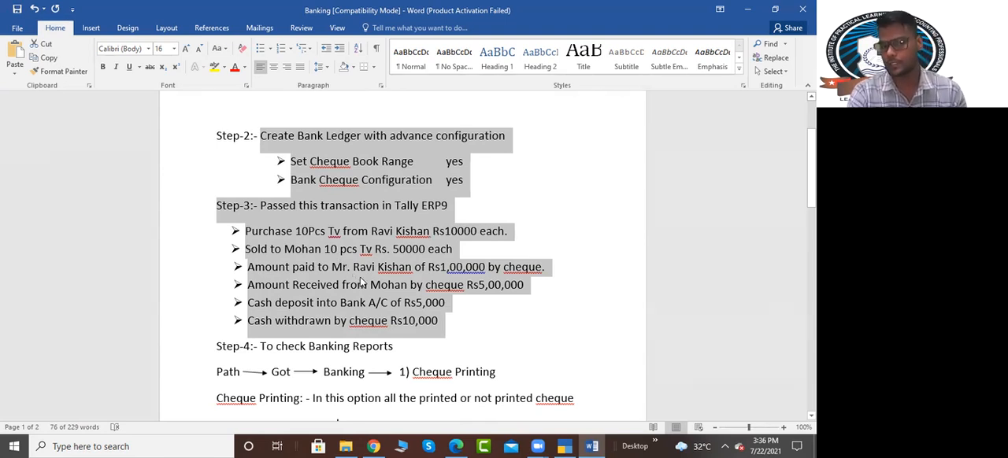
Step: Switch to TallyPrime and shut the company JAPMAN TECHNOLOGIES PRIVATE LTD
{"action": "left_click", "coordinate": [567, 446]}
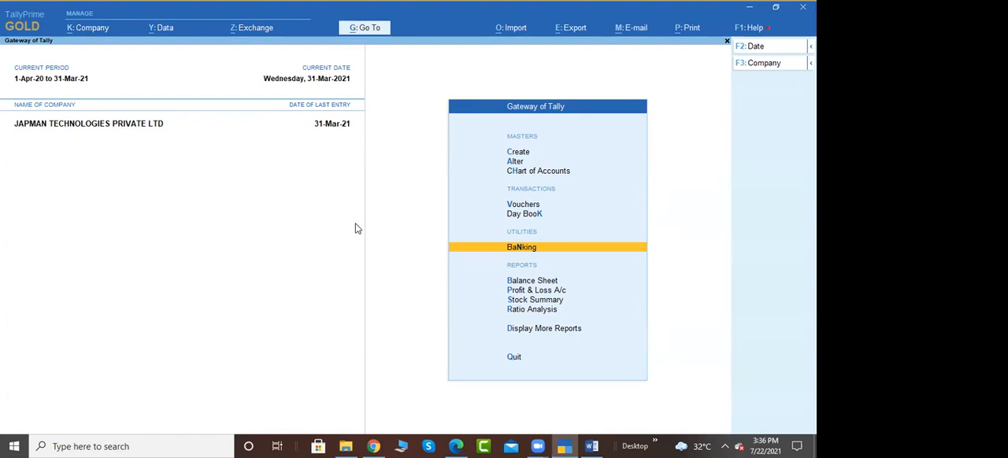
{"action": "key", "text": "alt+F3"}
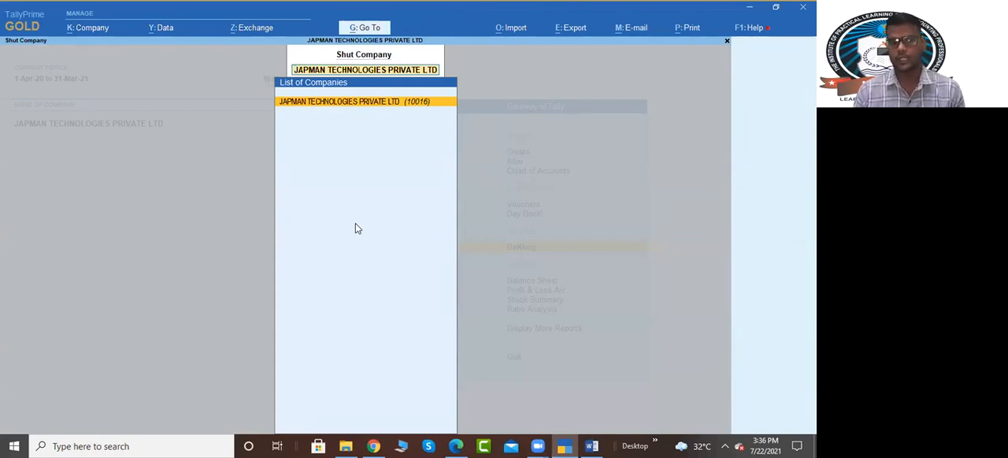
{"action": "key", "text": "Return"}
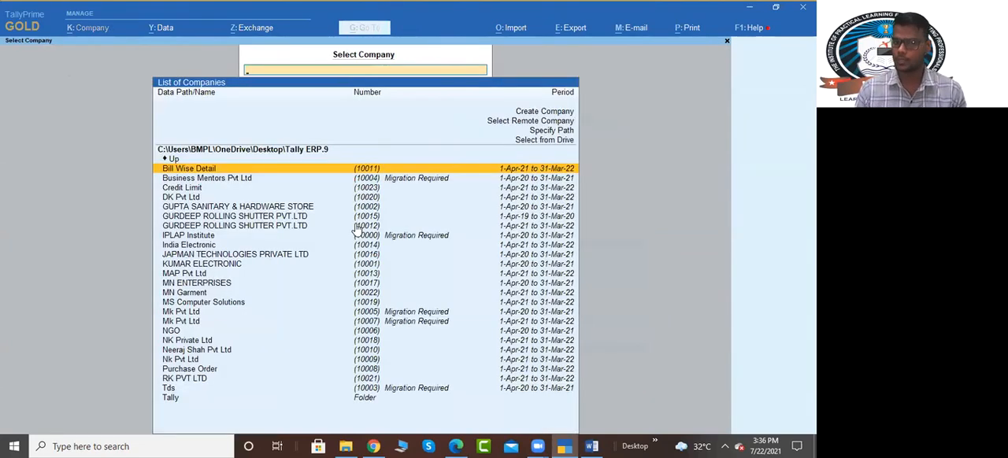
Step: Create a company named Banking with the state Delhi, and leave its feature settings at their defaults
{"action": "key", "text": "Up"}
{"action": "key", "text": "Up"}
{"action": "key", "text": "Up"}
{"action": "key", "text": "Up"}
{"action": "key", "text": "Up"}
{"action": "key", "text": "Return"}
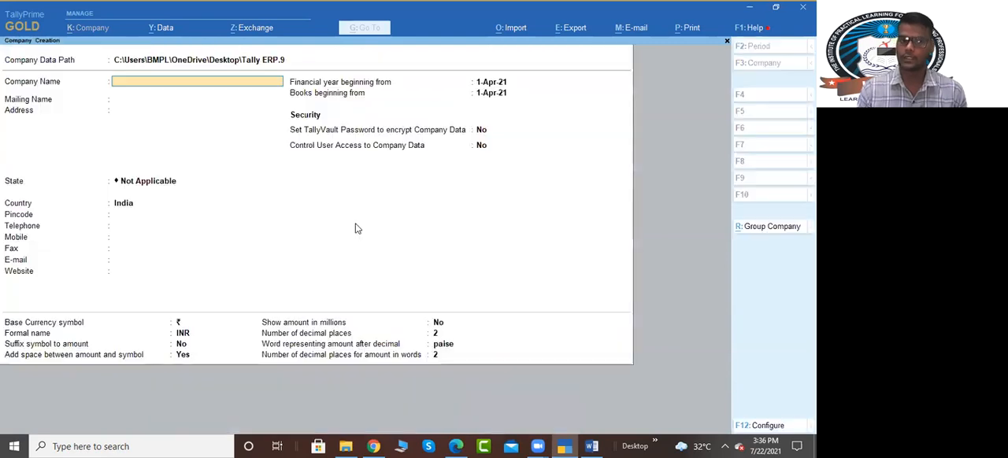
{"action": "type", "text": "Banking"}
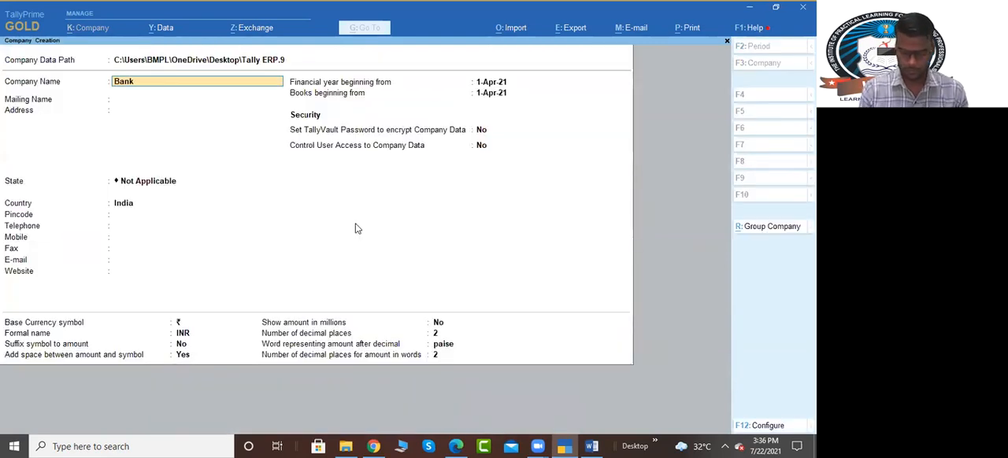
{"action": "key", "text": "Return"}
{"action": "key", "text": "Return"}
{"action": "key", "text": "Return"}
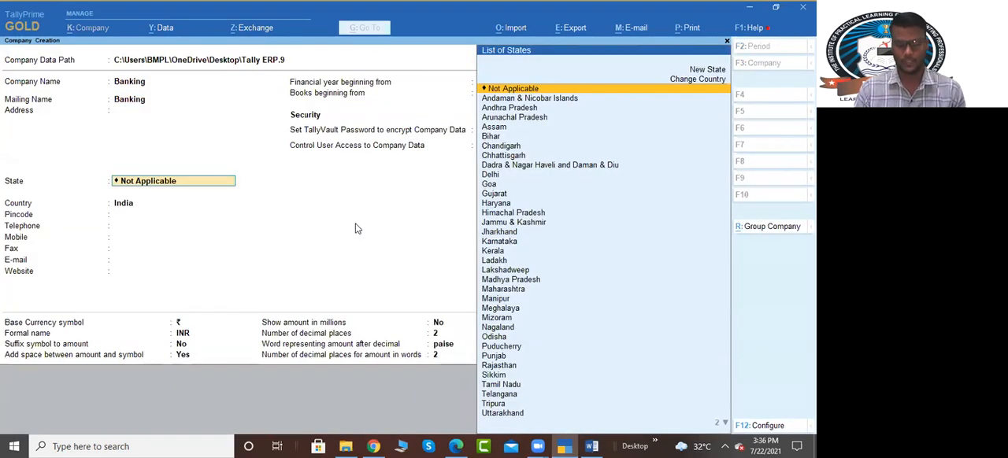
{"action": "type", "text": "Del"}
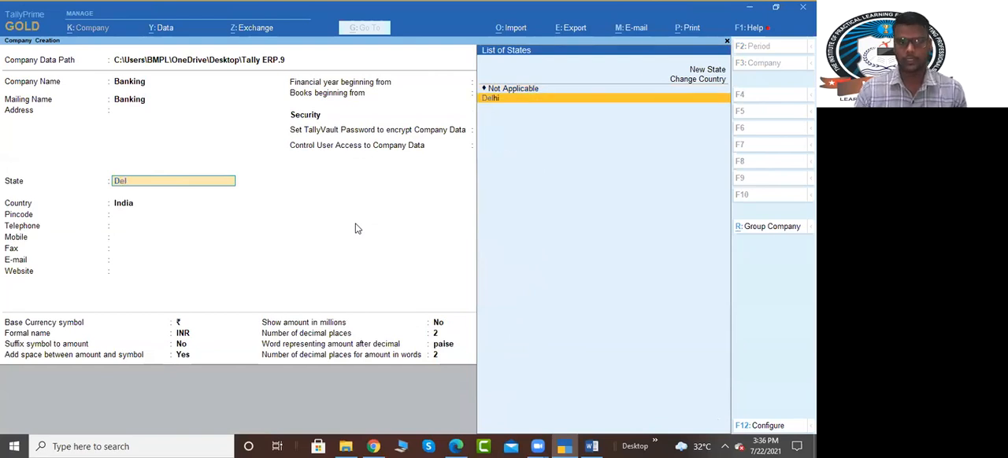
{"action": "key", "text": "Return"}
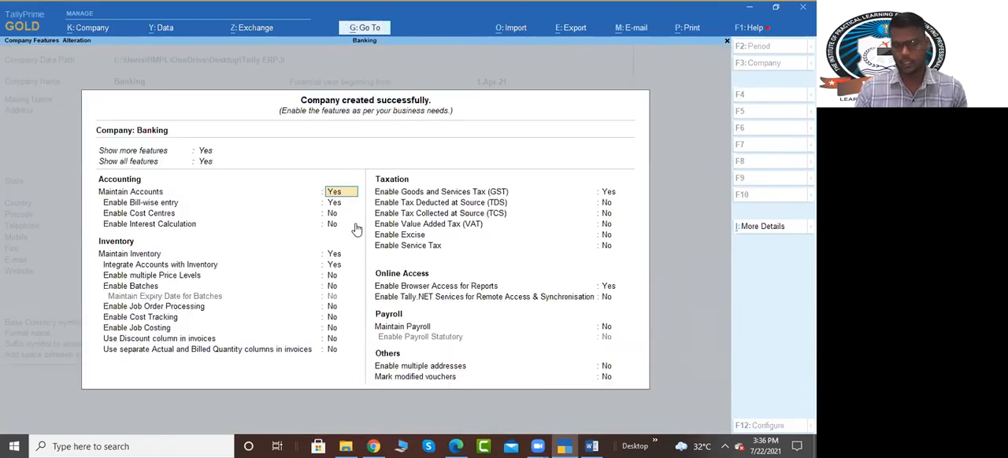
{"action": "key", "text": "Escape"}
{"action": "key", "text": "y"}
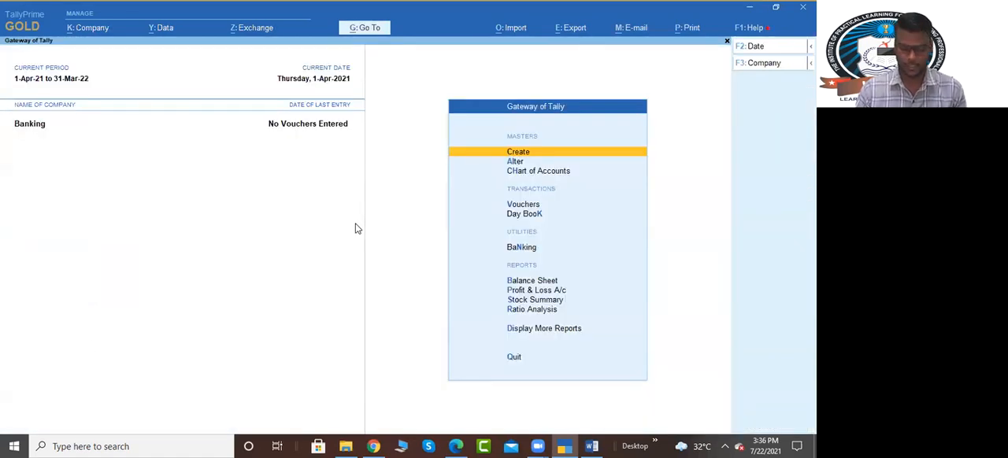
Step: Check Step-2 in the Word document, return to TallyPrime and start a ledger named Sbi Bank under the Bank Accounts group
{"action": "key", "text": "alt+Tab"}
{"action": "left_click", "coordinate": [317, 180]}
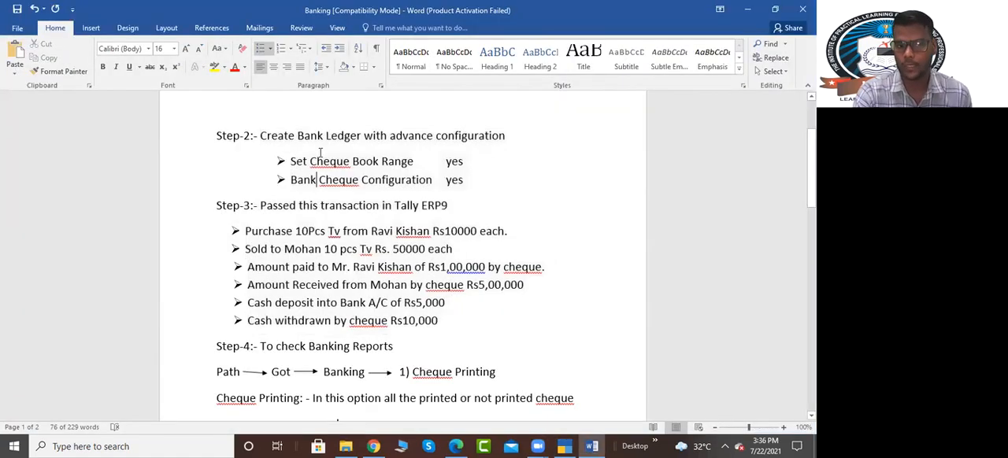
{"action": "key", "text": "alt+Tab"}
{"action": "key", "text": "Return"}
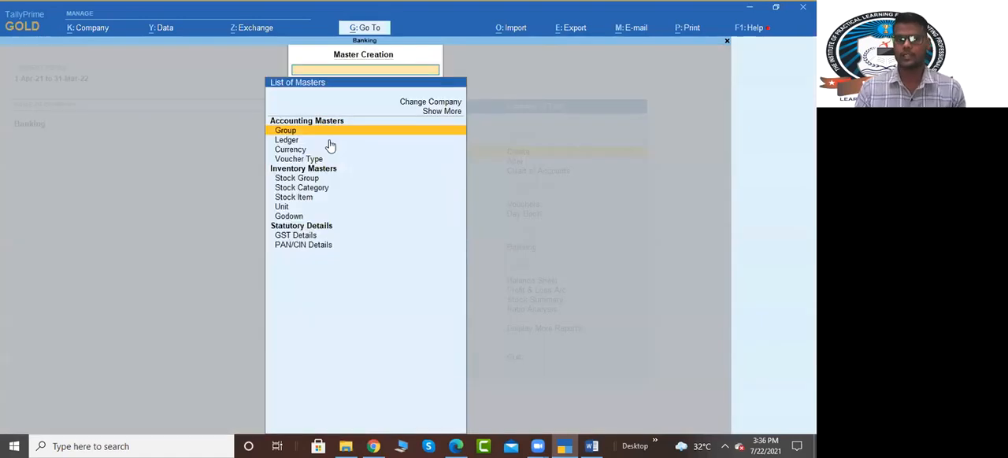
{"action": "left_click", "coordinate": [331, 142]}
{"action": "type", "text": "Sbi Bank"}
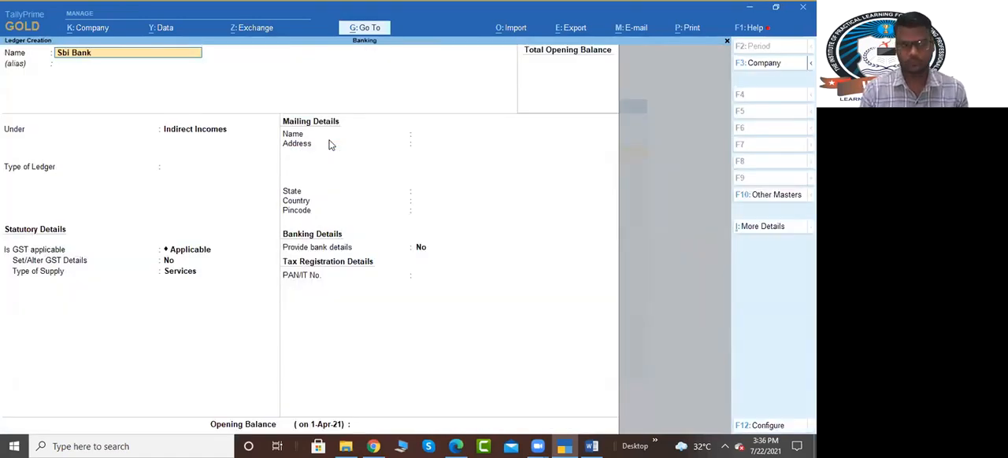
{"action": "key", "text": "Return"}
{"action": "key", "text": "Return"}
{"action": "type", "text": "Ba"}
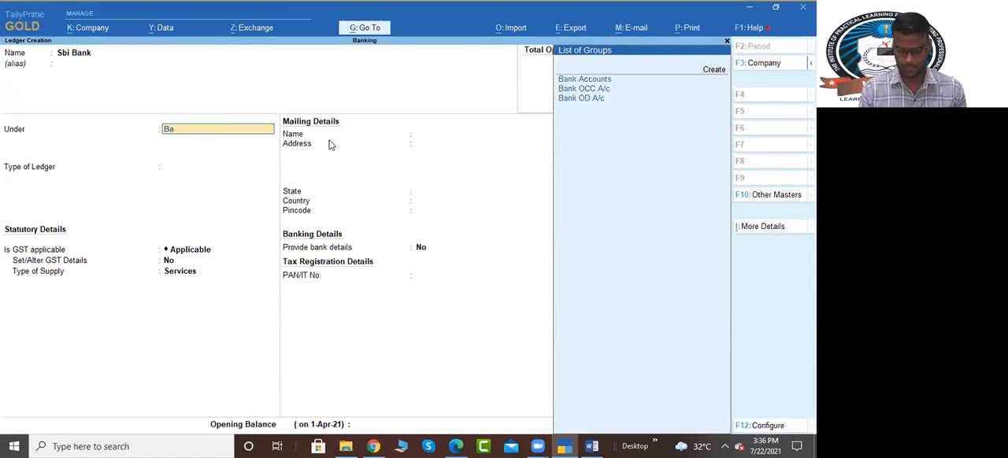
{"action": "type", "text": "n"}
{"action": "key", "text": "Return"}
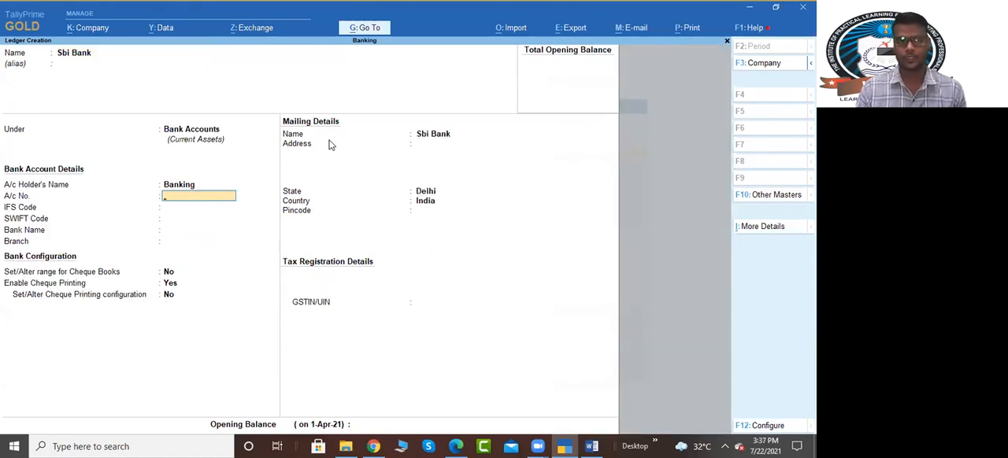
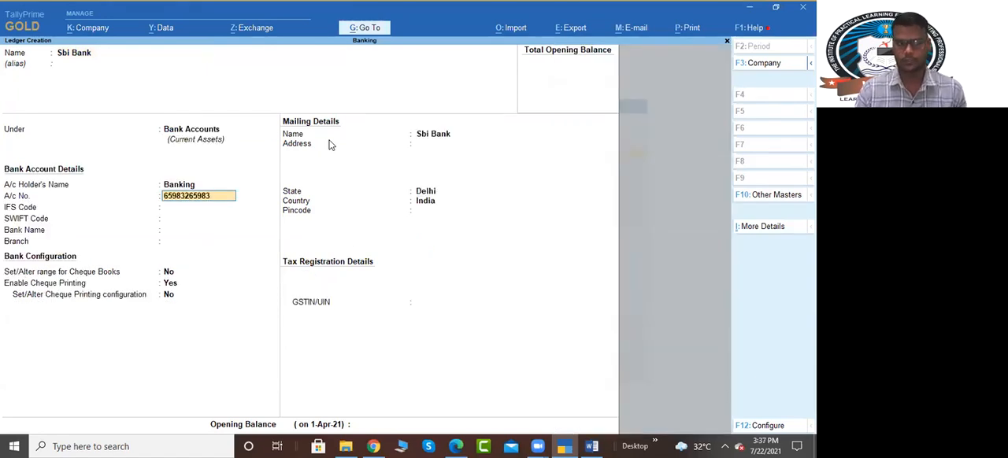
Step: Enter the bank account number and the IFS code SBIN0014147, leaving the SWIFT code blank
{"action": "key", "text": "Return"}
{"action": "type", "text": "SBIN001414"}
{"action": "key", "text": "Return"}
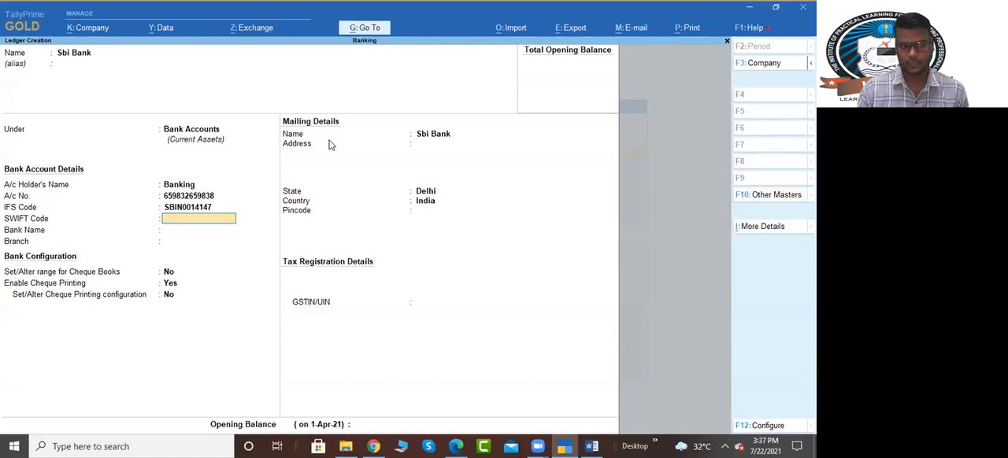
{"action": "key", "text": "Return"}
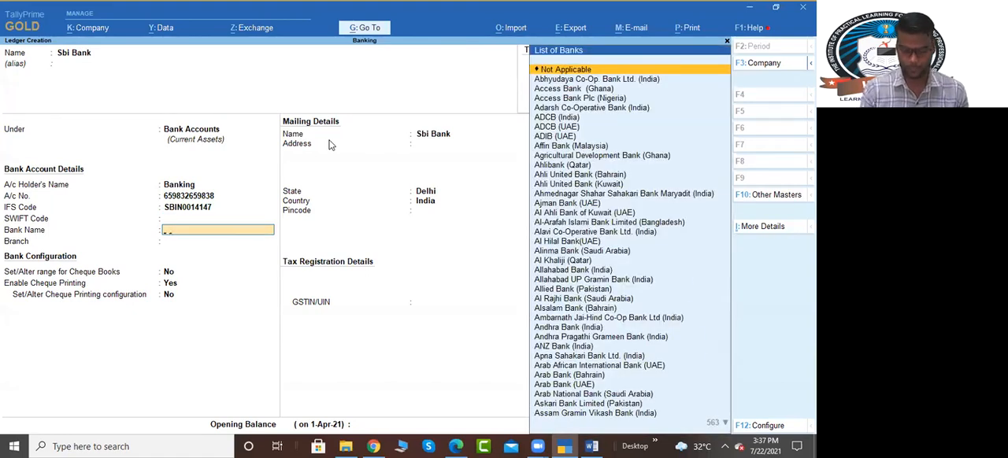
Step: Set the ledger's bank name to State Bank of India (India) and its branch to Ramesh Nagar
{"action": "type", "text": "Stat"}
{"action": "key", "text": "Down"}
{"action": "key", "text": "Down"}
{"action": "key", "text": "Down"}
{"action": "key", "text": "Down"}
{"action": "key", "text": "Down"}
{"action": "key", "text": "Down"}
{"action": "key", "text": "Return"}
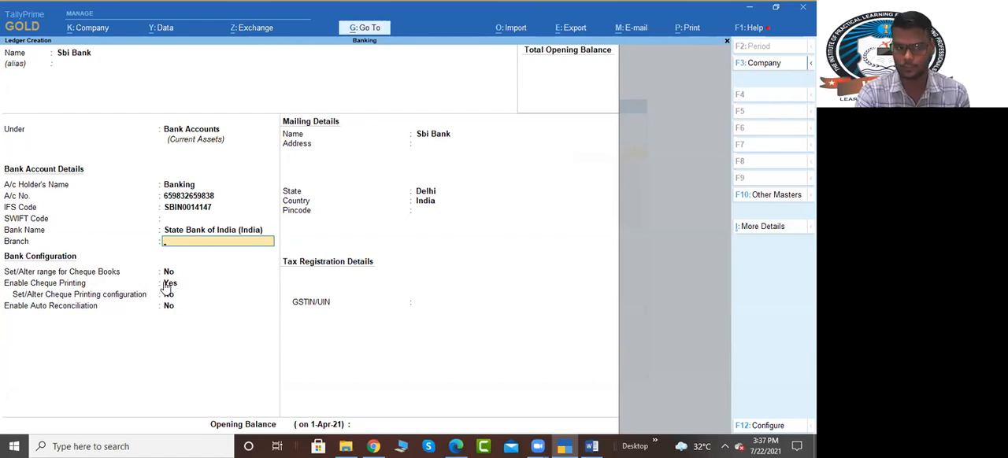
{"action": "type", "text": "Ramesh Nagar"}
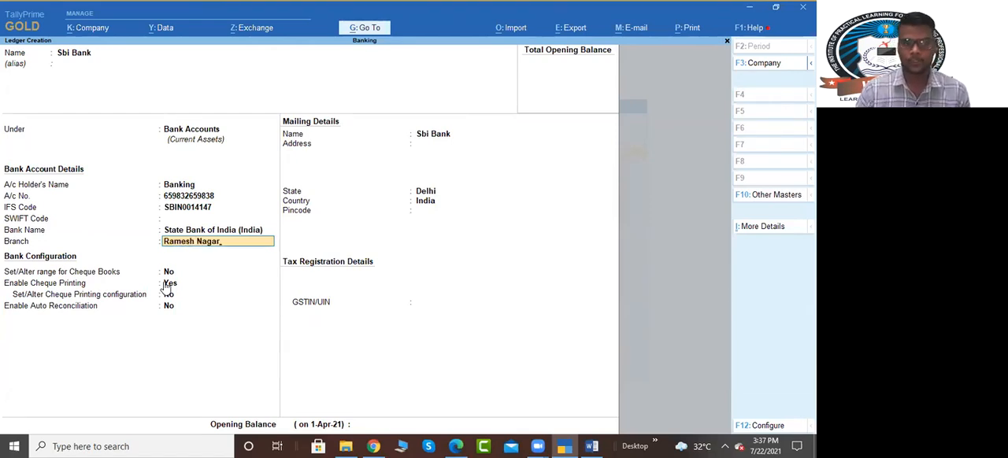
{"action": "key", "text": "Return"}
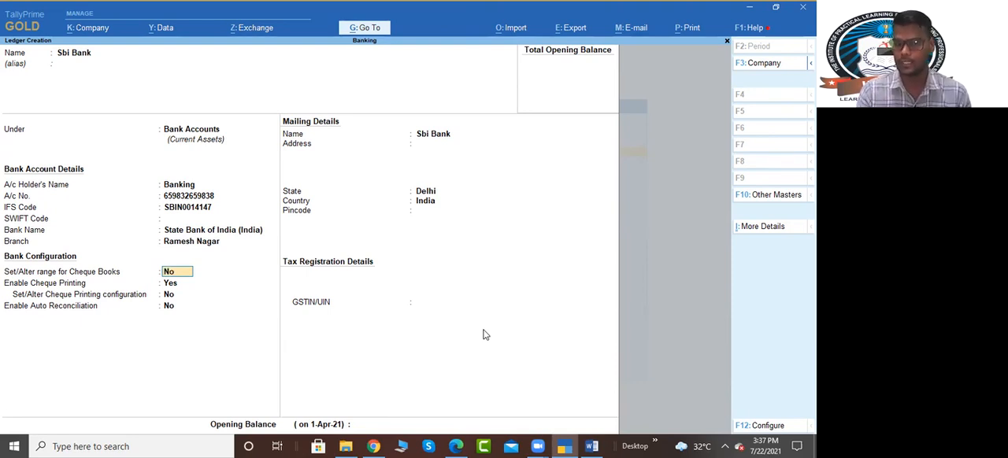
Step: Enable the cheque book range and add a book named Book No 1 with 100 cheques starting from number 000123
{"action": "type", "text": "yes"}
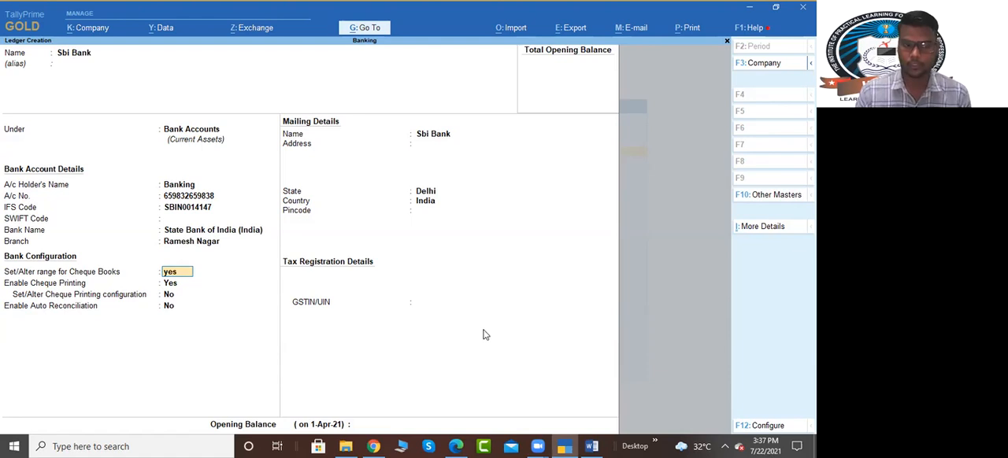
{"action": "key", "text": "Return"}
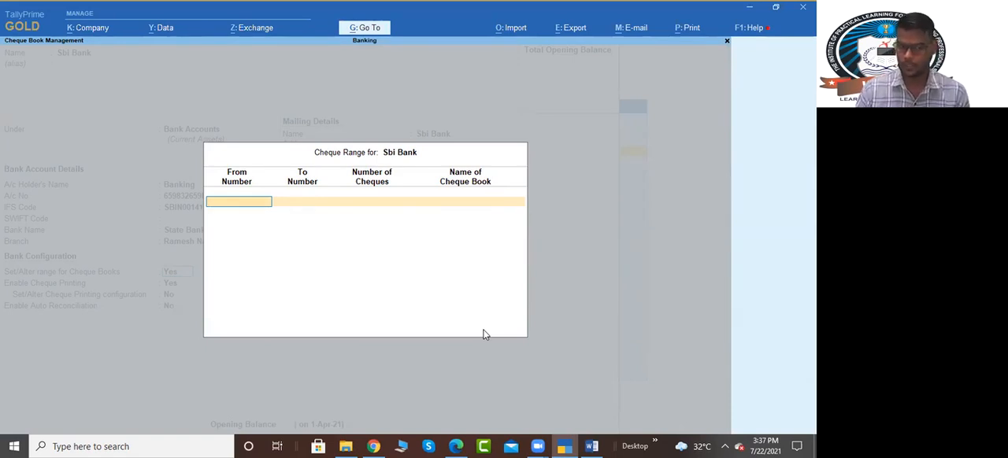
{"action": "type", "text": "000123"}
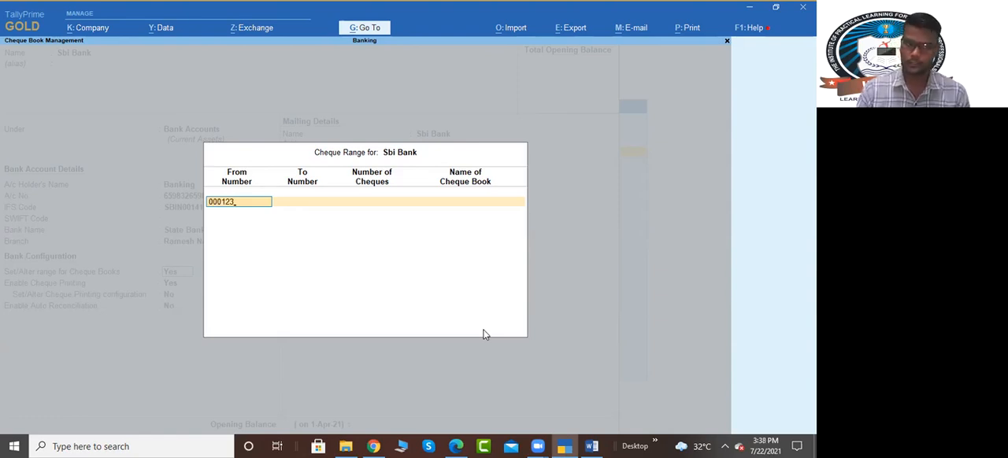
{"action": "key", "text": "Return"}
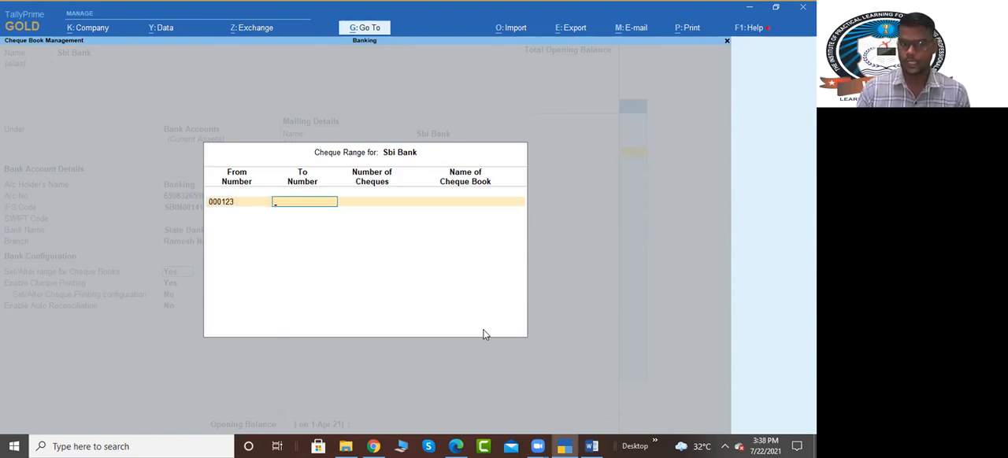
{"action": "key", "text": "Return"}
{"action": "type", "text": "1"}
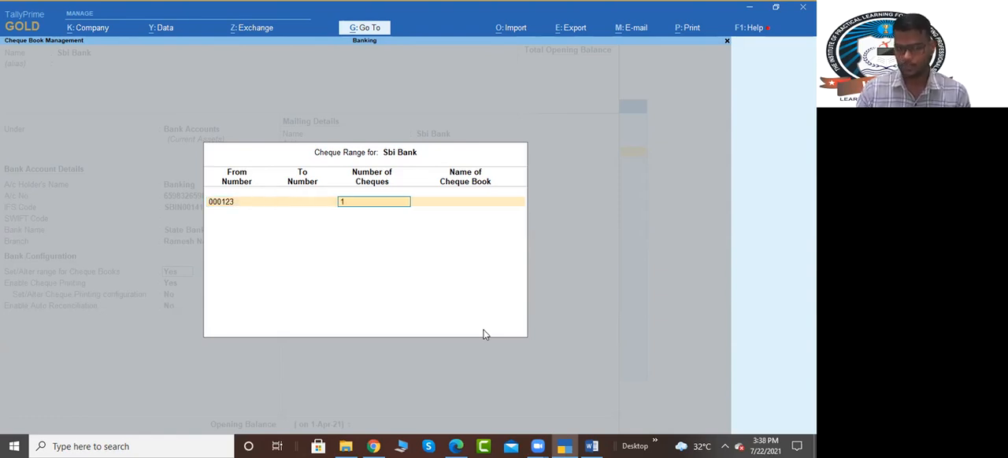
{"action": "type", "text": "00"}
{"action": "key", "text": "Return"}
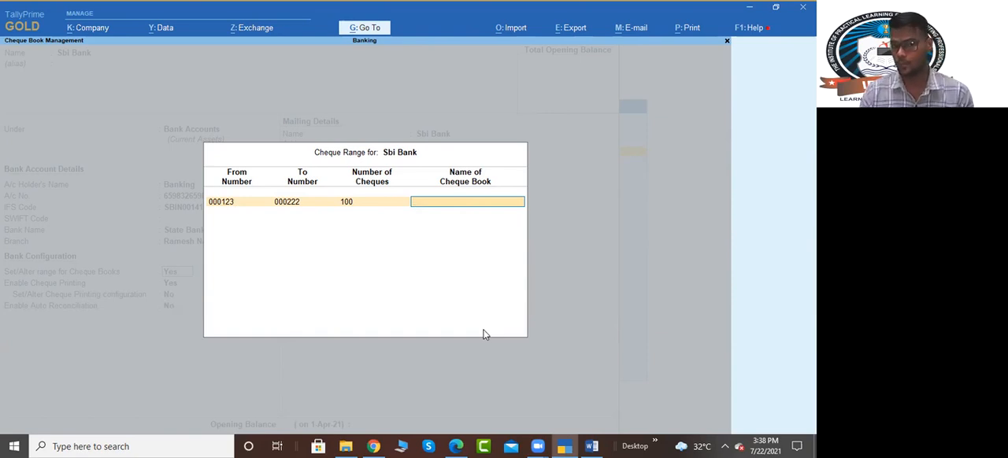
{"action": "type", "text": "Book No 1"}
{"action": "key", "text": "Return"}
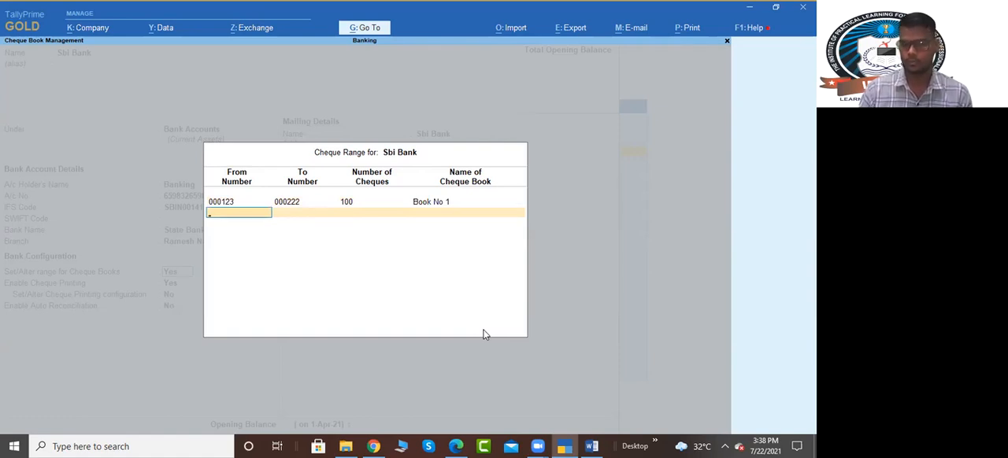
{"action": "key", "text": "Return"}
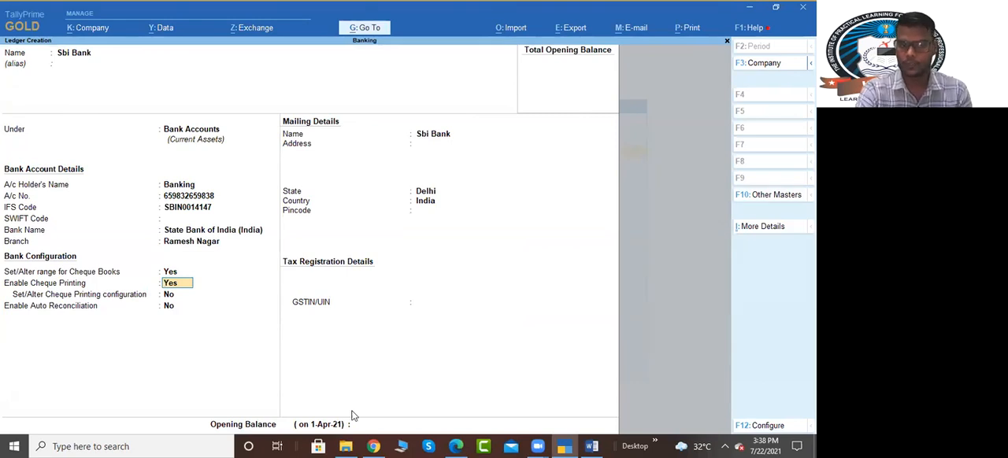
Step: Open the cheque printing configuration, compare the State Bank of India cheque formats, and open the dimensions of CTS Format 3
{"action": "key", "text": "Return"}
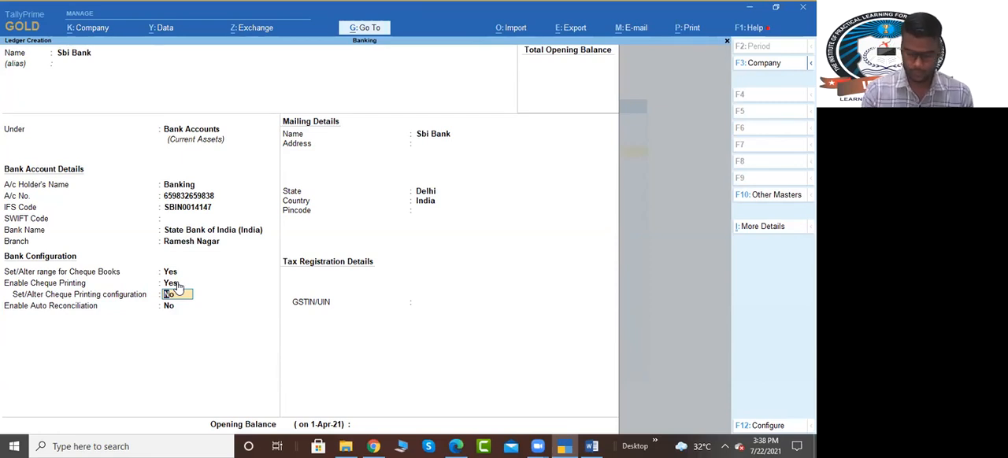
{"action": "key", "text": "y"}
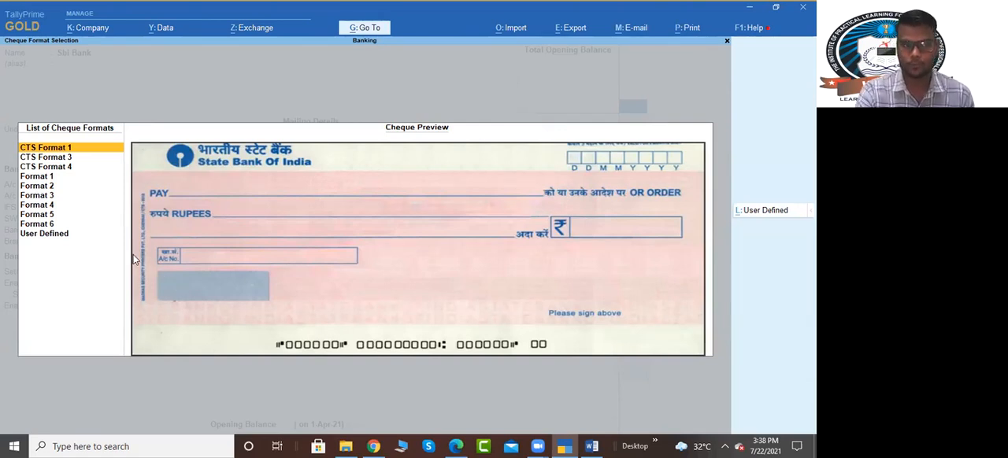
{"action": "key", "text": "Down"}
{"action": "key", "text": "Down"}
{"action": "key", "text": "Down"}
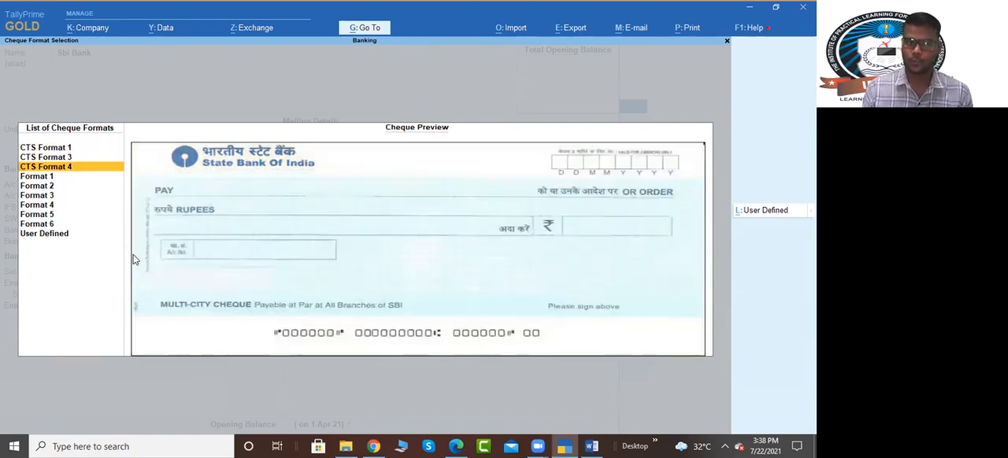
{"action": "key", "text": "Down"}
{"action": "key", "text": "Down"}
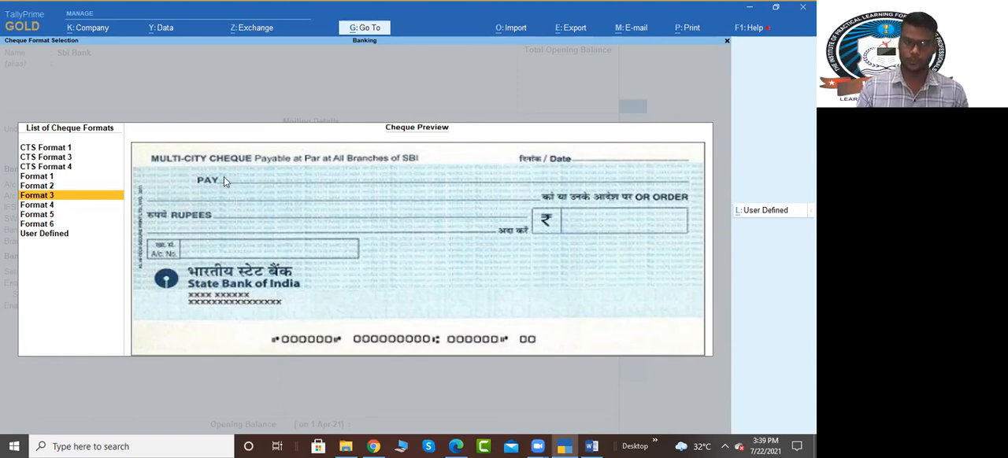
{"action": "key", "text": "Up"}
{"action": "key", "text": "Up"}
{"action": "key", "text": "Up"}
{"action": "key", "text": "Up"}
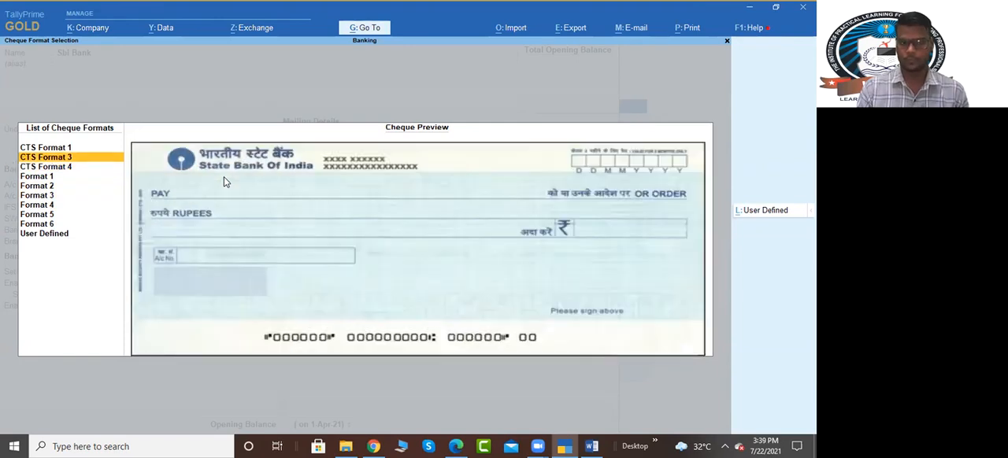
{"action": "key", "text": "Return"}
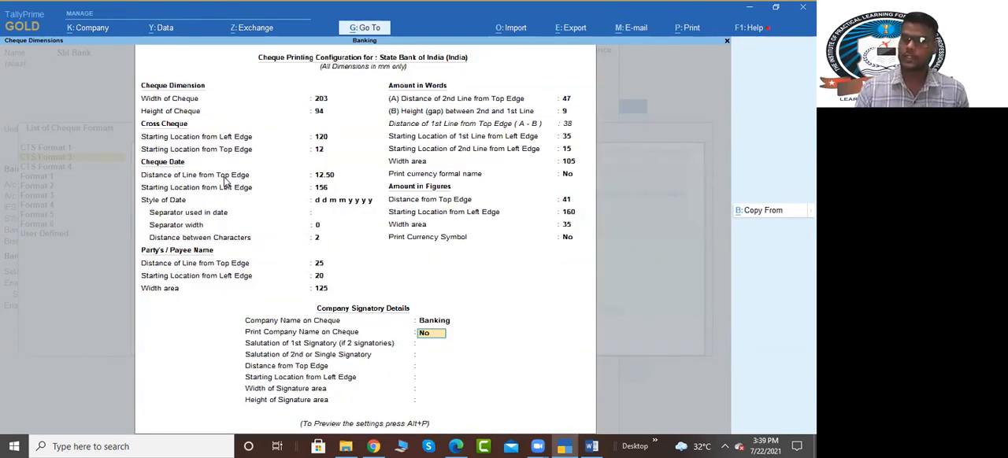
Step: Preview the sample cheque and zoom in on it, and return to the ledger without printing or saving the dimensions
{"action": "key", "text": "alt+p"}
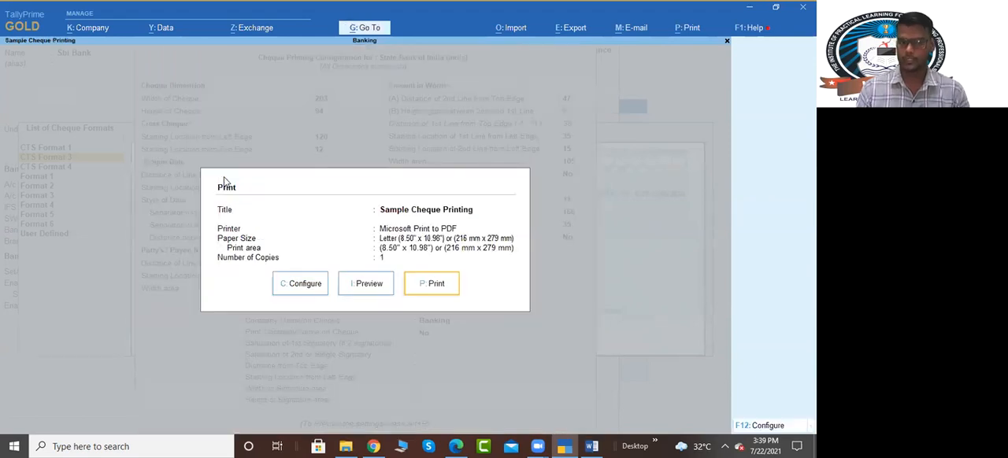
{"action": "key", "text": "i"}
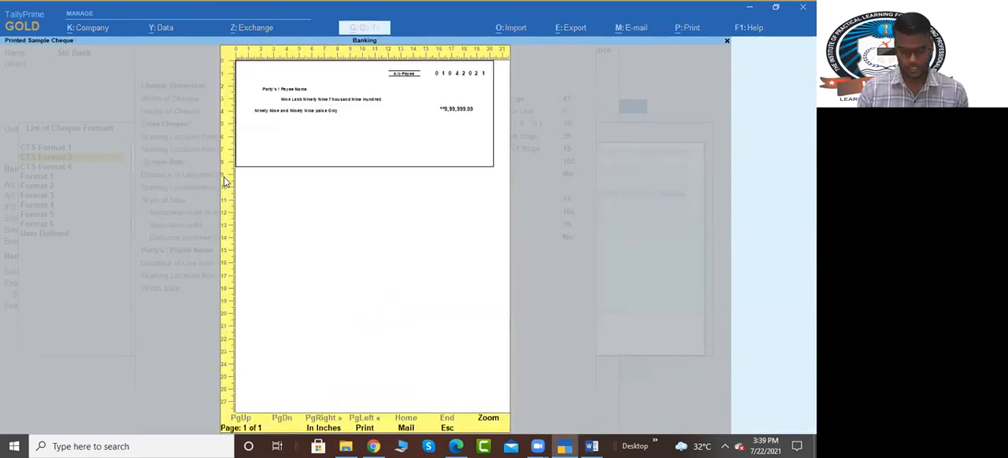
{"action": "key", "text": "Return"}
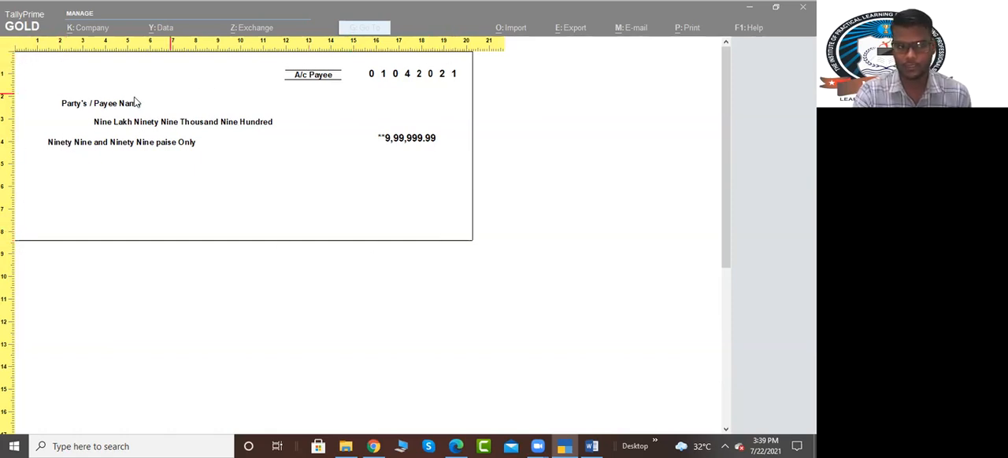
{"action": "key", "text": "Escape"}
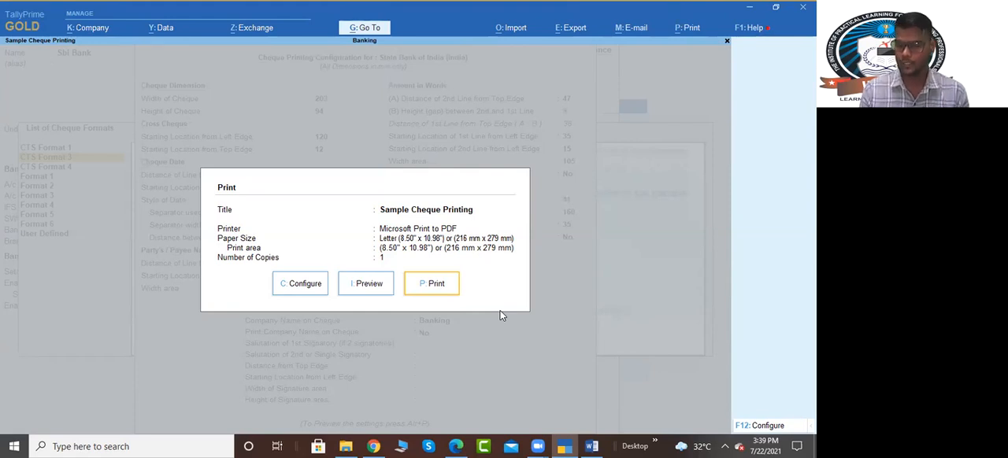
{"action": "key", "text": "Escape"}
{"action": "key", "text": "Escape"}
{"action": "key", "text": "Escape"}
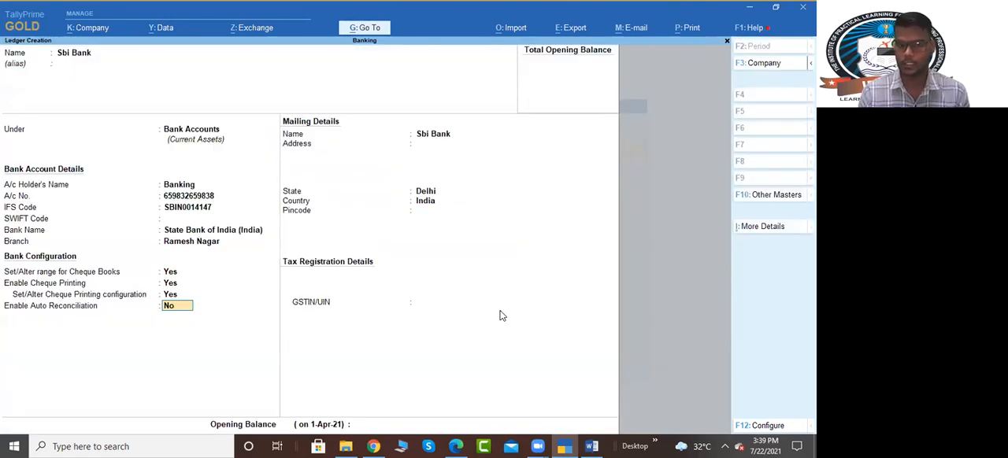
Step: Keep cheque printing enabled with its configuration option at No, and set Enable Auto Reconciliation to Yes
{"action": "key", "text": "Up"}
{"action": "key", "text": "Up"}
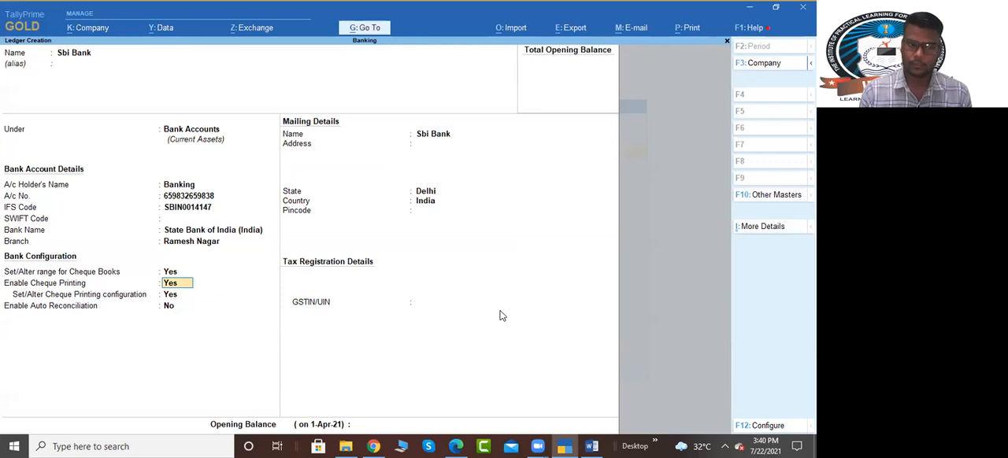
{"action": "key", "text": "Return"}
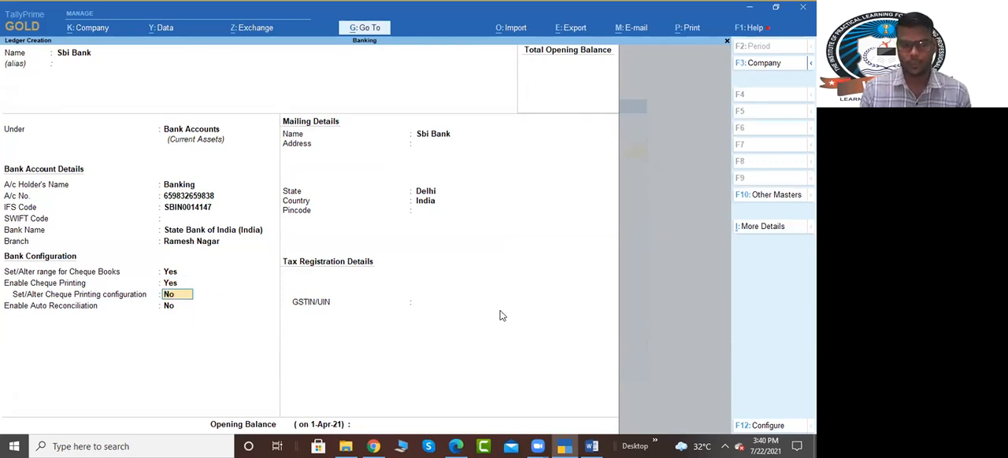
{"action": "key", "text": "Return"}
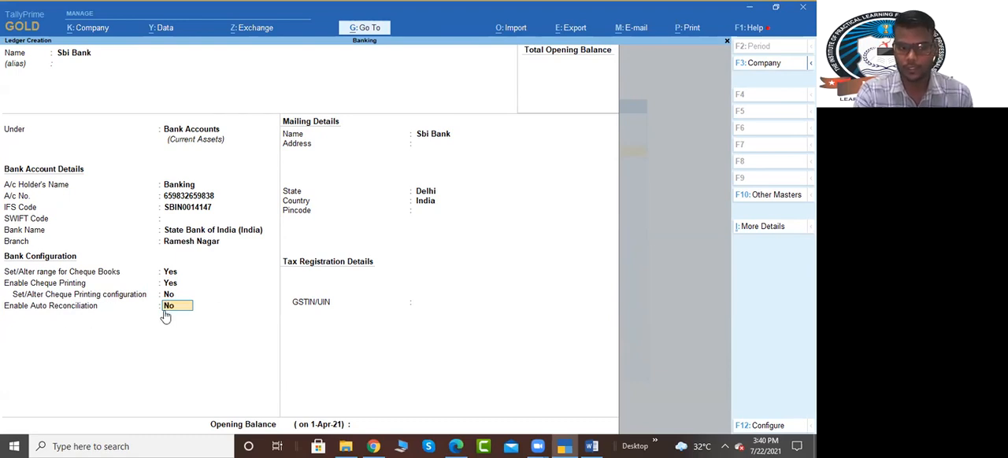
{"action": "type", "text": "yes"}
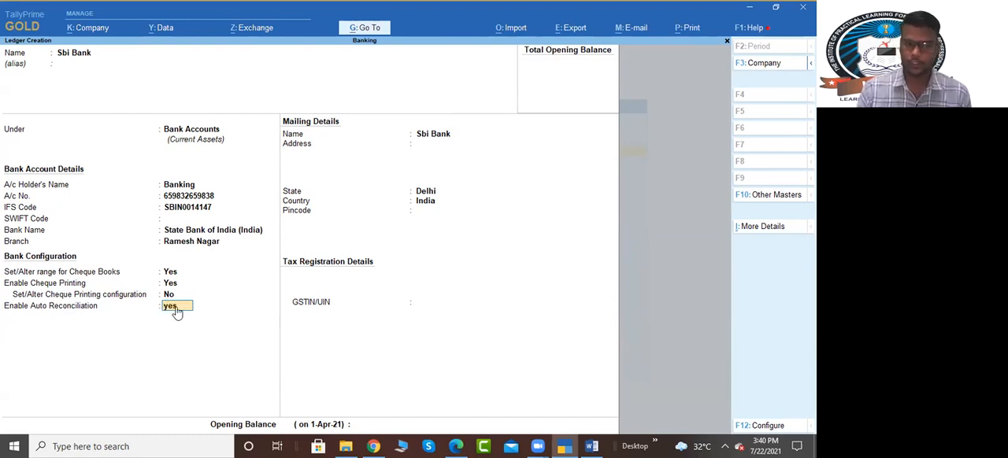
{"action": "key", "text": "Return"}
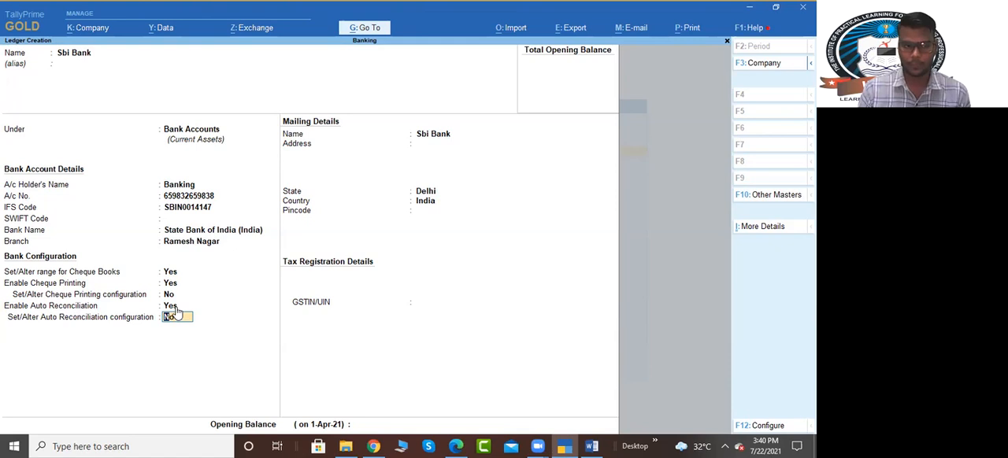
Step: Open the auto reconciliation configuration and keep Default Path for both new and imported bank statements
{"action": "type", "text": "yes"}
{"action": "key", "text": "Return"}
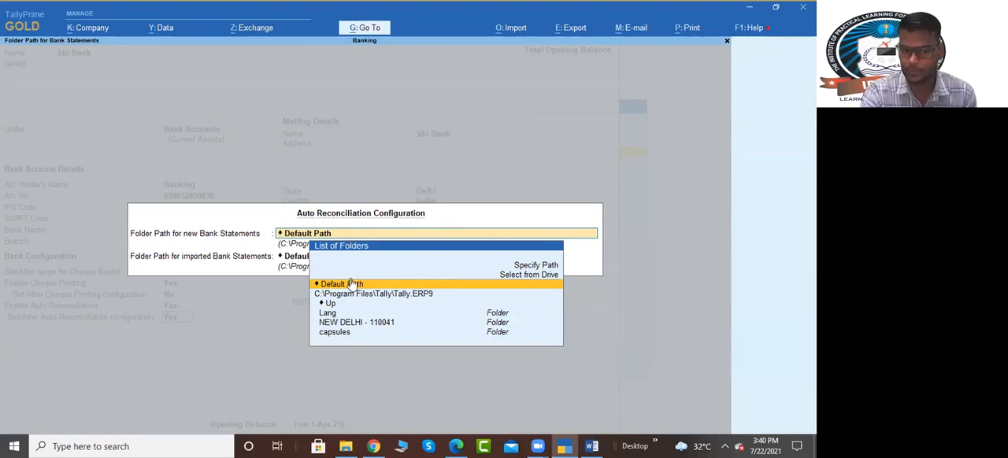
{"action": "key", "text": "Return"}
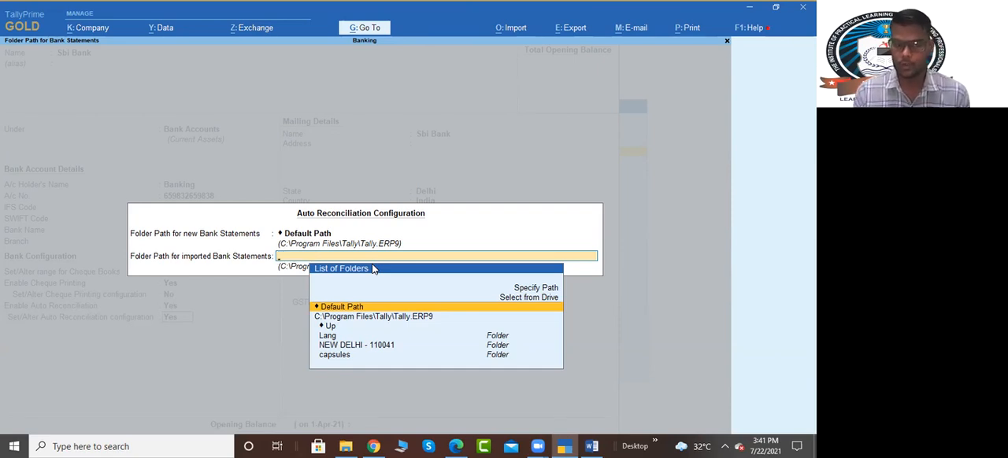
{"action": "key", "text": "Return"}
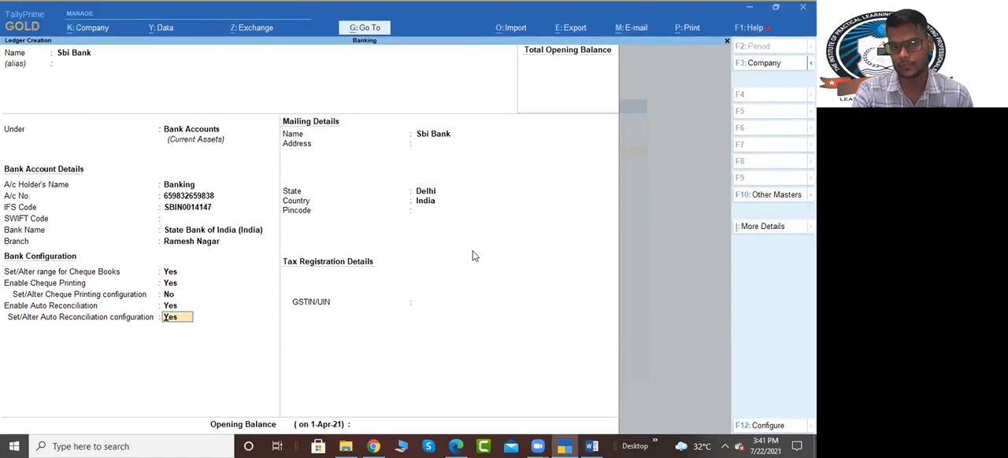
Step: Set Enable Auto Reconciliation to No and save the Sbi Bank ledger
{"action": "key", "text": "Up"}
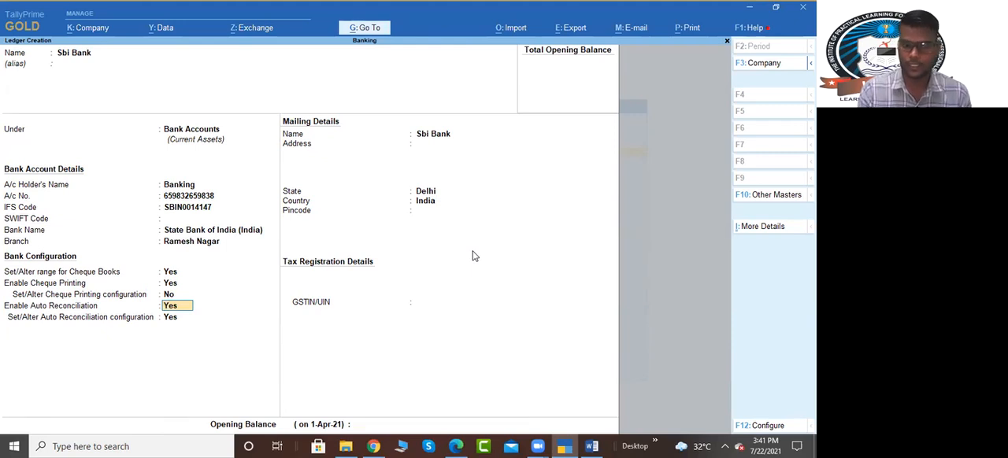
{"action": "type", "text": "n"}
{"action": "key", "text": "Return"}
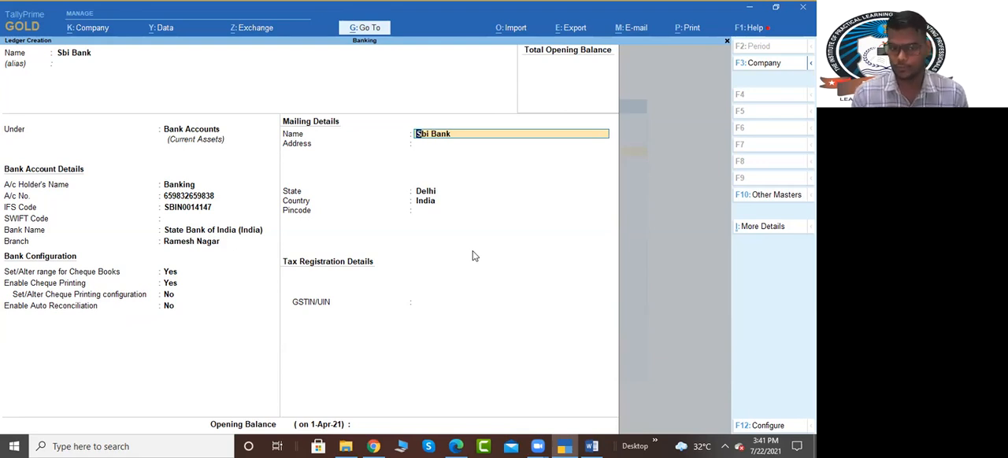
{"action": "key", "text": "Return"}
{"action": "key", "text": "ctrl"}
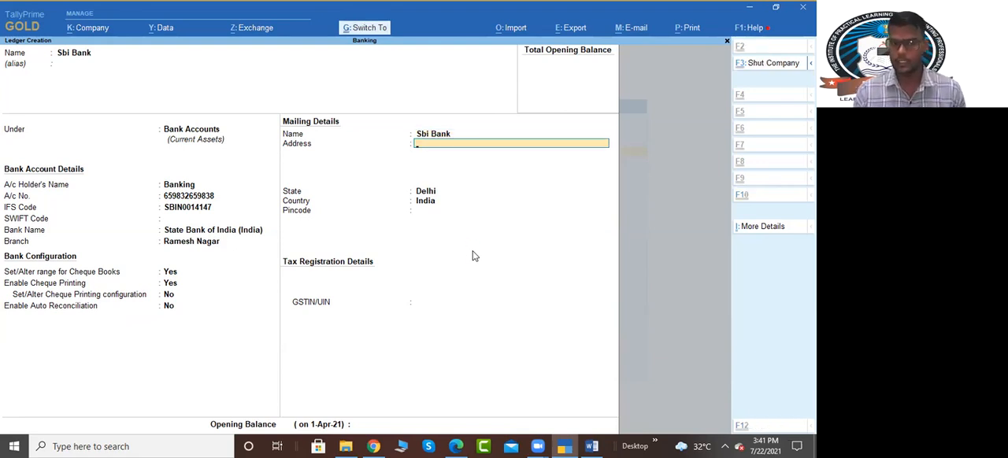
{"action": "key", "text": "ctrl+a"}
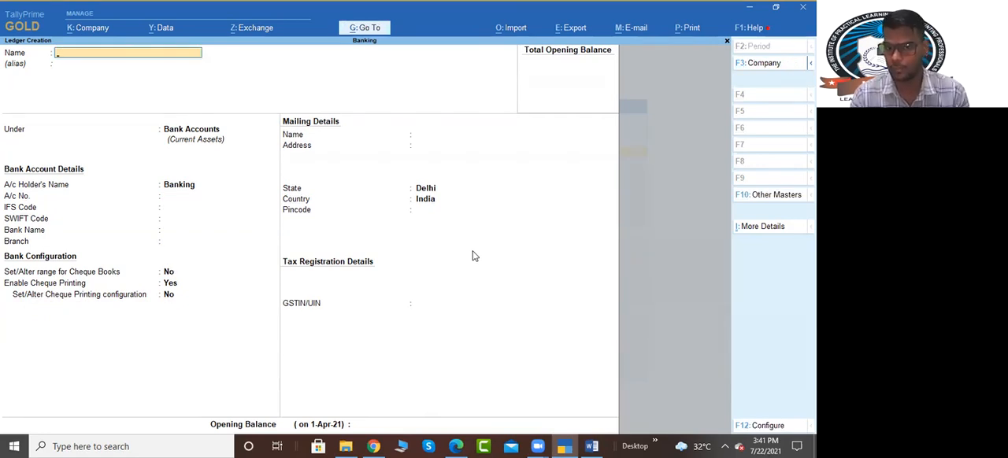
Step: Leave ledger and master creation, return to the Gateway of Tally and select Vouchers
{"action": "key", "text": "Escape"}
{"action": "key", "text": "Return"}
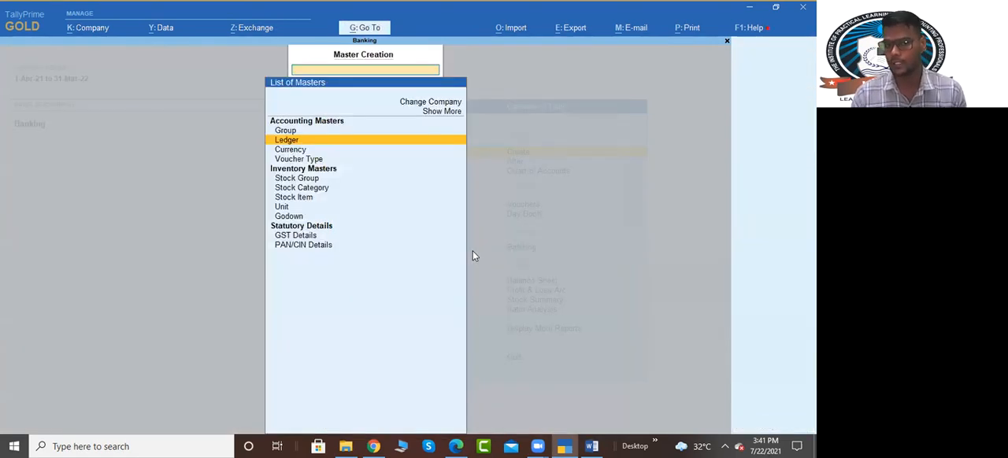
{"action": "key", "text": "Escape"}
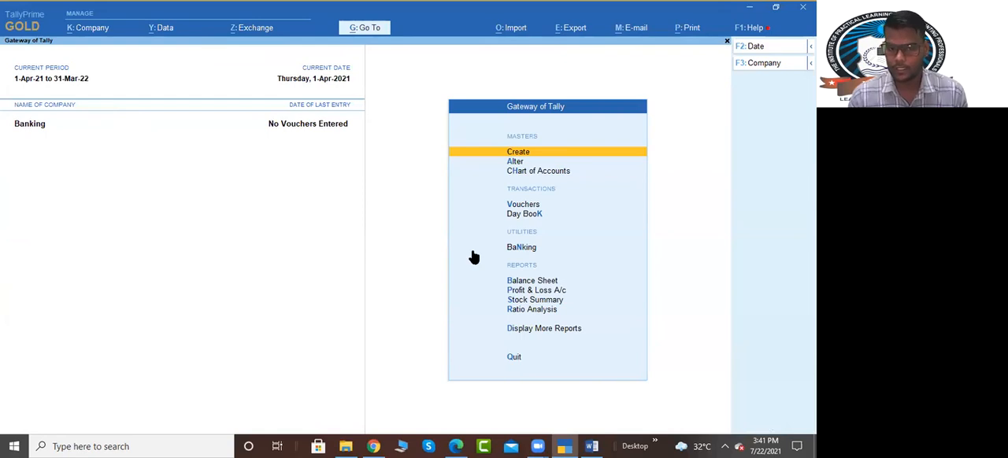
{"action": "key", "text": "Down"}
{"action": "key", "text": "Down"}
{"action": "key", "text": "Down"}
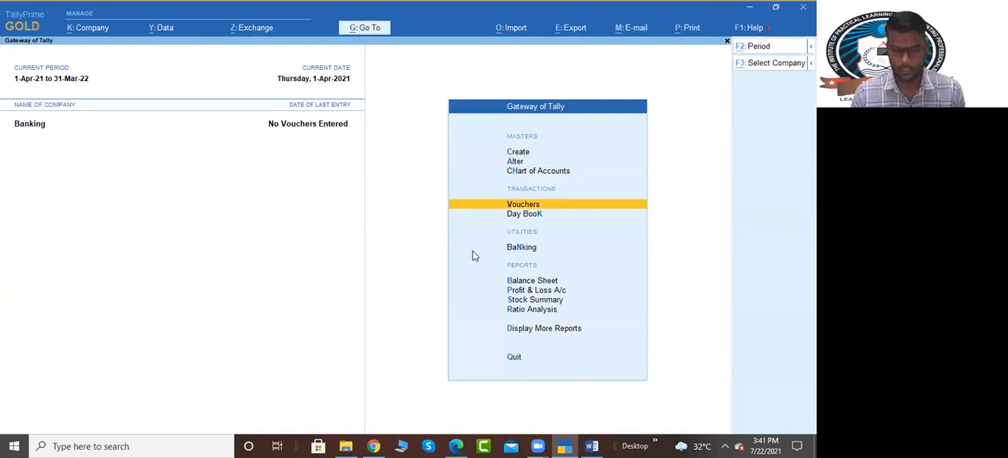
Step: Switch to the Banking assignment in Word and review the Step-3 transactions, focusing on the Tv purchase
{"action": "key", "text": "alt+Tab"}
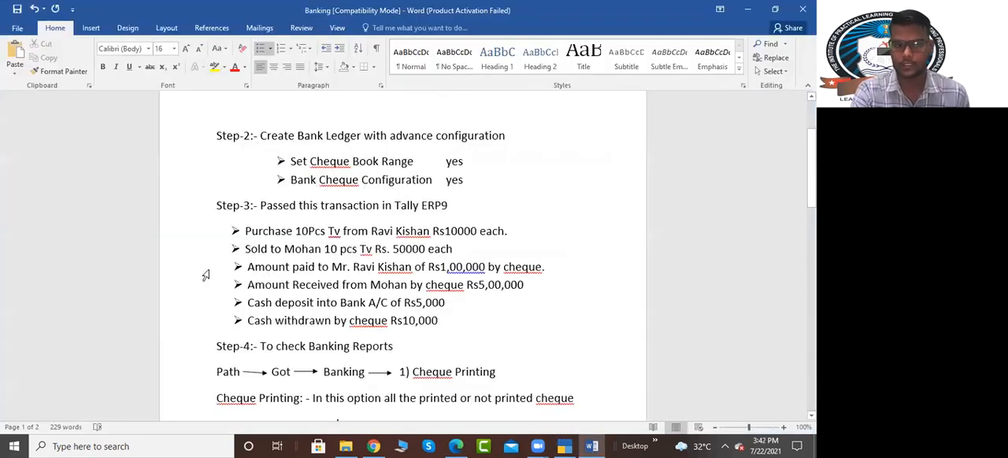
{"action": "left_click_drag", "start_coordinate": [245, 231], "coordinate": [450, 322]}
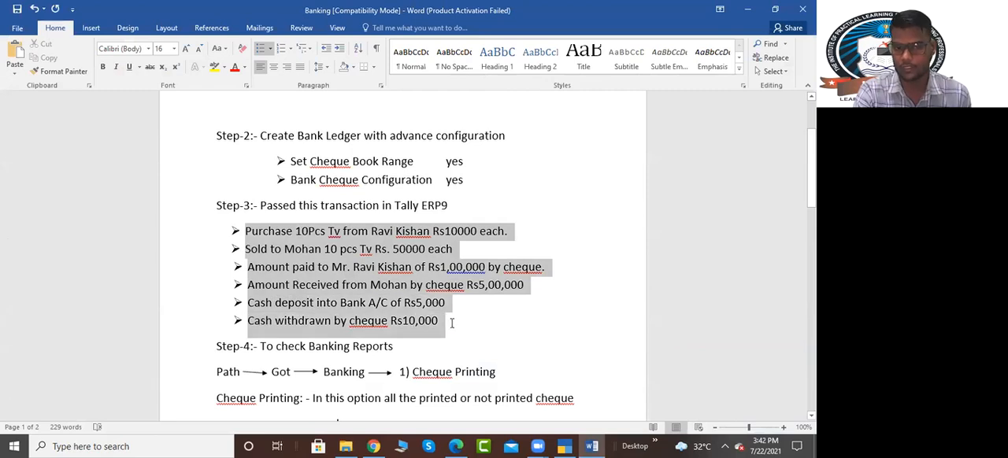
{"action": "left_click", "coordinate": [361, 249]}
{"action": "left_click", "coordinate": [357, 231]}
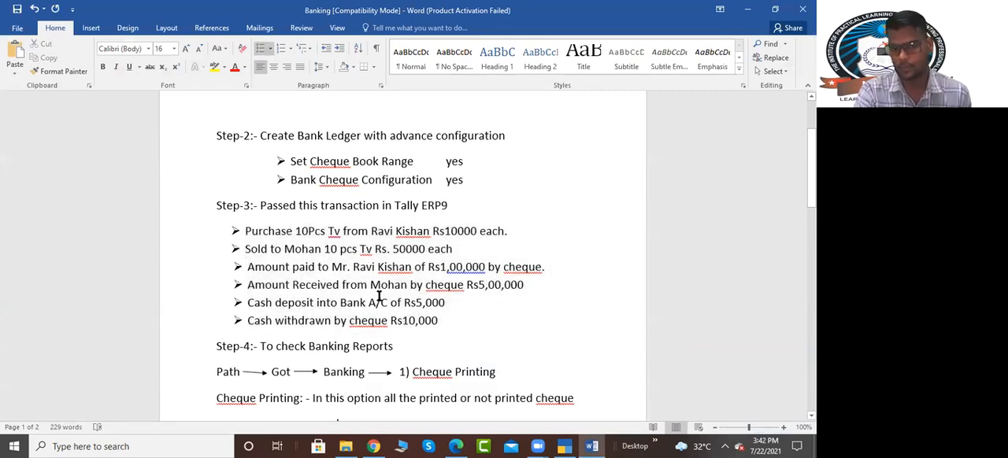
{"action": "left_click", "coordinate": [315, 267]}
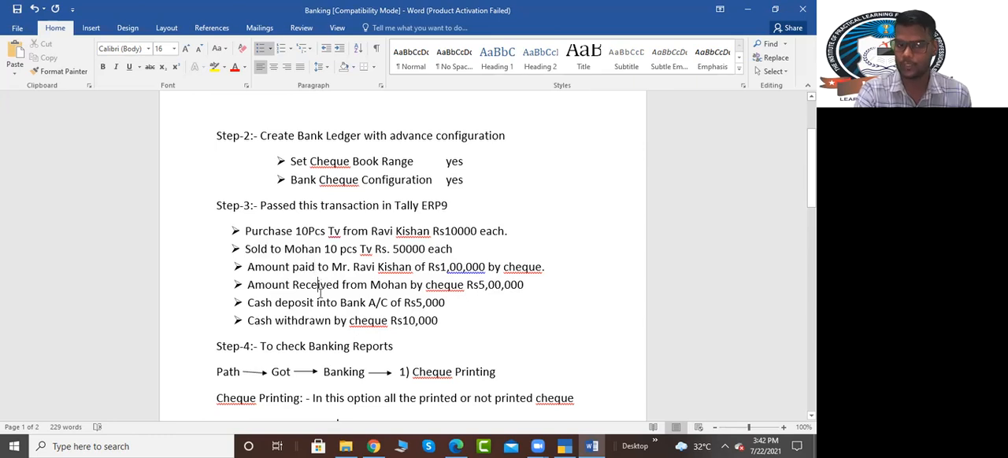
{"action": "left_click_drag", "start_coordinate": [246, 231], "coordinate": [430, 231]}
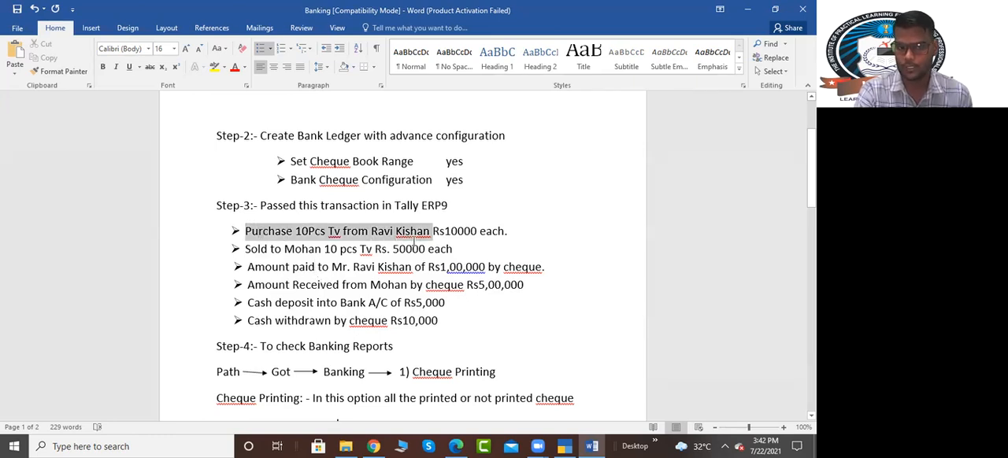
{"action": "left_click", "coordinate": [498, 248]}
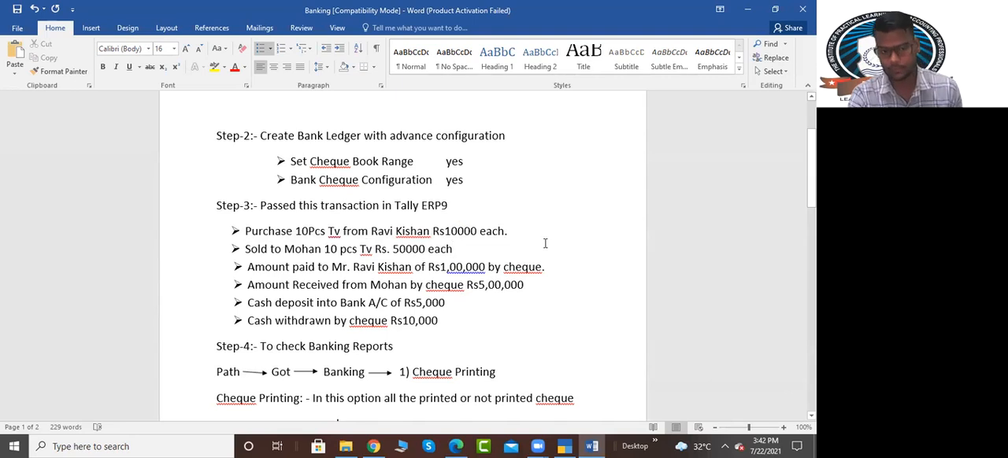
Step: Switch back to TallyPrime and start a Purchase voucher with supplier invoice number 01, keeping the default date
{"action": "key", "text": "alt+Tab"}
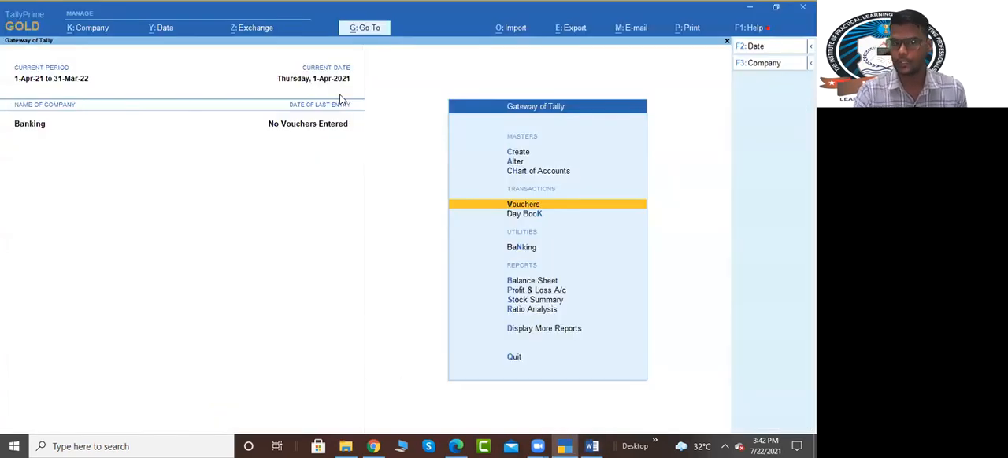
{"action": "key", "text": "Return"}
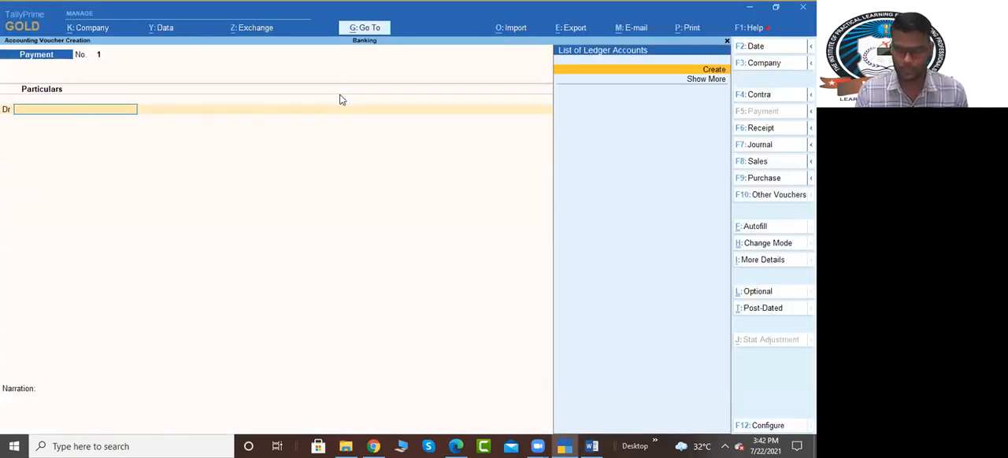
{"action": "key", "text": "F9"}
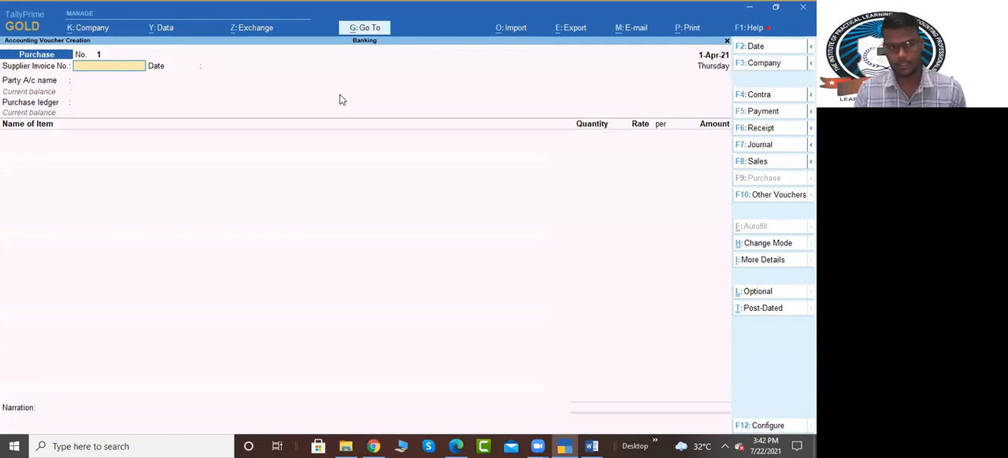
{"action": "type", "text": "01"}
{"action": "key", "text": "Return"}
{"action": "key", "text": "Return"}
Step: Create the supplier's ledger under Sundry Creditors as the party account and accept the receipt and party details unchanged
{"action": "key", "text": "alt+c"}
{"action": "type", "text": "Ravi K"}
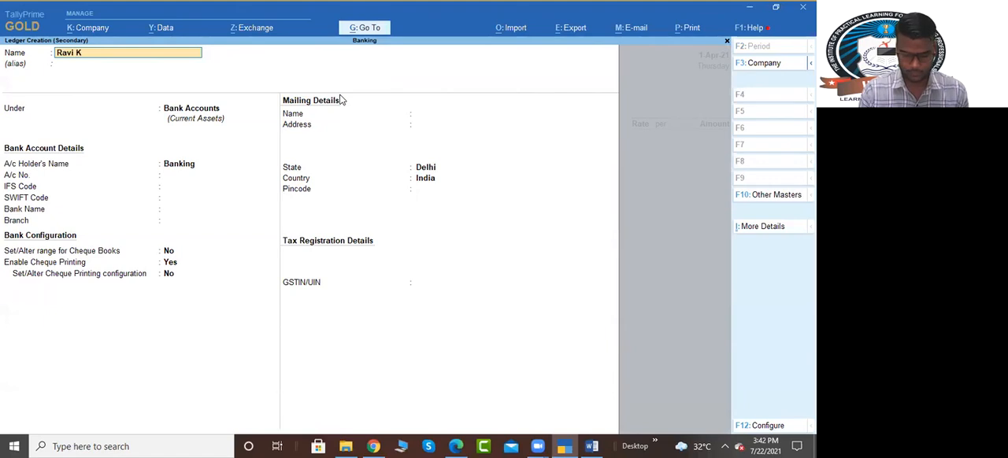
{"action": "key", "text": "Return"}
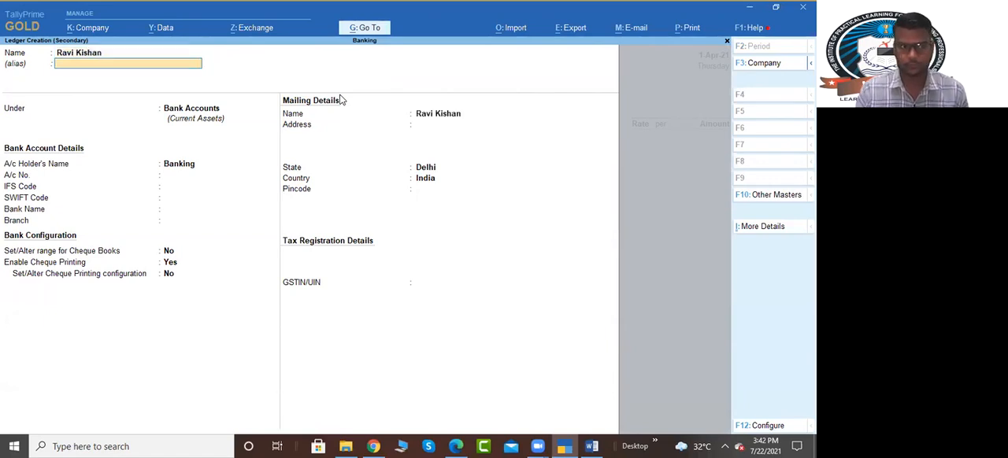
{"action": "key", "text": "Return"}
{"action": "type", "text": "Sund"}
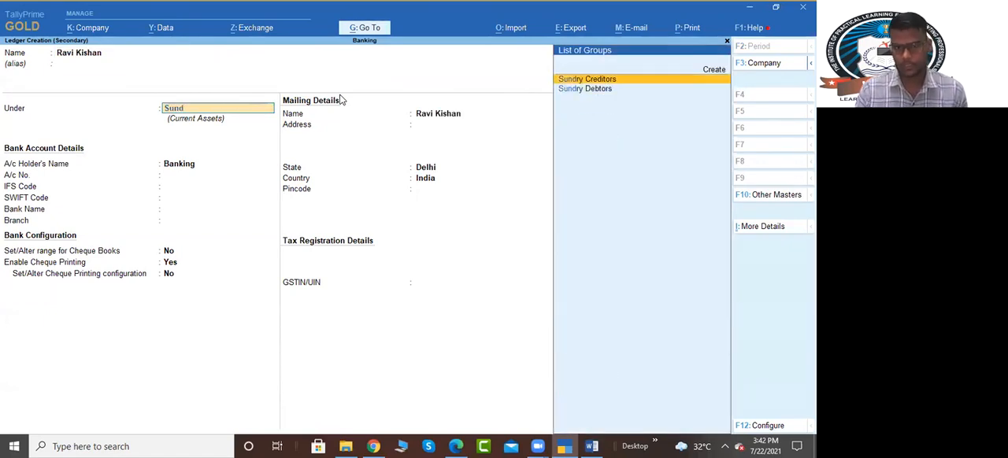
{"action": "key", "text": "Down"}
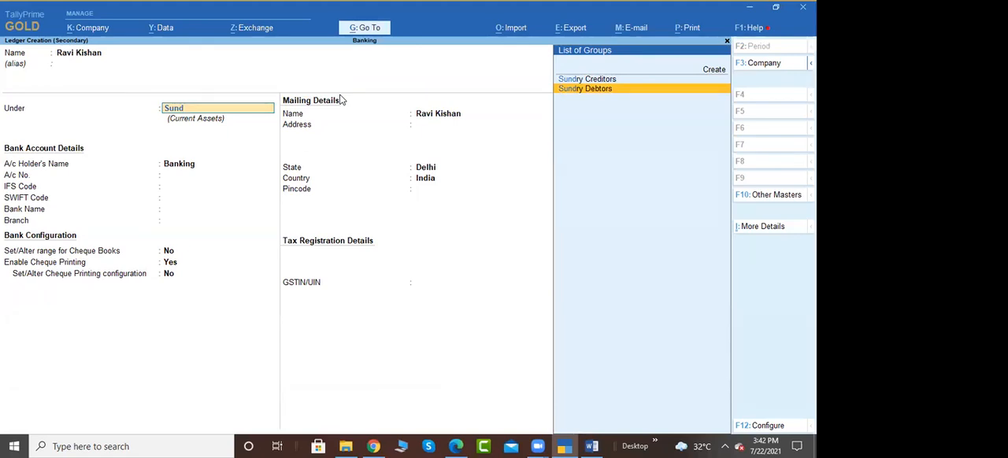
{"action": "key", "text": "Up"}
{"action": "key", "text": "Return"}
{"action": "key", "text": "Return"}
{"action": "key", "text": "Return"}
{"action": "key", "text": "Return"}
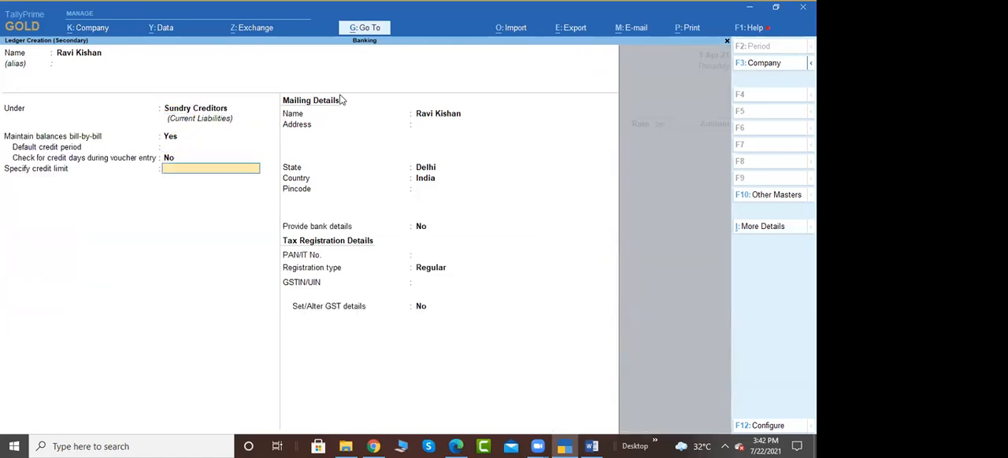
{"action": "key", "text": "ctrl+a"}
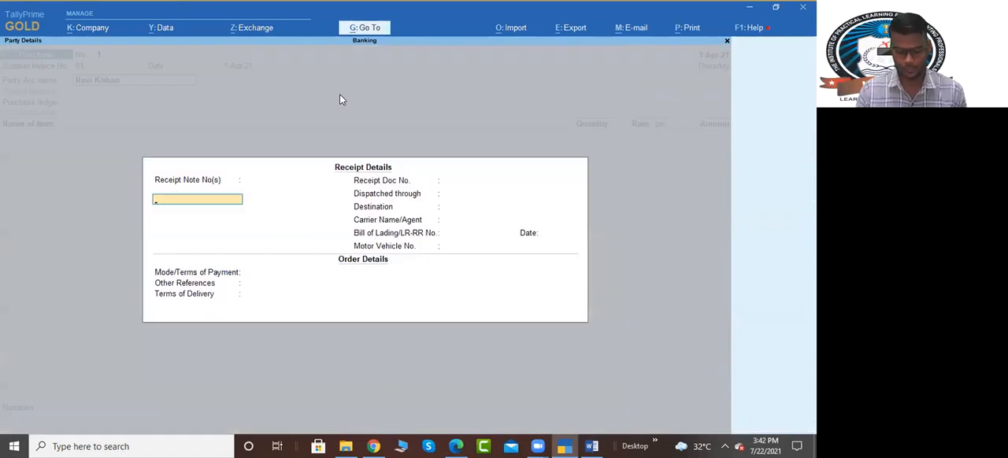
{"action": "key", "text": "ctrl+a"}
{"action": "key", "text": "ctrl+a"}
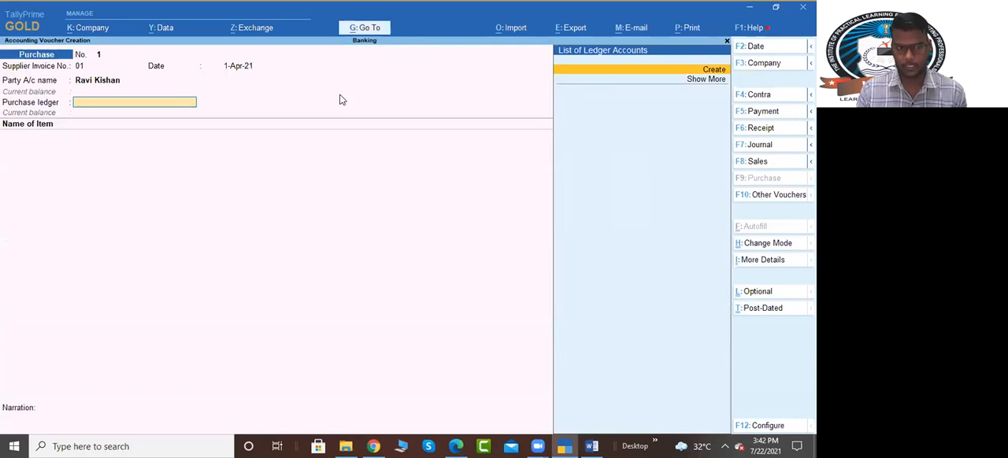
Step: Create a ledger named Purchase under Purchase Accounts and use it as the voucher's purchase ledger
{"action": "key", "text": "alt+c"}
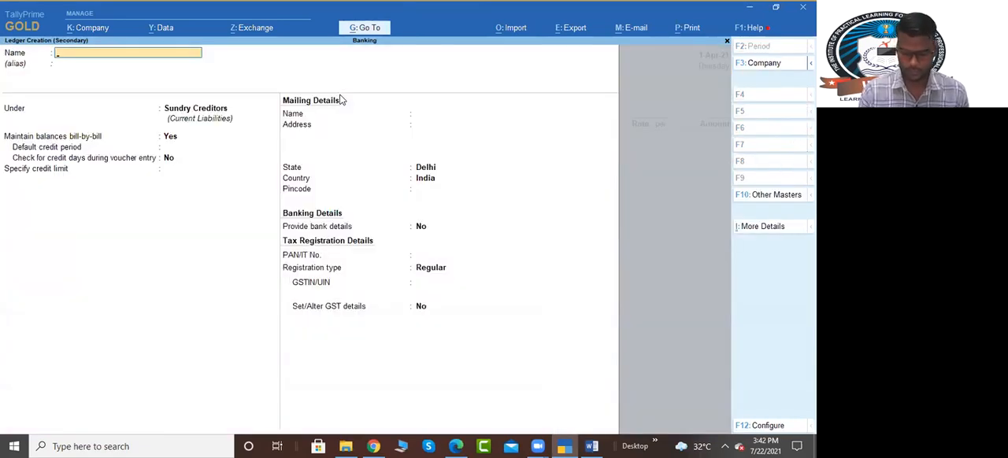
{"action": "type", "text": "Purchase"}
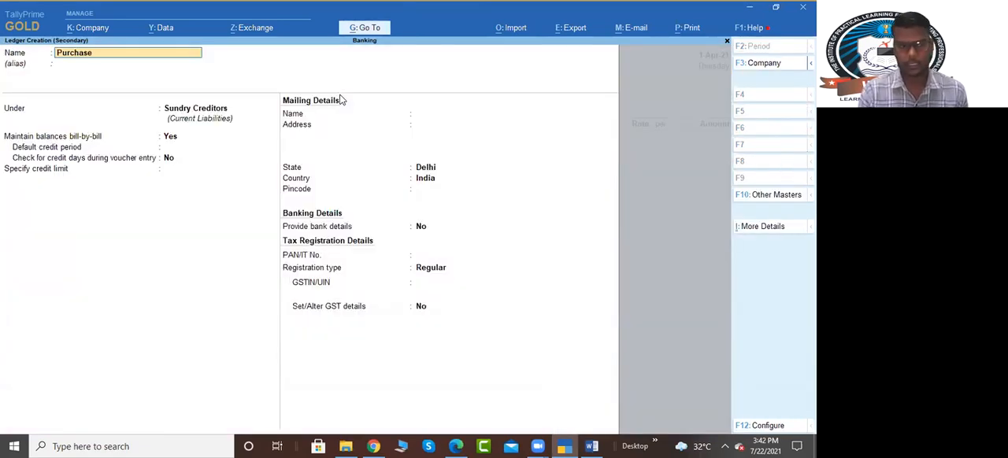
{"action": "key", "text": "Return"}
{"action": "key", "text": "Return"}
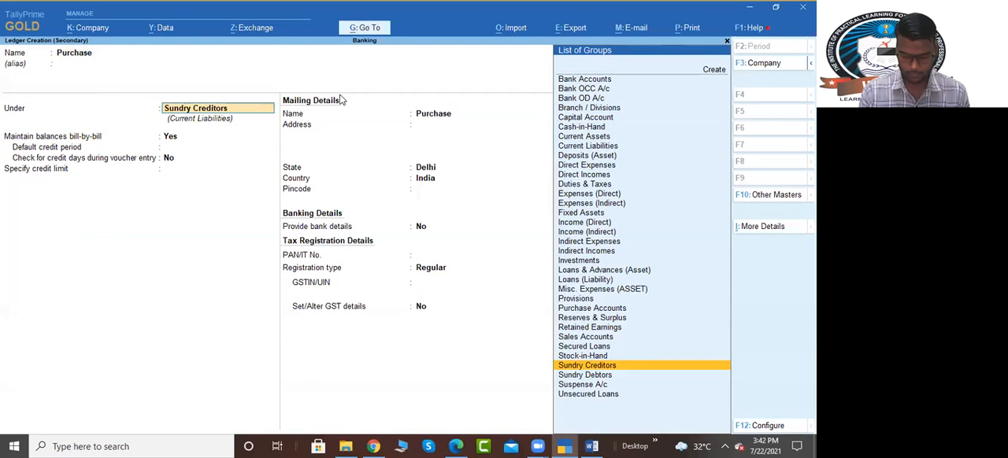
{"action": "type", "text": "Pur"}
{"action": "key", "text": "Return"}
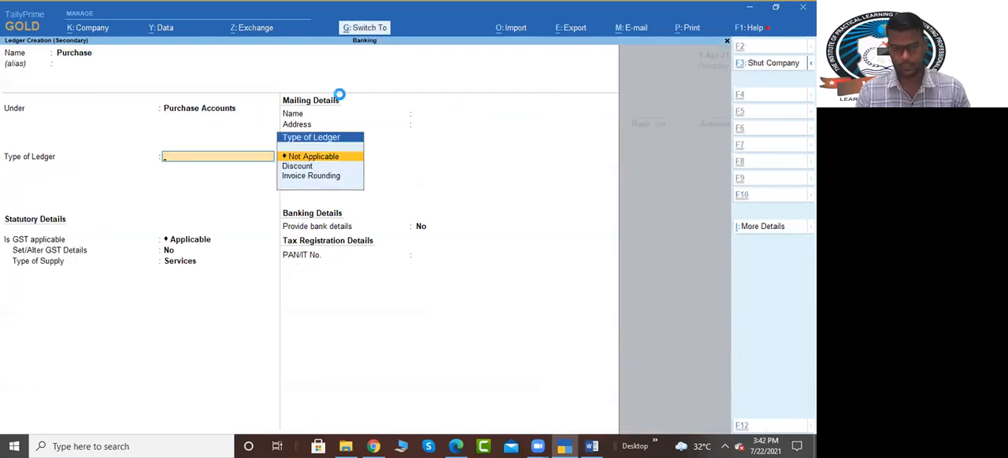
{"action": "key", "text": "ctrl+a"}
Step: Start creating a stock item named Tv under Primary for the purchase voucher
{"action": "key", "text": "alt+c"}
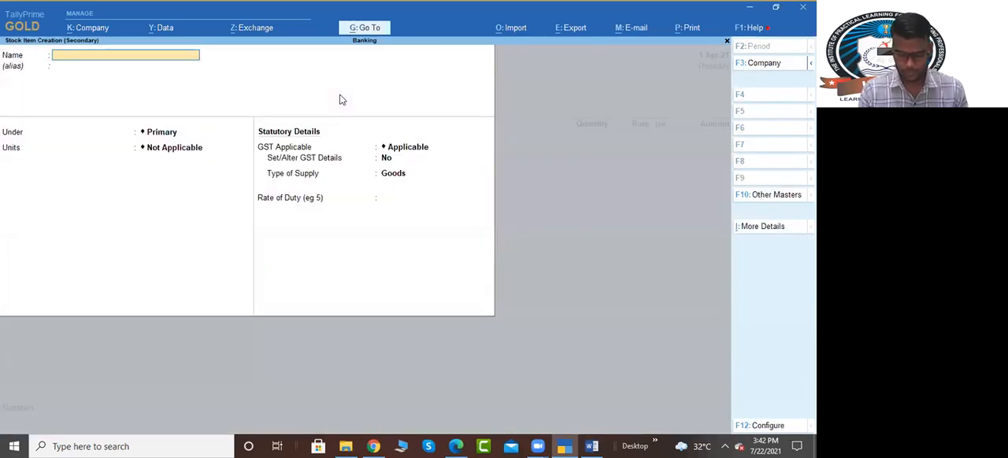
{"action": "key", "text": "Return"}
{"action": "key", "text": "Return"}
Step: Create a simple unit with symbol pcs, unit quantity code PCS-PIECES and 0 decimal places
{"action": "key", "text": "Return"}
{"action": "key", "text": "alt+c"}
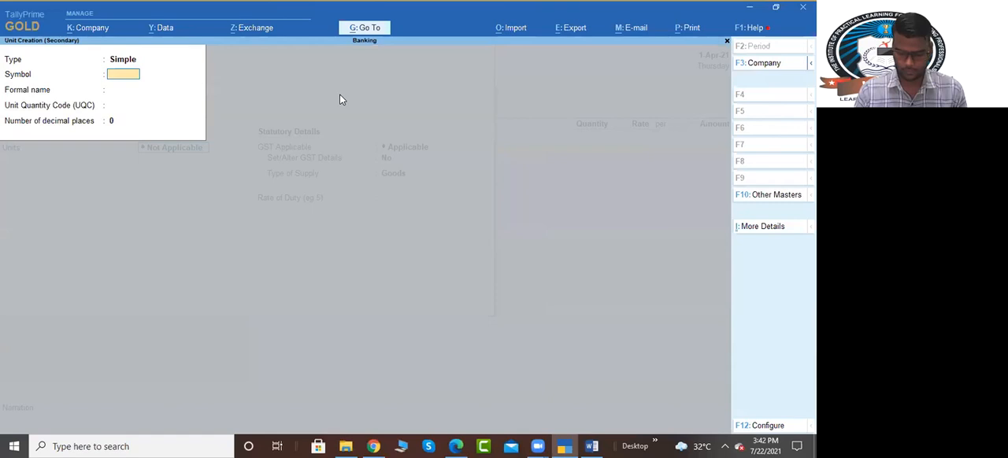
{"action": "type", "text": "pcs"}
{"action": "key", "text": "Return"}
{"action": "key", "text": "Return"}
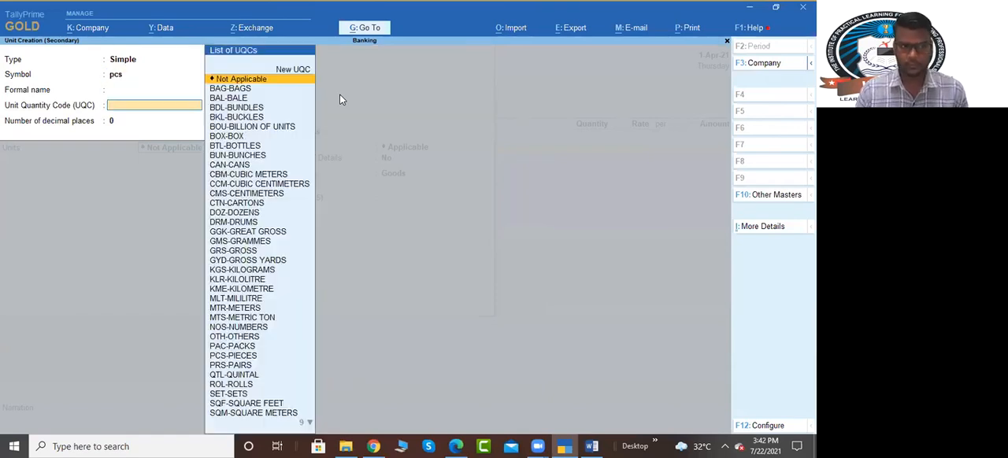
{"action": "type", "text": "pcs"}
{"action": "key", "text": "Return"}
{"action": "key", "text": "Return"}
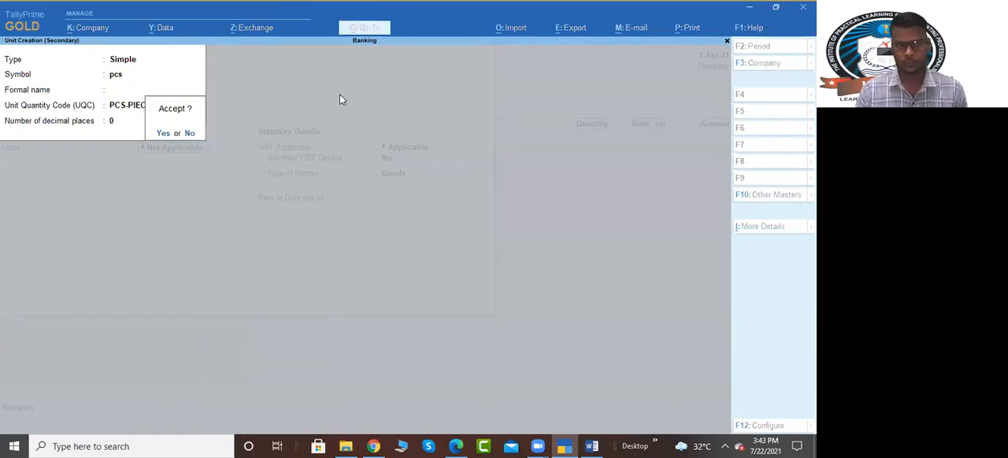
Step: Accept the pcs unit and save the Tv stock item with no alternate units, default GST details and no duty rate
{"action": "key", "text": "Return"}
{"action": "key", "text": "Return"}
{"action": "key", "text": "Return"}
{"action": "key", "text": "Return"}
{"action": "key", "text": "Return"}
{"action": "key", "text": "Return"}
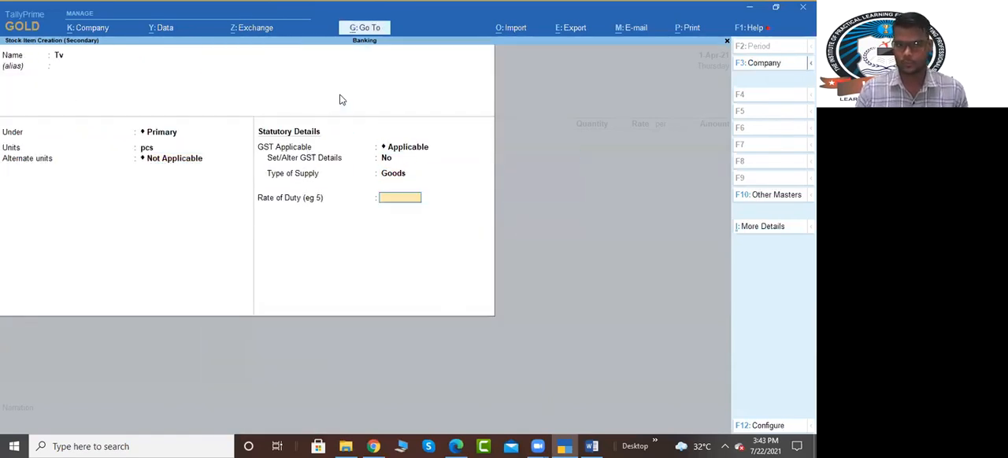
{"action": "key", "text": "Return"}
{"action": "key", "text": "Return"}
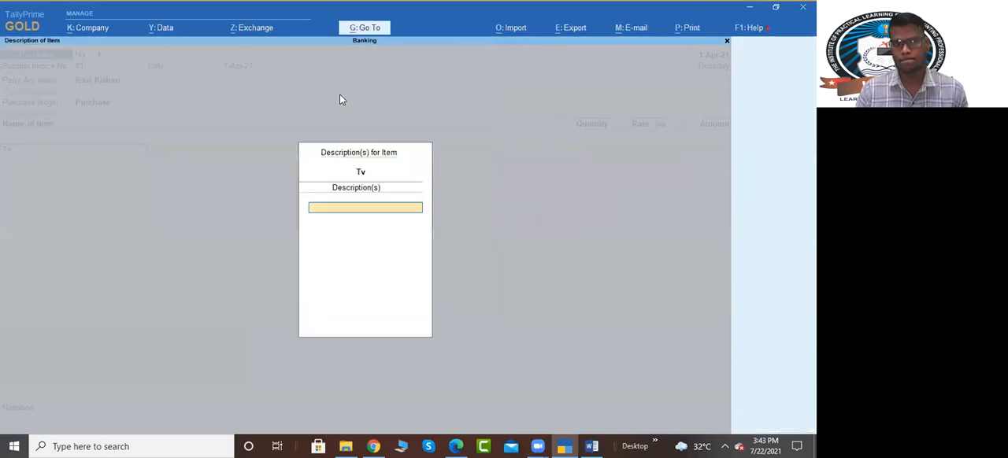
Step: Enter 10 pcs of Tv at a rate of 10000 per piece in the purchase voucher, leaving the item description blank
{"action": "key", "text": "alt+Tab"}
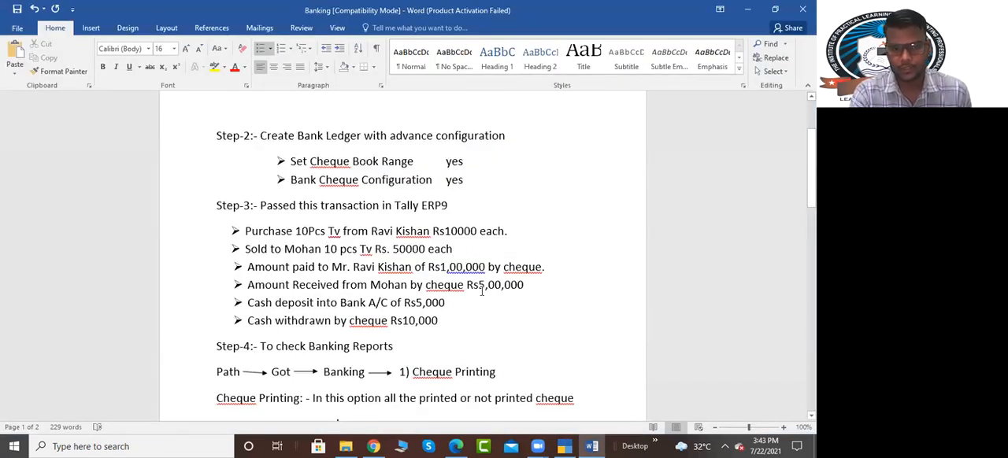
{"action": "key", "text": "alt+Tab"}
{"action": "key", "text": "alt+Tab"}
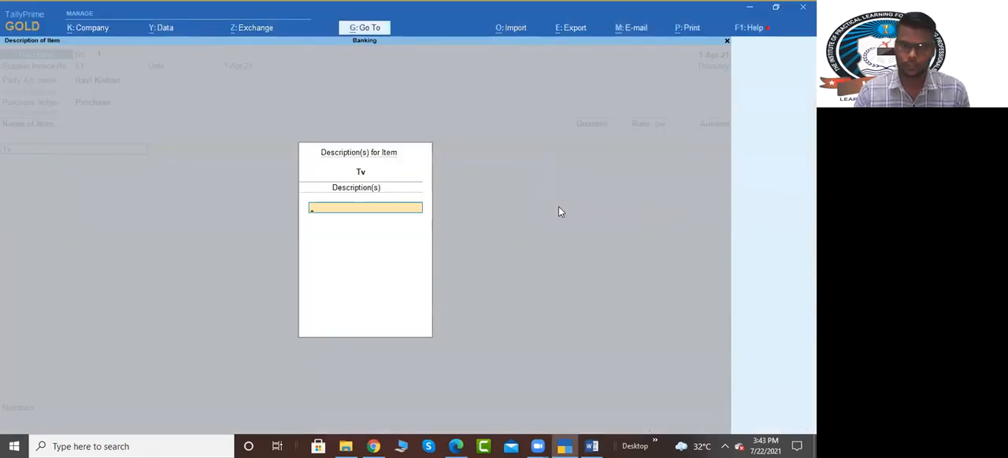
{"action": "key", "text": "Return"}
{"action": "type", "text": "10"}
{"action": "key", "text": "Return"}
{"action": "key", "text": "alt+Tab"}
Step: End the item list, accept the remaining purchase details unchanged and save the purchase voucher
{"action": "key", "text": "alt+Tab"}
{"action": "type", "text": "10000"}
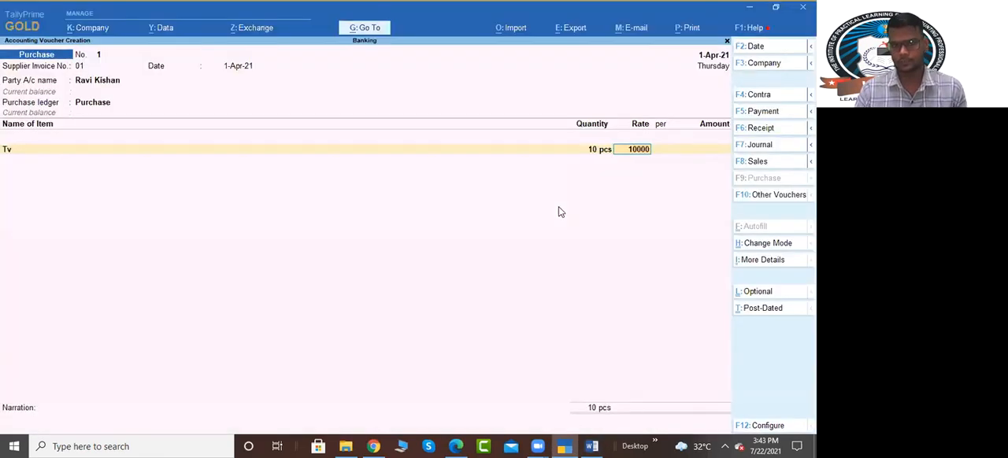
{"action": "key", "text": "Return"}
{"action": "key", "text": "Return"}
{"action": "key", "text": "alt+Tab"}
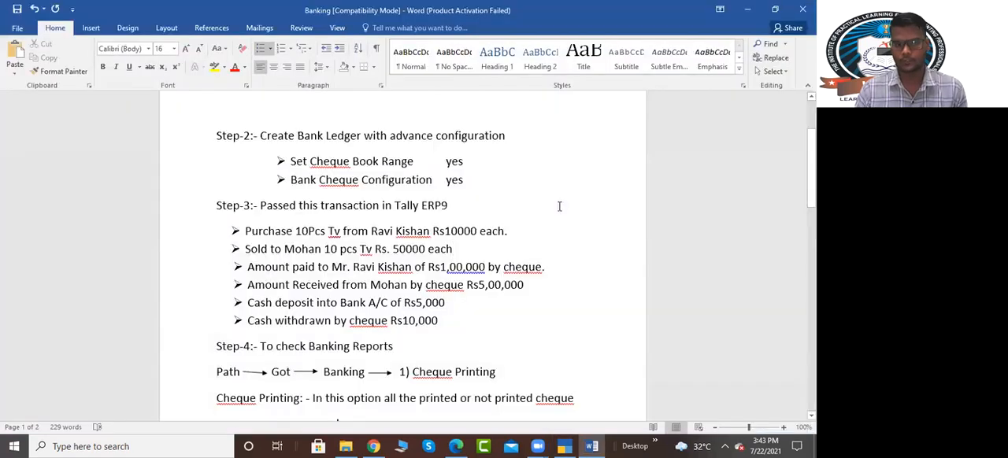
{"action": "key", "text": "alt+Tab"}
{"action": "key", "text": "Return"}
{"action": "key", "text": "Return"}
{"action": "key", "text": "Return"}
{"action": "key", "text": "Return"}
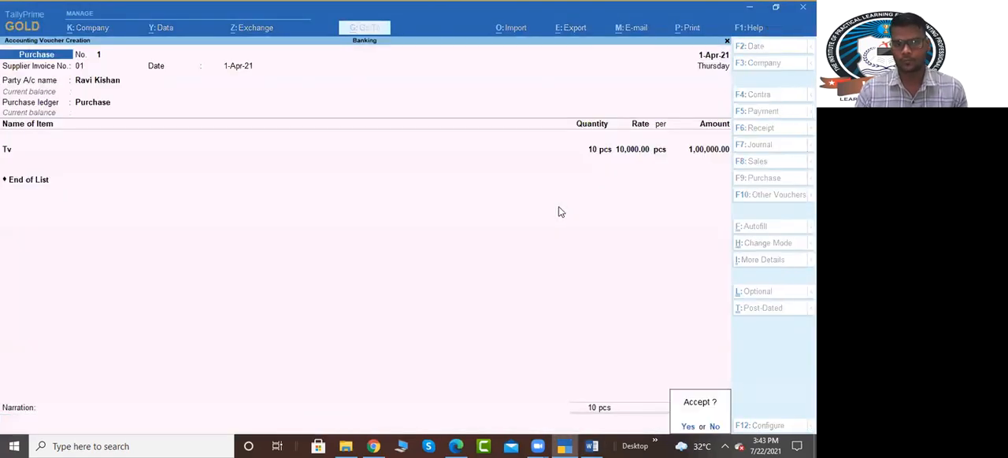
{"action": "key", "text": "Return"}
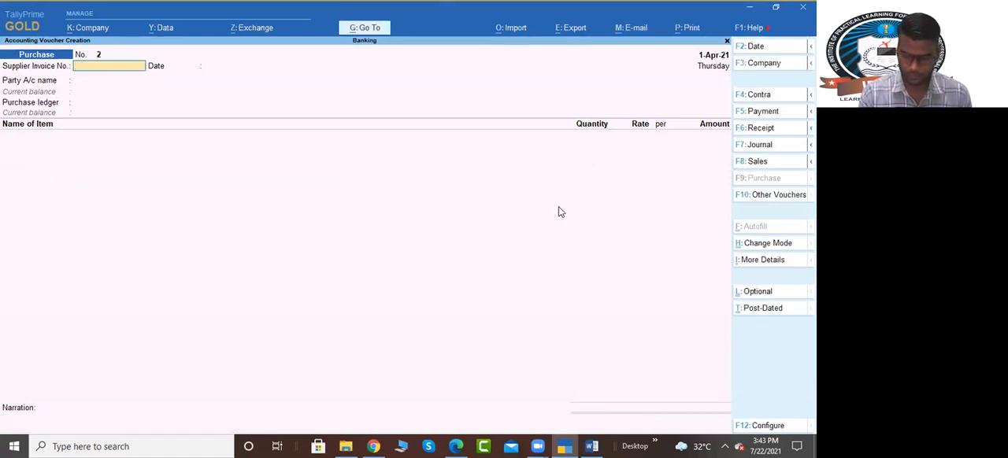
Step: Start a sales voucher, create the customer's ledger under Sundry Debtors as the party account and accept the dispatch and party details unchanged
{"action": "key", "text": "F8"}
{"action": "key", "text": "alt+Tab"}
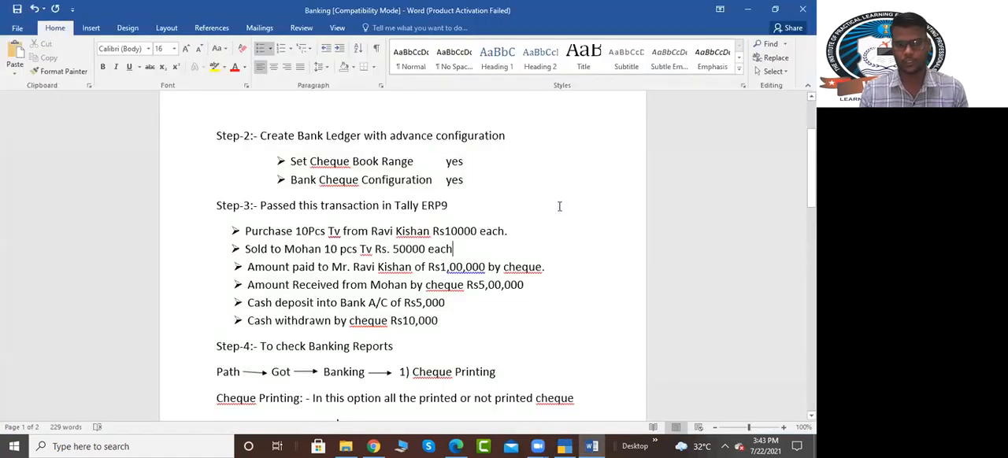
{"action": "key", "text": "alt+Tab"}
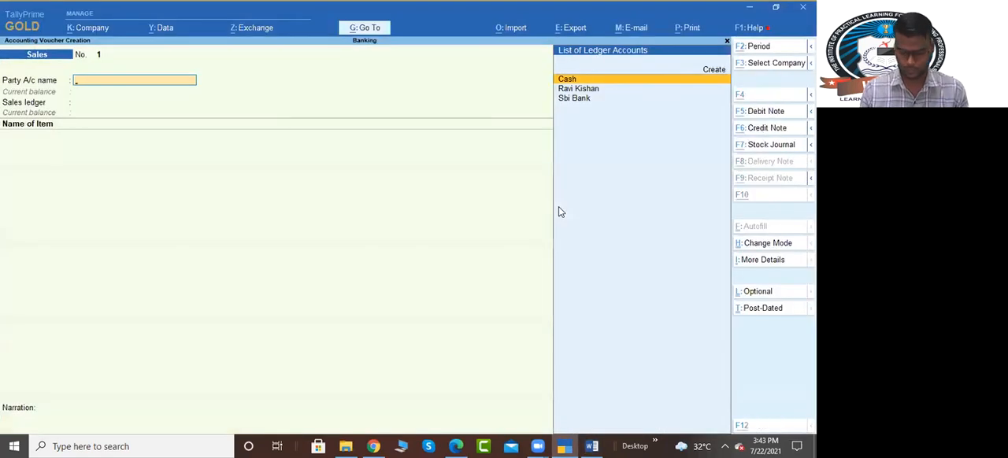
{"action": "key", "text": "alt+c"}
{"action": "type", "text": "Mohan"}
{"action": "key", "text": "Return"}
{"action": "type", "text": "Sun"}
{"action": "key", "text": "Down"}
{"action": "key", "text": "Return"}
{"action": "key", "text": "ctrl+a"}
{"action": "key", "text": "ctrl+a"}
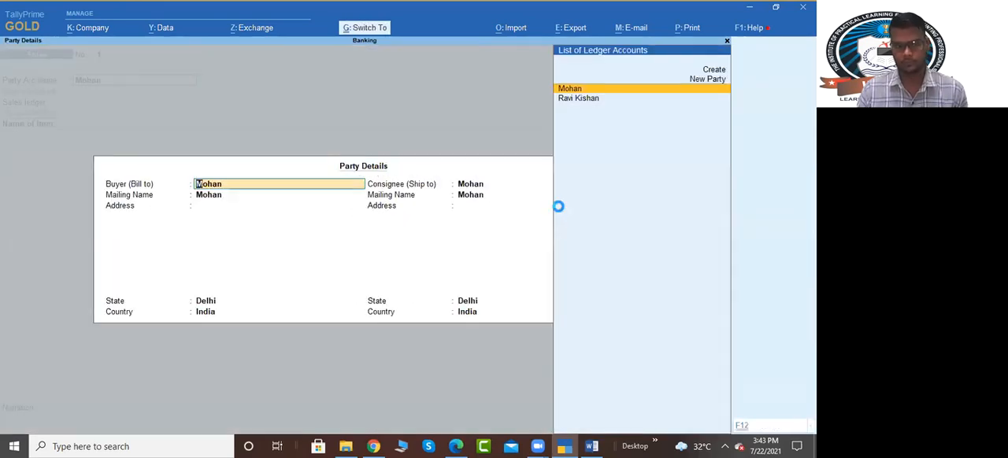
{"action": "key", "text": "ctrl+a"}
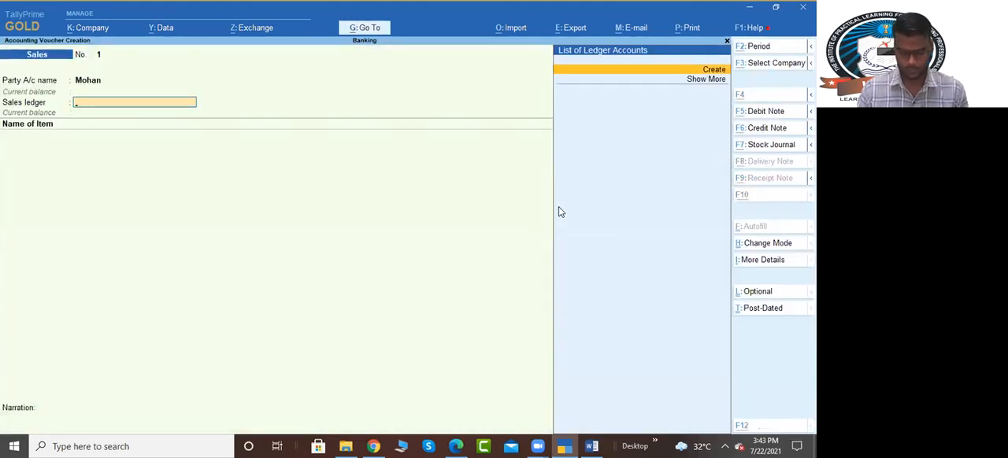
Step: Create a ledger named Sale under Sales Accounts and use it as the voucher's sales ledger
{"action": "key", "text": "alt+c"}
{"action": "type", "text": "Sale"}
{"action": "key", "text": "Return"}
{"action": "key", "text": "Return"}
{"action": "type", "text": "Sale"}
{"action": "key", "text": "Return"}
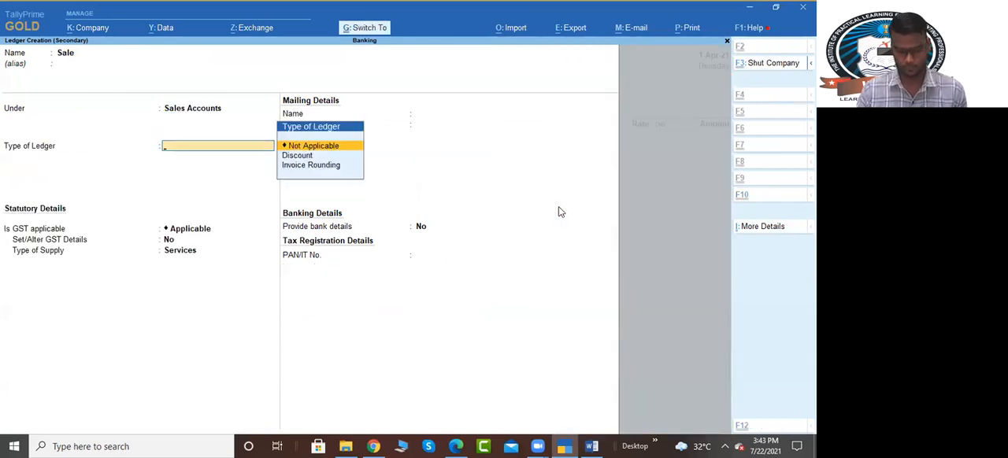
{"action": "key", "text": "ctrl+a"}
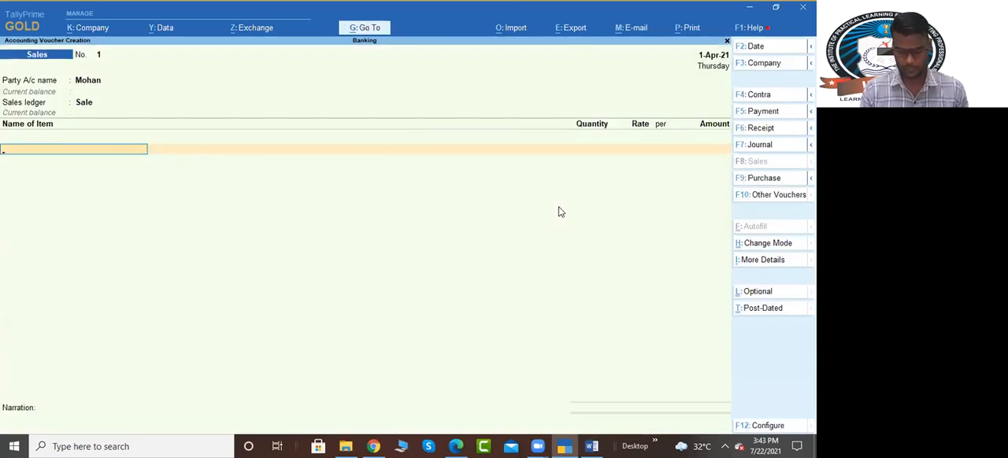
Step: Enter 10 pcs of Tv at a rate of 50,000 per piece in the sales voucher and end the item list
{"action": "key", "text": "Return"}
{"action": "key", "text": "Return"}
{"action": "key", "text": "alt+Tab"}
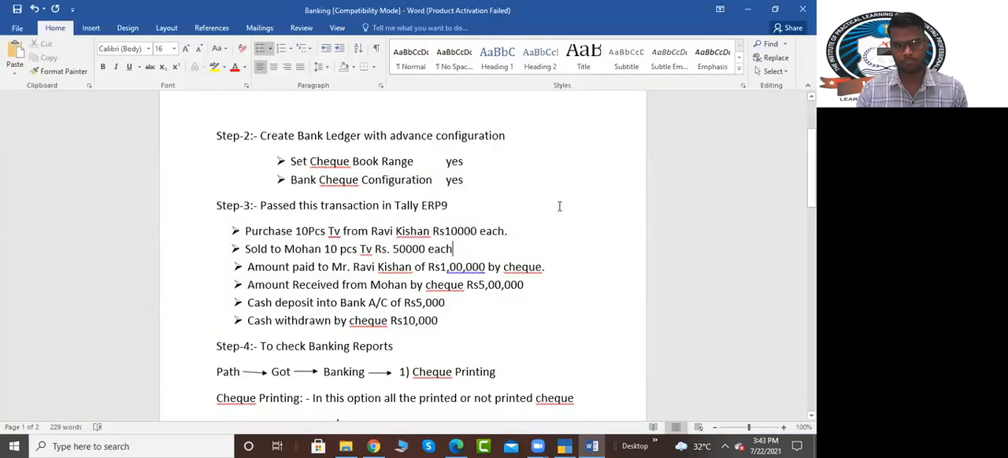
{"action": "key", "text": "alt+Tab"}
{"action": "type", "text": "10"}
{"action": "key", "text": "Return"}
{"action": "type", "text": "50,000"}
Step: Allocate the full sale amount to a New Ref in the customer's bill-wise details and save the sales voucher
{"action": "key", "text": "Return"}
{"action": "key", "text": "Return"}
{"action": "key", "text": "Return"}
{"action": "key", "text": "Return"}
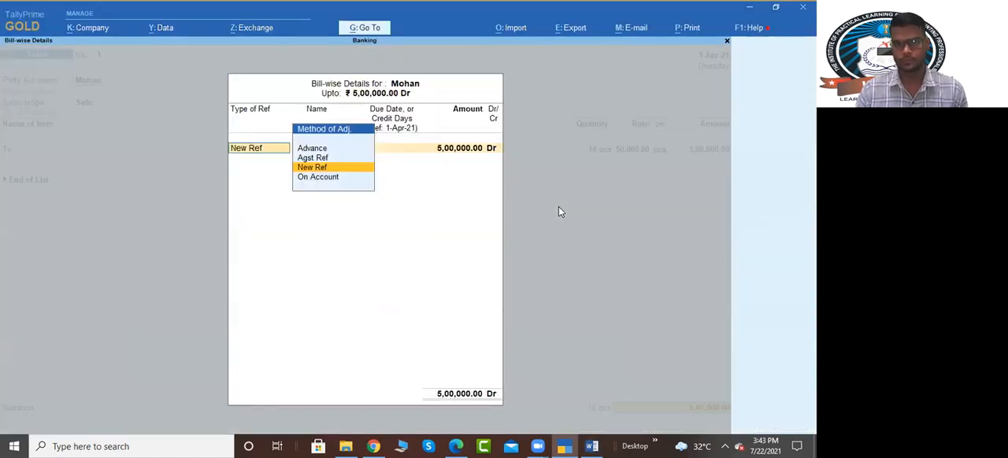
{"action": "key", "text": "Return"}
{"action": "key", "text": "Return"}
{"action": "key", "text": "Return"}
{"action": "key", "text": "Return"}
{"action": "key", "text": "Return"}
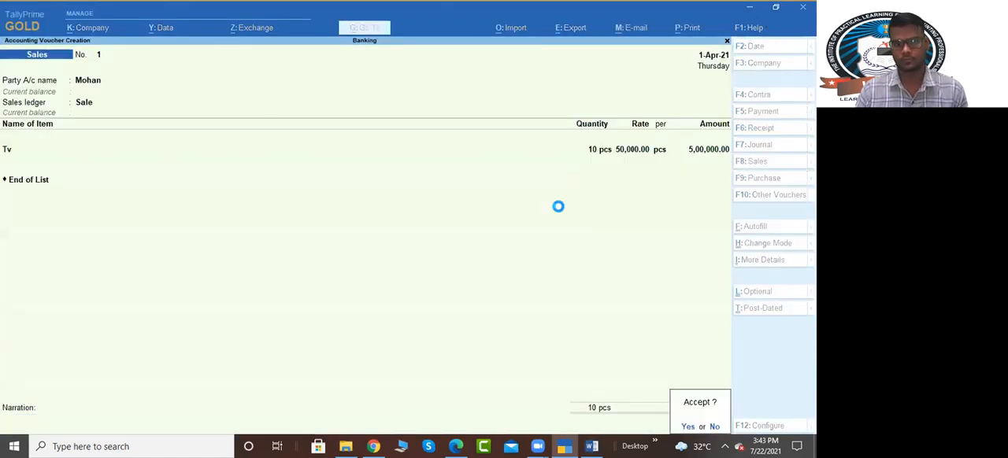
Step: Switch to the Word assignment and examine the Step-3 lines about the cheque payment to the supplier and the cheque received from the customer
{"action": "key", "text": "alt+Tab"}
{"action": "key", "text": "Left"}
{"action": "key", "text": "Left"}
{"action": "key", "text": "Left"}
{"action": "key", "text": "Left"}
{"action": "key", "text": "Left"}
{"action": "key", "text": "Left"}
{"action": "key", "text": "Right"}
{"action": "key", "text": "Right"}
{"action": "key", "text": "Right"}
{"action": "key", "text": "Right"}
{"action": "key", "text": "Right"}
{"action": "key", "text": "Right"}
{"action": "key", "text": "Right"}
{"action": "key", "text": "Right"}
{"action": "key", "text": "Right"}
{"action": "key", "text": "Right"}
{"action": "key", "text": "Right"}
{"action": "key", "text": "Right"}
{"action": "key", "text": "Right"}
{"action": "key", "text": "Right"}
{"action": "key", "text": "Right"}
{"action": "key", "text": "Right"}
{"action": "key", "text": "Right"}
{"action": "key", "text": "Right"}
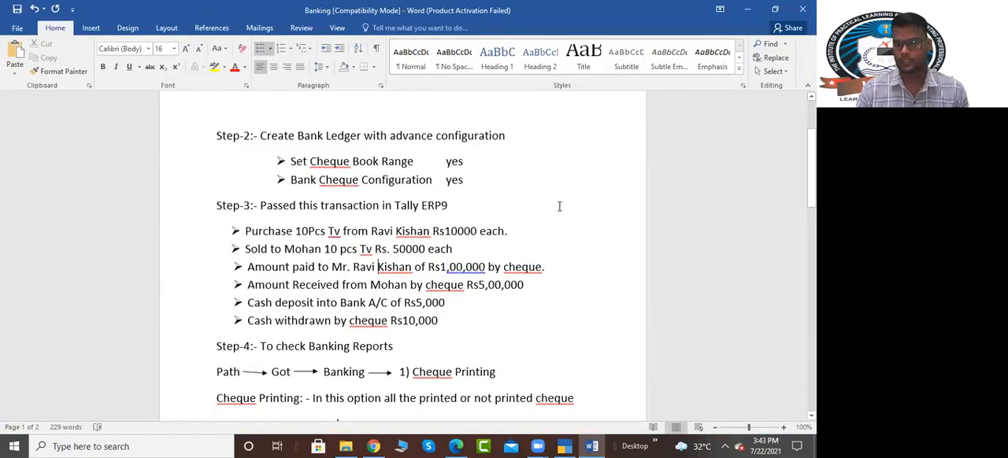
{"action": "key", "text": "Down"}
{"action": "key", "text": "Left"}
{"action": "key", "text": "Left"}
{"action": "key", "text": "Left"}
{"action": "key", "text": "Left"}
{"action": "key", "text": "Left"}
{"action": "key", "text": "Left"}
{"action": "key", "text": "Left"}
{"action": "key", "text": "Left"}
{"action": "key", "text": "Left"}
{"action": "key", "text": "Left"}
{"action": "key", "text": "Left"}
{"action": "key", "text": "Left"}
{"action": "key", "text": "Left"}
{"action": "key", "text": "Left"}
{"action": "key", "text": "Left"}
{"action": "key", "text": "Left"}
{"action": "key", "text": "Left"}
{"action": "key", "text": "Left"}
{"action": "key", "text": "Left"}
{"action": "key", "text": "Left"}
{"action": "key", "text": "Right"}
{"action": "key", "text": "Right"}
{"action": "key", "text": "Right"}
{"action": "key", "text": "Right"}
{"action": "key", "text": "Right"}
{"action": "key", "text": "Right"}
{"action": "key", "text": "Right"}
{"action": "key", "text": "Right"}
{"action": "key", "text": "Right"}
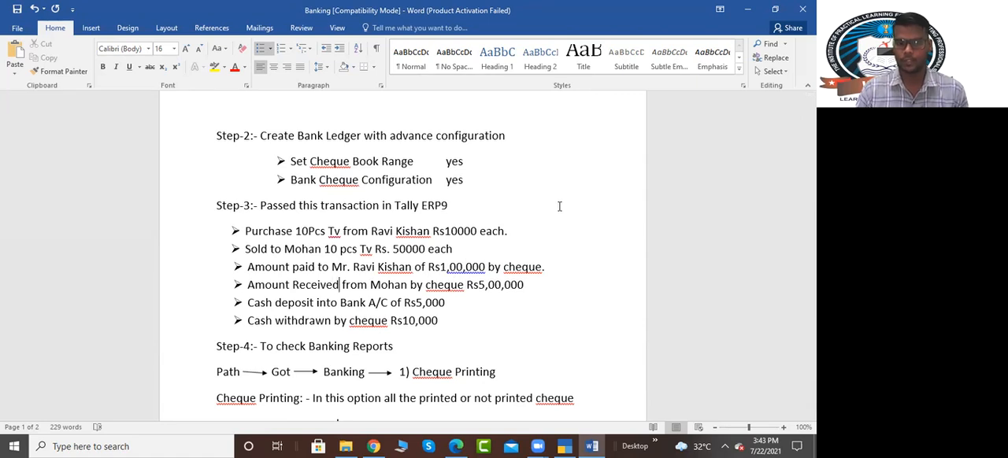
{"action": "key", "text": "Right"}
{"action": "key", "text": "Right"}
{"action": "key", "text": "Right"}
{"action": "key", "text": "Right"}
{"action": "key", "text": "Right"}
{"action": "key", "text": "Right"}
{"action": "key", "text": "Right"}
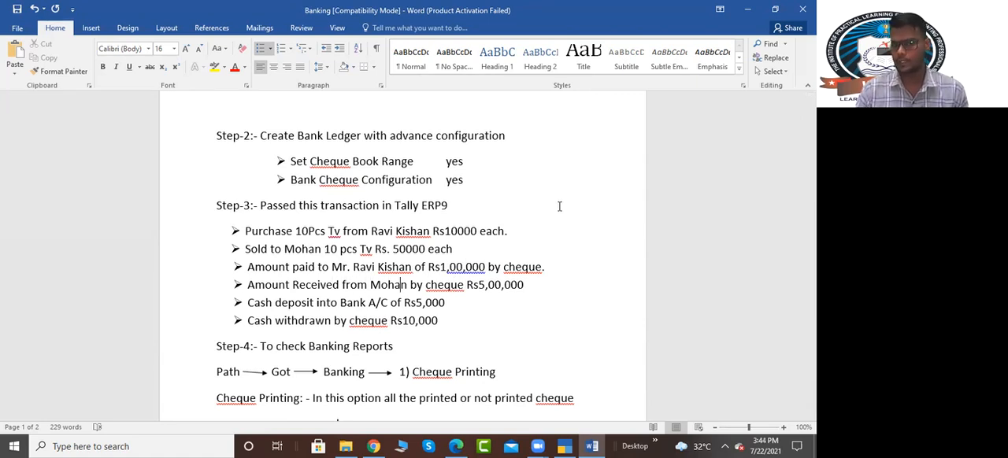
{"action": "key", "text": "Up"}
{"action": "key", "text": "Up"}
{"action": "key", "text": "Up"}
{"action": "key", "text": "Up"}
{"action": "key", "text": "Down"}
{"action": "key", "text": "Down"}
{"action": "key", "text": "Down"}
Step: Switch back to TallyPrime, start a receipt voucher and credit the customer's ledger with 5,00,000
{"action": "key", "text": "alt+Tab"}
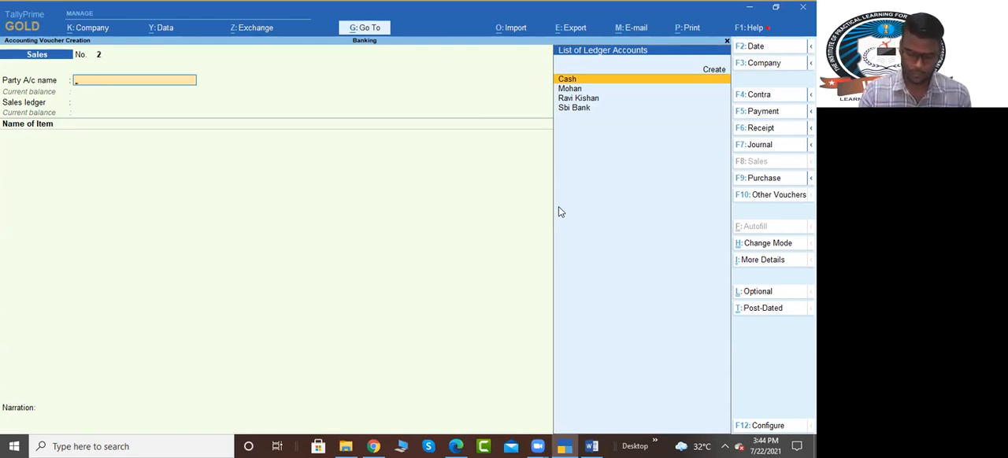
{"action": "key", "text": "F6"}
{"action": "key", "text": "Down"}
{"action": "key", "text": "Down"}
{"action": "key", "text": "Up"}
{"action": "key", "text": "Up"}
{"action": "key", "text": "Return"}
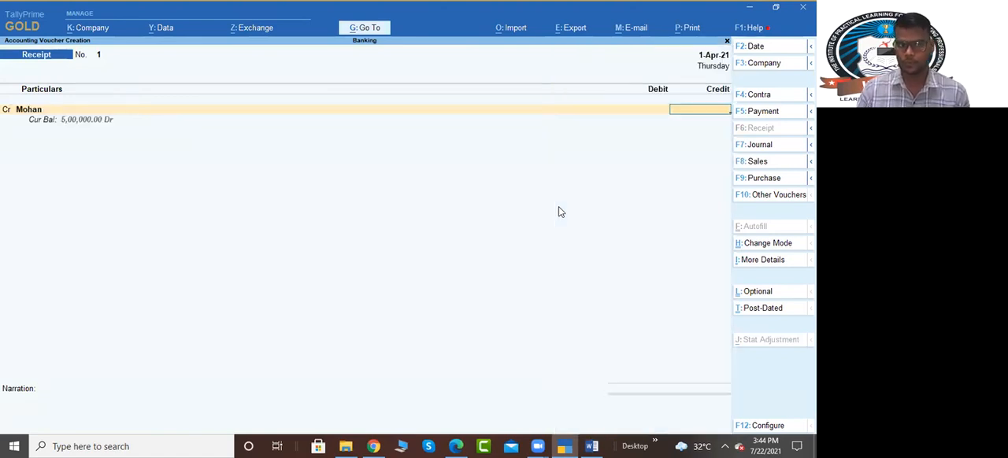
{"action": "type", "text": "5,00,"}
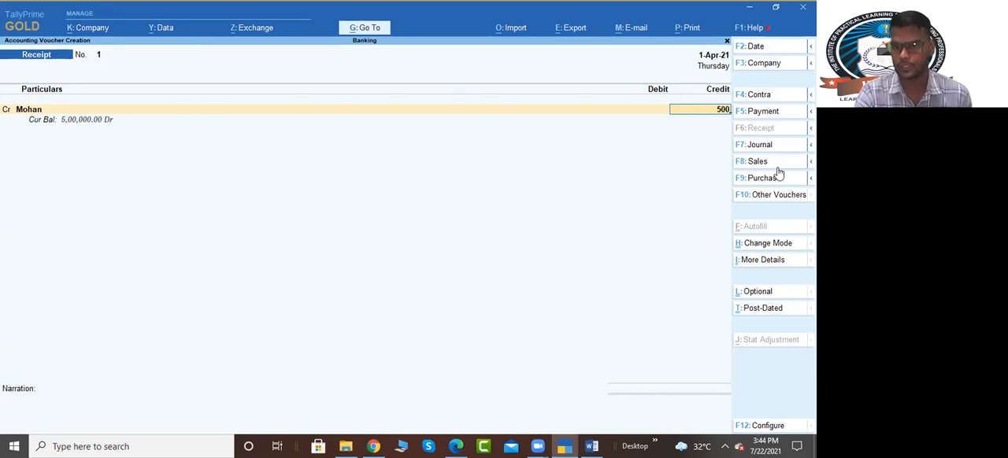
{"action": "type", "text": "0000"}
{"action": "key", "text": "Return"}
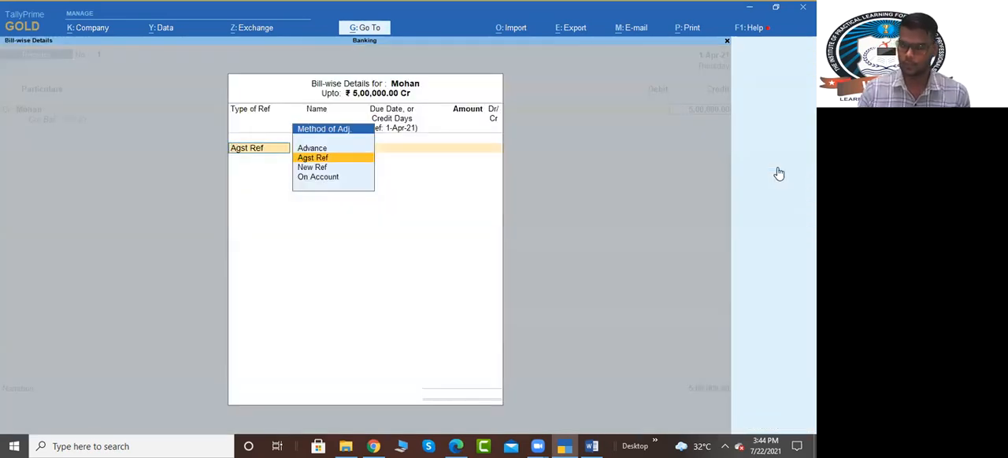
Step: Allocate the 5,00,000 receipt as Agst Ref to the customer's sales bill 1
{"action": "key", "text": "Return"}
{"action": "key", "text": "Return"}
Step: Debit Sbi Bank with 5,00,000 as Cheque/DD, leaving the instrument number and bank name blank, and save the receipt voucher
{"action": "key", "text": "Return"}
{"action": "key", "text": "Return"}
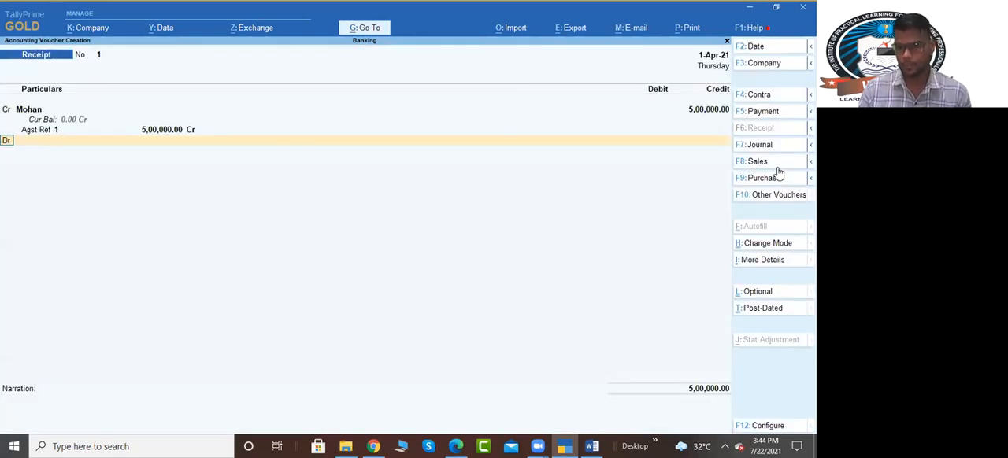
{"action": "key", "text": "Return"}
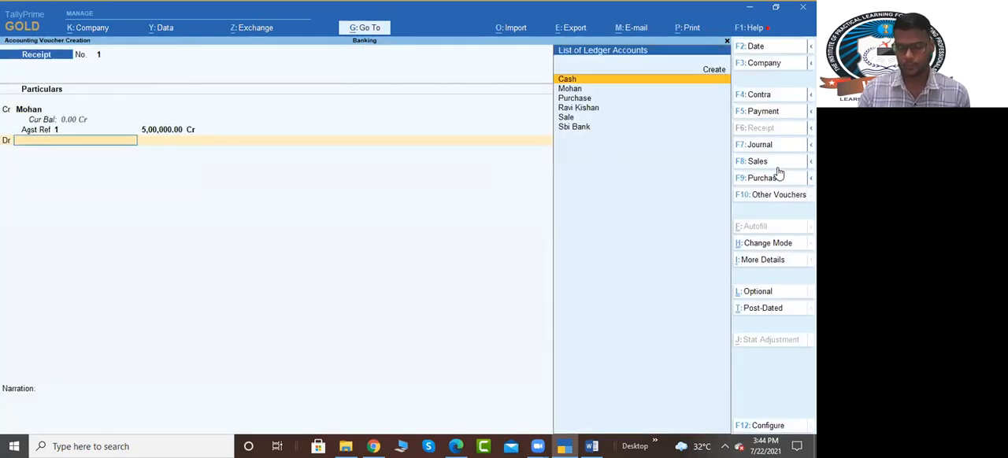
{"action": "type", "text": "Sbi"}
{"action": "key", "text": "Return"}
{"action": "key", "text": "Return"}
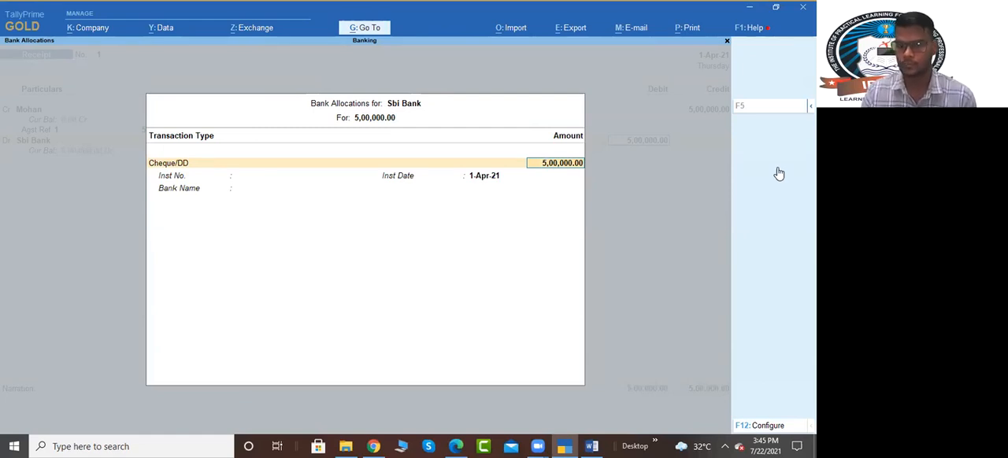
{"action": "key", "text": "Return"}
{"action": "key", "text": "Return"}
{"action": "key", "text": "Return"}
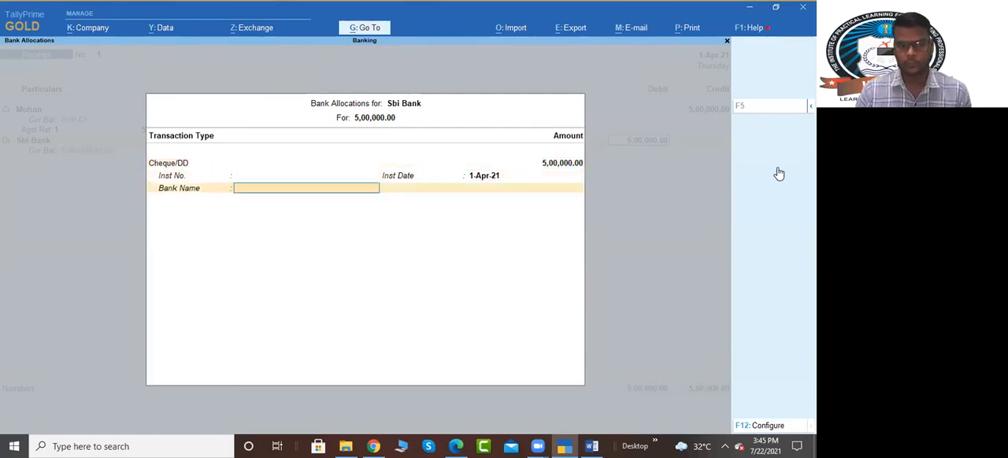
{"action": "key", "text": "Return"}
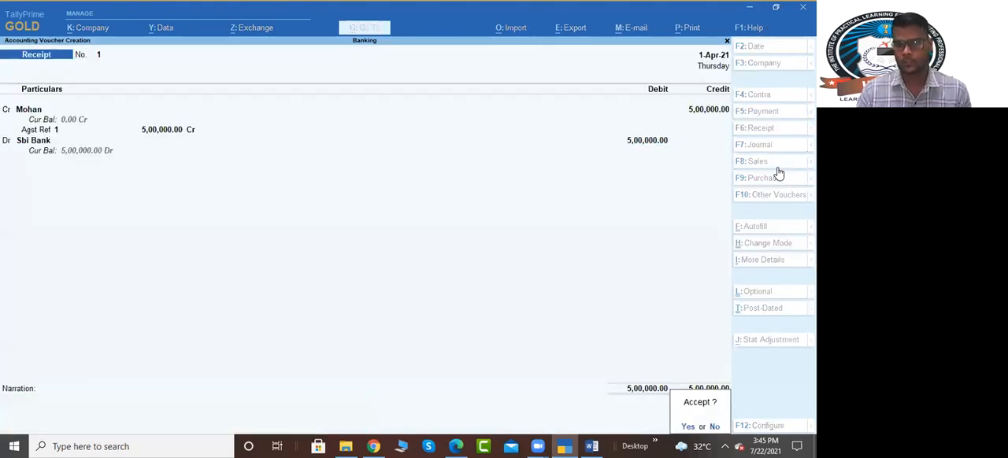
{"action": "key", "text": "Return"}
Step: Reopen the saved receipt voucher and go through its unchanged entries to the instrument number in the Sbi Bank allocation
{"action": "key", "text": "alt+Tab"}
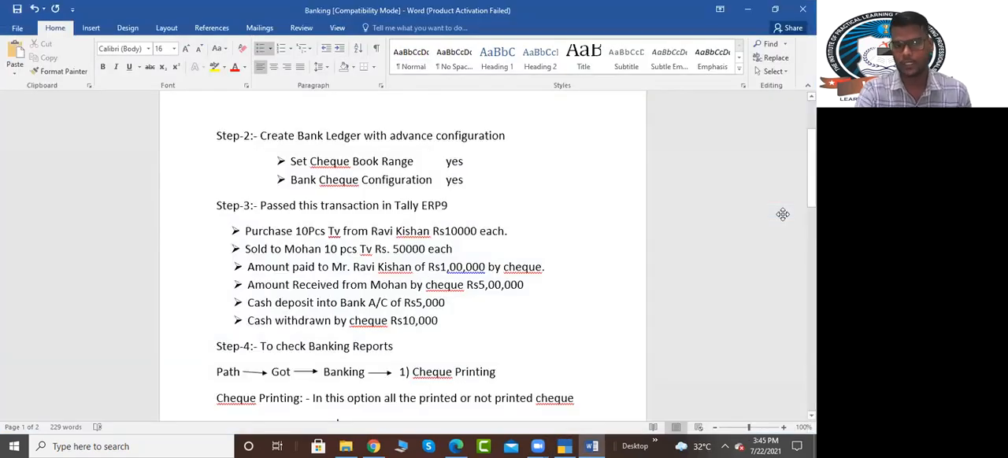
{"action": "key", "text": "alt+Tab"}
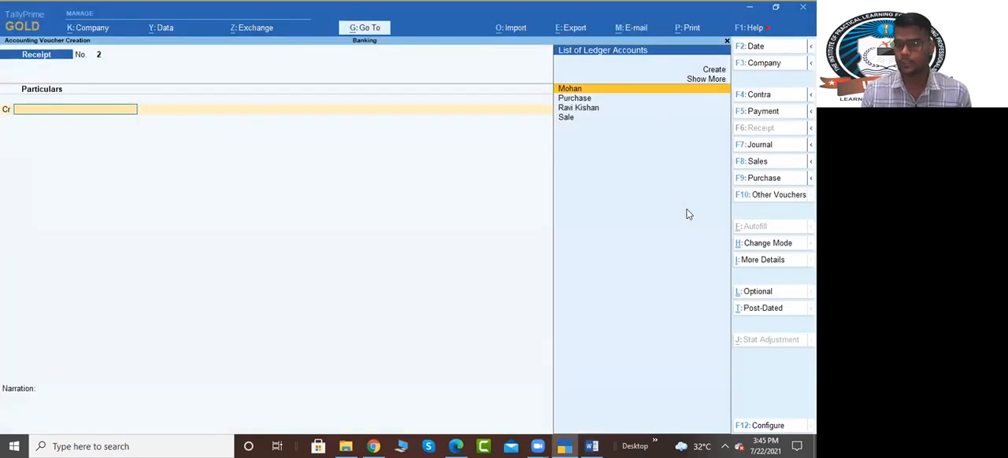
{"action": "key", "text": "Page_Up"}
{"action": "key", "text": "Return"}
{"action": "key", "text": "Return"}
{"action": "key", "text": "Return"}
{"action": "key", "text": "Return"}
{"action": "key", "text": "Return"}
{"action": "key", "text": "Return"}
{"action": "key", "text": "Return"}
{"action": "key", "text": "Return"}
{"action": "key", "text": "Return"}
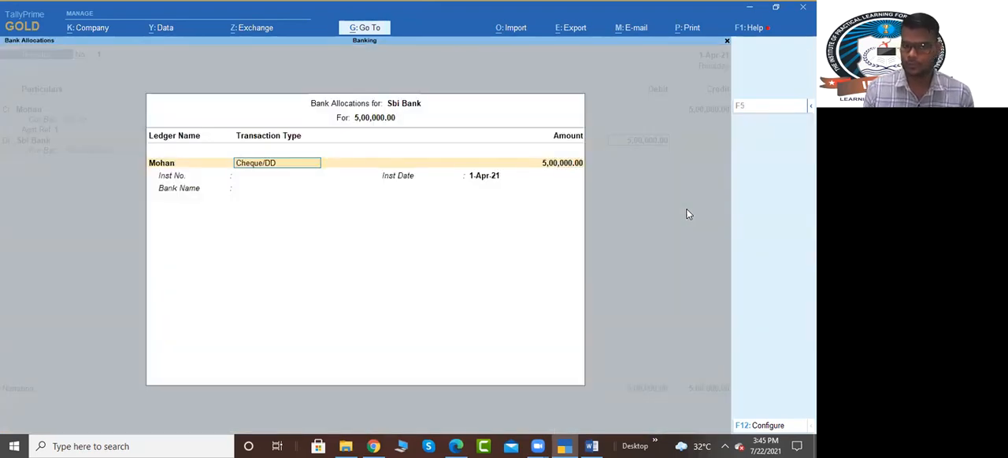
{"action": "key", "text": "Return"}
{"action": "key", "text": "Return"}
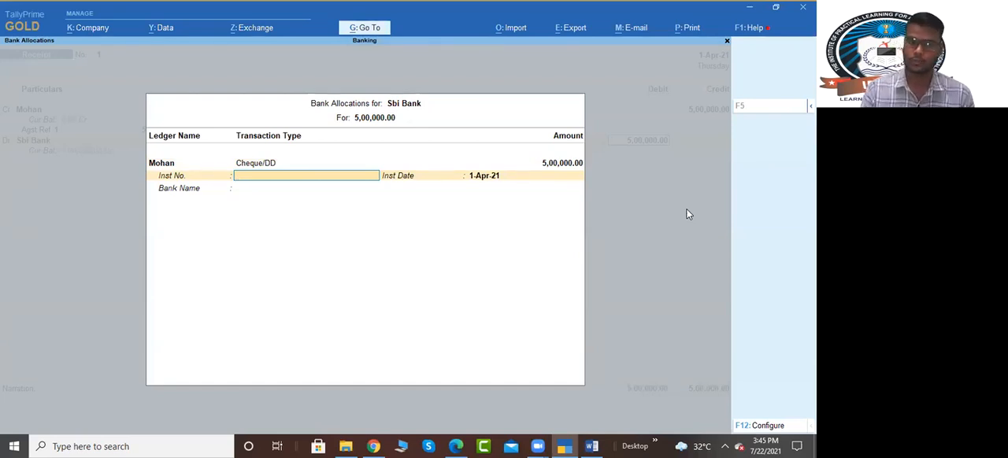
Step: Set the Sbi Bank allocation's instrument number to 659832 and bank name to HDFC Bank (India), then save the receipt voucher
{"action": "type", "text": "659832"}
{"action": "key", "text": "Return"}
{"action": "key", "text": "Return"}
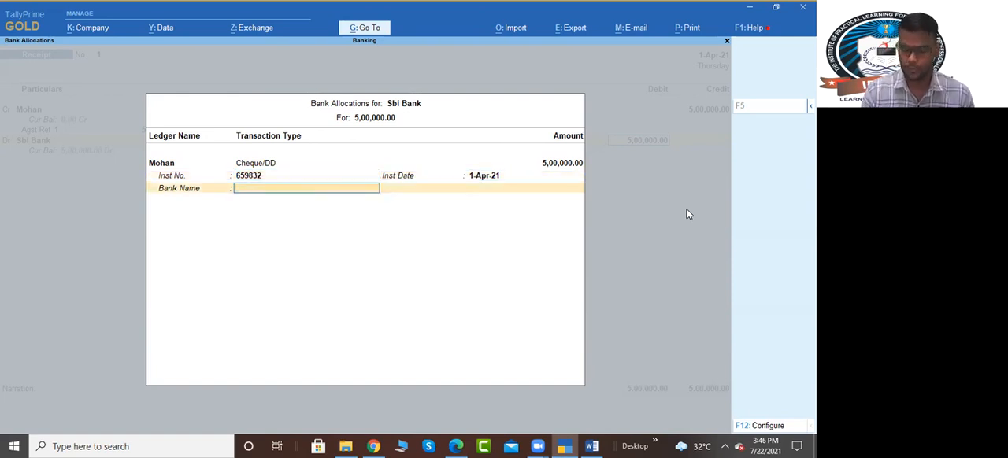
{"action": "type", "text": "Hd"}
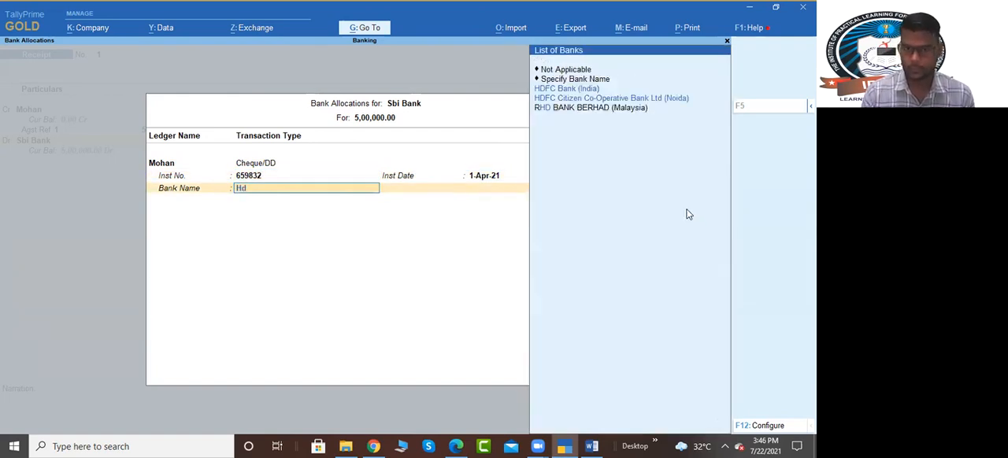
{"action": "key", "text": "Down"}
{"action": "key", "text": "Up"}
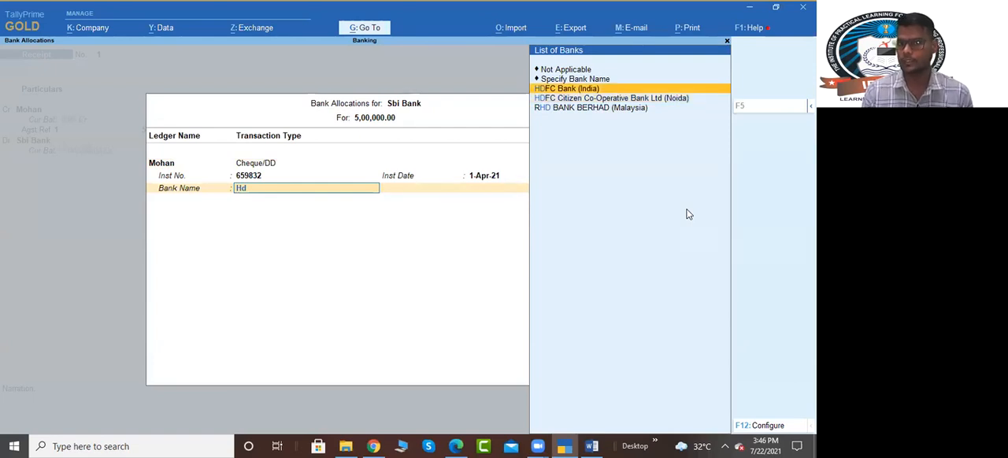
{"action": "key", "text": "Return"}
{"action": "key", "text": "Return"}
{"action": "key", "text": "Return"}
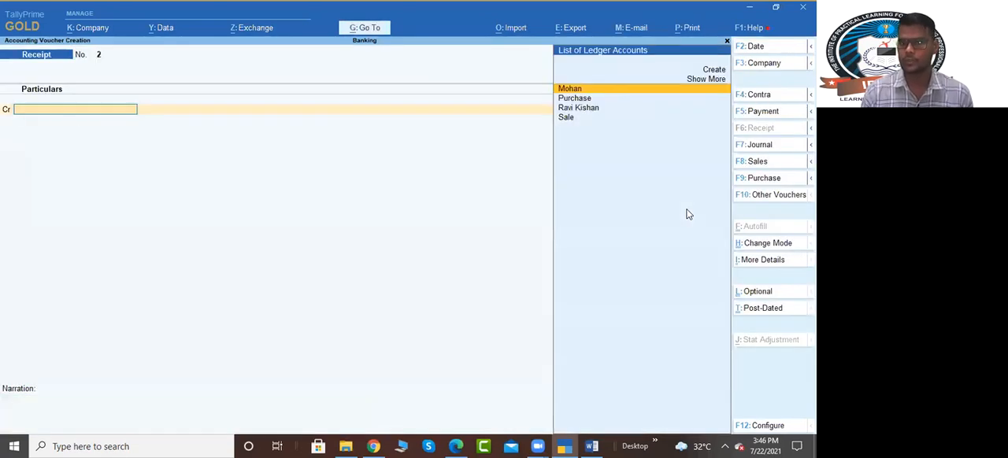
{"action": "key", "text": "Down"}
{"action": "key", "text": "Down"}
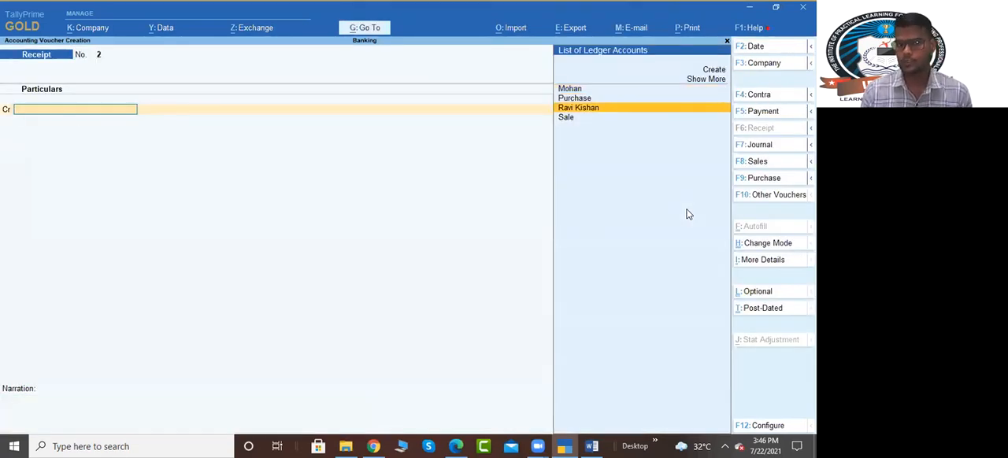
{"action": "key", "text": "Return"}
{"action": "type", "text": "100000"}
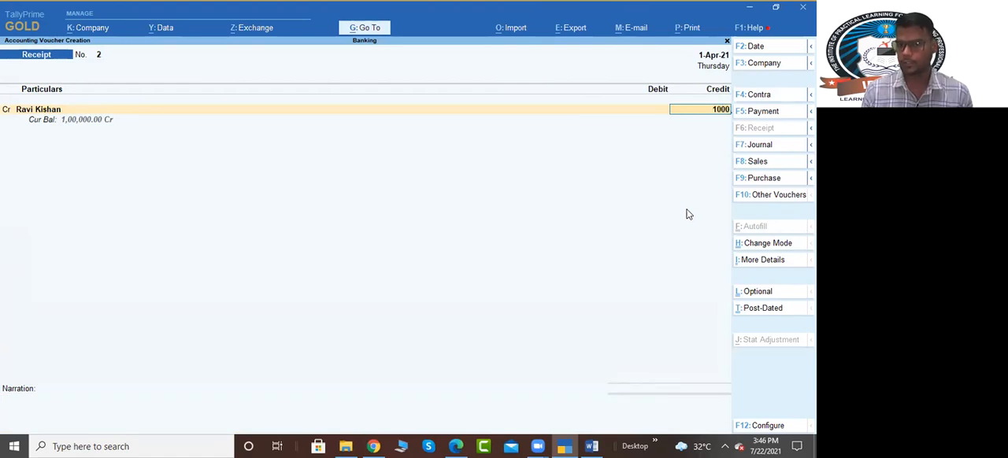
{"action": "key", "text": "Return"}
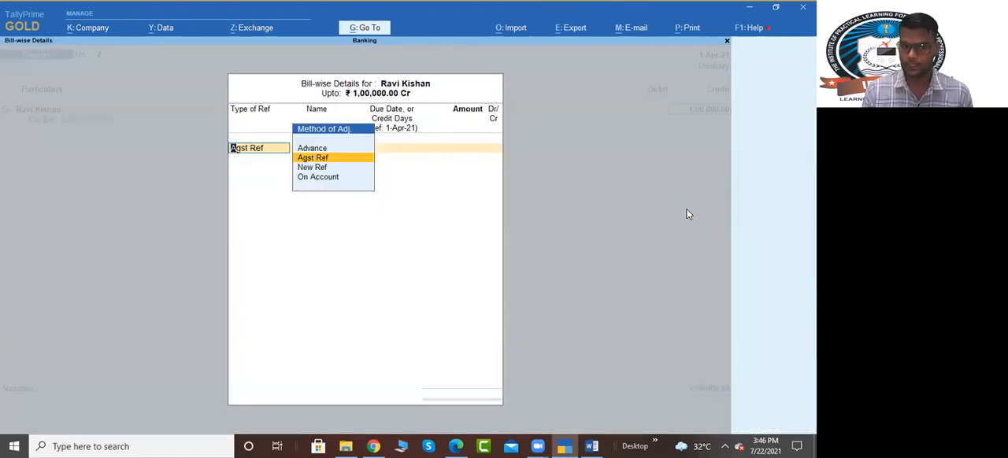
{"action": "key", "text": "Return"}
{"action": "key", "text": "Return"}
{"action": "key", "text": "Return"}
{"action": "key", "text": "Return"}
{"action": "key", "text": "Return"}
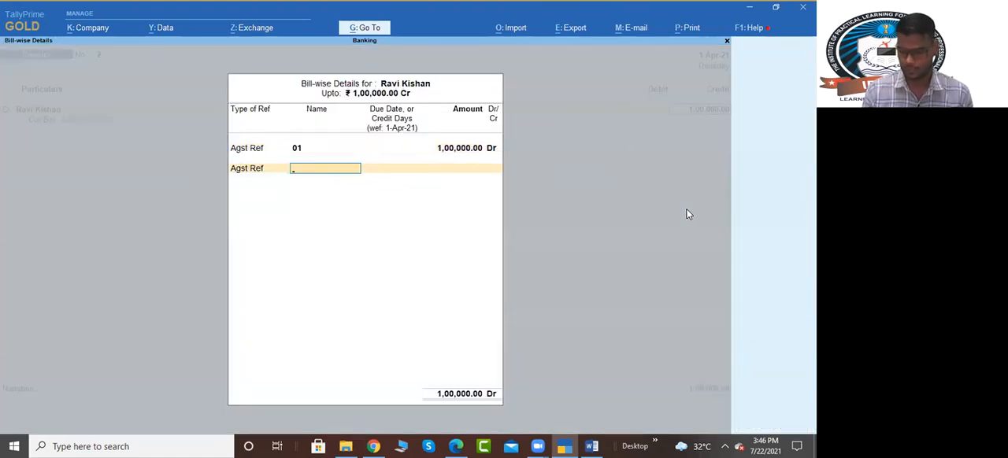
{"action": "key", "text": "BackSpace"}
{"action": "key", "text": "BackSpace"}
{"action": "key", "text": "BackSpace"}
{"action": "key", "text": "BackSpace"}
{"action": "key", "text": "BackSpace"}
{"action": "key", "text": "BackSpace"}
{"action": "key", "text": "BackSpace"}
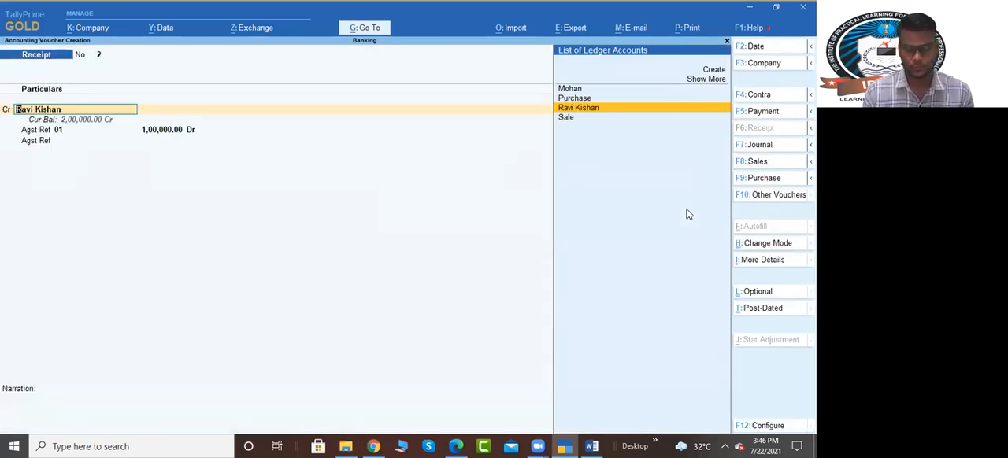
Step: Start a payment voucher, debit the supplier's ledger with 1,00,000 and allocate it as Agst Ref to bill 01
{"action": "key", "text": "F5"}
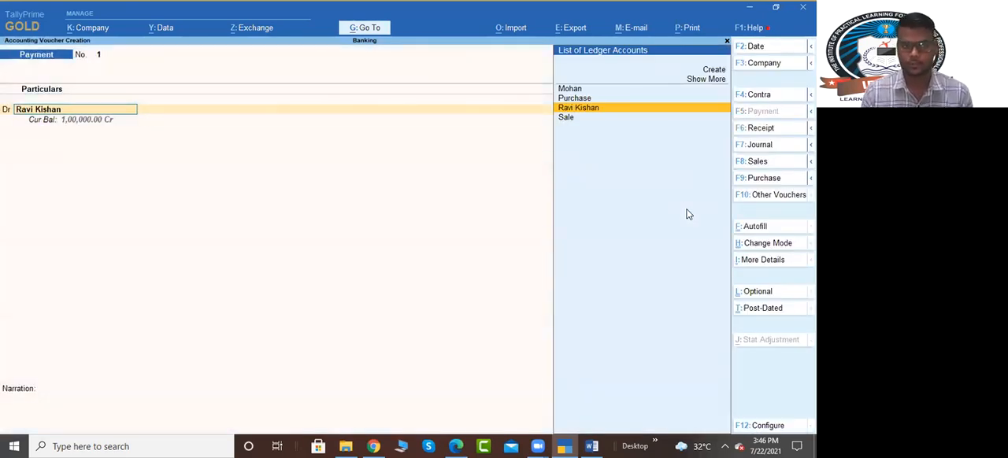
{"action": "key", "text": "Return"}
{"action": "type", "text": "1,00,000"}
{"action": "key", "text": "Return"}
{"action": "key", "text": "Return"}
{"action": "key", "text": "Return"}
{"action": "key", "text": "Return"}
Step: Credit Sbi Bank with 1,00,000 as Cheque, keeping instrument number 000123 and date 1-Apr-21, and save the payment voucher
{"action": "key", "text": "Return"}
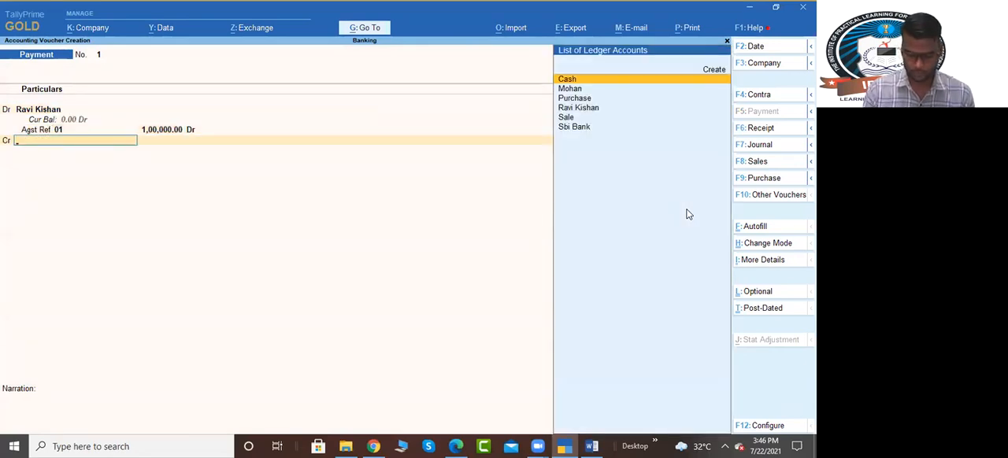
{"action": "type", "text": "Sbi"}
{"action": "key", "text": "Return"}
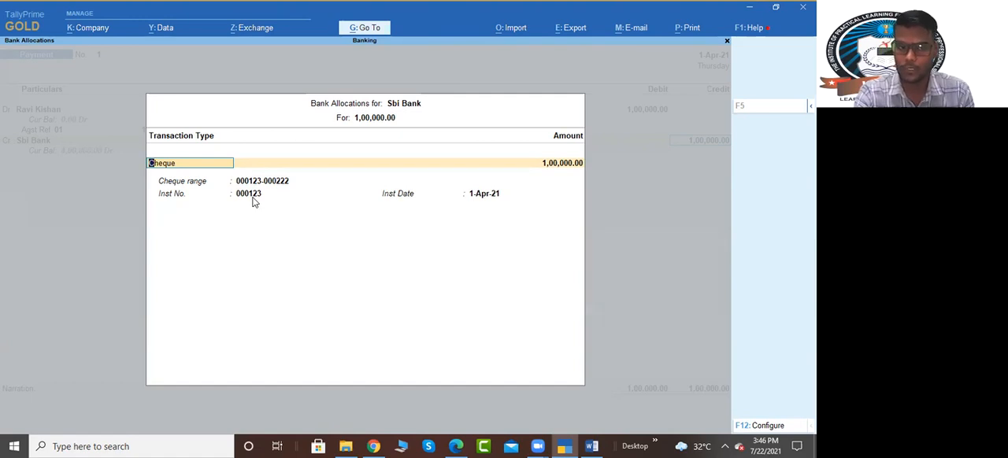
{"action": "key", "text": "Return"}
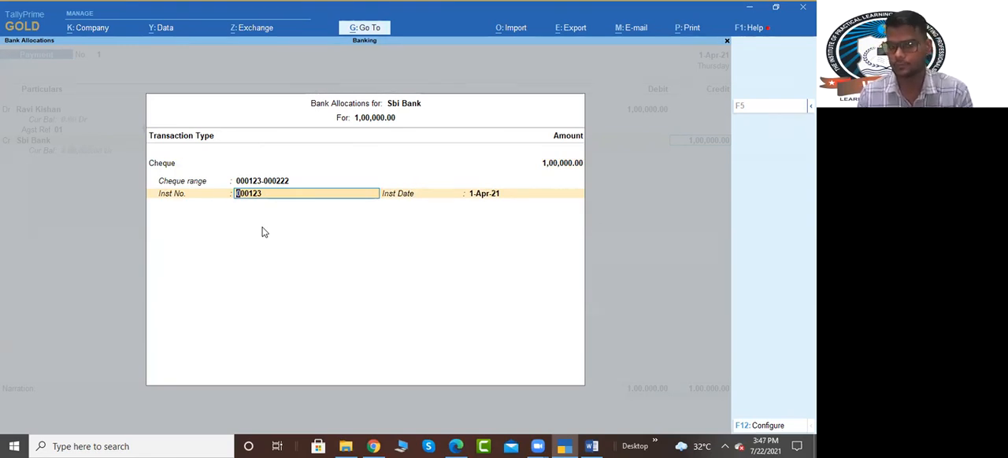
{"action": "key", "text": "Return"}
{"action": "key", "text": "Return"}
{"action": "key", "text": "Return"}
{"action": "key", "text": "Return"}
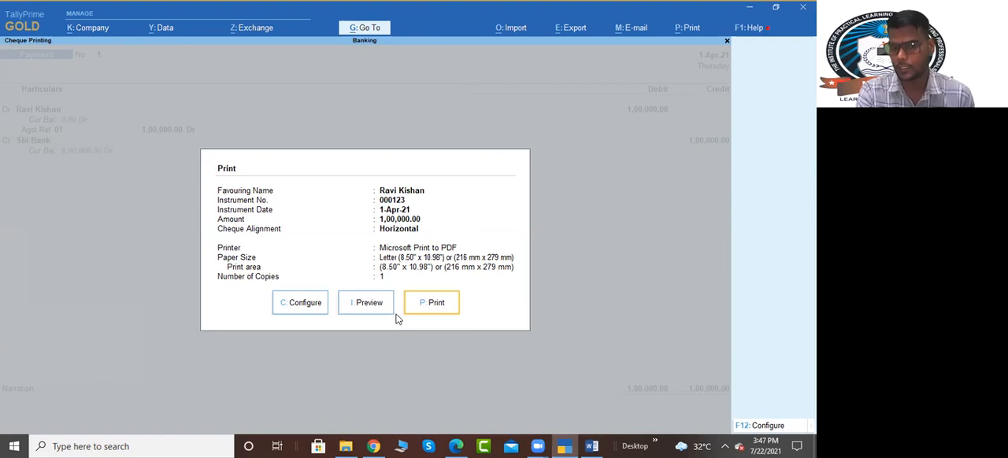
Step: Preview the supplier's cheque at enlarged size, then close the preview and skip printing
{"action": "left_click", "coordinate": [367, 304]}
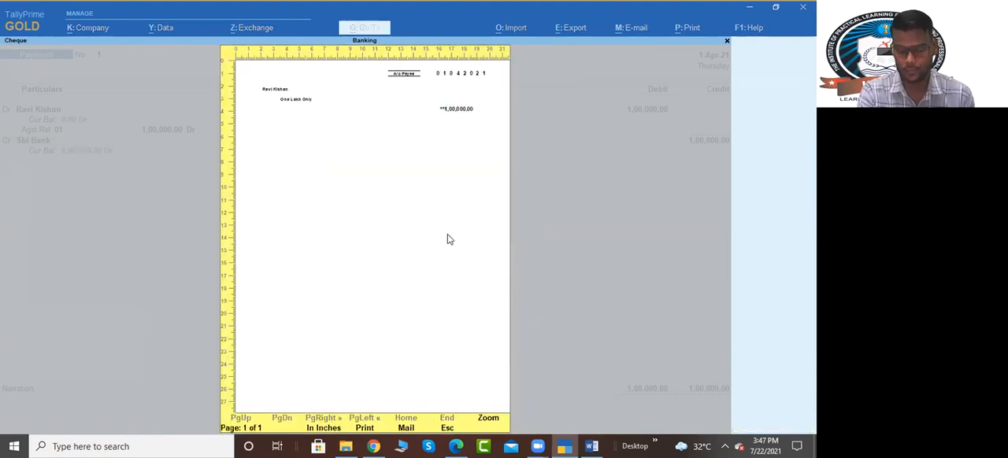
{"action": "left_click", "coordinate": [453, 250]}
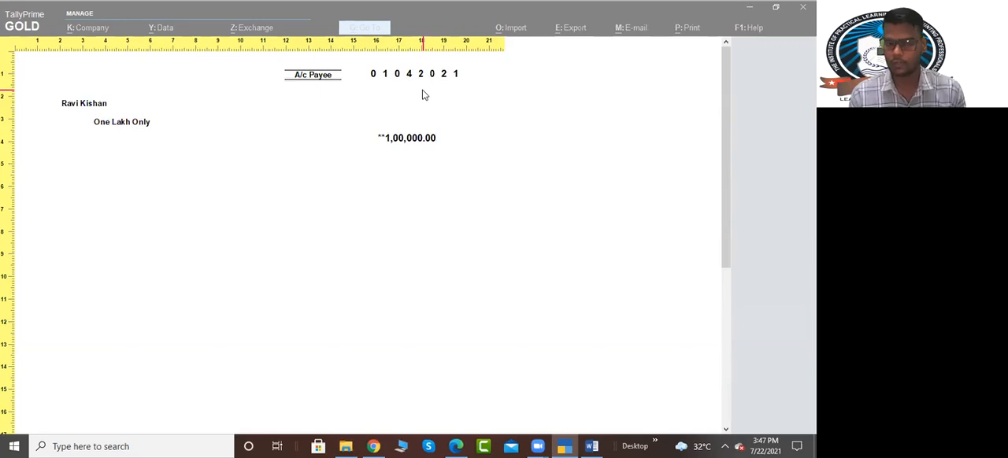
{"action": "key", "text": "Escape"}
{"action": "key", "text": "Escape"}
{"action": "key", "text": "Escape"}
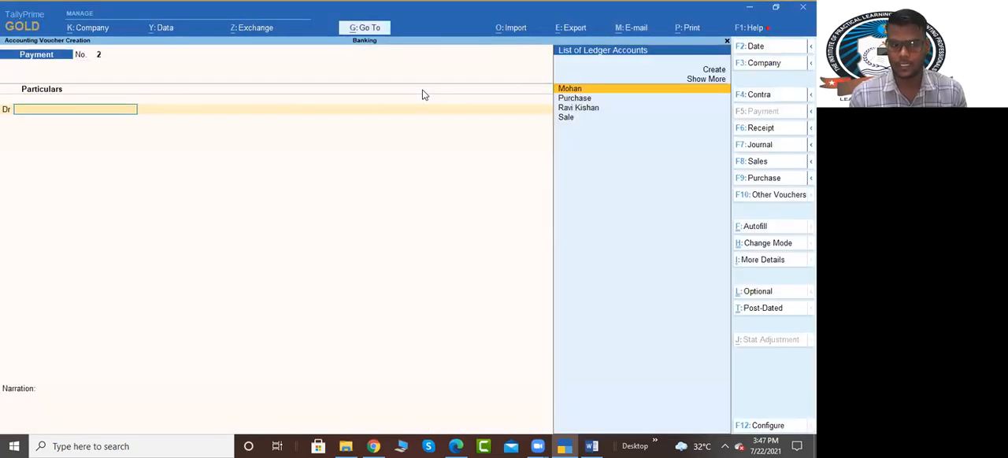
Step: Reopen the saved payment voucher and go through its entries to the Sbi Bank credit line
{"action": "key", "text": "Page_Up"}
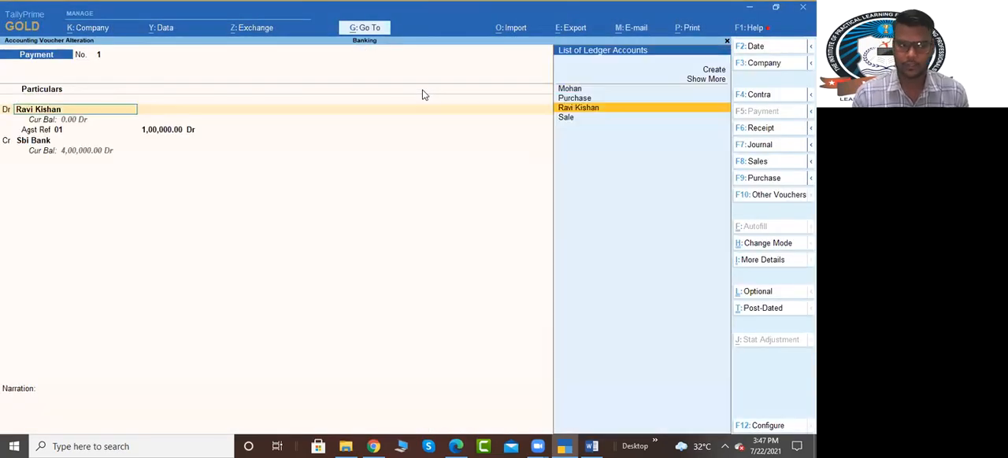
{"action": "key", "text": "ctrl+Return"}
{"action": "key", "text": "Escape"}
{"action": "key", "text": "Escape"}
{"action": "key", "text": "Return"}
Step: Review the Enable Cheque Printing setting in the Sbi Bank ledger, then accept the ledger and payment voucher without printing the cheque
{"action": "key", "text": "Return"}
{"action": "key", "text": "Return"}
{"action": "key", "text": "Return"}
{"action": "key", "text": "Return"}
{"action": "key", "text": "ctrl+Return"}
{"action": "key", "text": "Return"}
{"action": "key", "text": "Return"}
{"action": "key", "text": "Return"}
{"action": "key", "text": "Return"}
{"action": "key", "text": "Return"}
{"action": "key", "text": "Return"}
{"action": "key", "text": "Return"}
{"action": "key", "text": "Return"}
{"action": "key", "text": "Return"}
{"action": "key", "text": "Return"}
{"action": "key", "text": "Return"}
{"action": "key", "text": "BackSpace"}
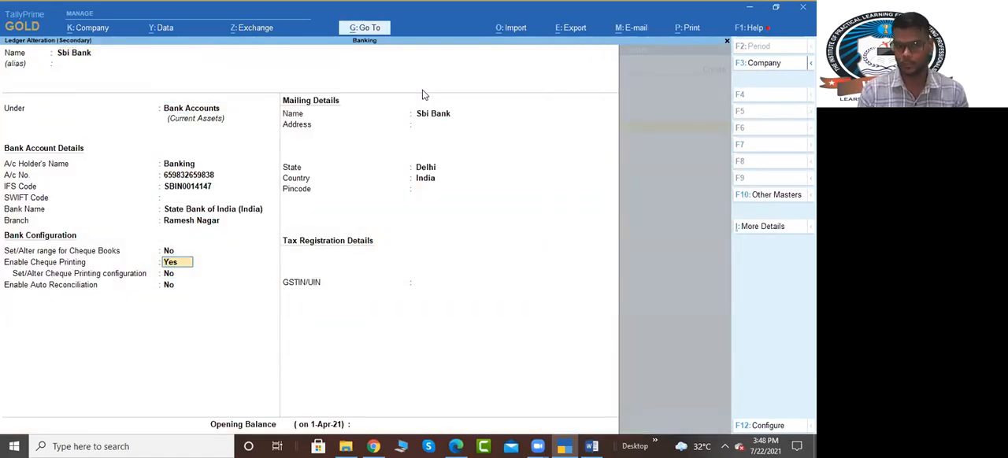
{"action": "key", "text": "ctrl+a"}
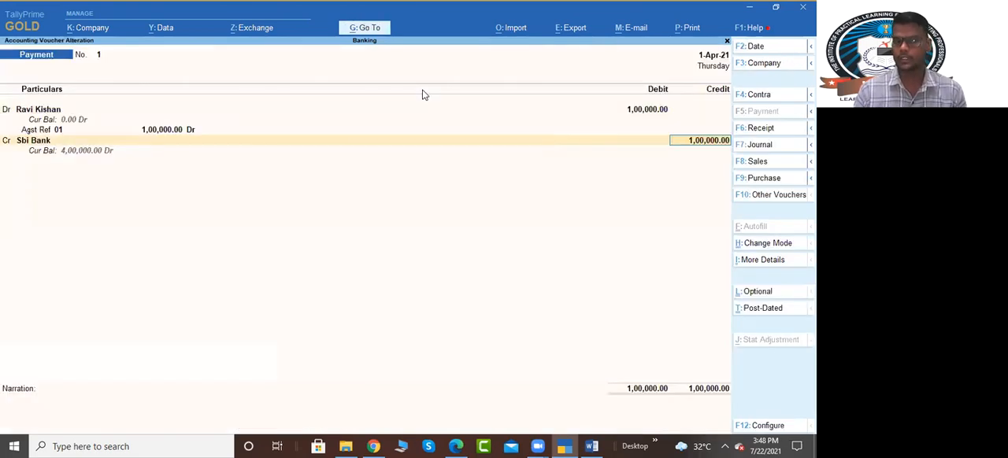
{"action": "key", "text": "ctrl+a"}
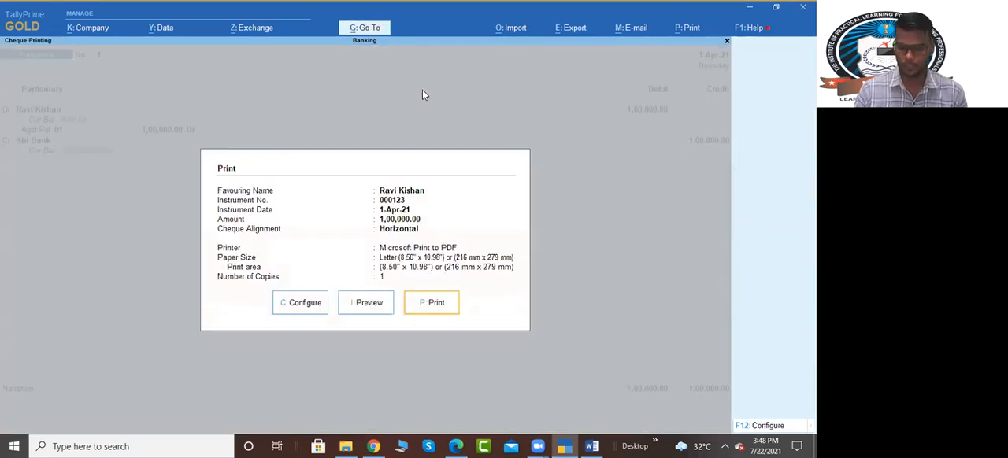
{"action": "key", "text": "Escape"}
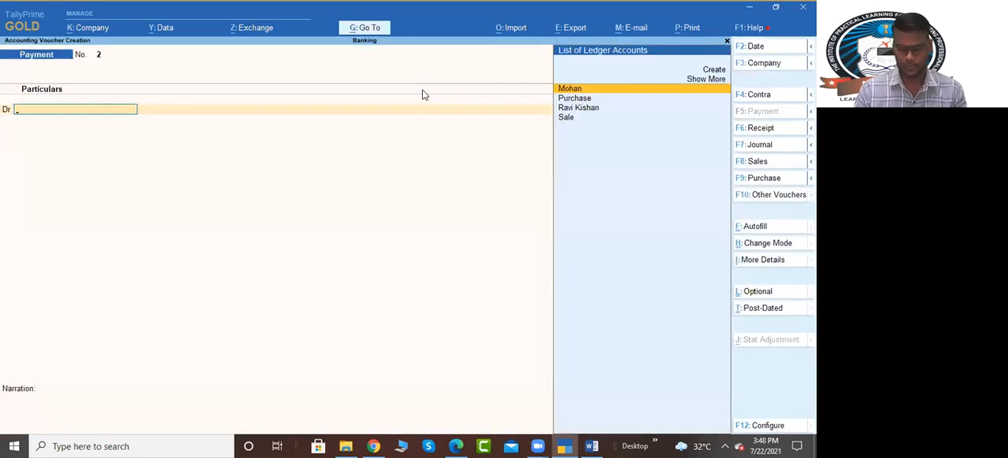
Step: Switch to the Word assignment and highlight the cash deposit and cash withdrawal transactions in Step-3
{"action": "key", "text": "alt+Tab"}
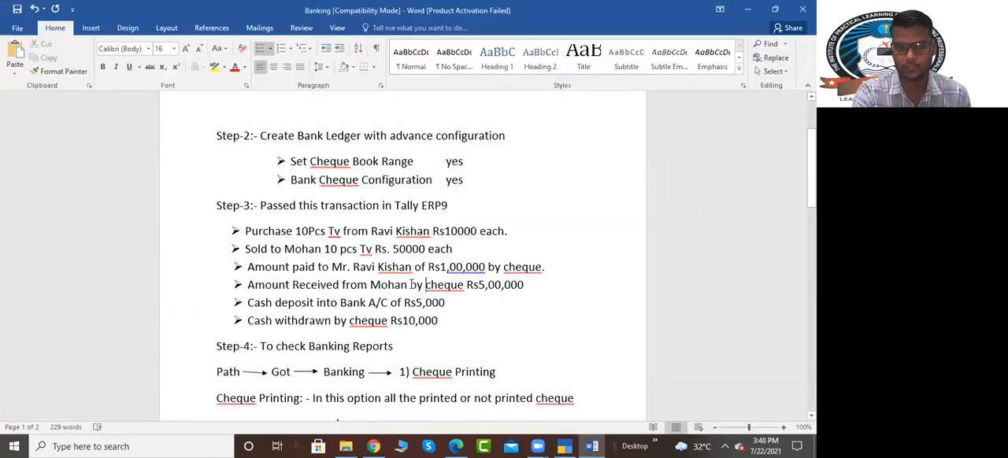
{"action": "left_click_drag", "start_coordinate": [271, 304], "coordinate": [438, 307]}
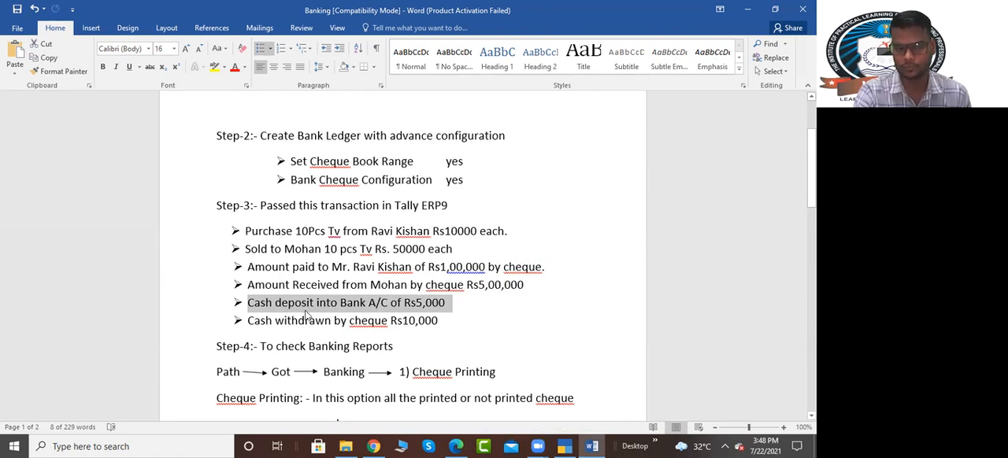
{"action": "left_click_drag", "start_coordinate": [249, 320], "coordinate": [438, 328]}
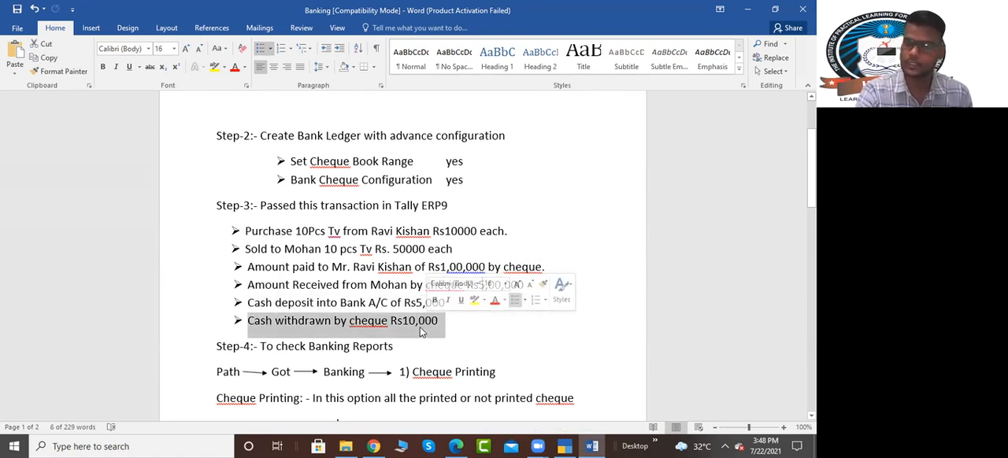
Step: Switch back to TallyPrime, start a contra voucher and credit Sbi Bank with 10,000 by cheque, keeping instrument number 000124
{"action": "left_click", "coordinate": [564, 447]}
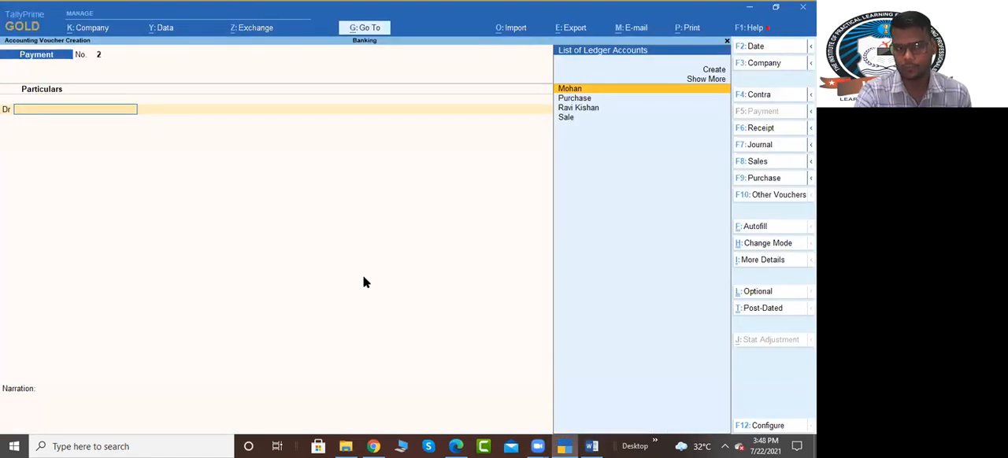
{"action": "key", "text": "F4"}
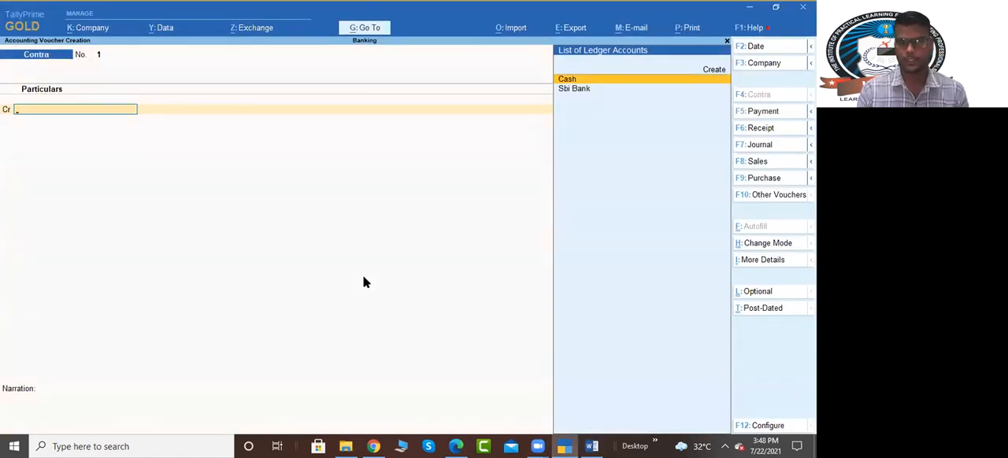
{"action": "key", "text": "Down"}
{"action": "key", "text": "Return"}
{"action": "type", "text": "1"}
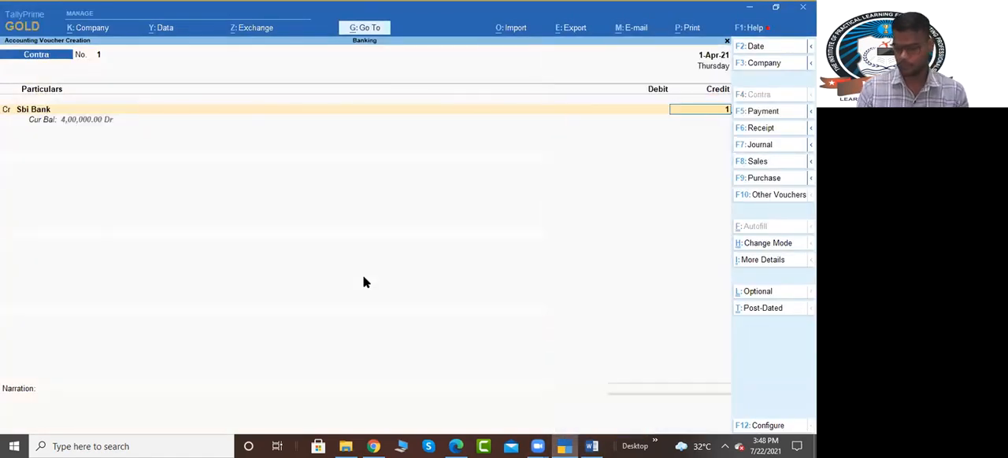
{"action": "type", "text": "0,000"}
{"action": "key", "text": "Return"}
{"action": "key", "text": "Return"}
{"action": "key", "text": "Return"}
{"action": "key", "text": "Return"}
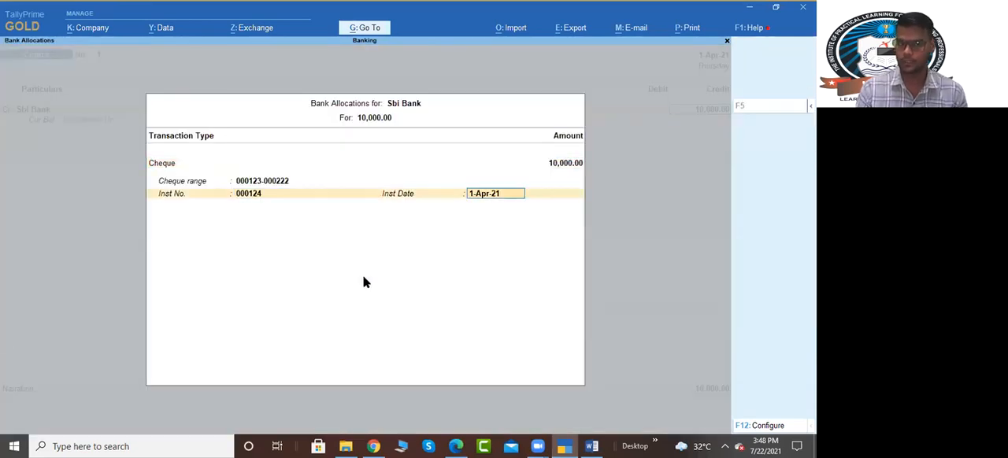
{"action": "key", "text": "Return"}
Step: Debit Cash with 10,000, leave the narration blank and save the contra voucher without printing the cheque
{"action": "key", "text": "Return"}
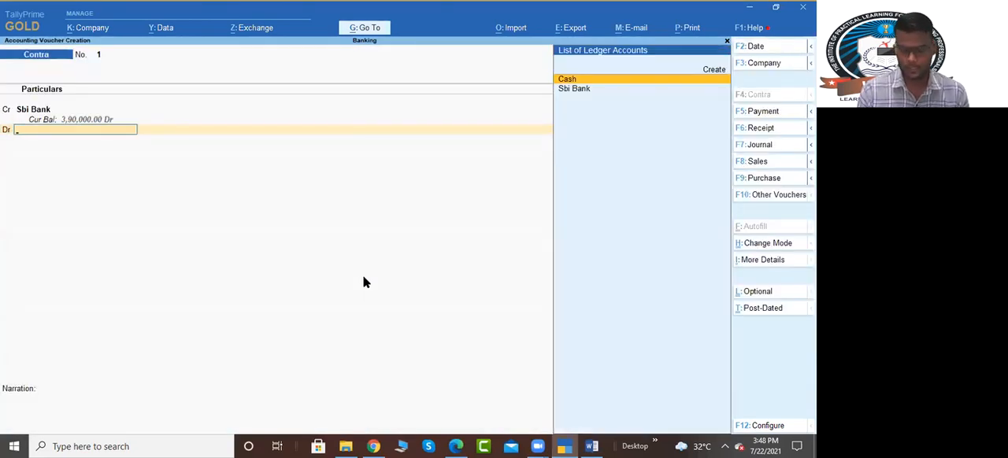
{"action": "key", "text": "Return"}
{"action": "key", "text": "Return"}
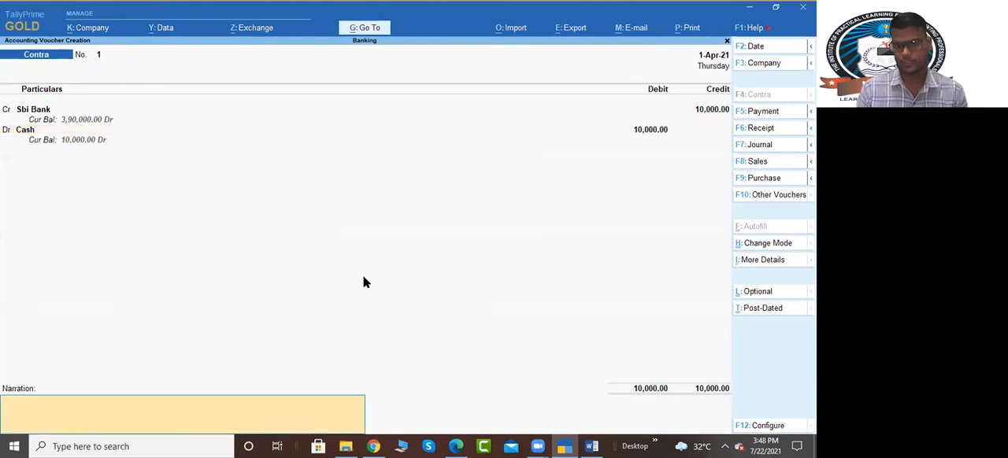
{"action": "key", "text": "Return"}
{"action": "key", "text": "Return"}
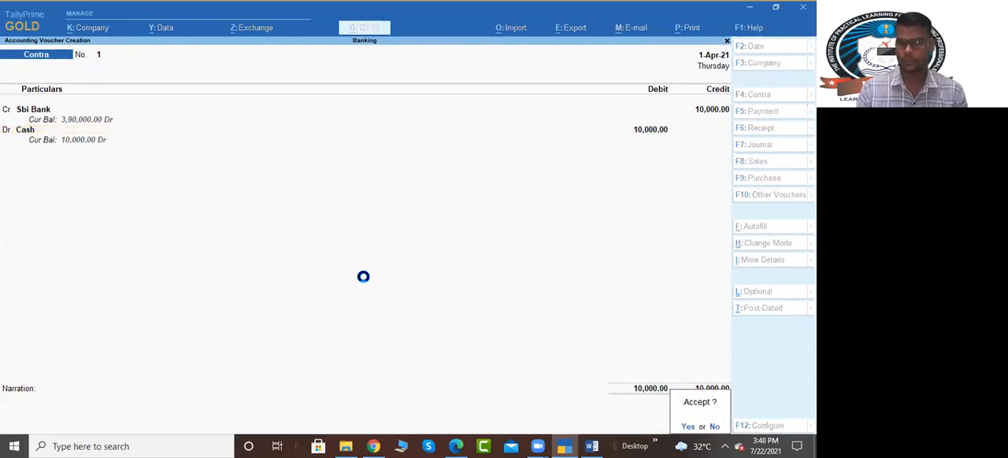
{"action": "key", "text": "Left"}
{"action": "key", "text": "Escape"}
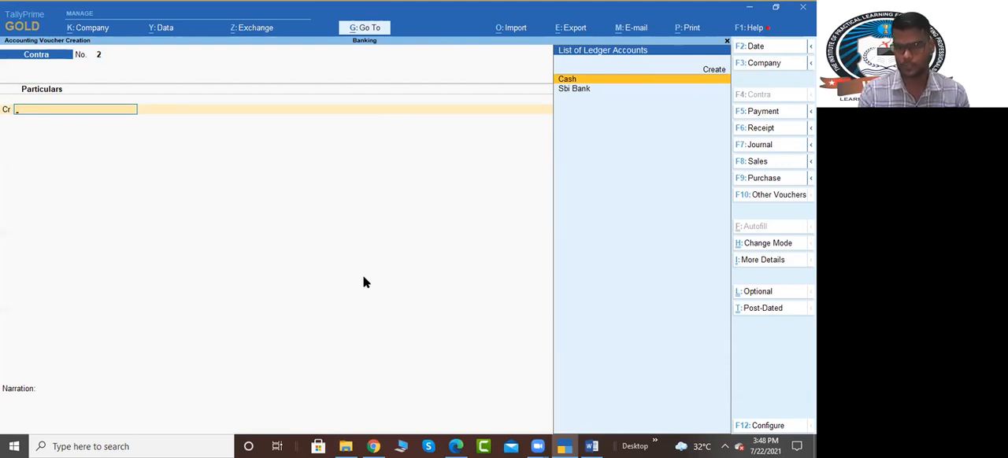
Step: Check the remaining Step-3 transaction in the Word assignment and return to the new contra voucher in TallyPrime
{"action": "key", "text": "alt+Tab"}
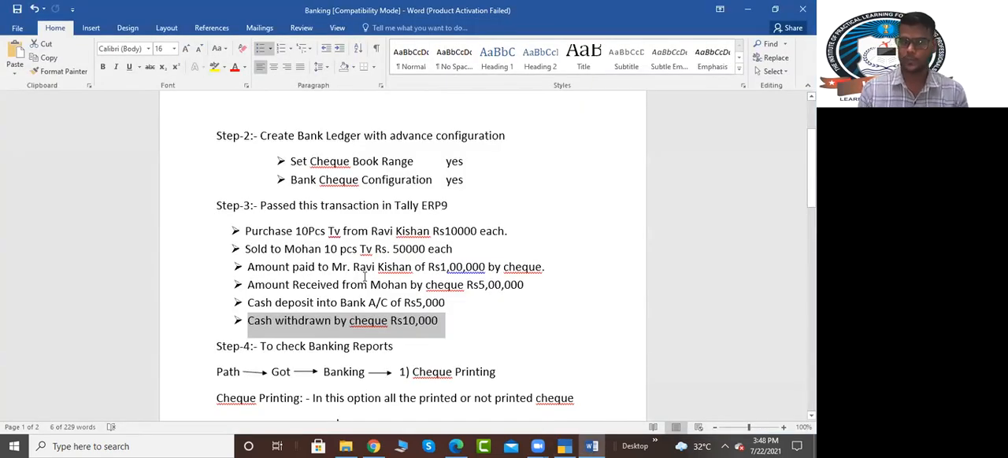
{"action": "key", "text": "alt+Tab"}
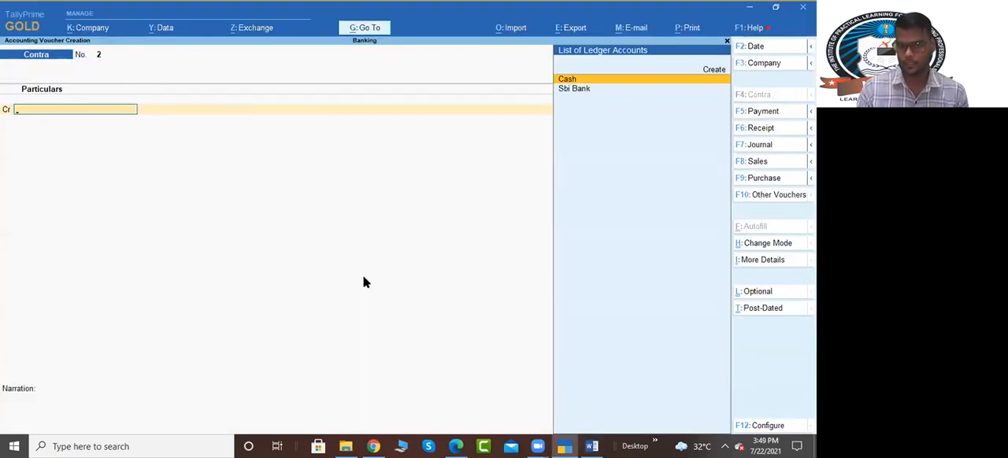
Step: Credit Cash with 5,000 and debit Sbi Bank with 5,000 in contra voucher no. 2, keeping Cash as the bank allocation type
{"action": "key", "text": "Return"}
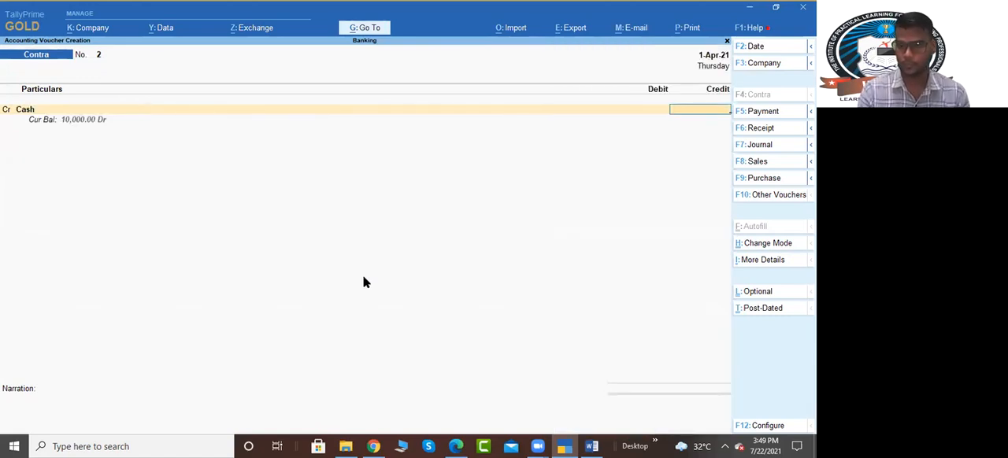
{"action": "type", "text": "5000"}
{"action": "key", "text": "Return"}
{"action": "key", "text": "Down"}
{"action": "key", "text": "Return"}
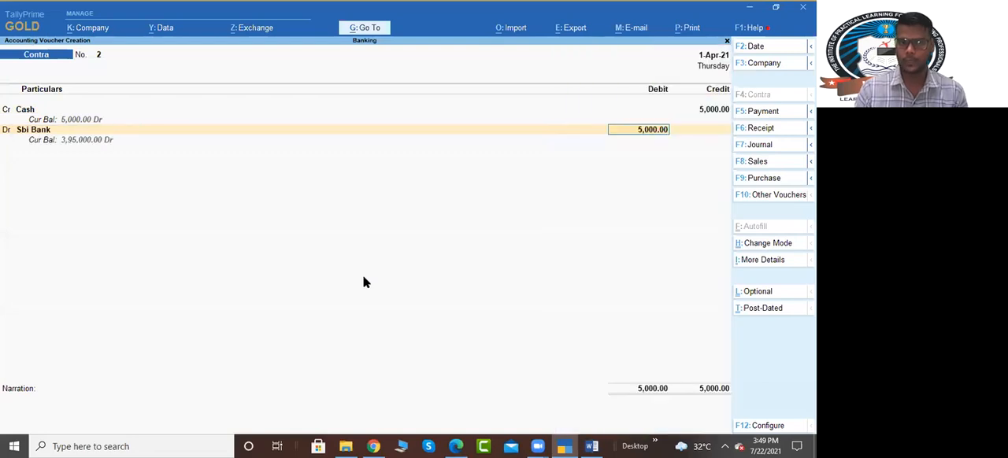
{"action": "key", "text": "Return"}
{"action": "key", "text": "Return"}
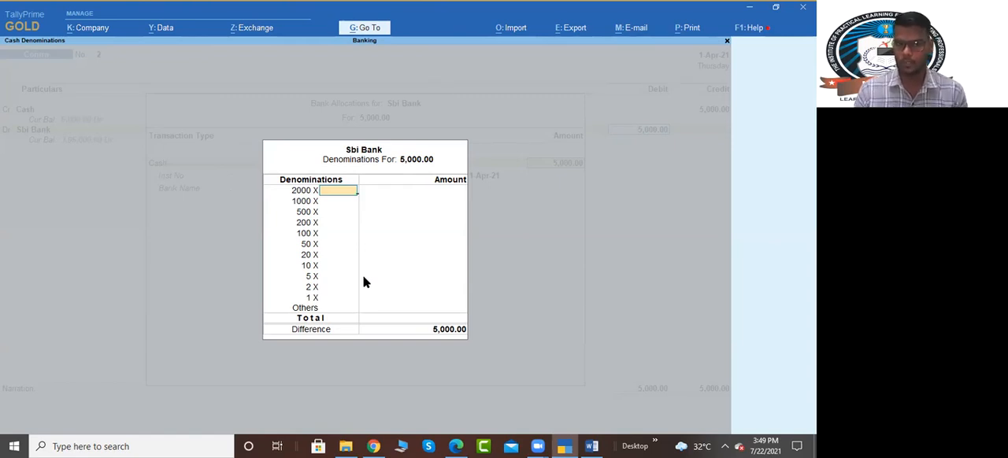
Step: Enter the deposit's denominations as 2 notes of 2000 and 2 of 500, leave the narration blank and save the contra voucher
{"action": "type", "text": "2"}
{"action": "key", "text": "Return"}
{"action": "key", "text": "Return"}
{"action": "type", "text": "2"}
{"action": "key", "text": "Return"}
{"action": "key", "text": "Return"}
{"action": "key", "text": "Return"}
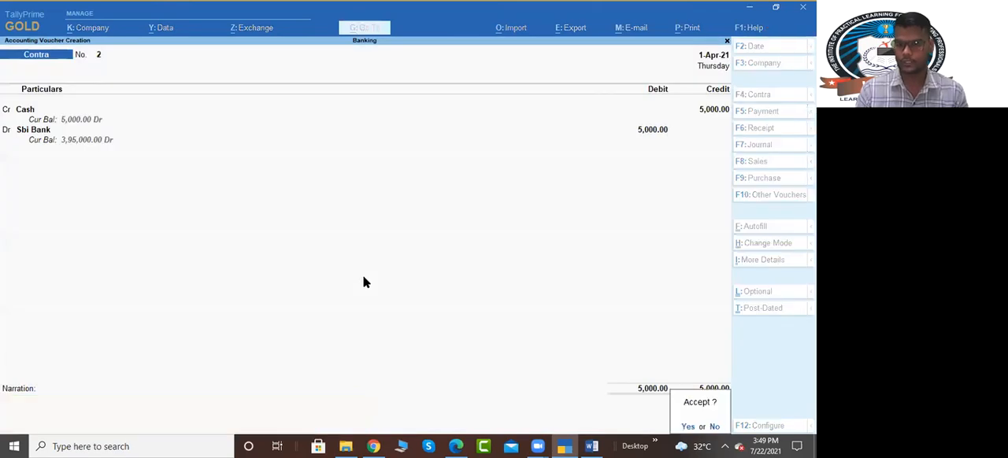
{"action": "key", "text": "Return"}
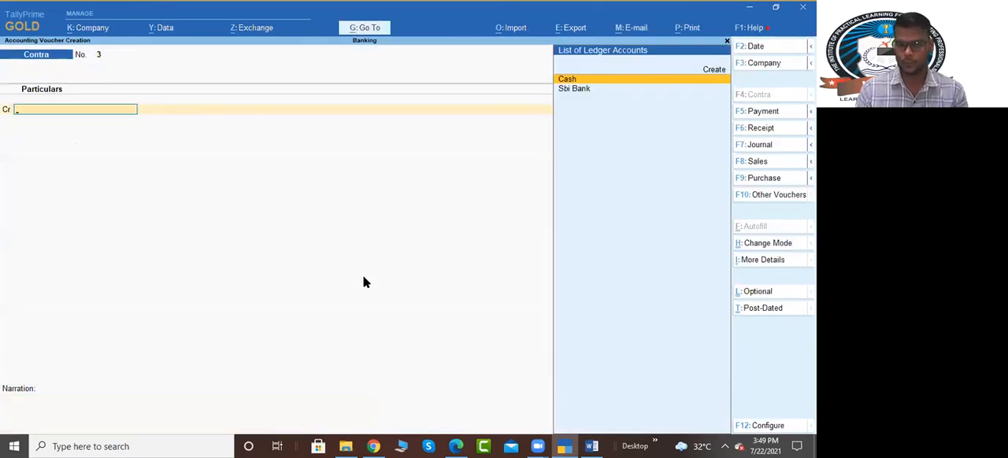
Step: Leave voucher entry and open the Banking Cheque Printing list of pending cheques for Sbi Bank
{"action": "key", "text": "Escape"}
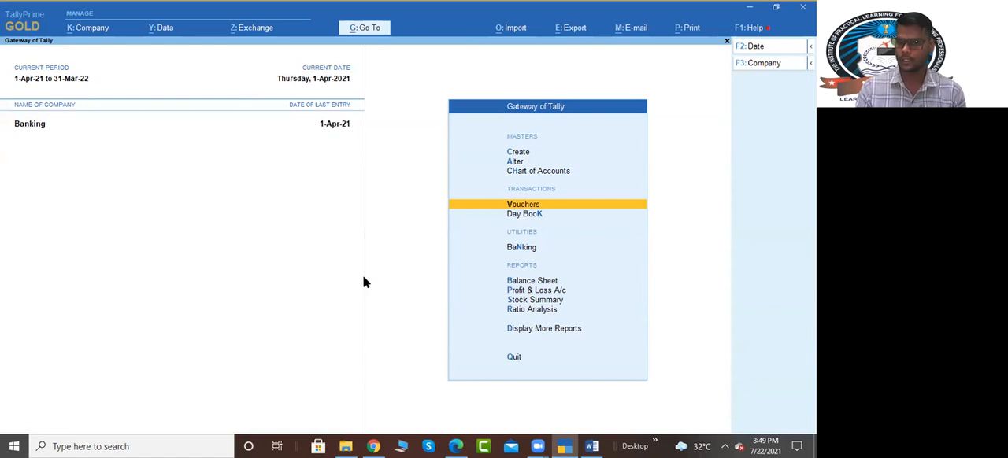
{"action": "key", "text": "Down"}
{"action": "key", "text": "Down"}
{"action": "key", "text": "Down"}
{"action": "key", "text": "Up"}
{"action": "key", "text": "Return"}
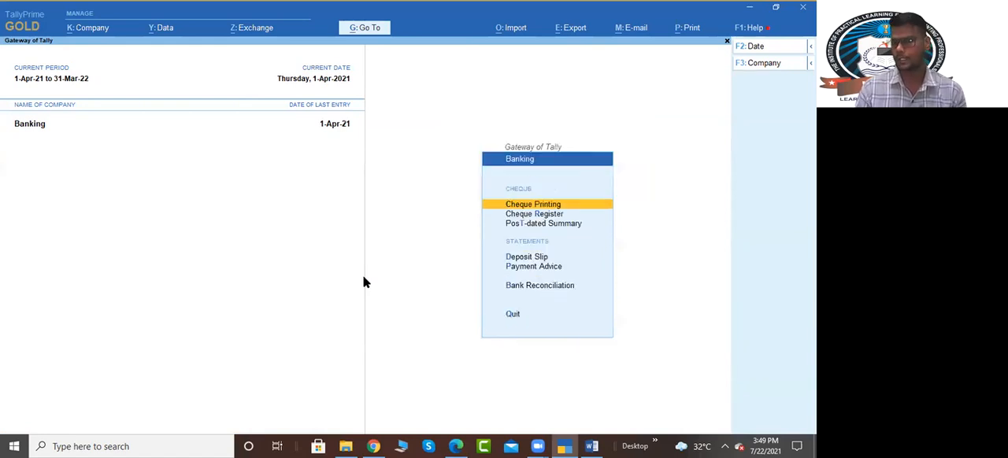
{"action": "key", "text": "Return"}
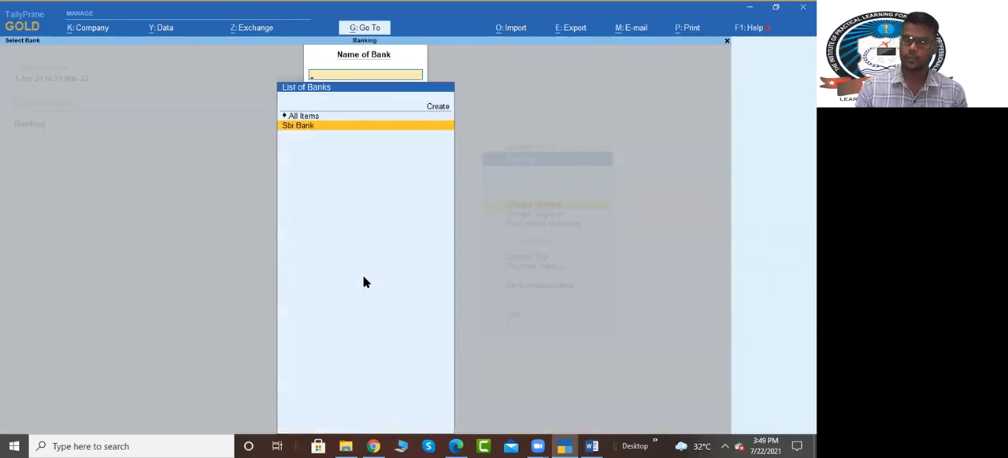
{"action": "key", "text": "Return"}
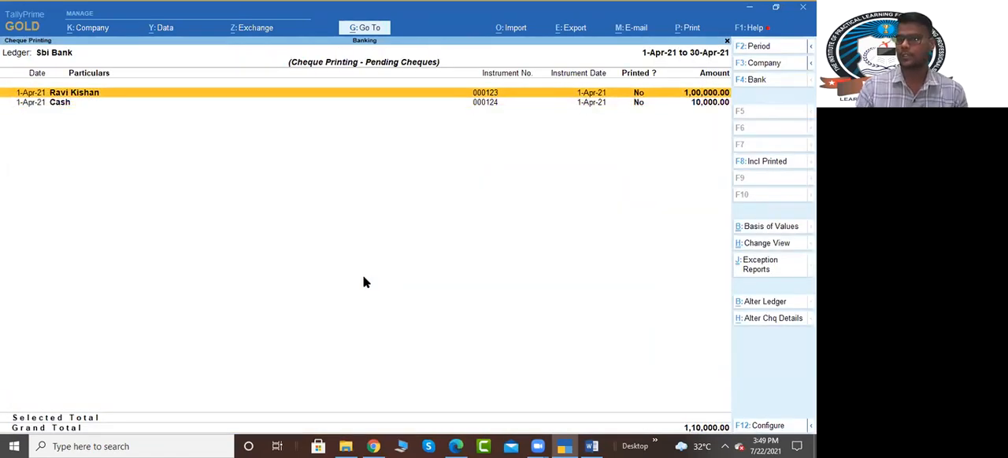
Step: Select pending cheque 000123 for 1,00,000, print it and reopen Sbi Bank's pending cheques
{"action": "key", "text": "Down"}
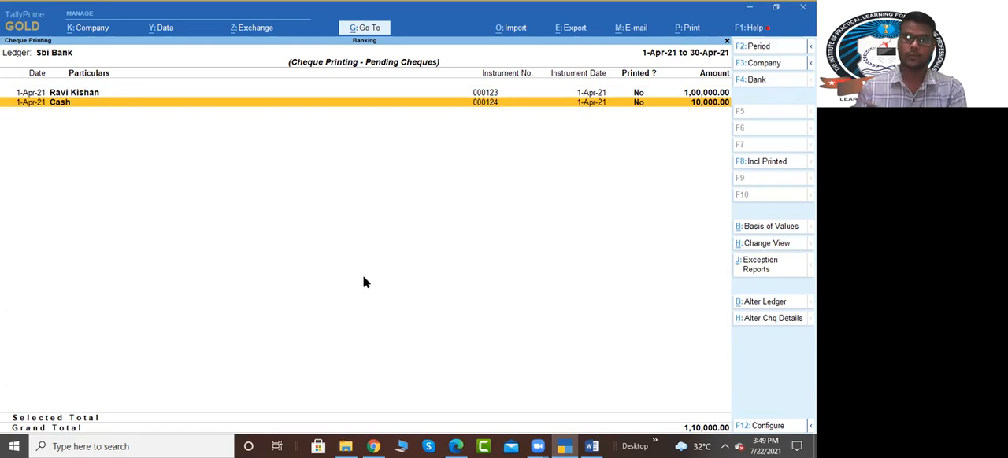
{"action": "key", "text": "F4"}
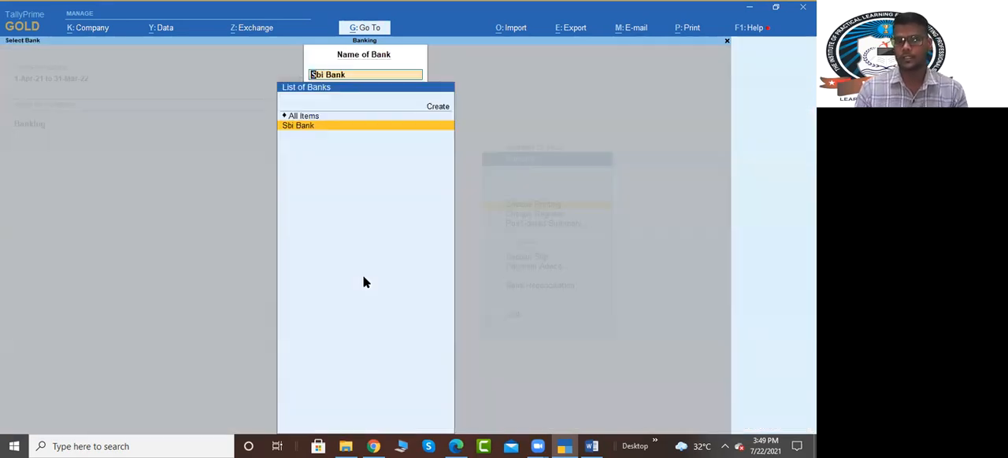
{"action": "key", "text": "Return"}
{"action": "key", "text": "space"}
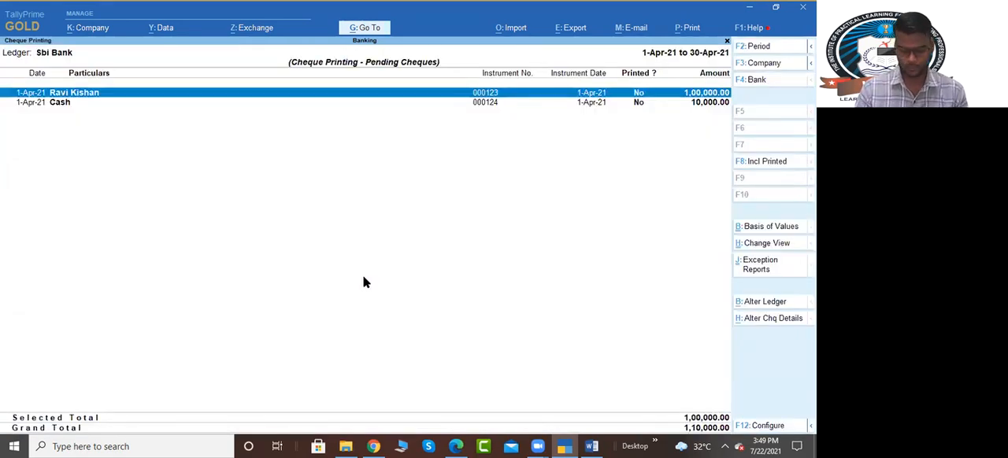
{"action": "key", "text": "alt+p"}
{"action": "key", "text": "Return"}
{"action": "key", "text": "Return"}
{"action": "key", "text": "Return"}
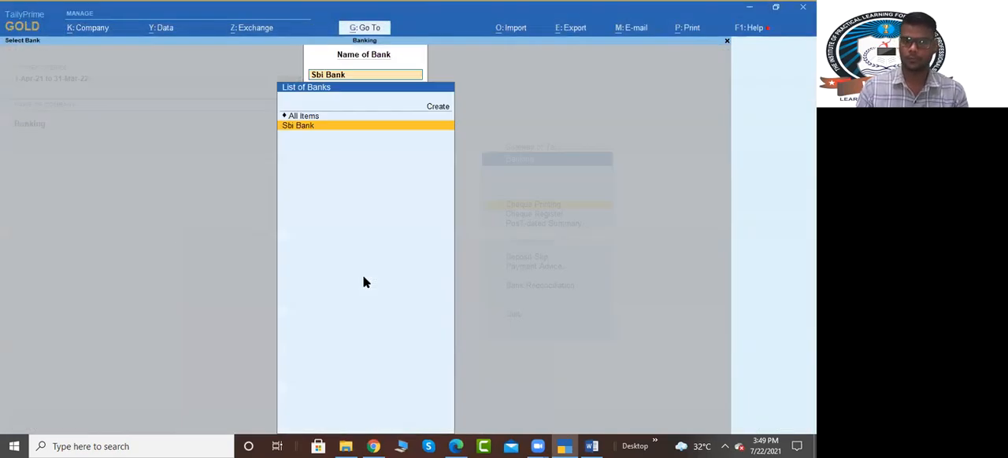
{"action": "key", "text": "Return"}
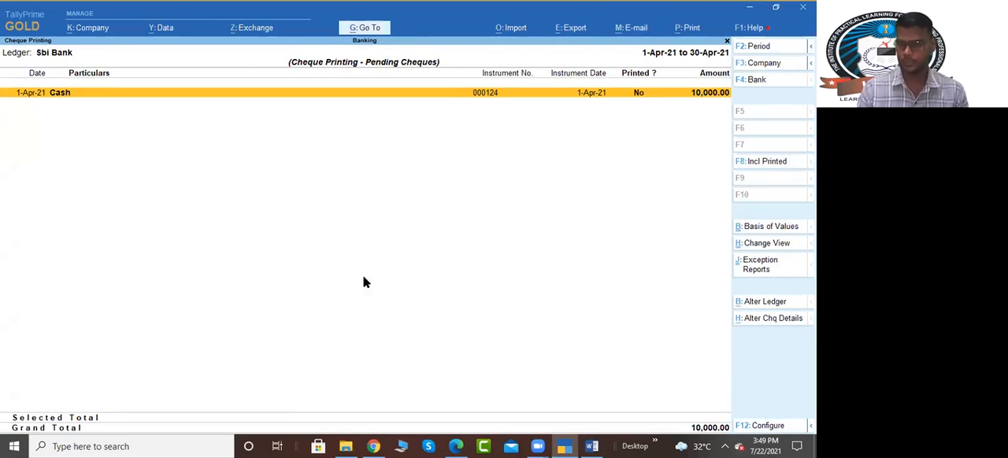
Step: Preview the printout of the remaining pending cheque 000124 and close its print settings
{"action": "key", "text": "alt+p"}
{"action": "key", "text": "Return"}
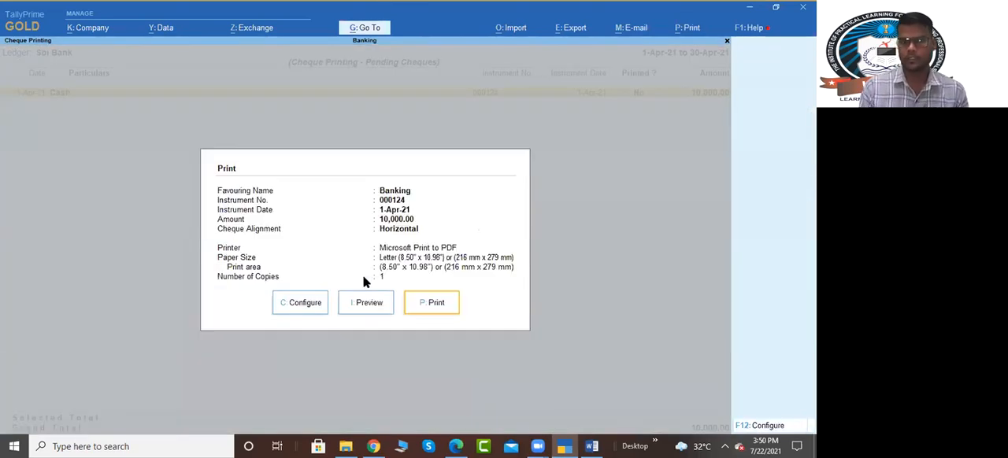
{"action": "key", "text": "Return"}
{"action": "key", "text": "Return"}
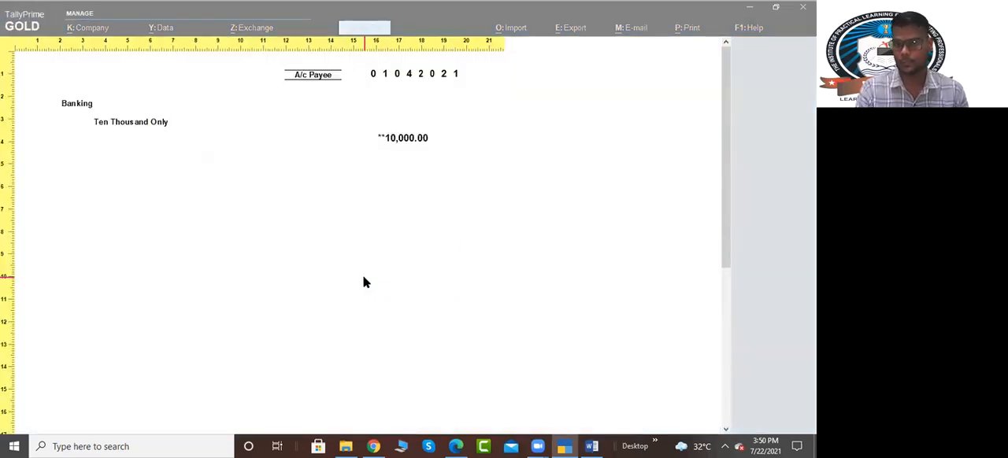
{"action": "key", "text": "Return"}
{"action": "key", "text": "Escape"}
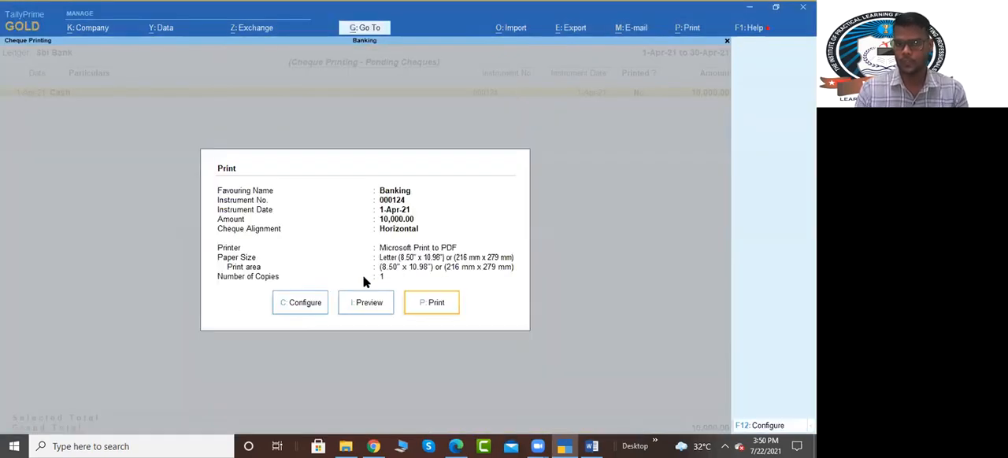
{"action": "key", "text": "Escape"}
{"action": "key", "text": "Escape"}
{"action": "key", "text": "Escape"}
{"action": "key", "text": "Down"}
{"action": "key", "text": "Return"}
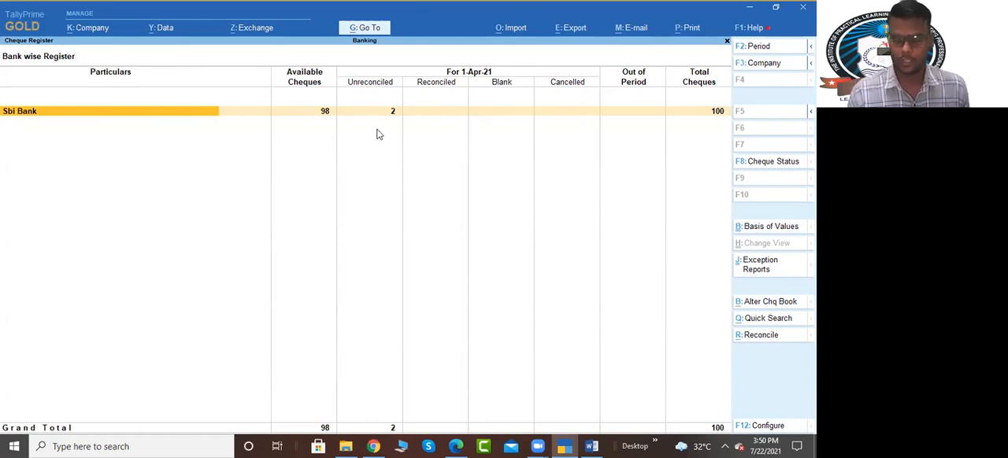
{"action": "key", "text": "Return"}
{"action": "key", "text": "Return"}
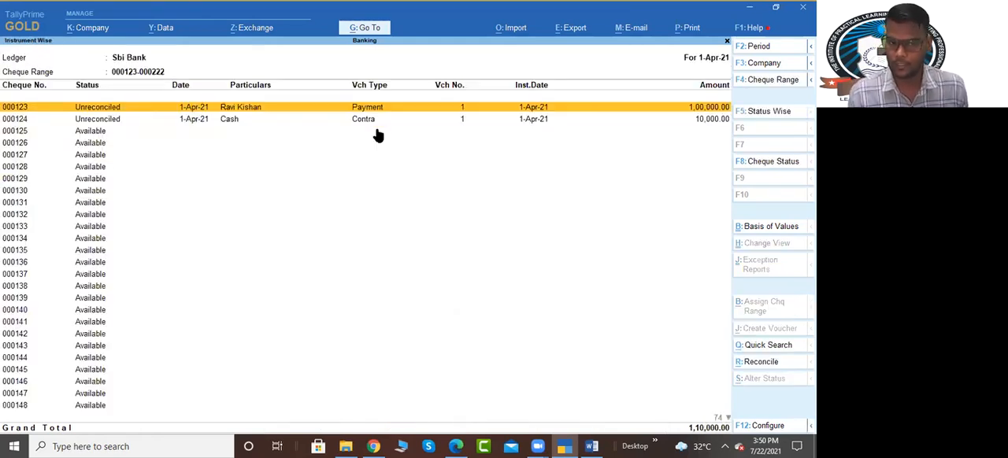
Step: Select available cheque 000125 in the cheque list and examine the status options offered for it
{"action": "key", "text": "Down"}
{"action": "key", "text": "Down"}
{"action": "key", "text": "Down"}
{"action": "key", "text": "Down"}
{"action": "key", "text": "Down"}
{"action": "key", "text": "Down"}
{"action": "key", "text": "Down"}
{"action": "key", "text": "Down"}
{"action": "key", "text": "Down"}
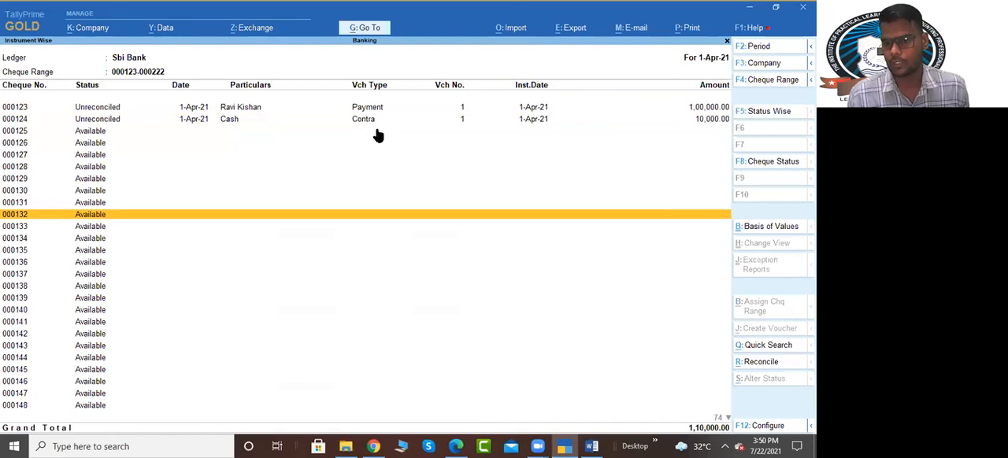
{"action": "key", "text": "Up"}
{"action": "key", "text": "Up"}
{"action": "key", "text": "Up"}
{"action": "key", "text": "Up"}
{"action": "key", "text": "Up"}
{"action": "key", "text": "Up"}
{"action": "key", "text": "Up"}
{"action": "key", "text": "space"}
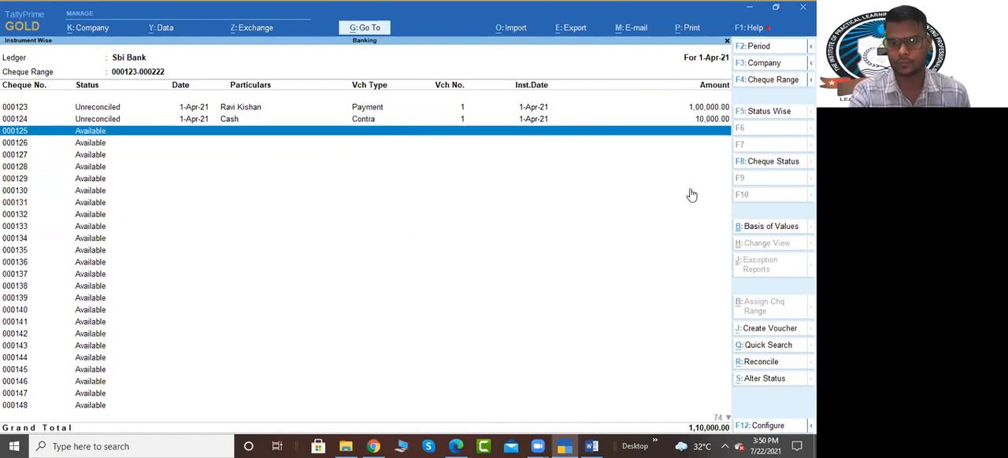
{"action": "key", "text": "alt"}
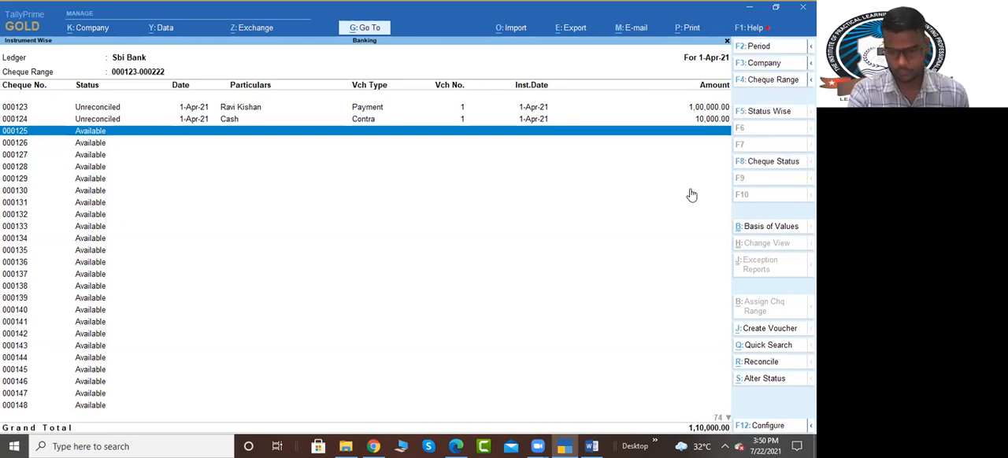
{"action": "key", "text": "alt"}
{"action": "key", "text": "alt+s"}
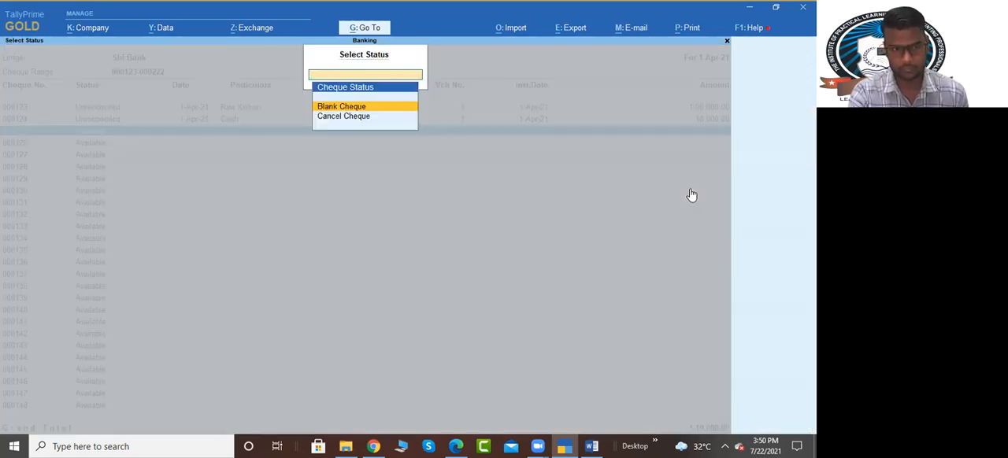
{"action": "key", "text": "Escape"}
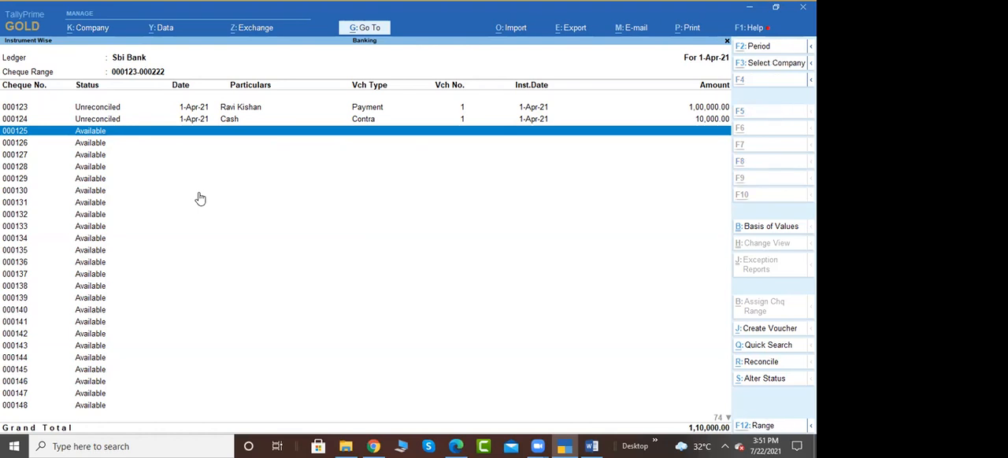
Step: Try to set the status of cheque 000125 to Blank Cheque
{"action": "key", "text": "F8"}
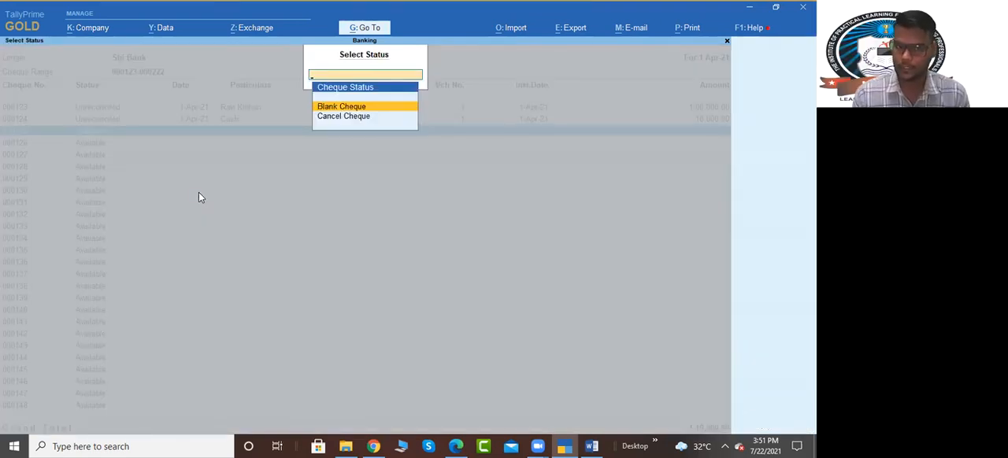
{"action": "key", "text": "Return"}
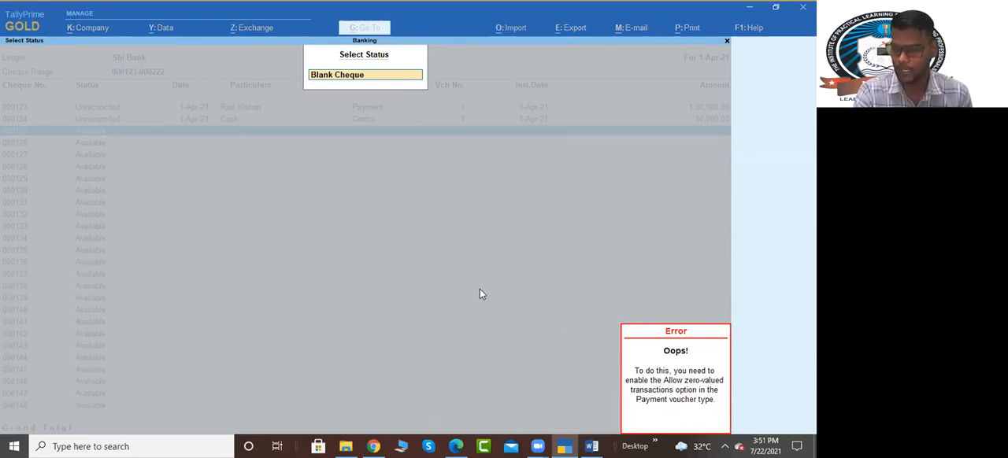
{"action": "key", "text": "Escape"}
Step: Set cheque 000125 to Cancel Cheque, dated 1-4-2021, leaving the remarks blank
{"action": "key", "text": "Down"}
{"action": "key", "text": "Return"}
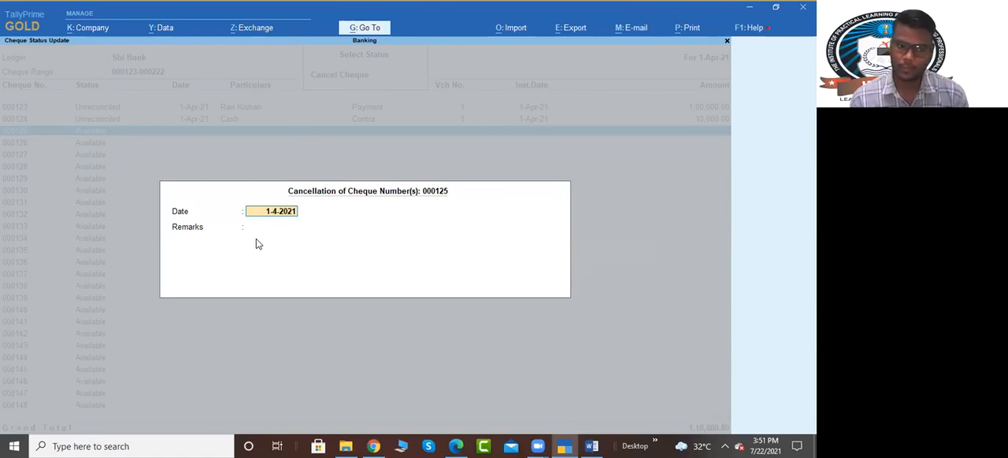
{"action": "key", "text": "Return"}
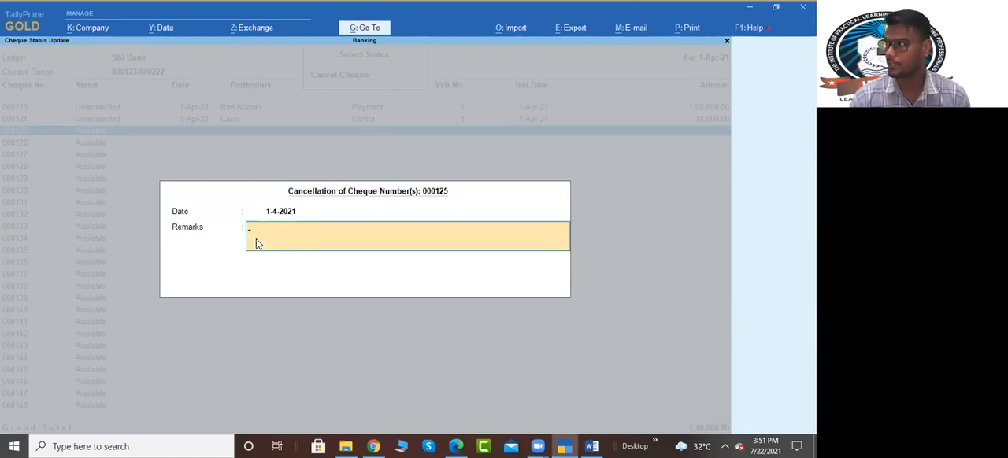
{"action": "key", "text": "Escape"}
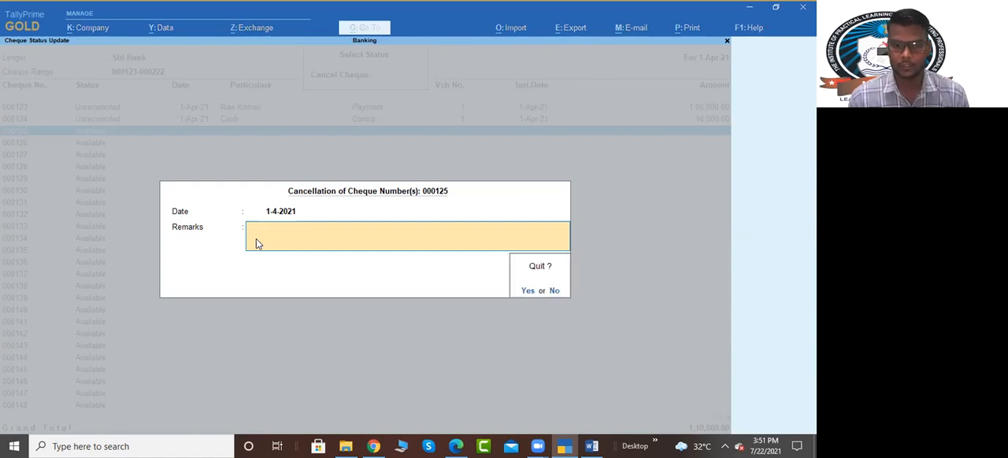
{"action": "key", "text": "n"}
{"action": "key", "text": "Return"}
{"action": "key", "text": "Return"}
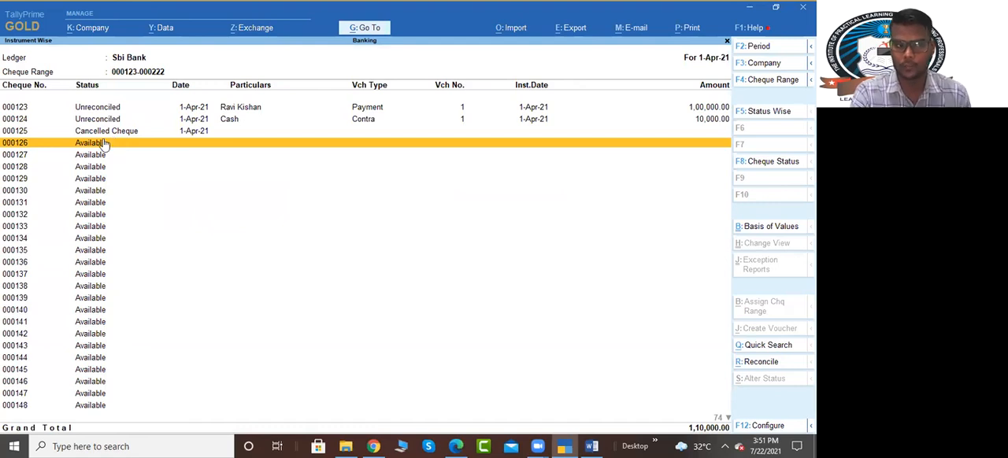
{"action": "key", "text": "Escape"}
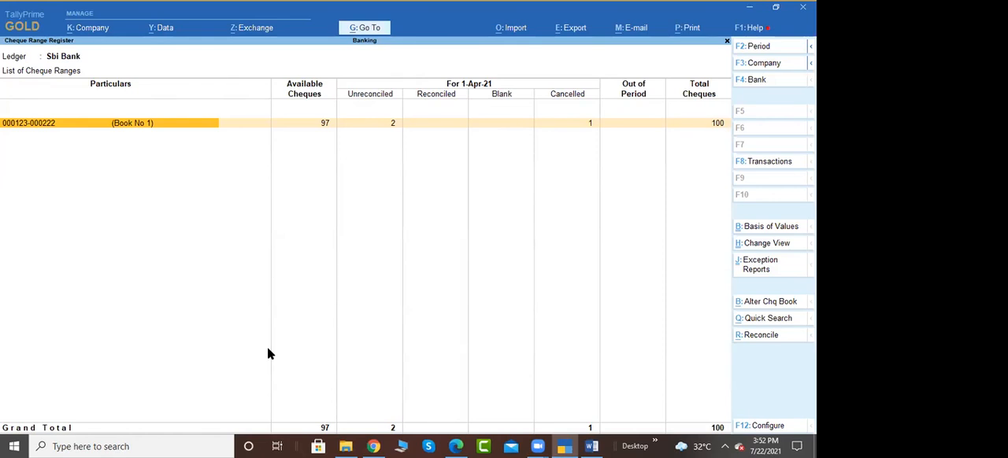
{"action": "key", "text": "Return"}
{"action": "key", "text": "Down"}
{"action": "key", "text": "Down"}
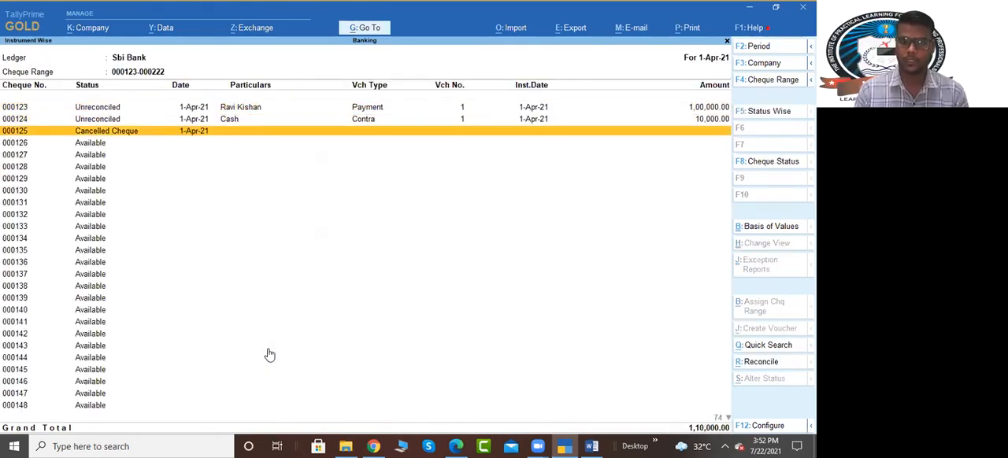
{"action": "key", "text": "space"}
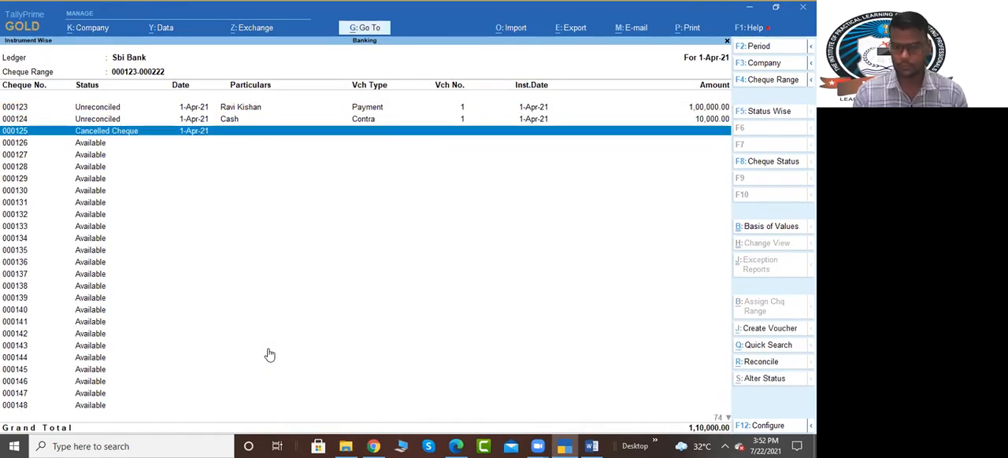
{"action": "key", "text": "alt+s"}
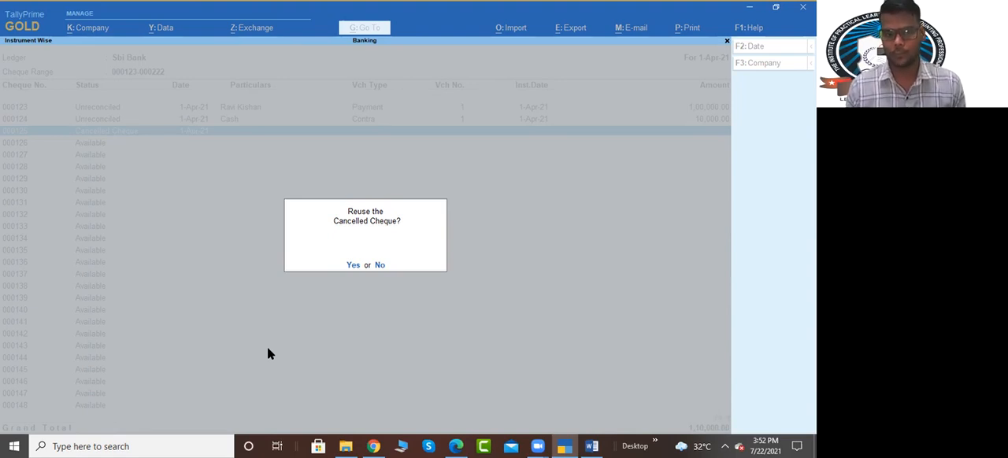
{"action": "key", "text": "y"}
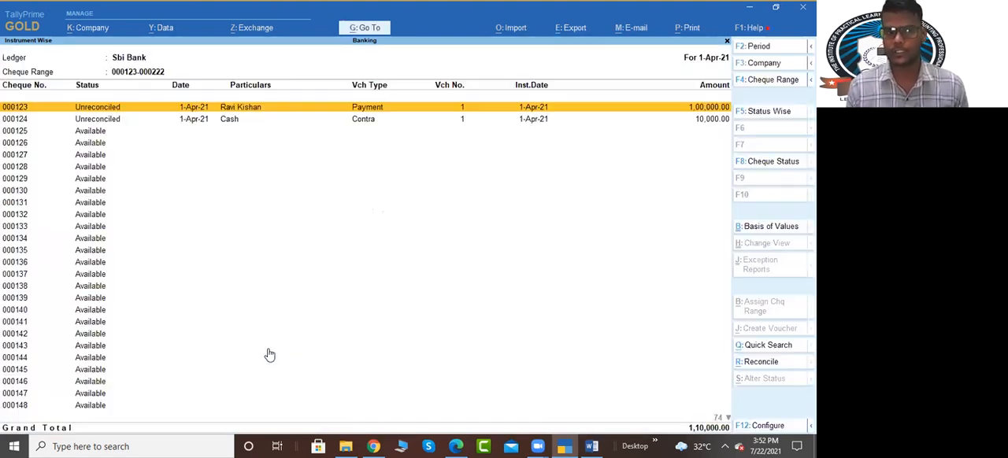
Step: Close Sbi Bank's cheque list and the Cheque Register, and open voucher creation
{"action": "key", "text": "Down"}
{"action": "key", "text": "Down"}
{"action": "key", "text": "Down"}
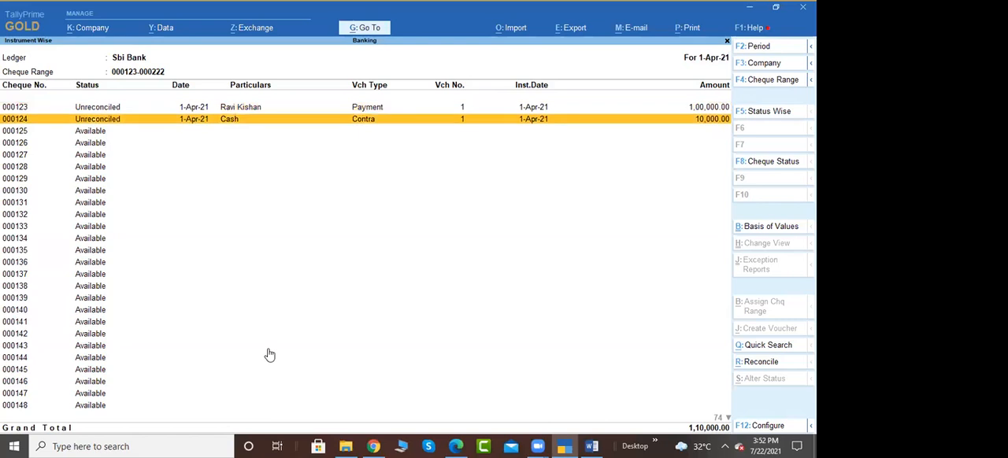
{"action": "key", "text": "Escape"}
{"action": "key", "text": "Escape"}
{"action": "key", "text": "Escape"}
{"action": "key", "text": "Up"}
{"action": "key", "text": "Up"}
{"action": "key", "text": "Up"}
{"action": "key", "text": "Down"}
{"action": "key", "text": "Return"}
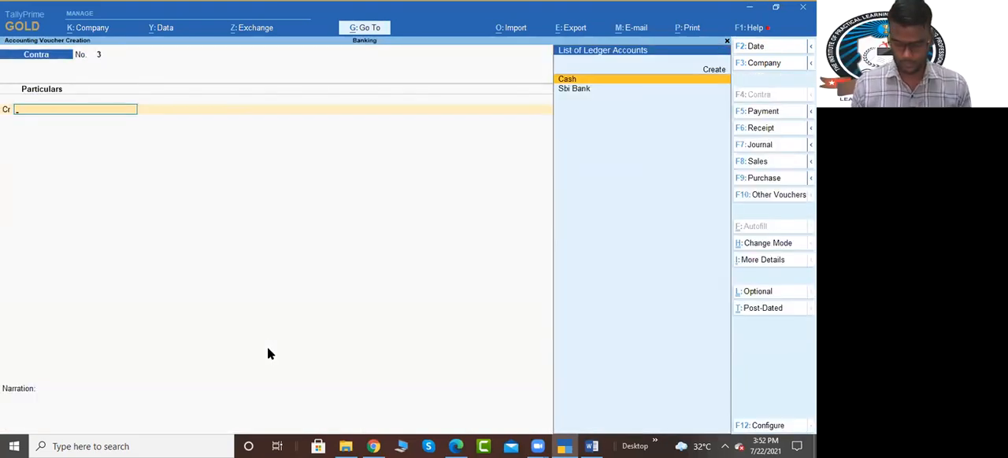
Step: Draft a payment voucher of 1,000 to the supplier from Sbi Bank, up to its bank allocation by cheque
{"action": "key", "text": "F5"}
{"action": "key", "text": "Down"}
{"action": "key", "text": "Down"}
{"action": "key", "text": "Return"}
{"action": "type", "text": "1,000"}
{"action": "key", "text": "Return"}
{"action": "key", "text": "Return"}
{"action": "key", "text": "Return"}
{"action": "key", "text": "Return"}
{"action": "key", "text": "Return"}
{"action": "key", "text": "Return"}
{"action": "key", "text": "Return"}
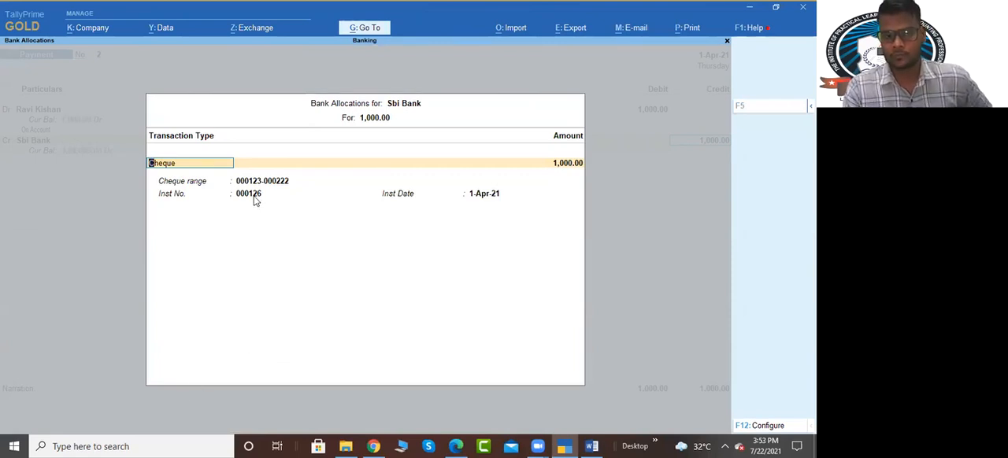
Step: Check the instrument number proposed for the payment's cheque and discard the voucher unsaved
{"action": "key", "text": "Return"}
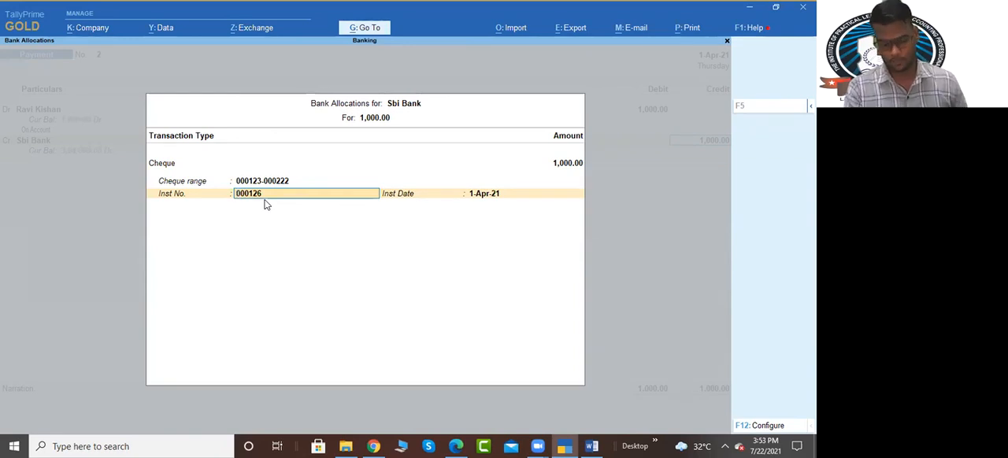
{"action": "key", "text": "BackSpace"}
{"action": "key", "text": "Escape"}
{"action": "key", "text": "Return"}
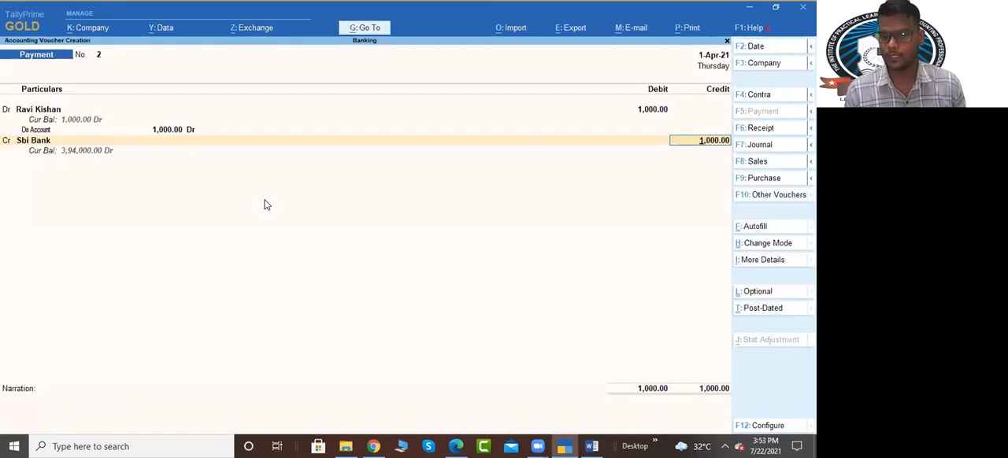
{"action": "key", "text": "Escape"}
{"action": "key", "text": "Return"}
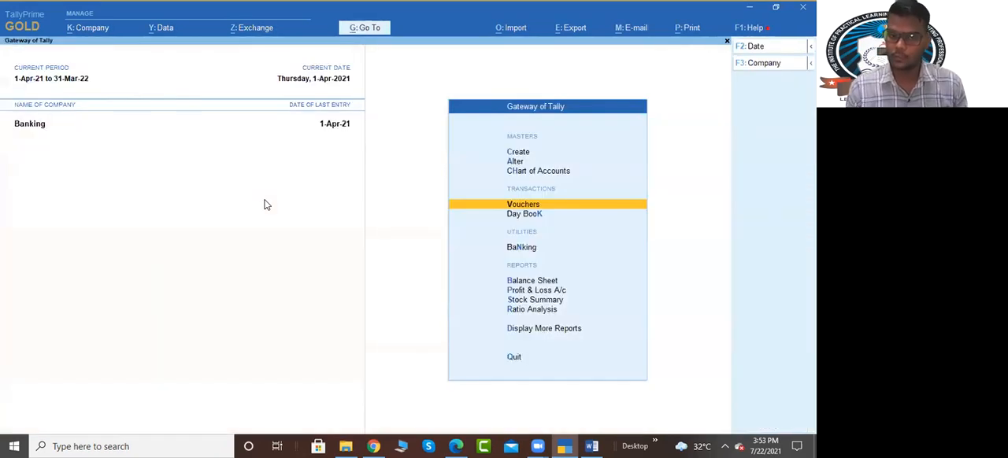
Step: View Sbi Bank's cheque counts by status in the Cheque Register and close the report
{"action": "key", "text": "Down"}
{"action": "key", "text": "Down"}
{"action": "key", "text": "Return"}
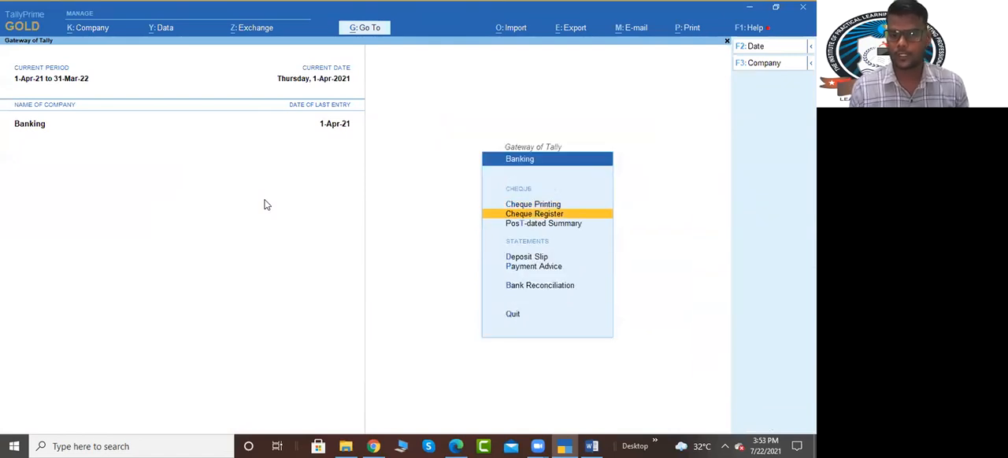
{"action": "key", "text": "Return"}
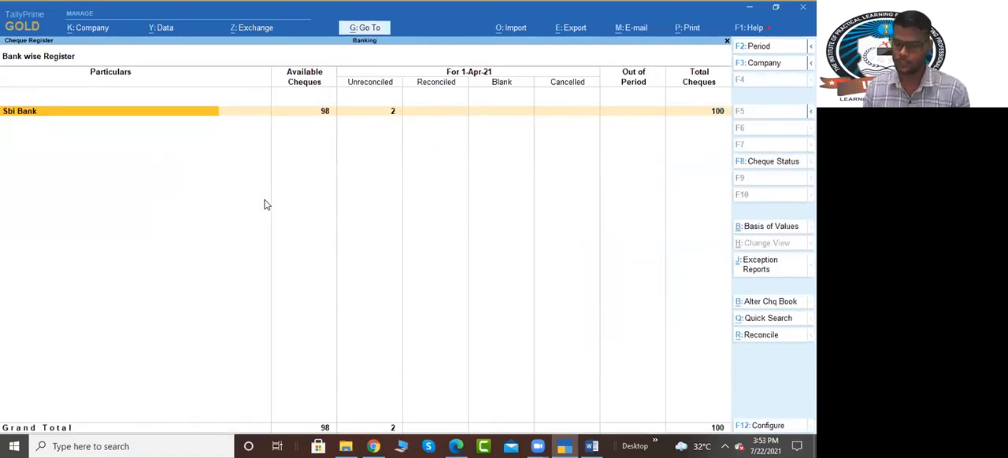
{"action": "key", "text": "Escape"}
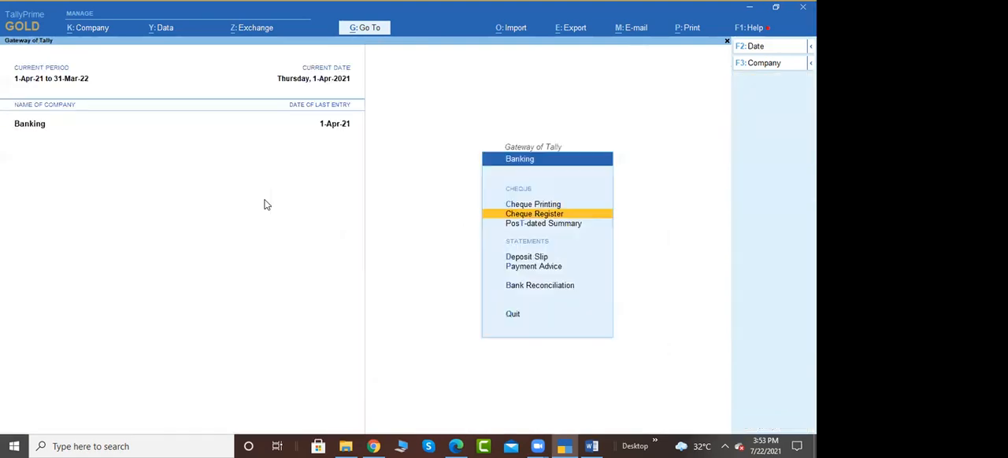
Step: Open the cheque deposit slip report for Sbi Bank and select the 5,00,000 receipt dated 1-Apr-21
{"action": "key", "text": "Down"}
{"action": "key", "text": "Down"}
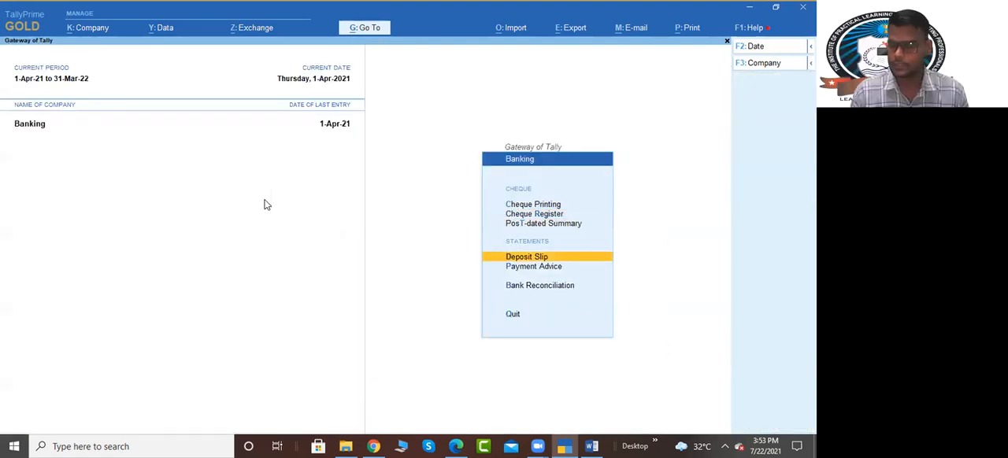
{"action": "key", "text": "Return"}
{"action": "key", "text": "Return"}
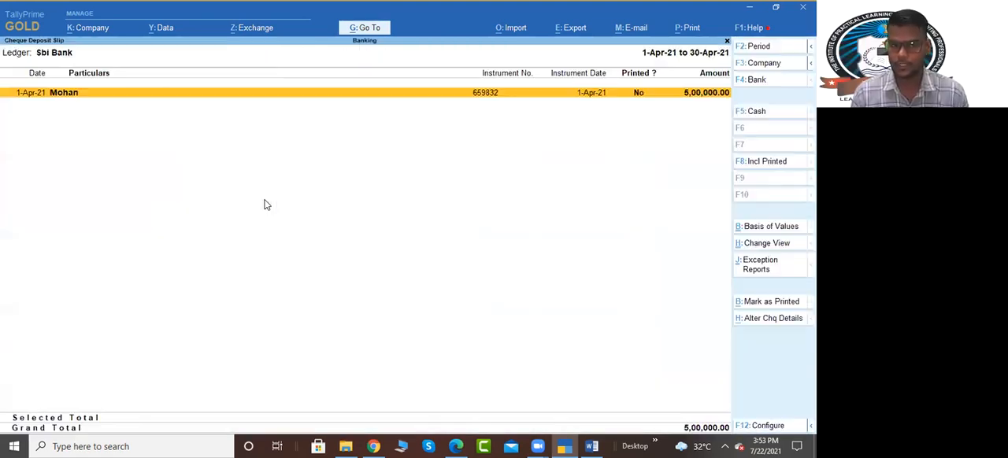
{"action": "key", "text": "space"}
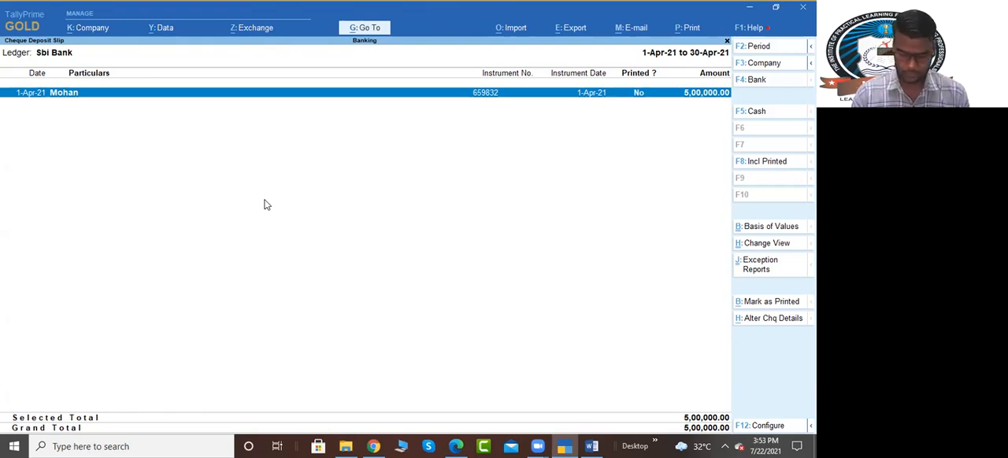
Step: Preview the deposit slip enlarged, examine the banker's and customer's copies, and close the report
{"action": "key", "text": "ctrl+p"}
{"action": "key", "text": "i"}
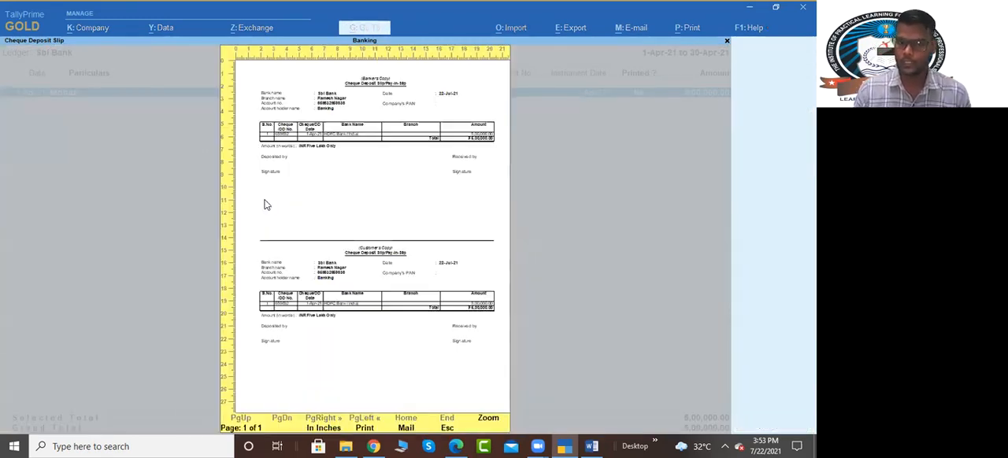
{"action": "key", "text": "alt+z"}
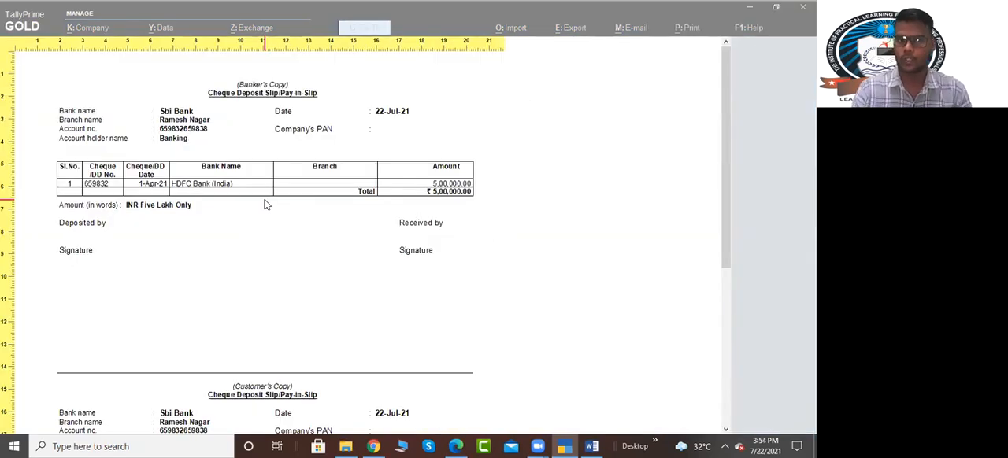
{"action": "scroll", "coordinate": [294, 286], "scroll_direction": "down", "scroll_amount": 1}
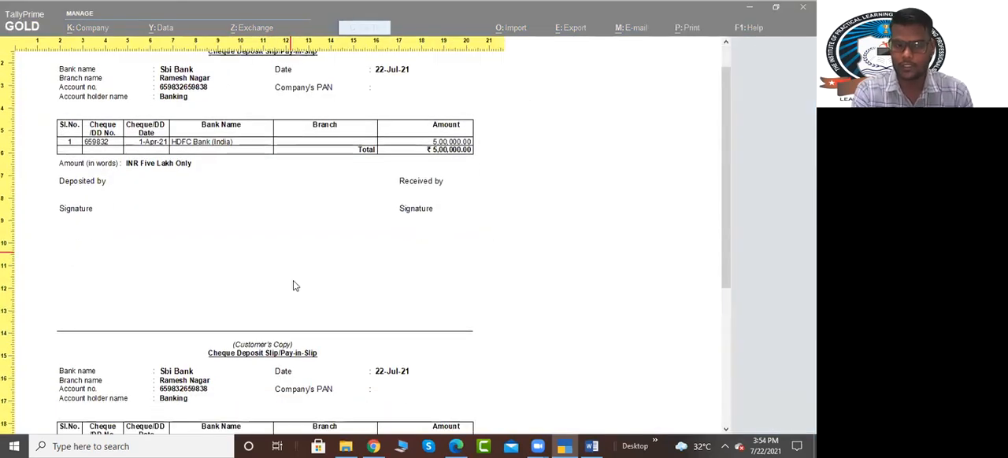
{"action": "scroll", "coordinate": [286, 364], "scroll_direction": "up", "scroll_amount": 1}
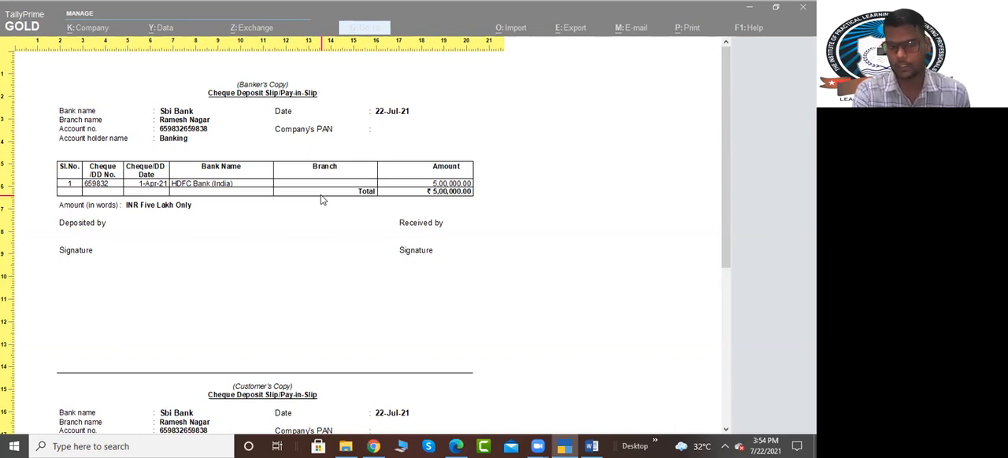
{"action": "key", "text": "Escape"}
{"action": "key", "text": "Escape"}
{"action": "key", "text": "Escape"}
{"action": "key", "text": "Escape"}
{"action": "key", "text": "Escape"}
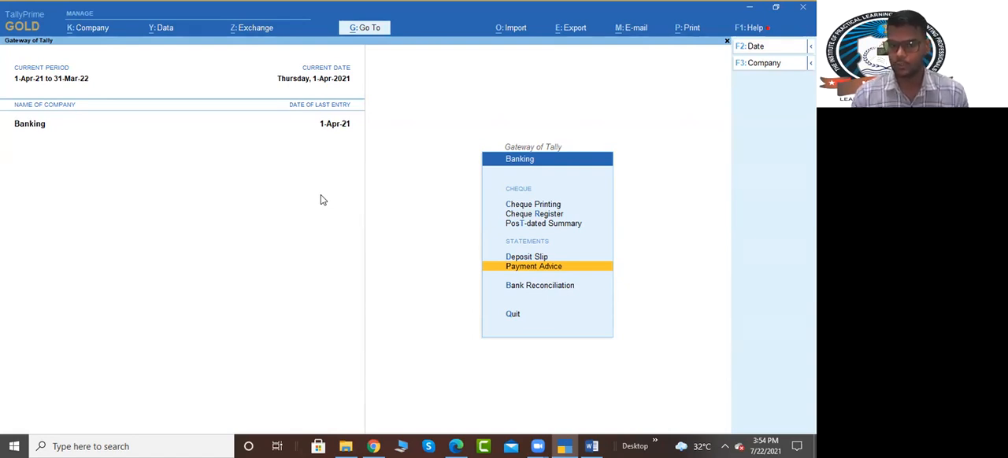
Step: Open the payment advice for the supplier paid by cheque and select the 1,00,000 Sbi Bank payment
{"action": "key", "text": "Return"}
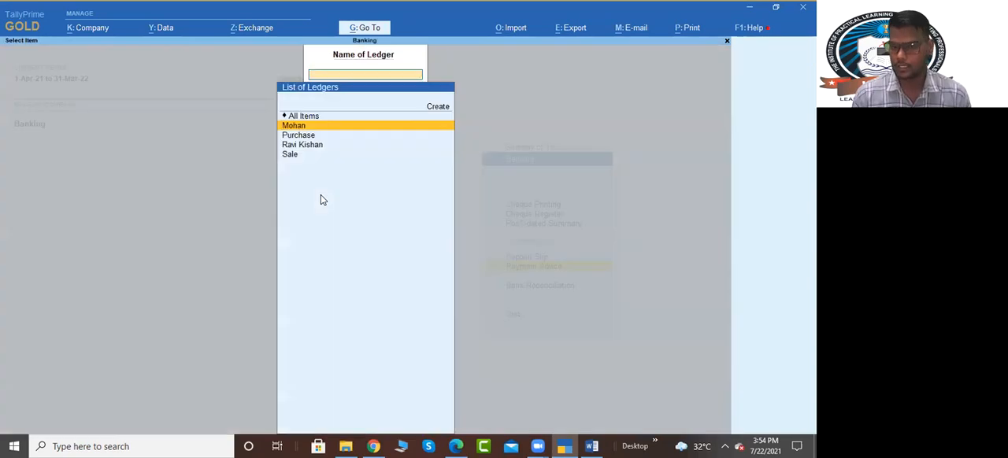
{"action": "key", "text": "Down"}
{"action": "key", "text": "Down"}
{"action": "key", "text": "Return"}
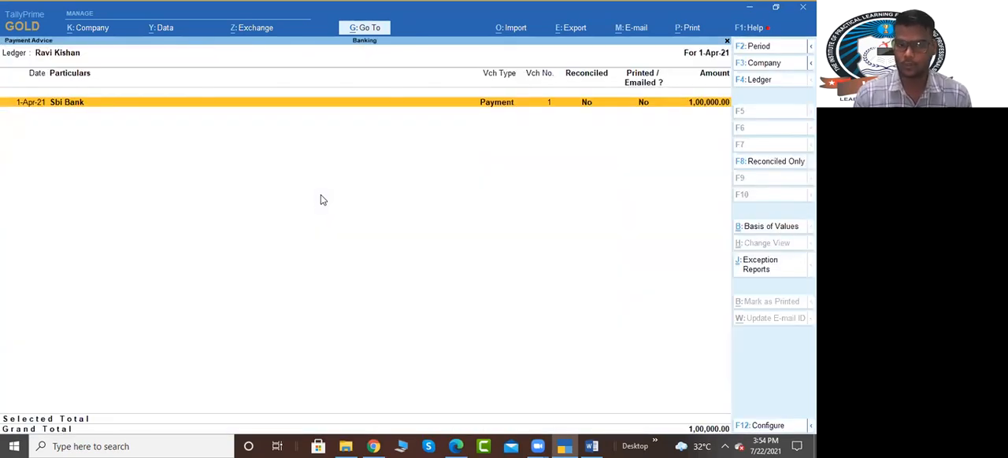
{"action": "key", "text": "space"}
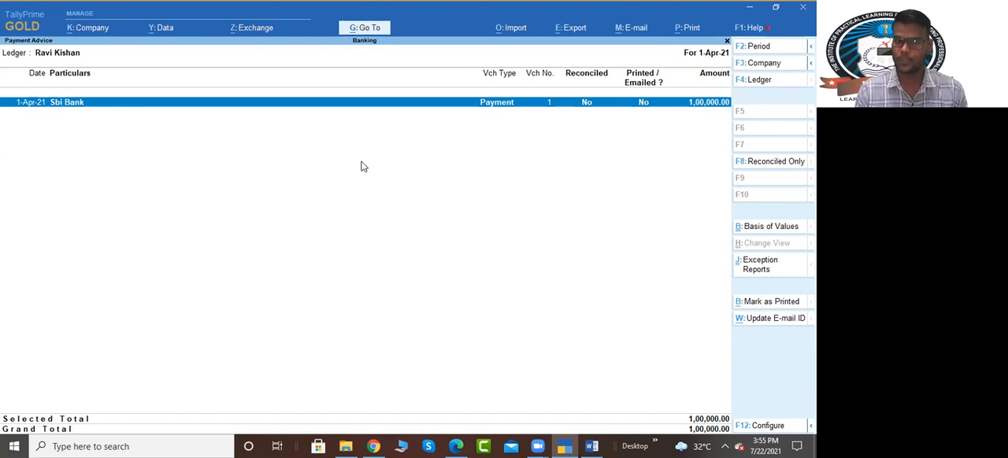
Step: Preview the supplier's payment advice, examine its bill and cheque details, and leave the report
{"action": "key", "text": "alt+p"}
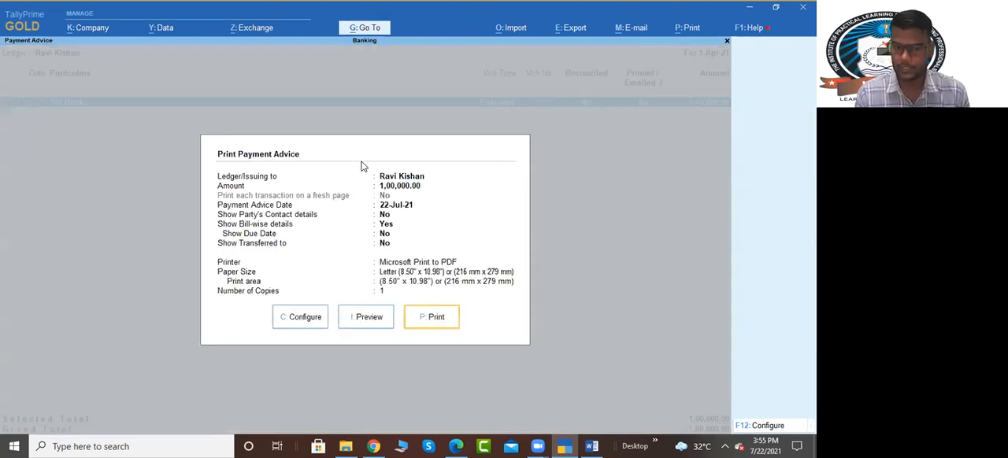
{"action": "key", "text": "i"}
{"action": "key", "text": "Return"}
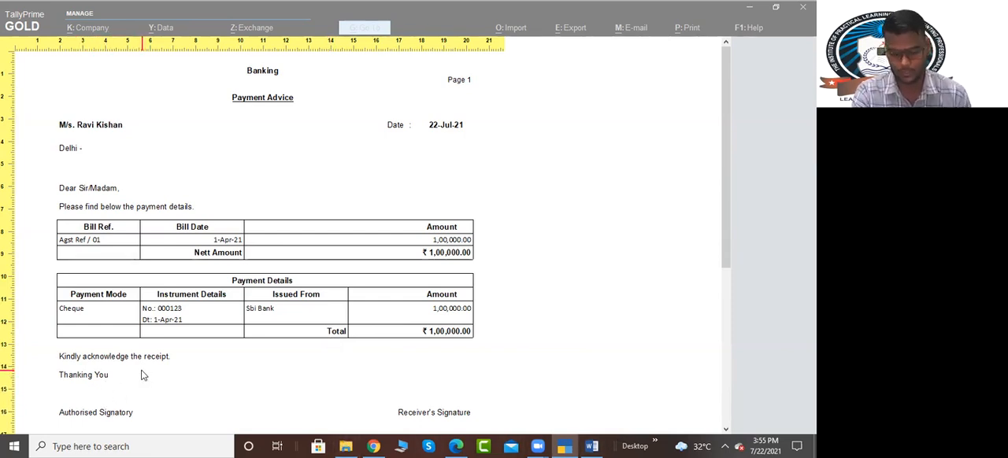
{"action": "key", "text": "Escape"}
{"action": "key", "text": "F4"}
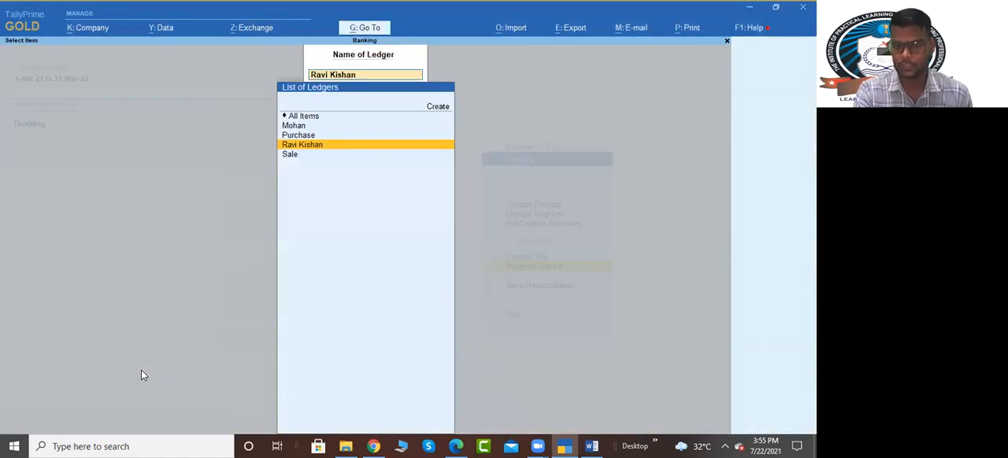
{"action": "key", "text": "Escape"}
Step: In Sbi Bank's reconciliation, set the bank date to 2-Apr-21 for the 5,00,000 receipt and the 1,00,000 payment
{"action": "key", "text": "Down"}
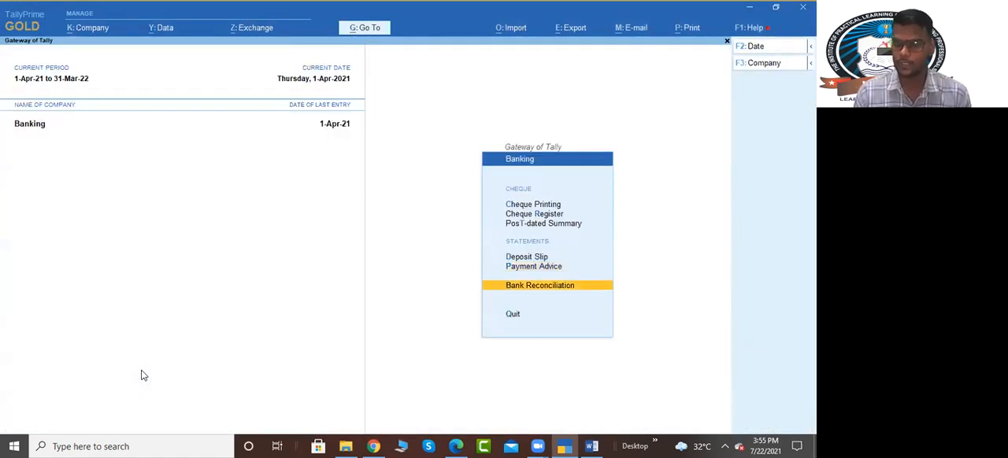
{"action": "key", "text": "Return"}
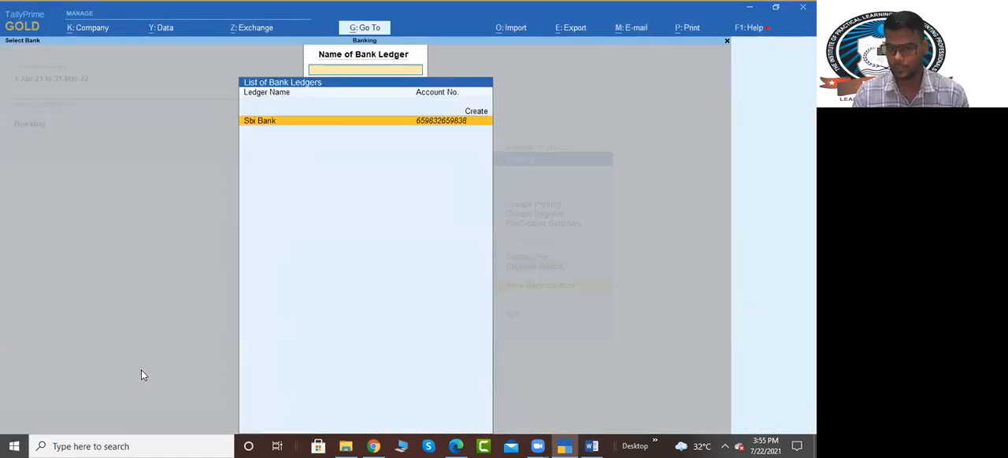
{"action": "key", "text": "Return"}
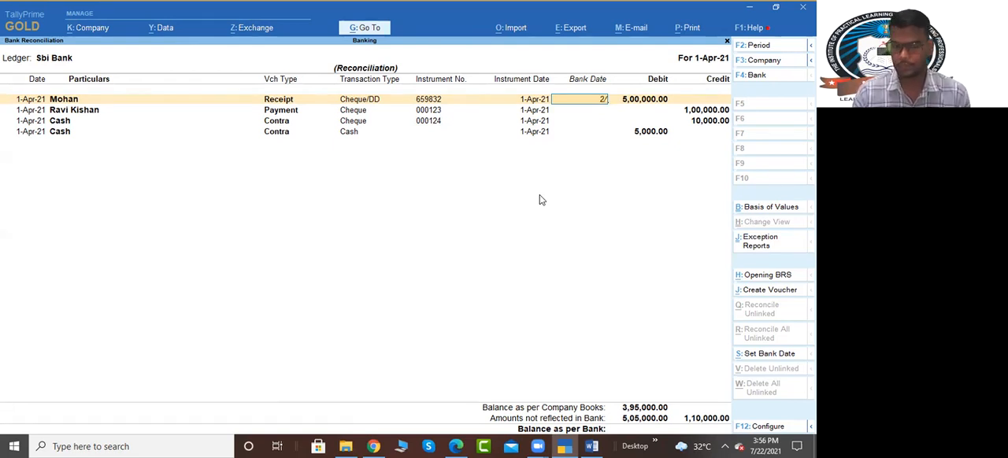
{"action": "key", "text": "Return"}
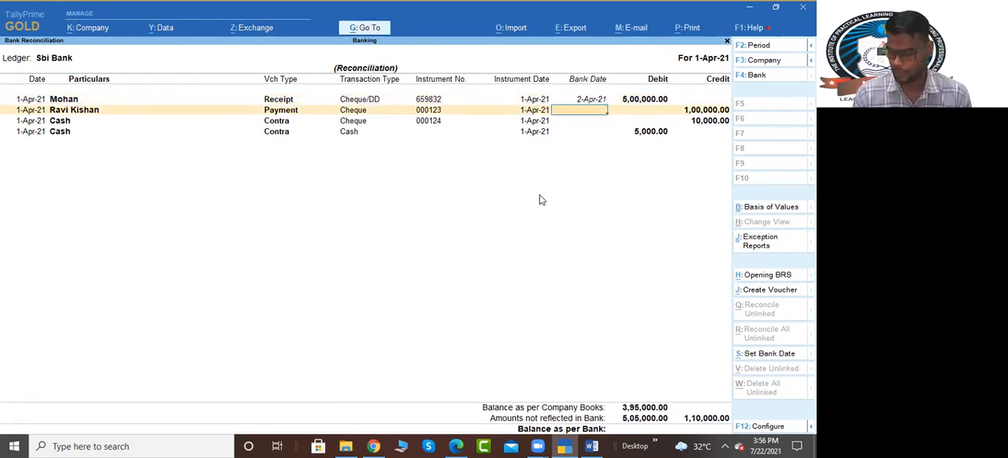
{"action": "type", "text": "2"}
{"action": "key", "text": "Return"}
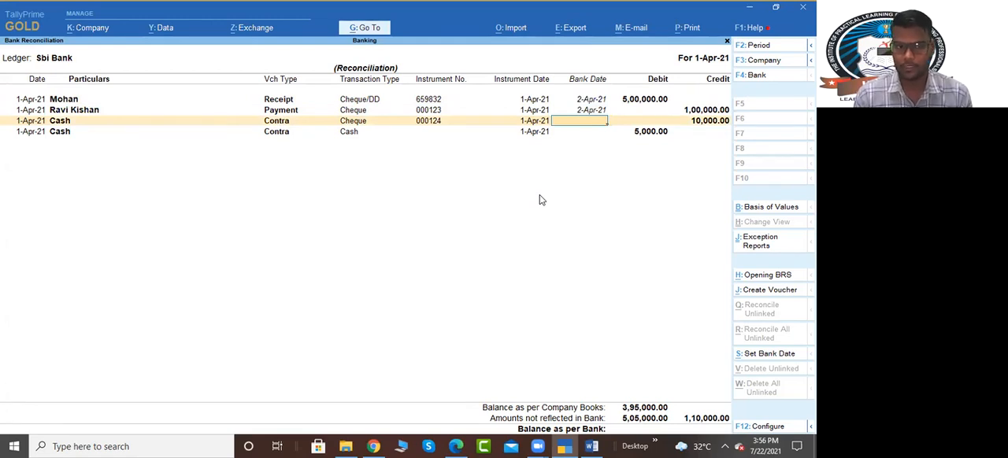
Step: Set the bank date to 1-Apr-21 for the 10,000 and 5,000 cash contra entries and save the reconciliation
{"action": "type", "text": "2"}
{"action": "key", "text": "BackSpace"}
{"action": "type", "text": "1"}
{"action": "key", "text": "Return"}
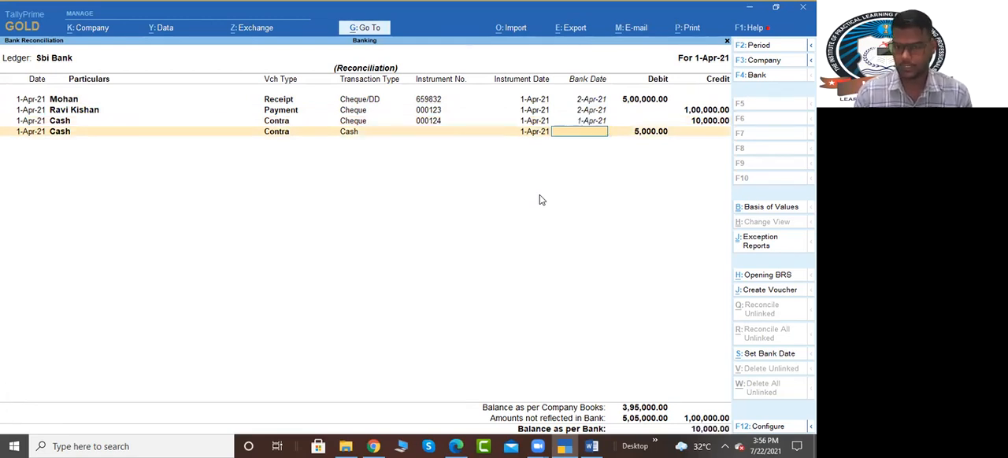
{"action": "type", "text": "1/4"}
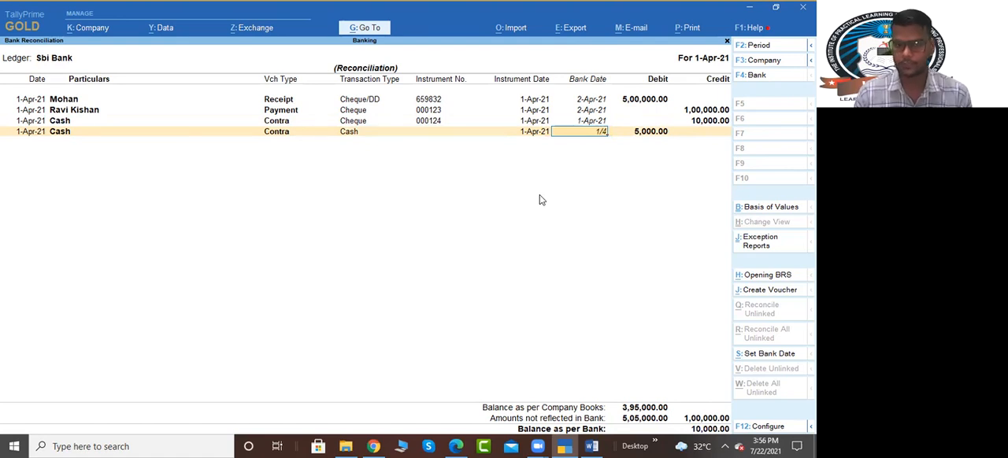
{"action": "key", "text": "Return"}
{"action": "key", "text": "Return"}
{"action": "key", "text": "Return"}
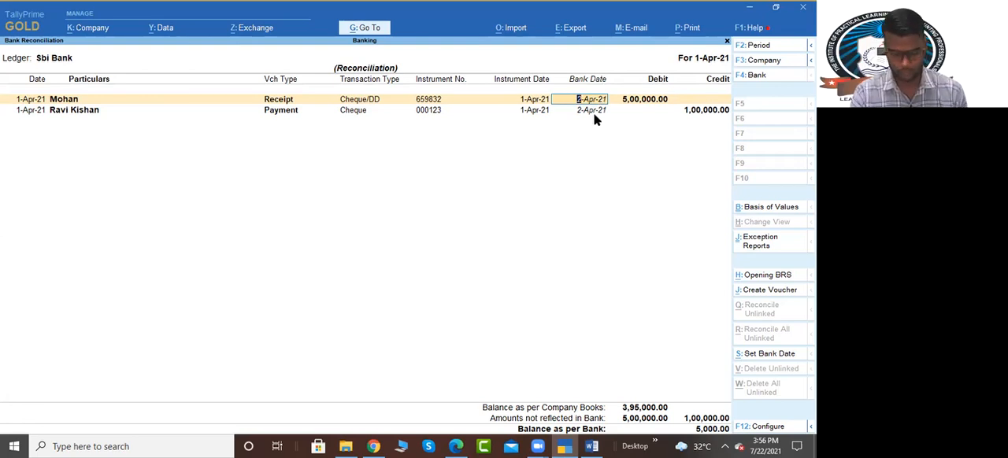
Step: Extend the reconciliation period to 1-Apr-21 to 2-Apr-21, check the bank balance, and return to the Gateway of Tally
{"action": "key", "text": "alt+F2"}
{"action": "key", "text": "Return"}
{"action": "type", "text": "2/4"}
{"action": "key", "text": "Return"}
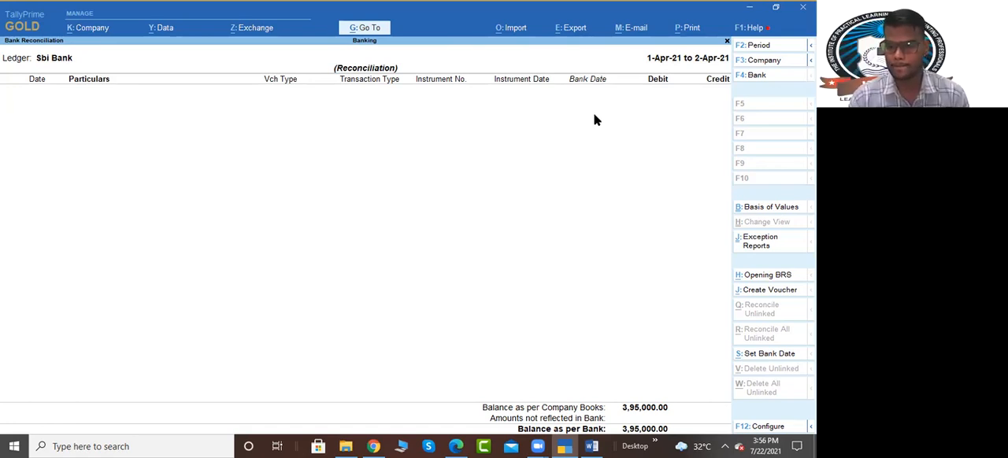
{"action": "key", "text": "Escape"}
{"action": "key", "text": "Escape"}
{"action": "key", "text": "Escape"}
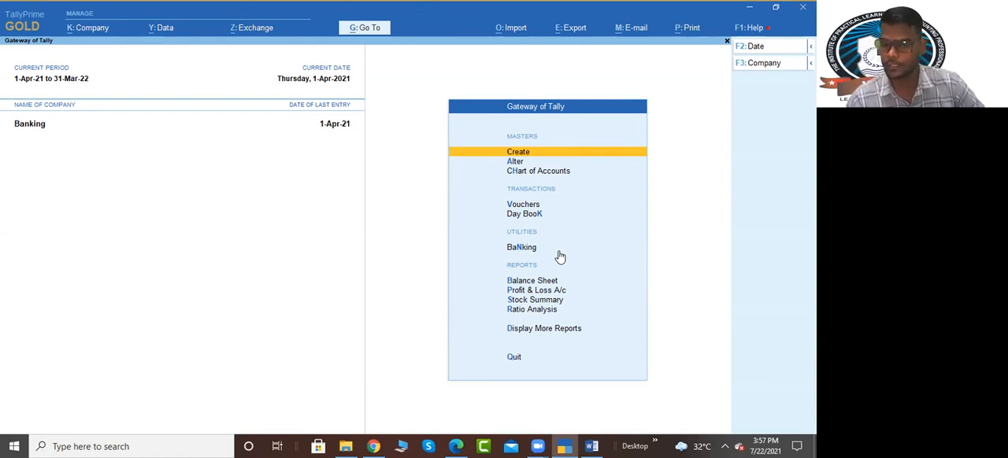
Step: Reopen the bank-wise Cheque Register from the banking utilities
{"action": "key", "text": "Down"}
{"action": "key", "text": "Down"}
{"action": "key", "text": "Down"}
{"action": "key", "text": "Down"}
{"action": "key", "text": "Down"}
{"action": "key", "text": "Down"}
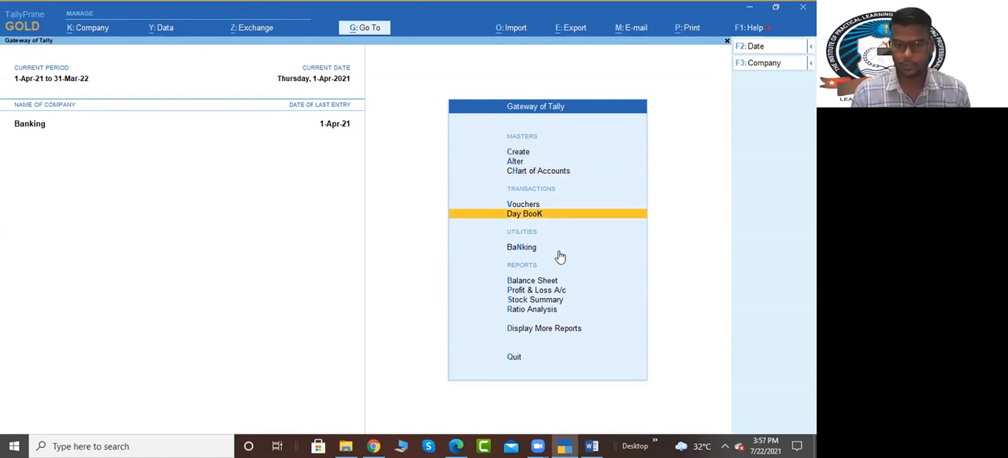
{"action": "key", "text": "Up"}
{"action": "key", "text": "Return"}
{"action": "key", "text": "Down"}
{"action": "key", "text": "Up"}
{"action": "key", "text": "Down"}
{"action": "key", "text": "Return"}
Step: Examine Sbi Bank's reconciled, blank and cancelled cheque counts and open its available cheques
{"action": "key", "text": "Right"}
{"action": "key", "text": "Right"}
{"action": "key", "text": "Right"}
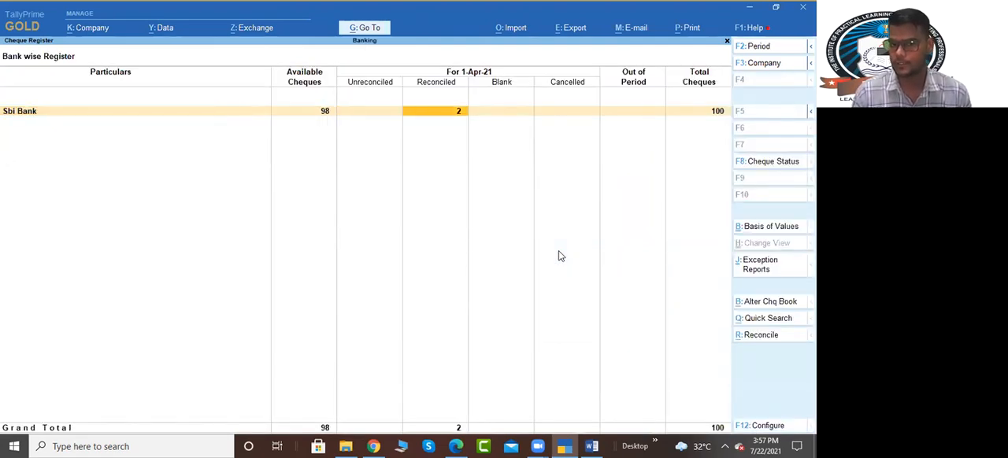
{"action": "key", "text": "Right"}
{"action": "key", "text": "Right"}
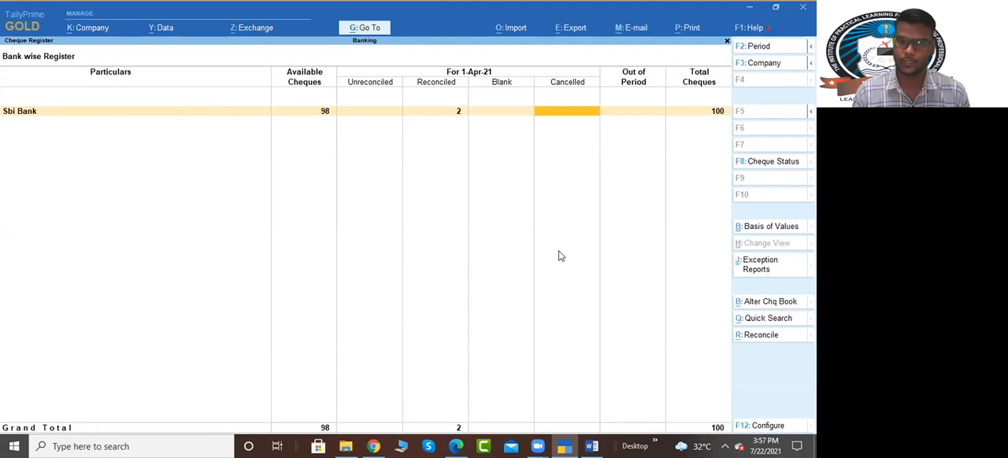
{"action": "key", "text": "Left"}
{"action": "key", "text": "Left"}
{"action": "key", "text": "Left"}
{"action": "key", "text": "Left"}
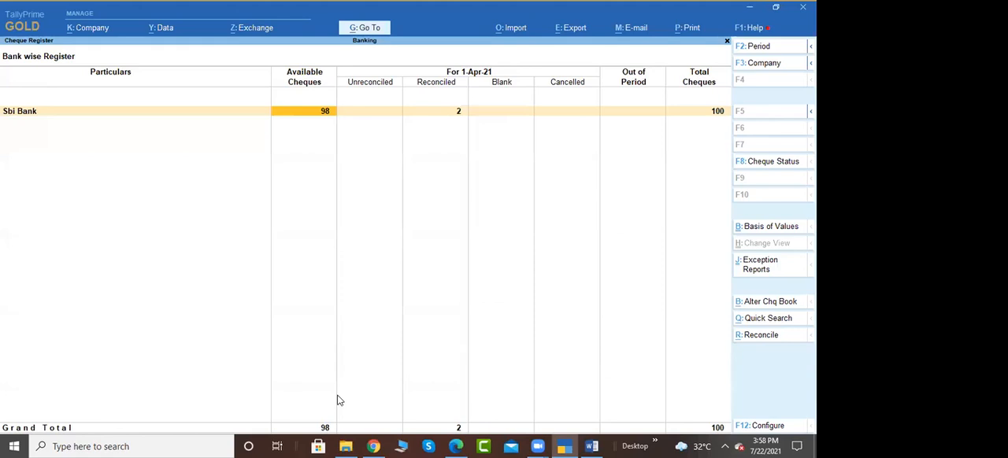
{"action": "key", "text": "Return"}
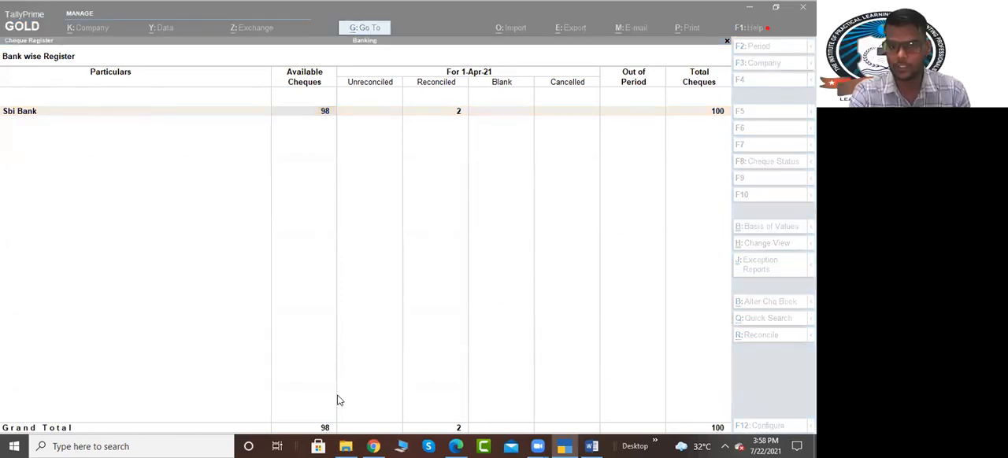
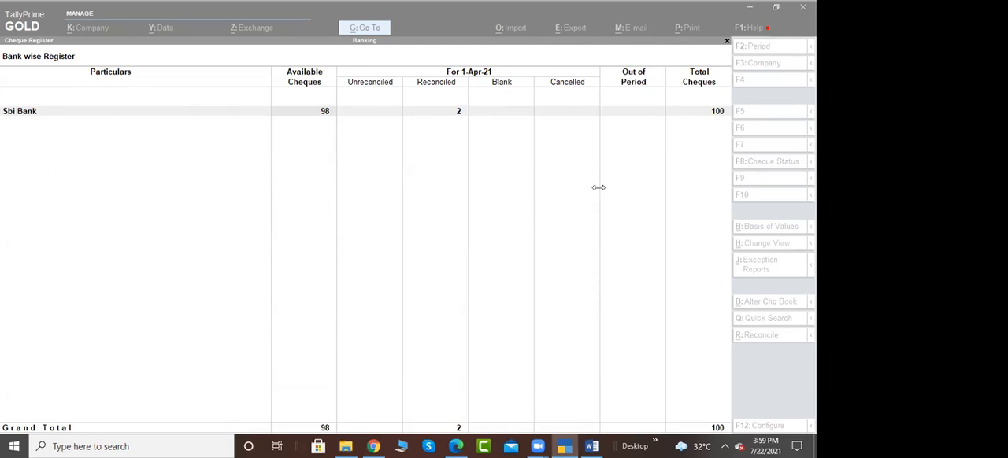
Step: Check the Banking assignment in Word, switch back to TallyPrime, and close the Cheque Register to return to the Gateway of Tally
{"action": "left_click", "coordinate": [590, 442]}
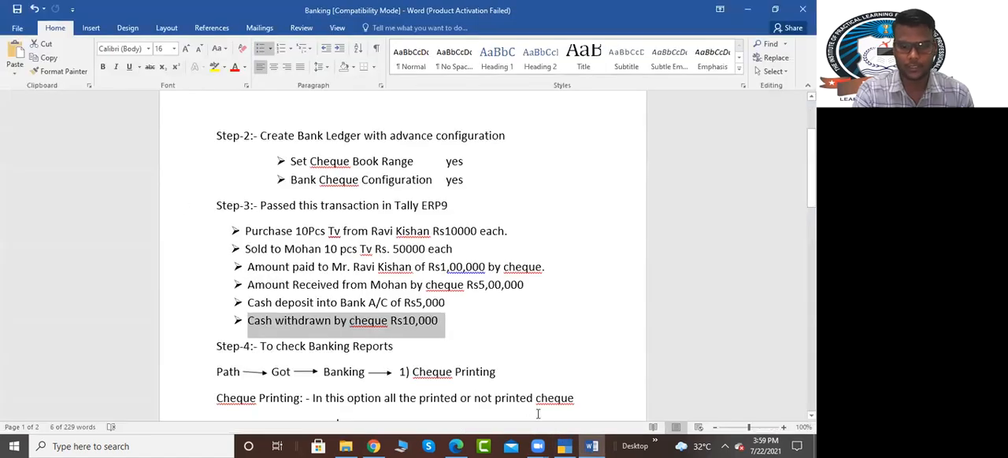
{"action": "left_click", "coordinate": [564, 446]}
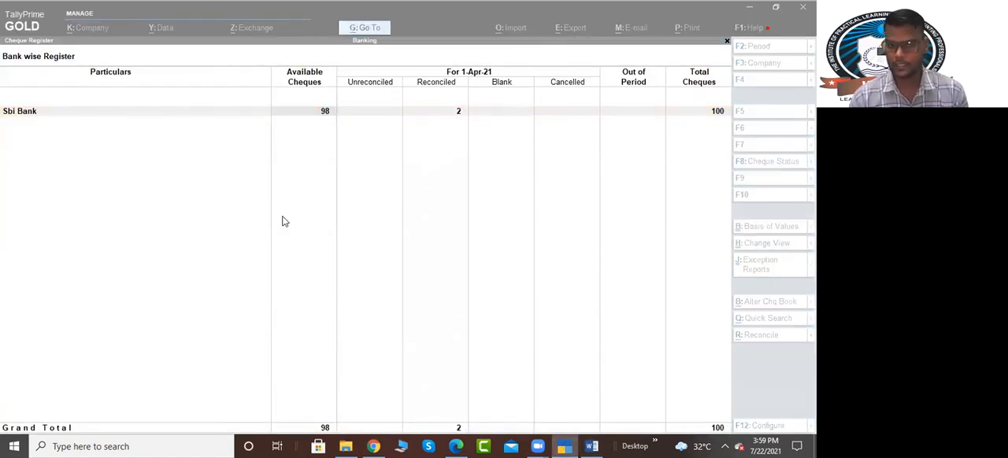
{"action": "left_click", "coordinate": [288, 223]}
{"action": "key", "text": "Escape"}
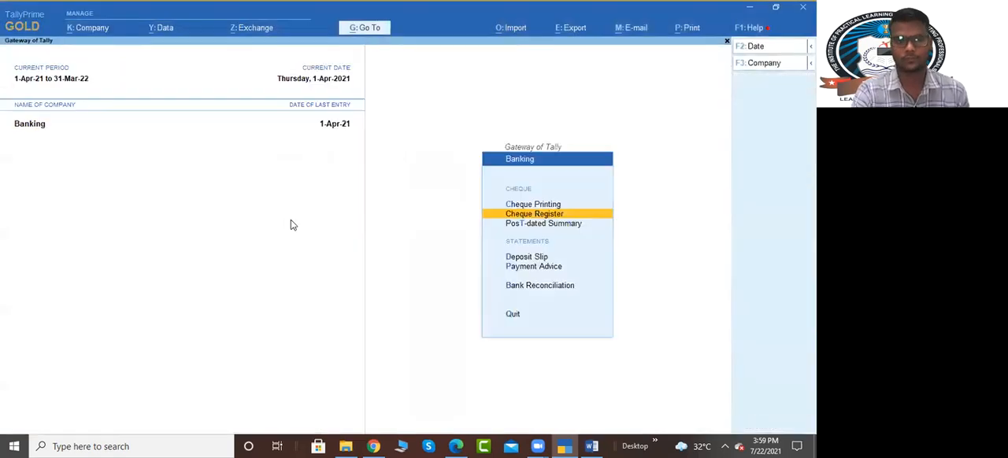
{"action": "key", "text": "Escape"}
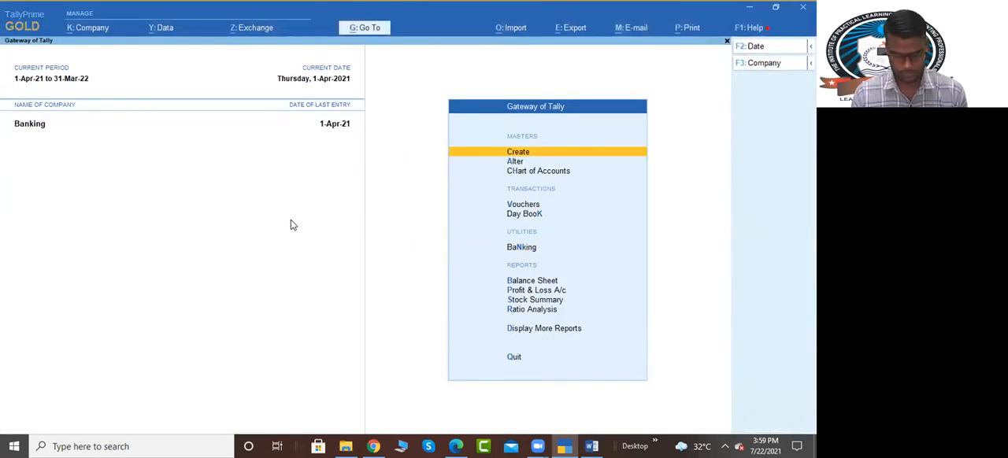
Step: Open the company selection list to load another company alongside Banking
{"action": "key", "text": "F3"}
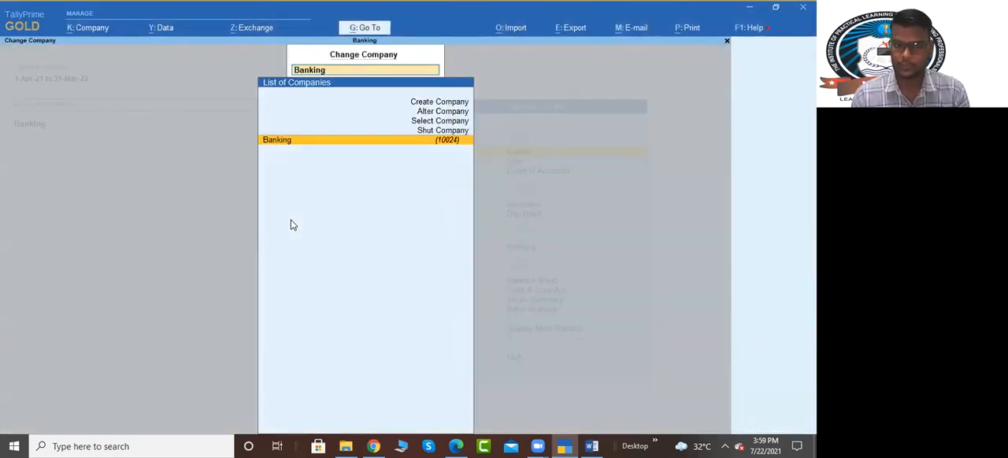
{"action": "key", "text": "Up"}
{"action": "key", "text": "Up"}
{"action": "key", "text": "Return"}
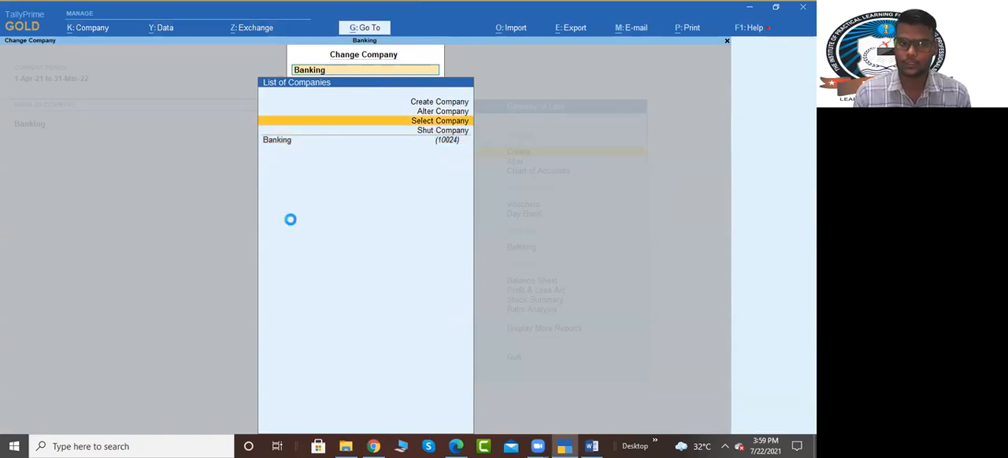
{"action": "type", "text": "pri"}
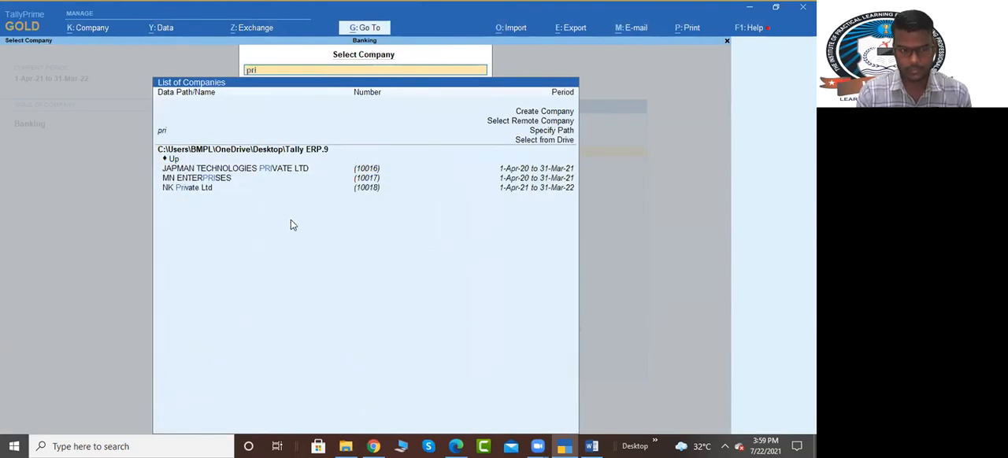
{"action": "key", "text": "BackSpace"}
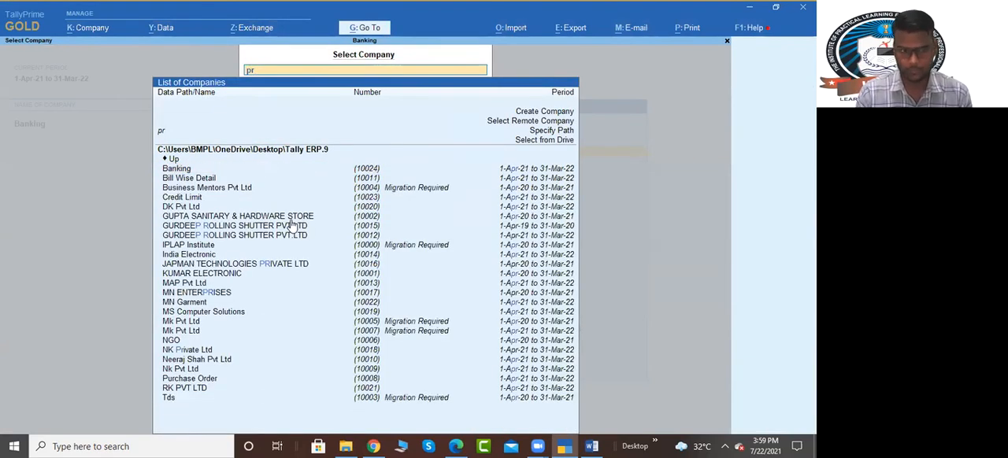
{"action": "key", "text": "BackSpace"}
{"action": "type", "text": "ms"}
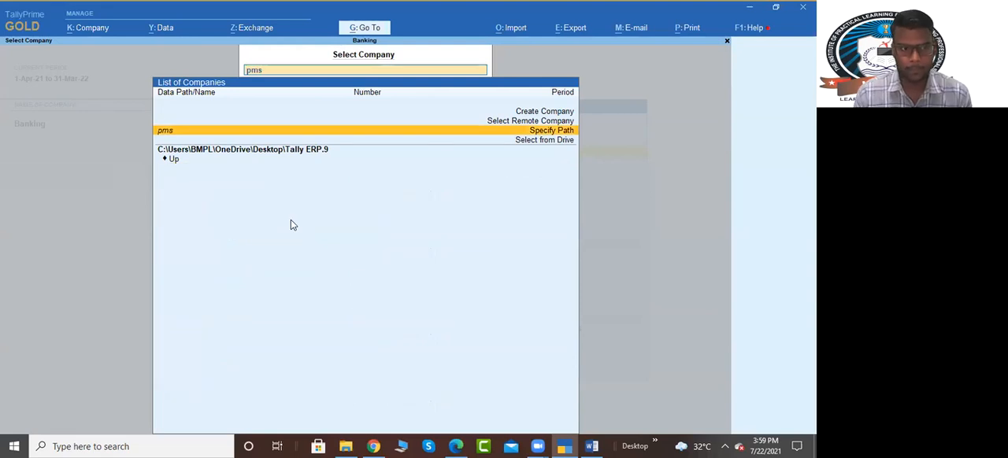
{"action": "key", "text": "BackSpace"}
{"action": "key", "text": "BackSpace"}
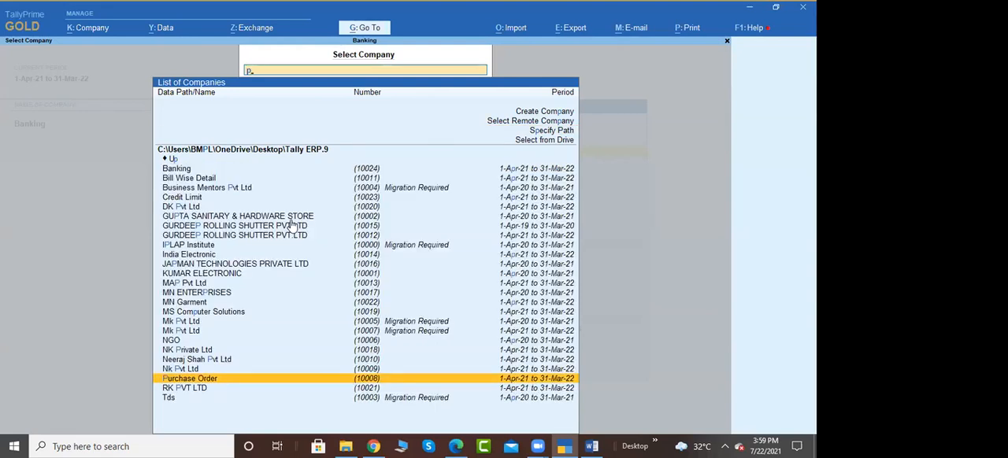
{"action": "key", "text": "BackSpace"}
Step: Find the MN companies and load MN Garment
{"action": "type", "text": "mn"}
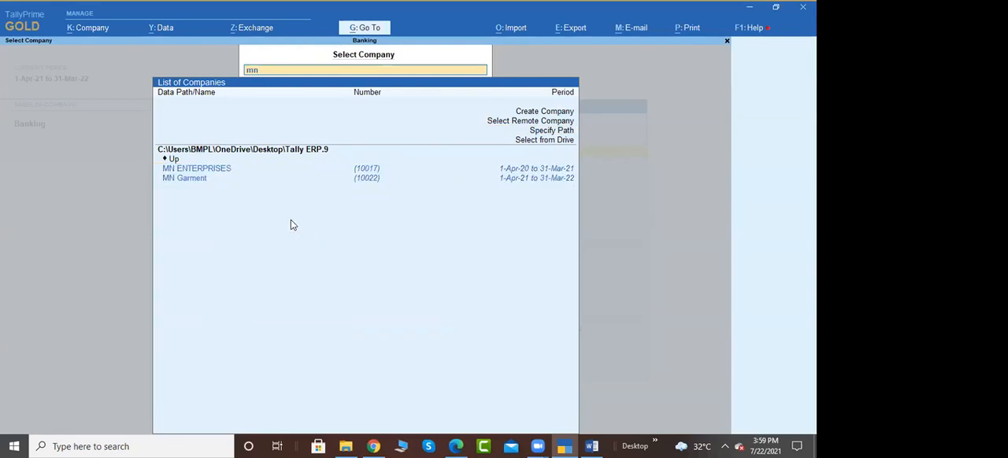
{"action": "key", "text": "Down"}
{"action": "key", "text": "Return"}
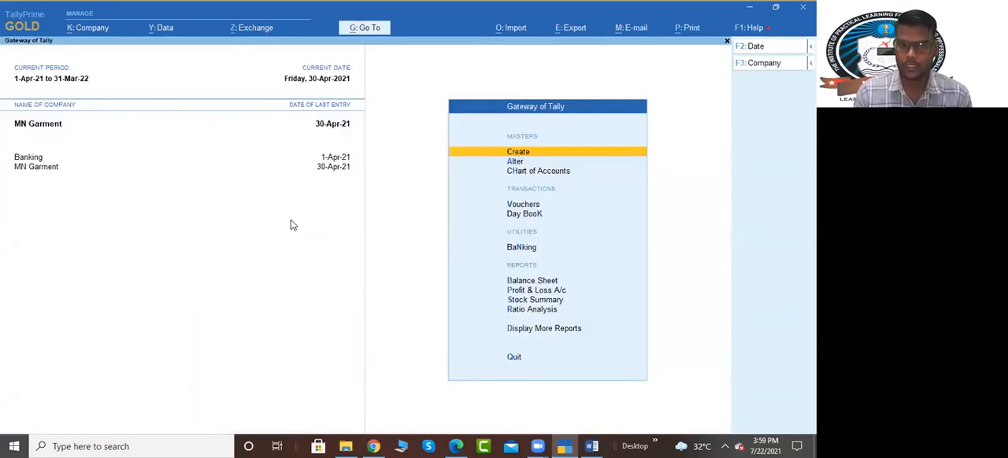
Step: Open the stock-group price list for alteration from the masters of MN Garment
{"action": "key", "text": "Down"}
{"action": "key", "text": "Return"}
{"action": "key", "text": "Down"}
{"action": "key", "text": "Down"}
{"action": "key", "text": "Down"}
{"action": "key", "text": "Down"}
{"action": "key", "text": "Down"}
{"action": "key", "text": "Down"}
{"action": "key", "text": "Down"}
{"action": "key", "text": "Down"}
{"action": "key", "text": "Down"}
{"action": "key", "text": "Down"}
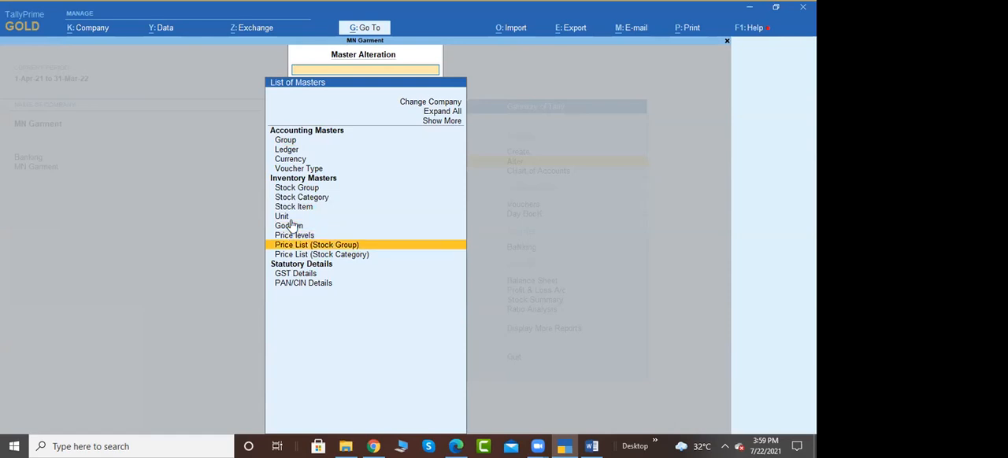
{"action": "key", "text": "Down"}
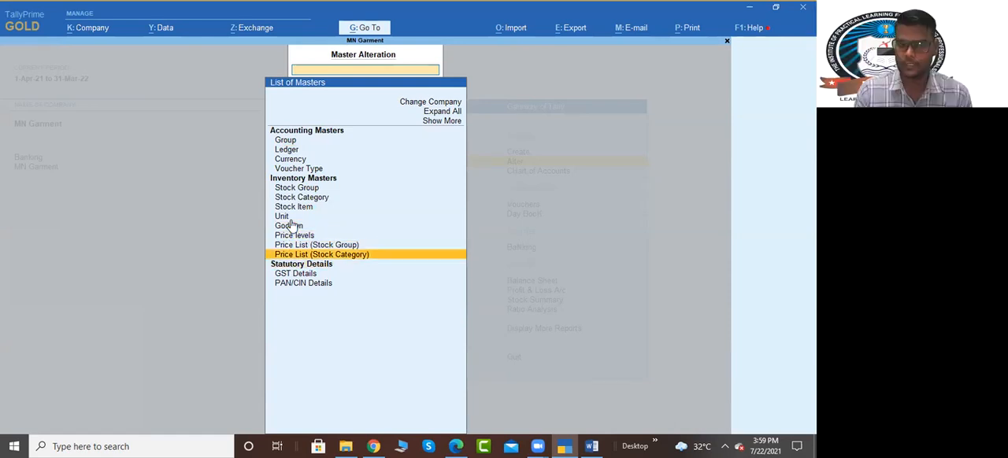
{"action": "key", "text": "Up"}
{"action": "key", "text": "Return"}
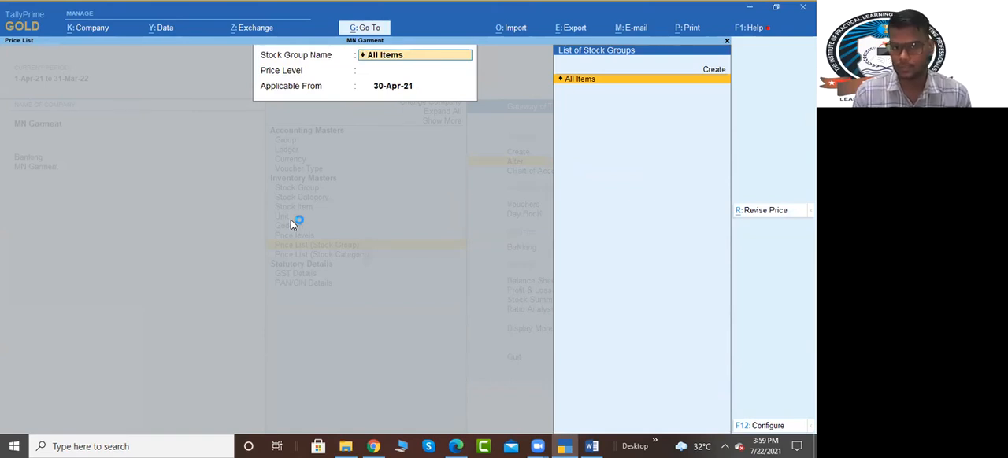
Step: View the All Items price list for the Whole Seller level applicable from 1-May-21
{"action": "key", "text": "Return"}
{"action": "key", "text": "Return"}
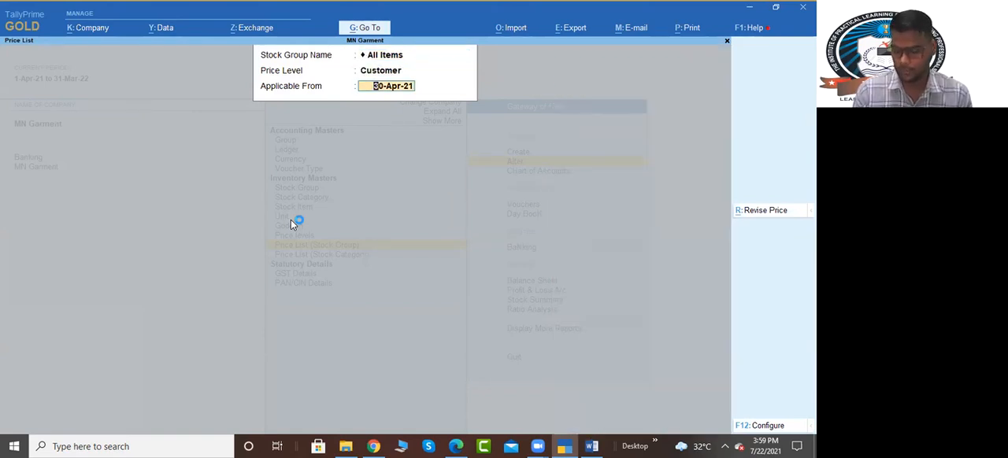
{"action": "key", "text": "BackSpace"}
{"action": "key", "text": "Down"}
{"action": "key", "text": "Down"}
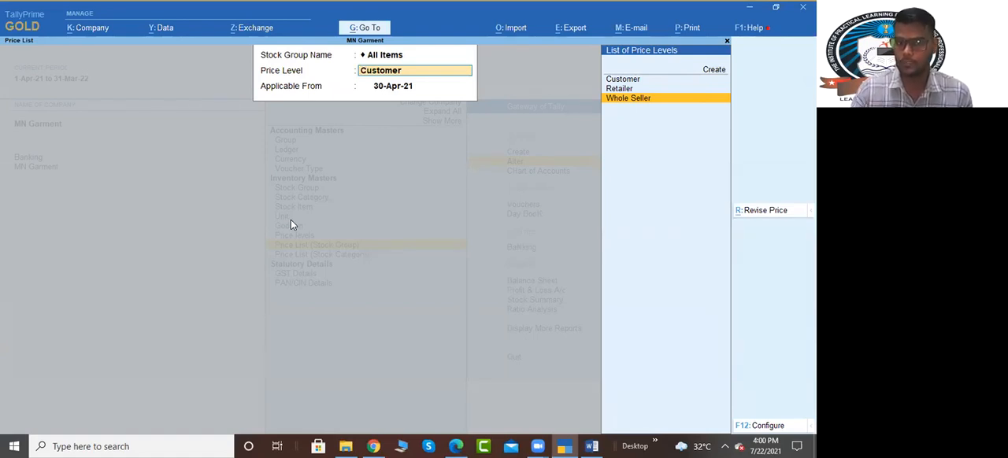
{"action": "key", "text": "Return"}
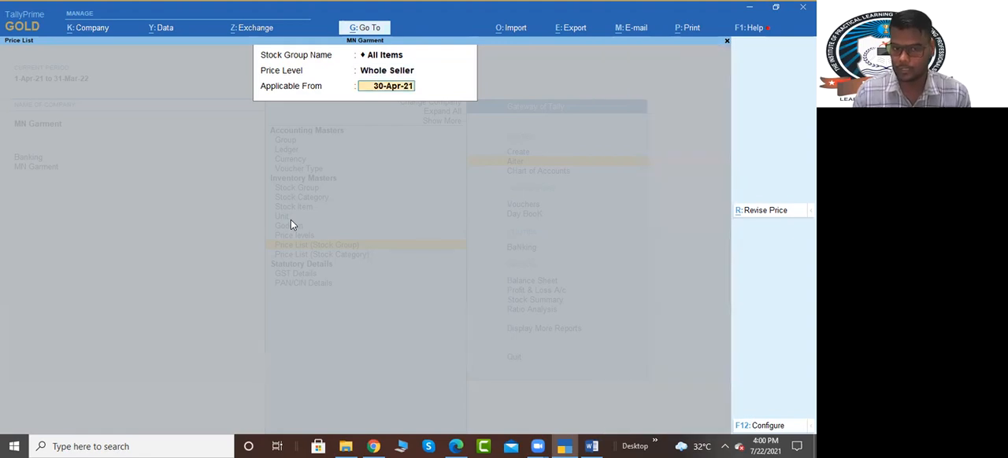
{"action": "type", "text": "1/5"}
{"action": "key", "text": "Return"}
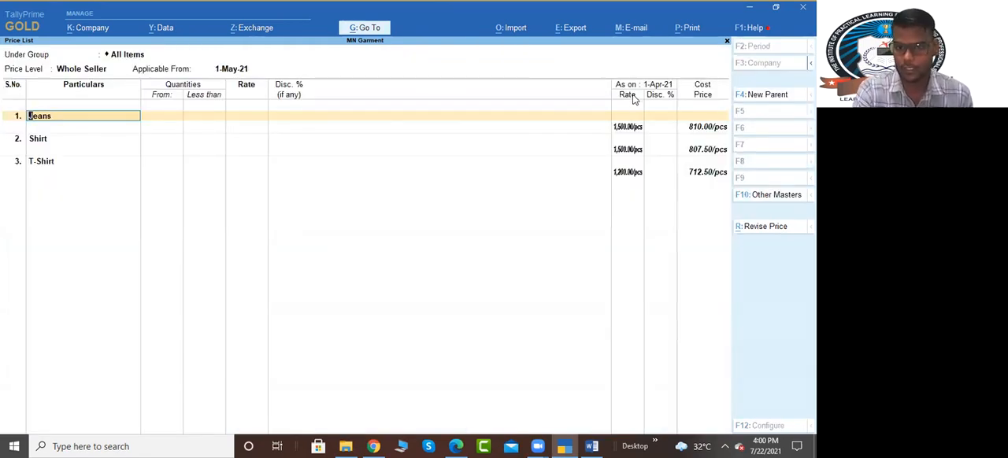
{"action": "left_click", "coordinate": [222, 126]}
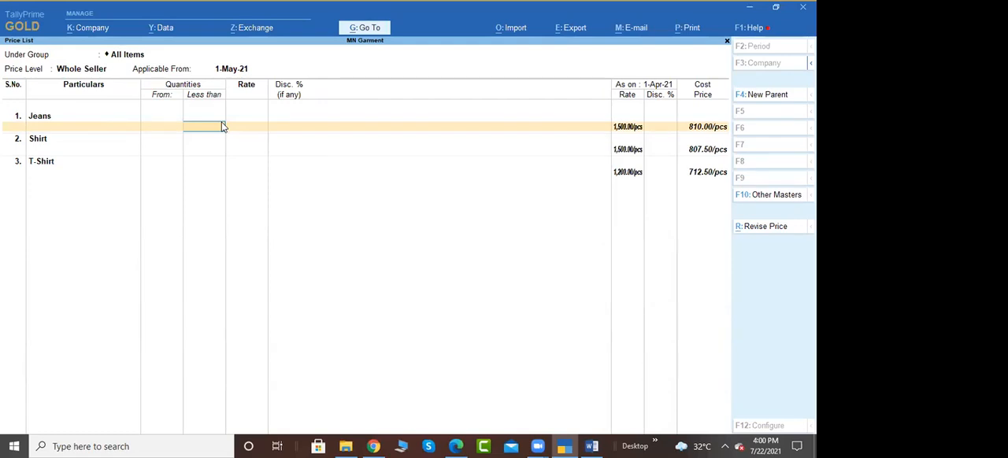
Step: Reopen the All Items price list for the Whole Seller level with the applicable date 1-Apr-21 and review its rates and discounts
{"action": "key", "text": "Escape"}
{"action": "key", "text": "Return"}
{"action": "key", "text": "Return"}
{"action": "type", "text": "1-4"}
{"action": "key", "text": "Return"}
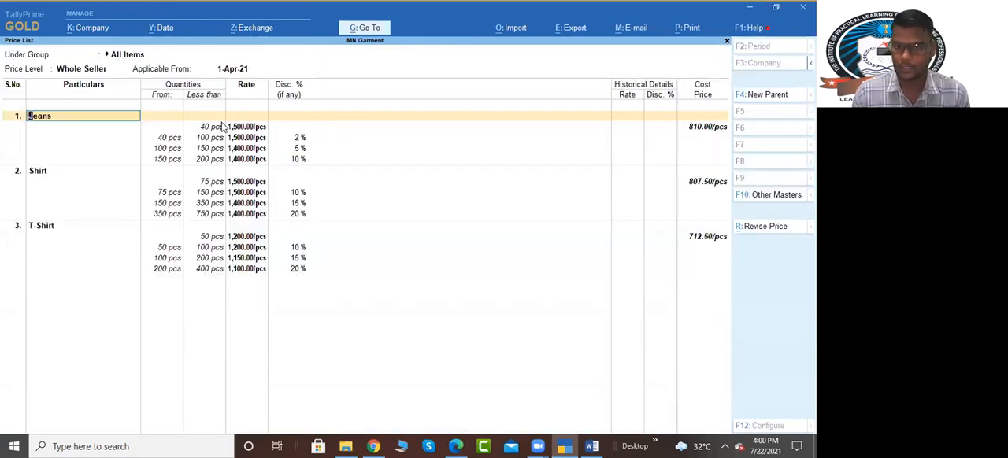
{"action": "key", "text": "ctrl"}
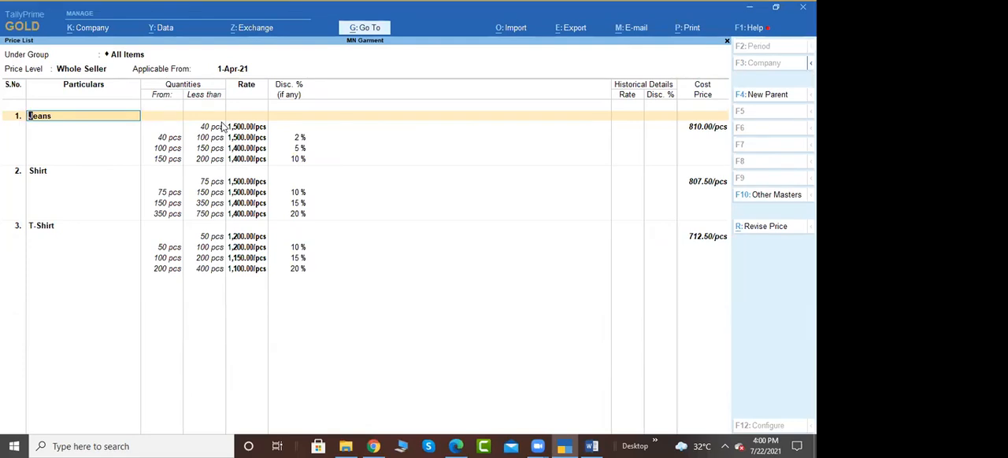
Step: Close the price list without changes and return to the Gateway of Tally
{"action": "key", "text": "Escape"}
{"action": "key", "text": "Escape"}
{"action": "key", "text": "Escape"}
{"action": "key", "text": "Escape"}
{"action": "key", "text": "Escape"}
{"action": "key", "text": "Escape"}
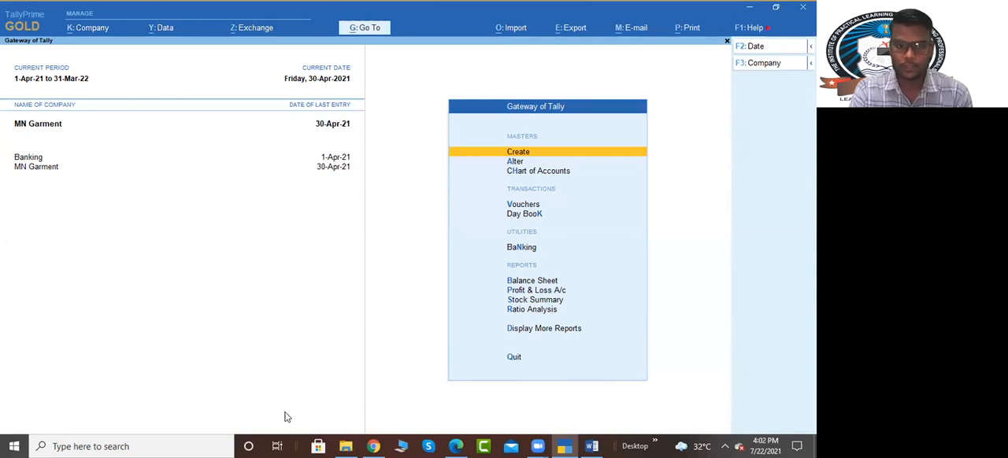
{"action": "key", "text": "Return"}
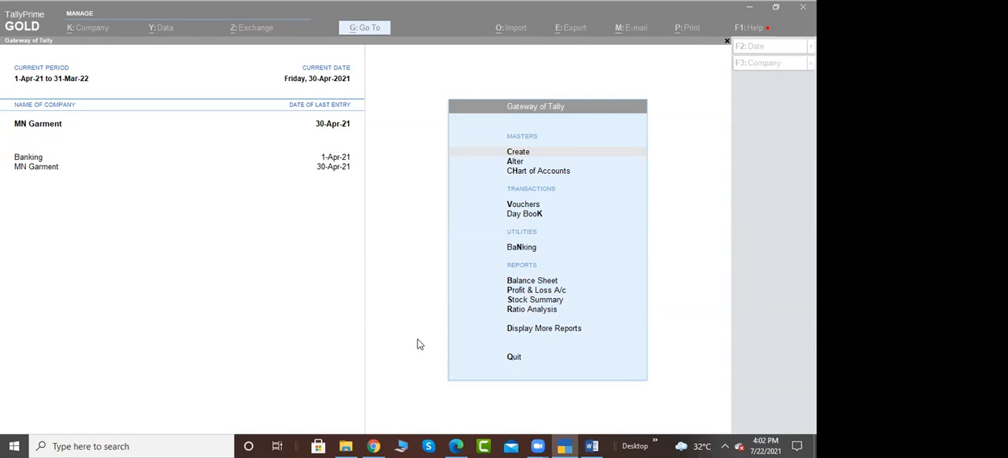
{"action": "left_click", "coordinate": [386, 268]}
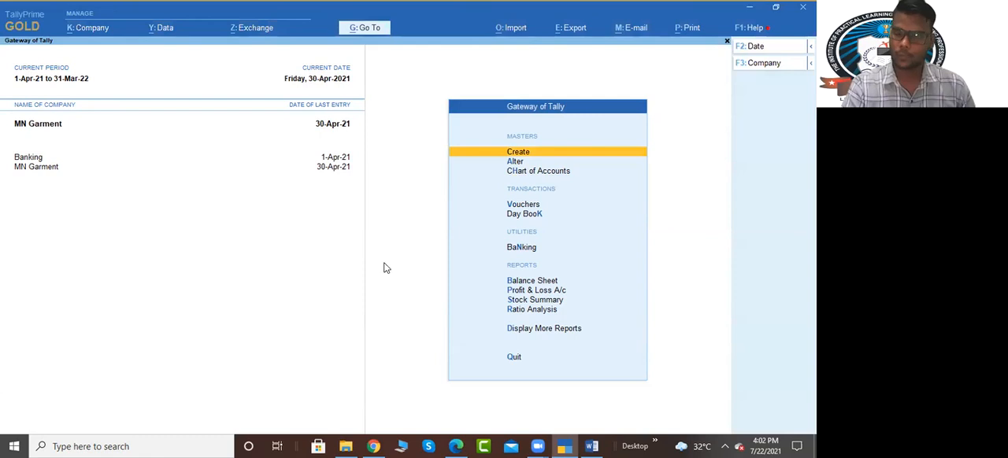